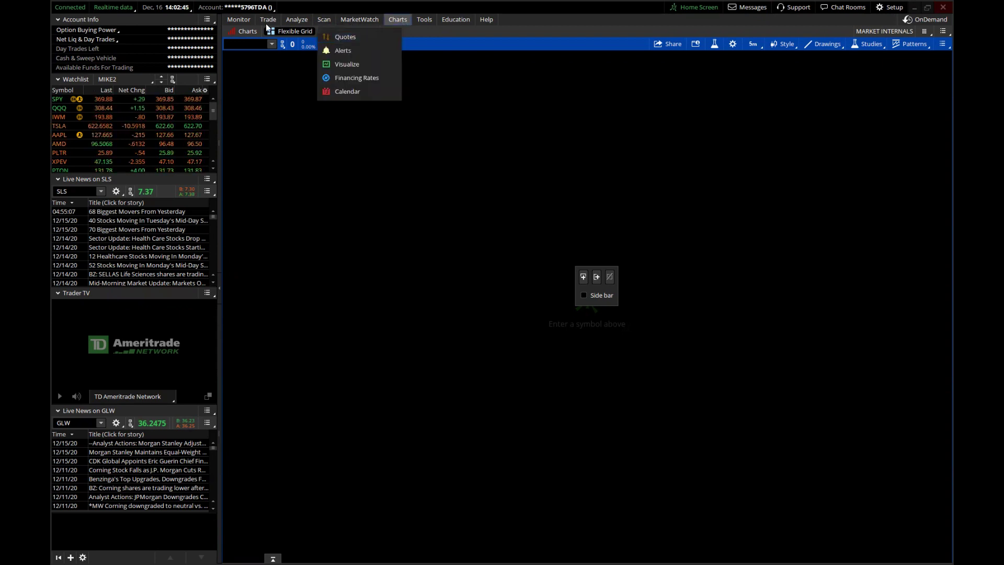
Compare the Charts and Flexible Grid views, finishing on the regular Charts view
{"action": "mouse_move", "coordinate": [244, 28]}
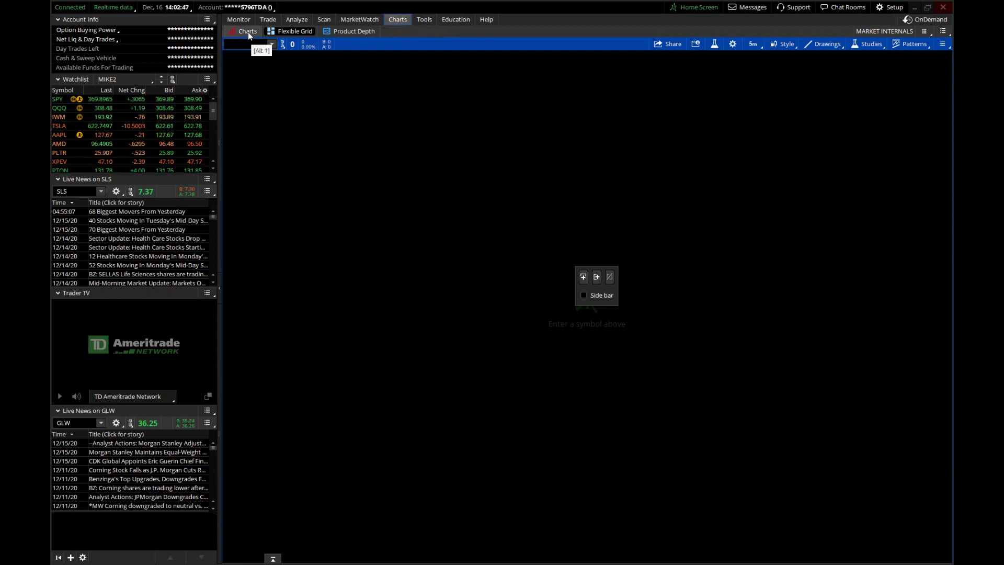
{"action": "left_click", "coordinate": [248, 33]}
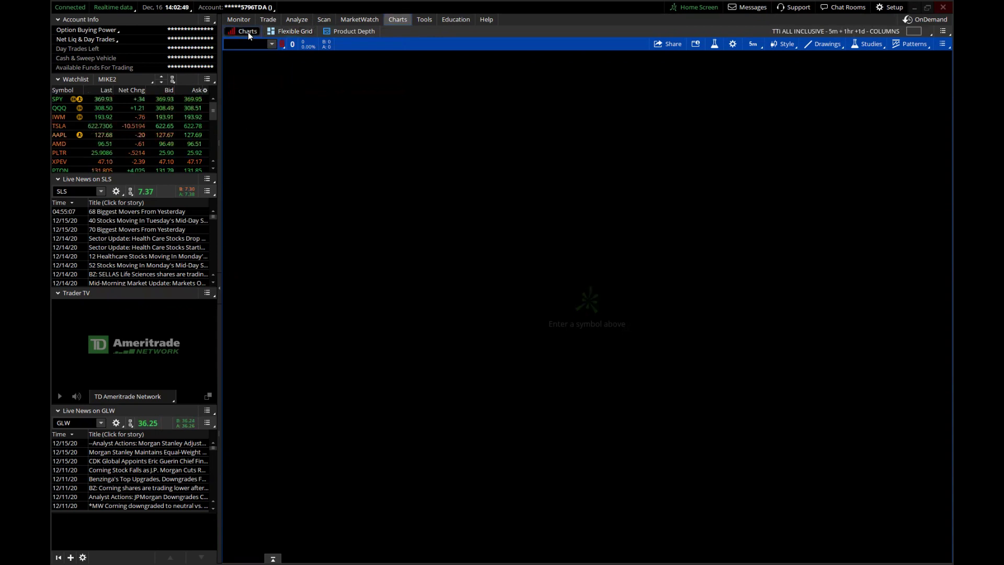
{"action": "left_click", "coordinate": [290, 32]}
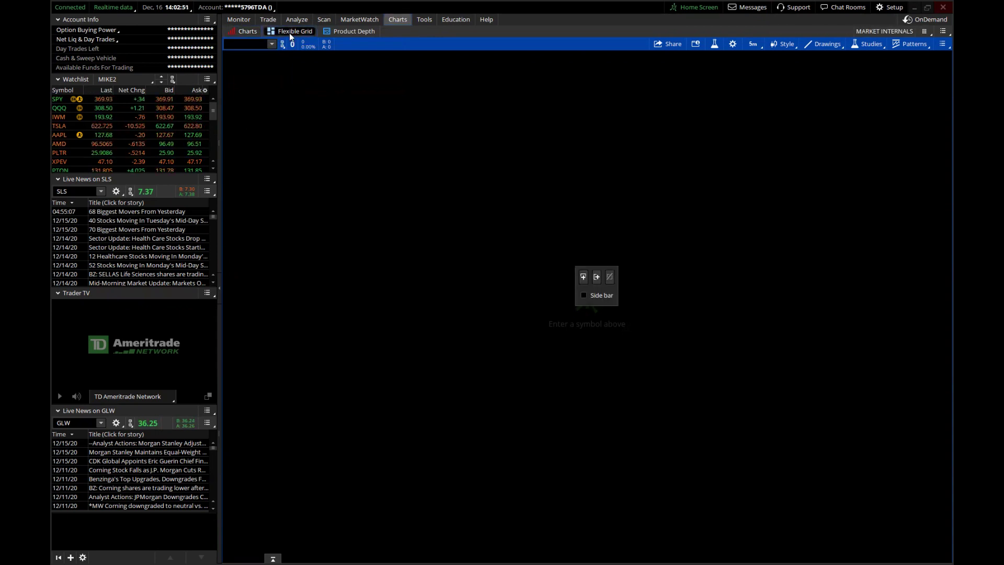
{"action": "left_click", "coordinate": [248, 33]}
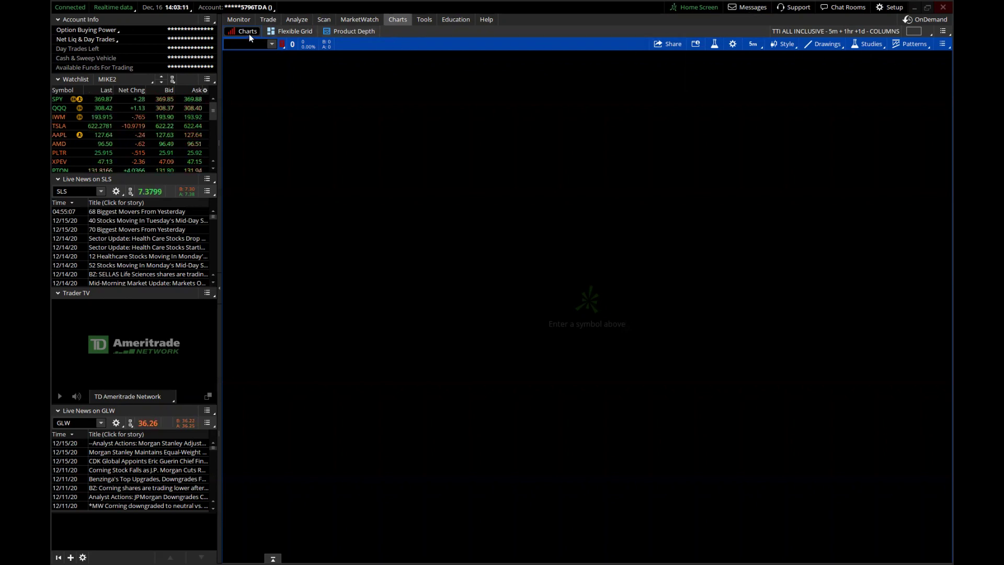
Try a grid of two rows by three columns, followed by one of three rows by eight columns
{"action": "left_click", "coordinate": [920, 33]}
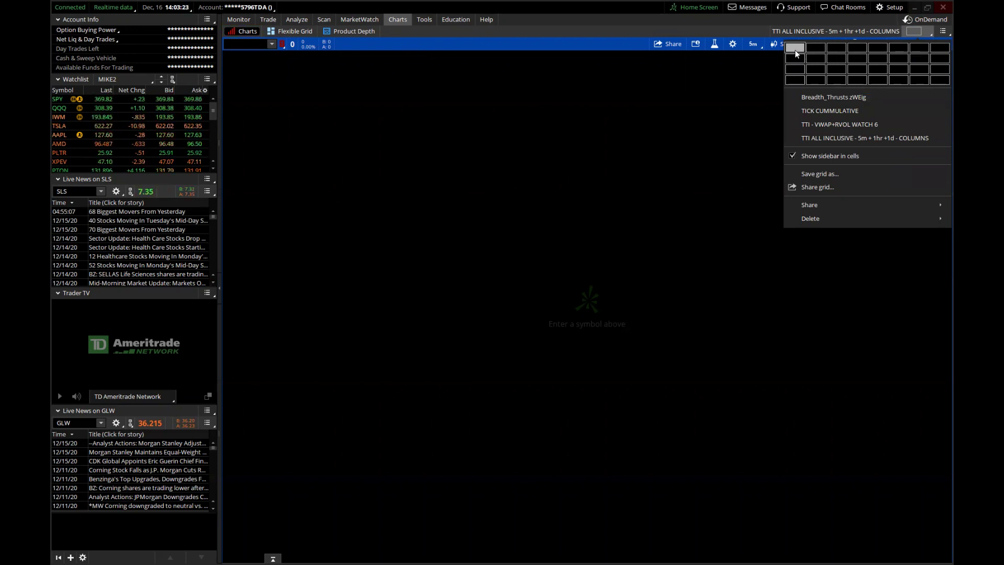
{"action": "left_click", "coordinate": [840, 61]}
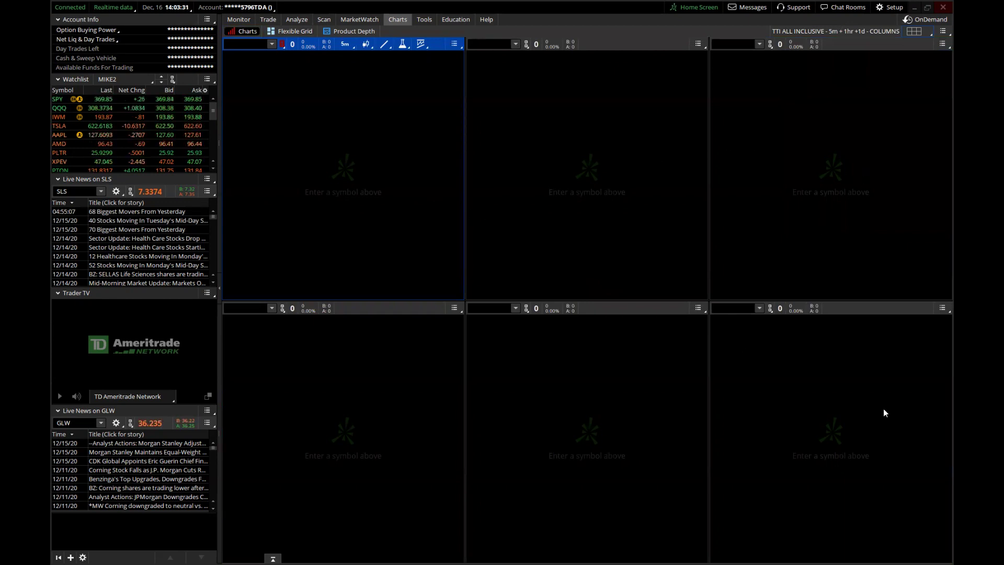
{"action": "left_click", "coordinate": [917, 30]}
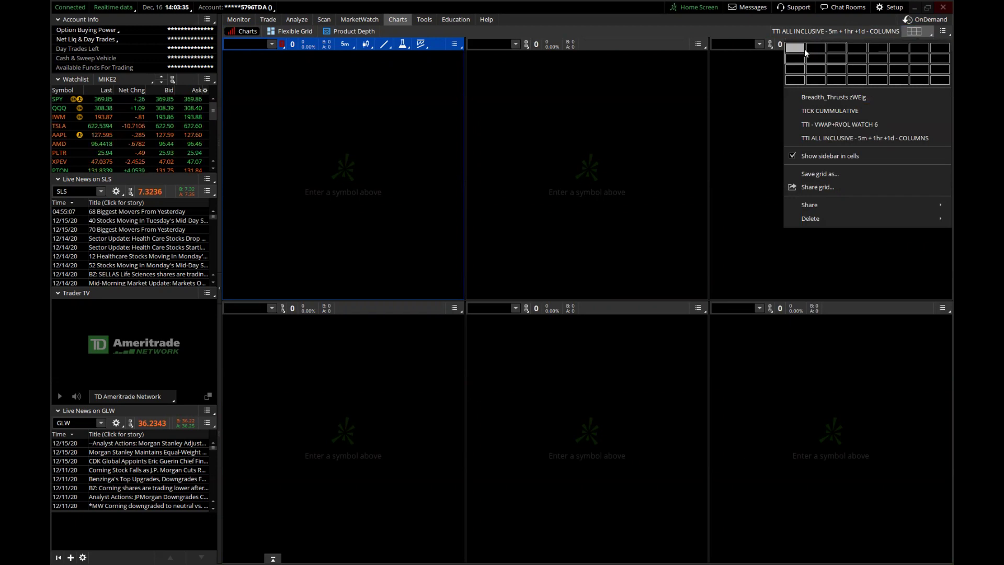
{"action": "left_click", "coordinate": [937, 70]}
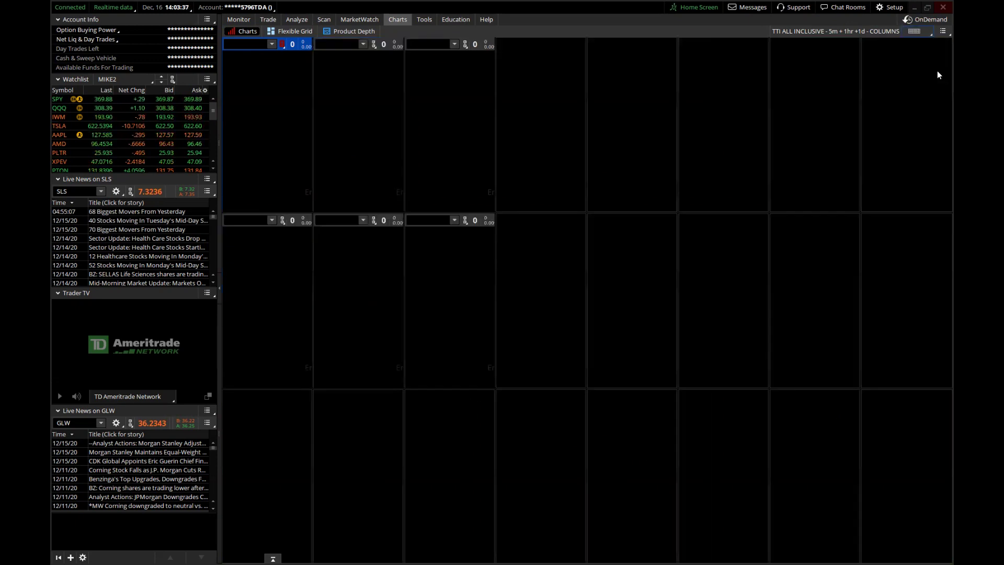
Reduce the grid to a single chart and change it to two charts side by side
{"action": "left_click", "coordinate": [914, 31]}
{"action": "left_click", "coordinate": [802, 49]}
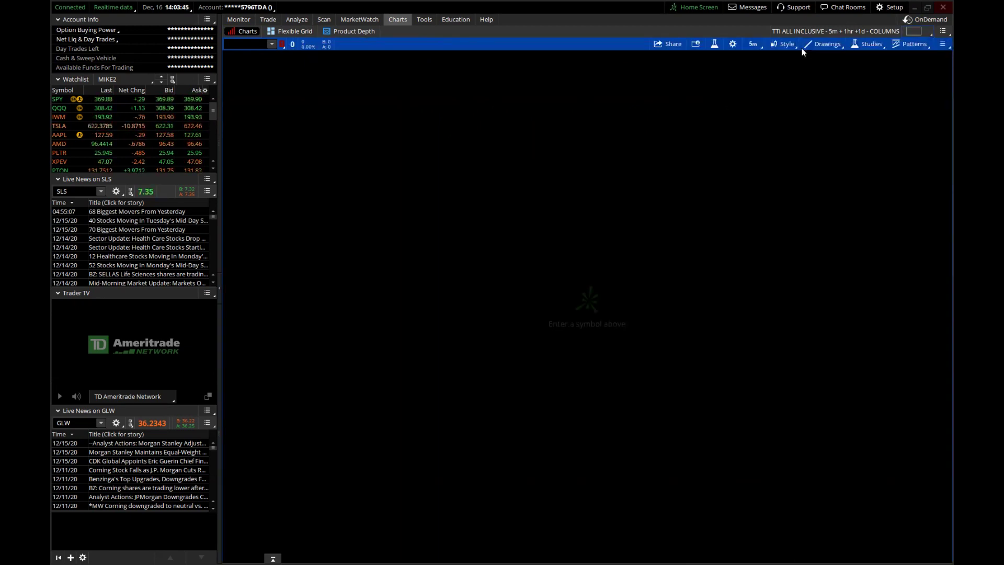
{"action": "left_click", "coordinate": [916, 28]}
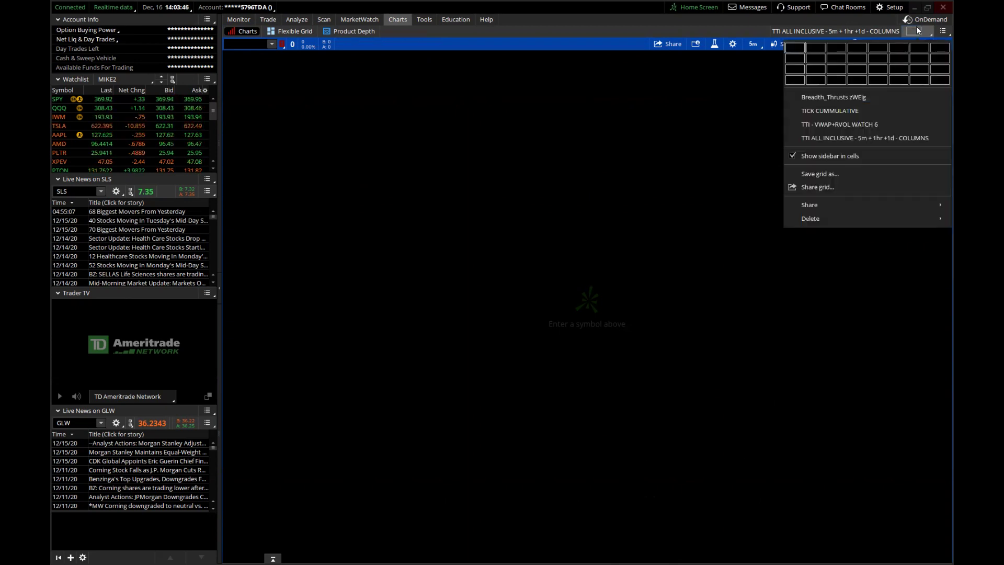
{"action": "left_click", "coordinate": [820, 48]}
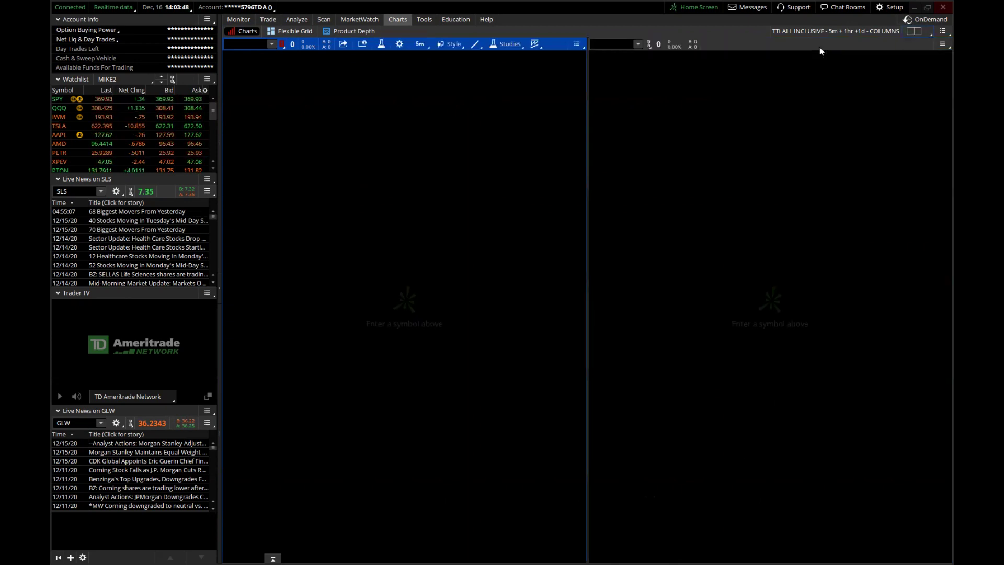
Detach the two-chart grid into its own window and close that window
{"action": "left_click", "coordinate": [941, 32]}
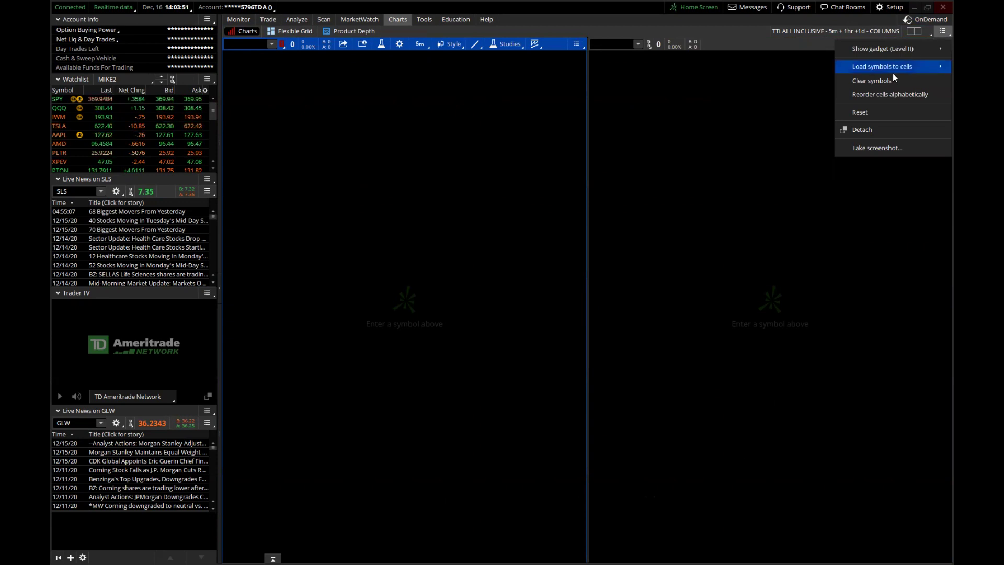
{"action": "left_click", "coordinate": [874, 129]}
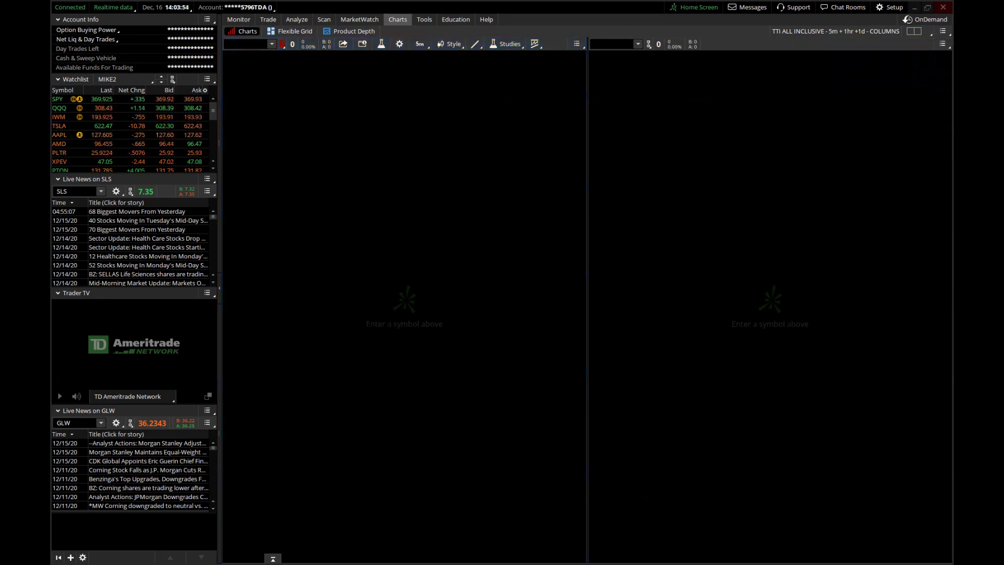
{"action": "left_click", "coordinate": [832, 20]}
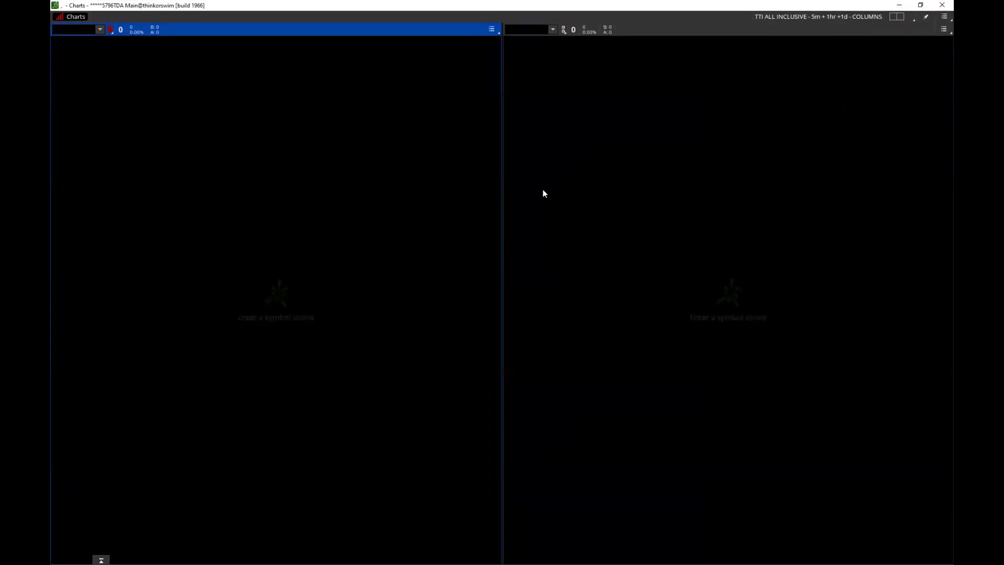
{"action": "left_click", "coordinate": [941, 5]}
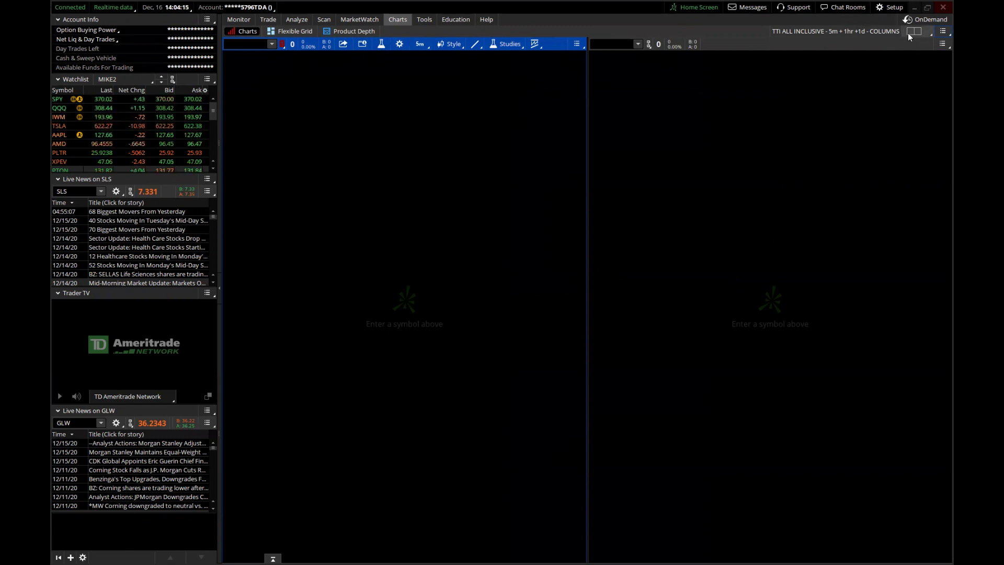
Examine the watchlist categories available for loading symbols to the grid cells
{"action": "left_click", "coordinate": [941, 31]}
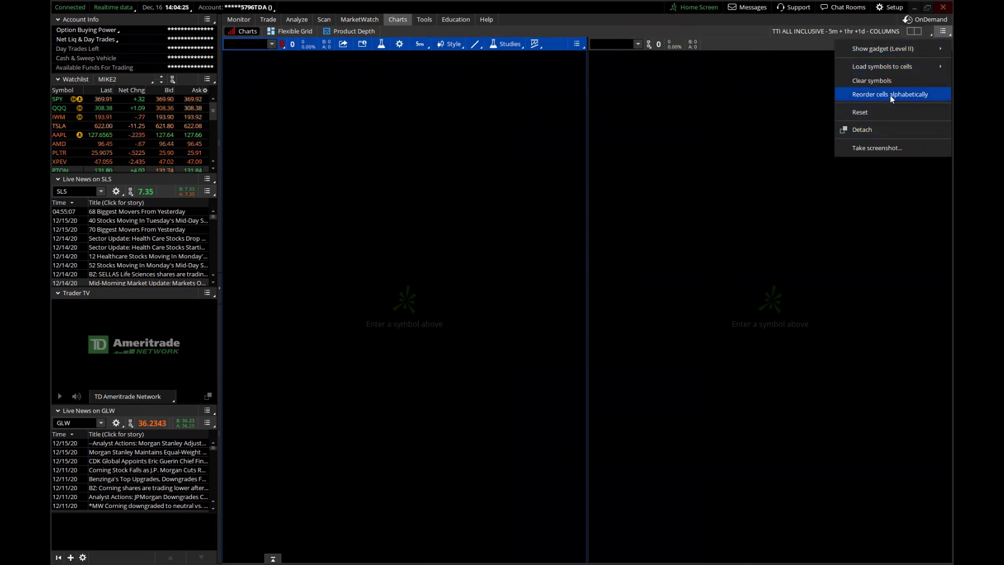
{"action": "mouse_move", "coordinate": [914, 67]}
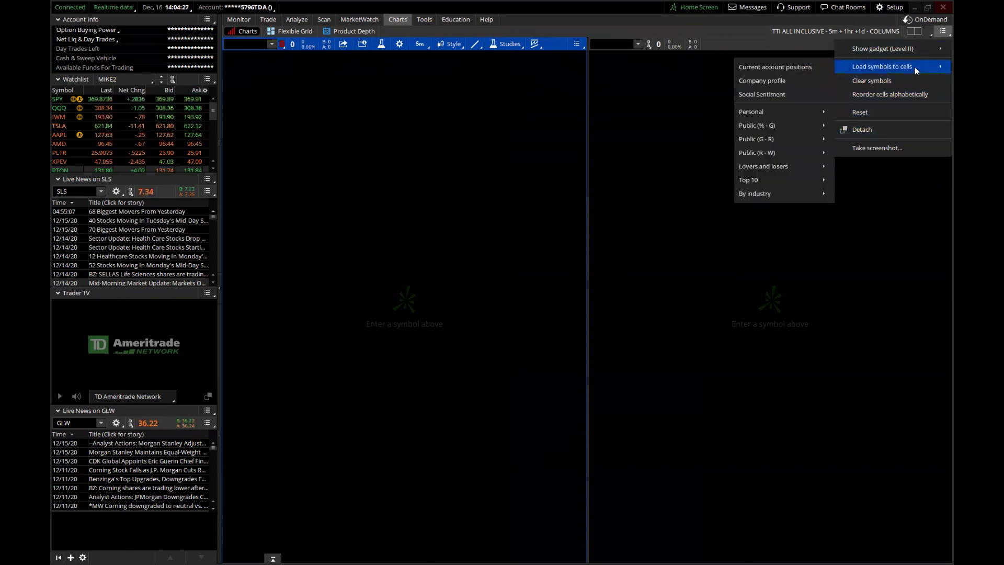
{"action": "mouse_move", "coordinate": [759, 117]}
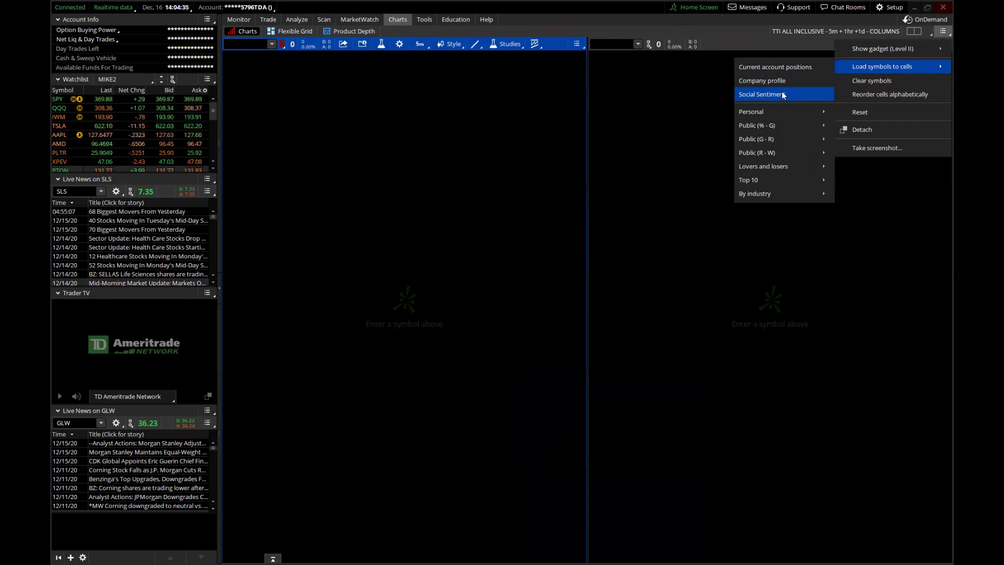
Load the saved grid TICK CUMMULATIVE and replace it with the saved grid TTI - VWAP+RVOL WATCH 6
{"action": "left_click", "coordinate": [916, 33]}
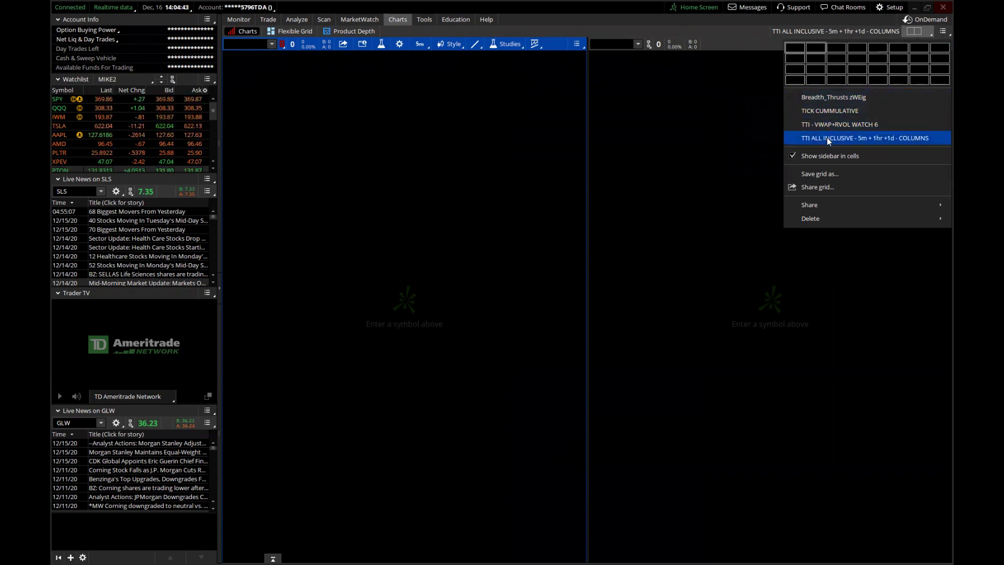
{"action": "left_click", "coordinate": [824, 111]}
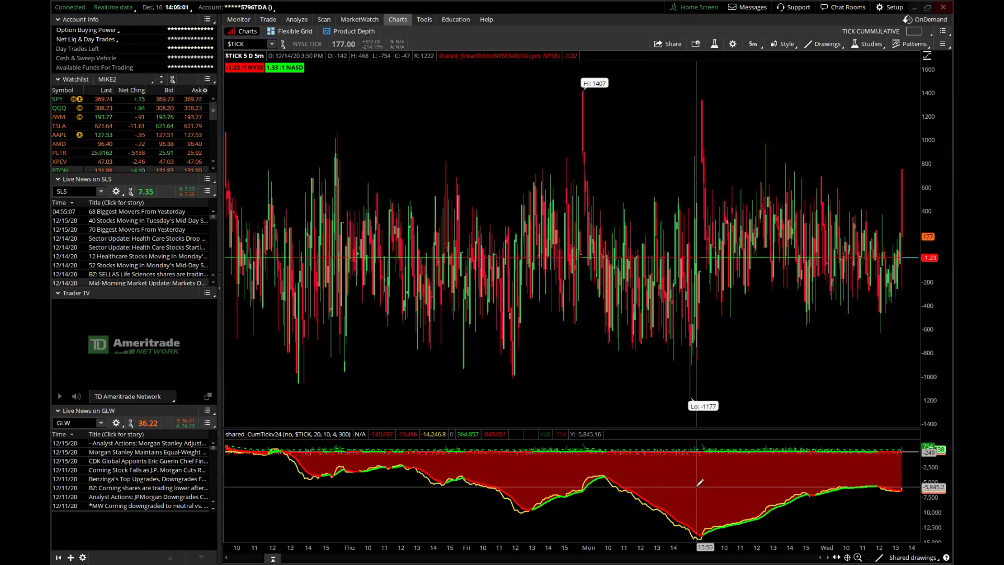
{"action": "left_click", "coordinate": [913, 31]}
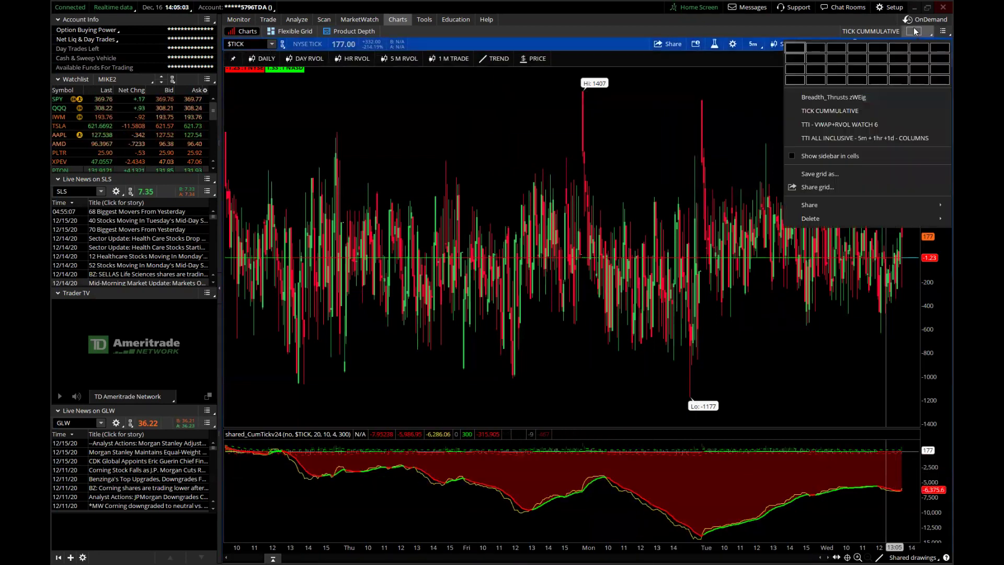
{"action": "left_click", "coordinate": [843, 125]}
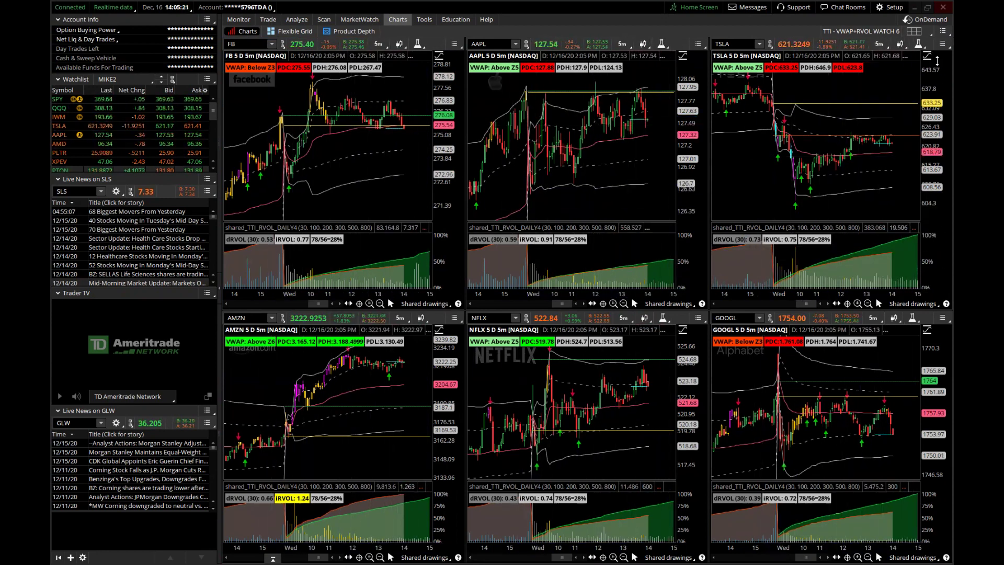
Detach the six-chart grid, reposition and narrow its window, and close it
{"action": "left_click", "coordinate": [941, 31]}
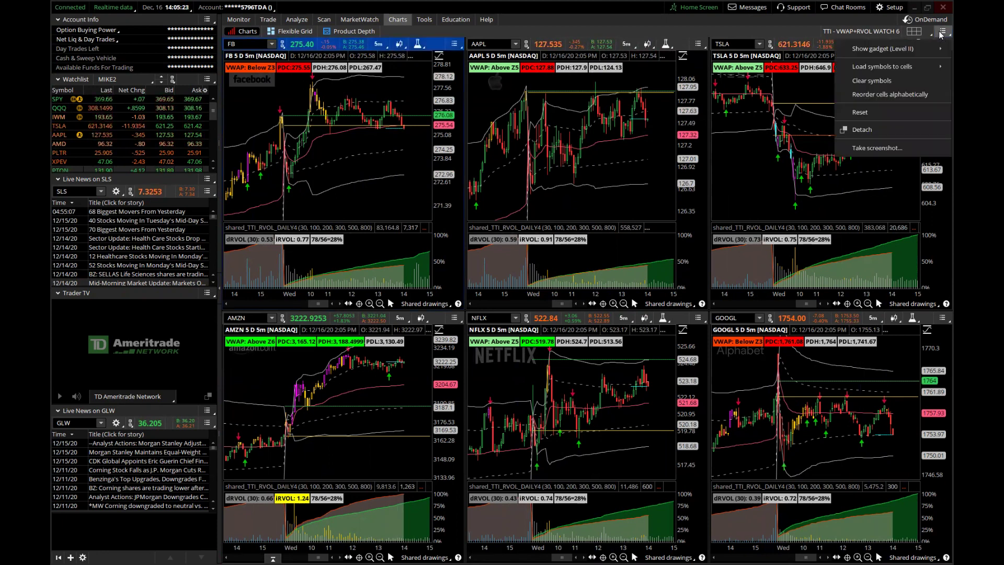
{"action": "left_click", "coordinate": [870, 134]}
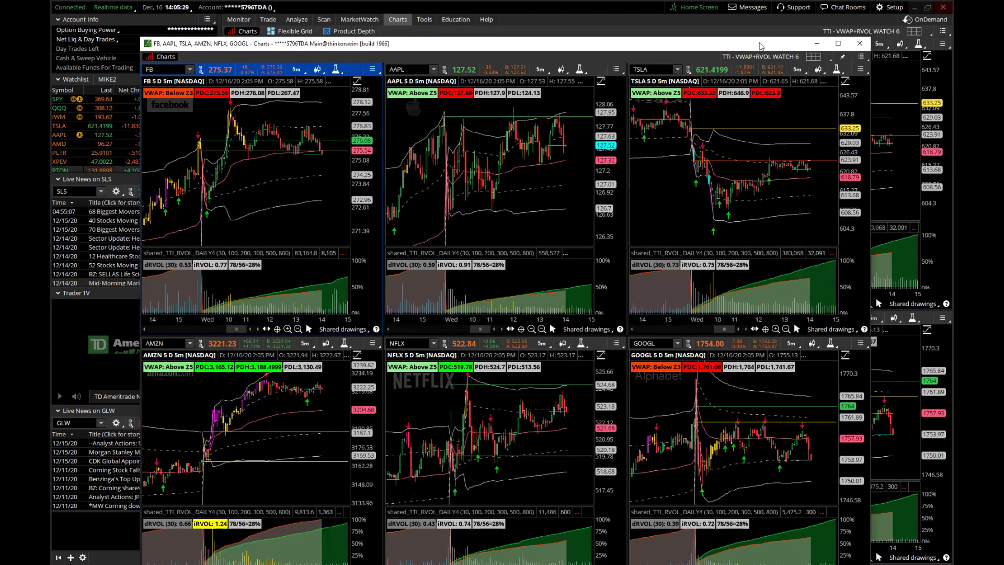
{"action": "left_click_drag", "start_coordinate": [760, 46], "coordinate": [731, 59]}
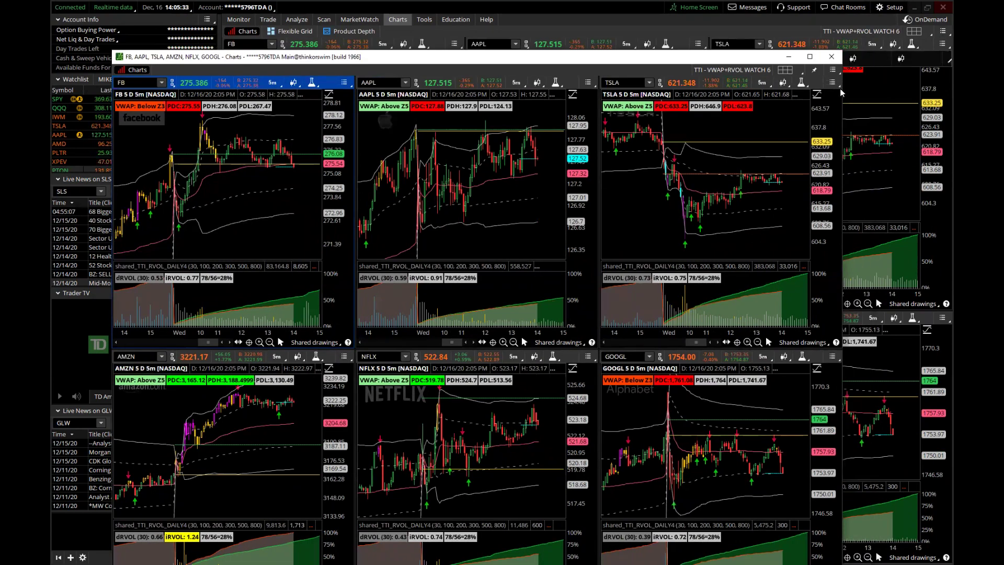
{"action": "left_click_drag", "start_coordinate": [842, 88], "coordinate": [746, 89]}
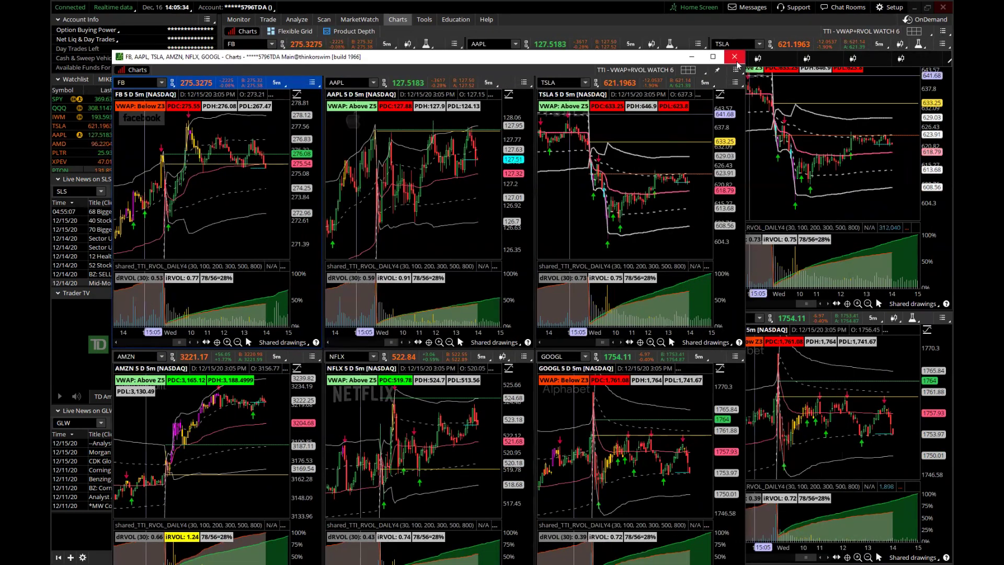
{"action": "left_click", "coordinate": [735, 58]}
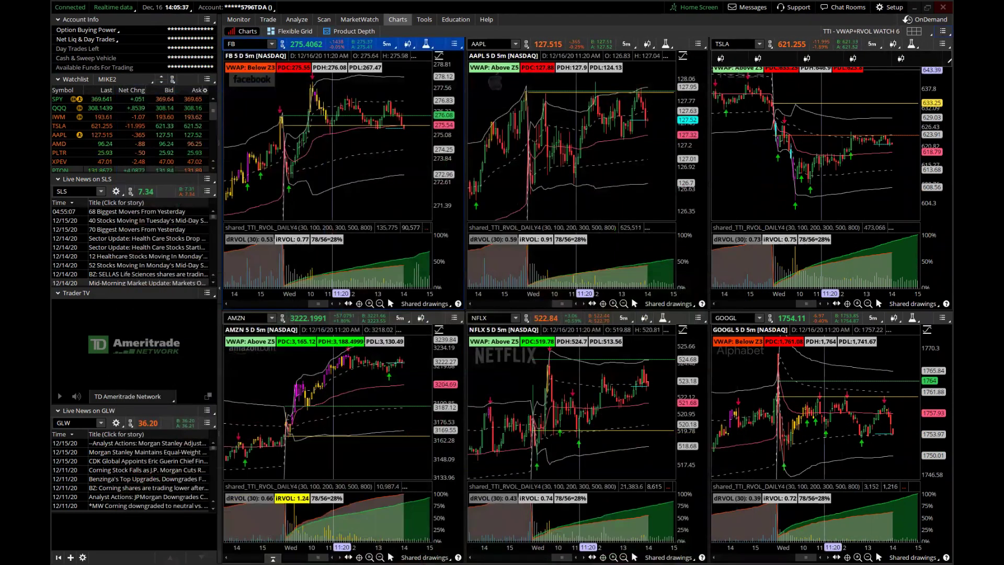
Load the saved grid TTI ALL INCLUSIVE - 5m + 1hr +1d - COLUMNS and page through its 5-minute, hourly and daily charts
{"action": "left_click", "coordinate": [915, 32]}
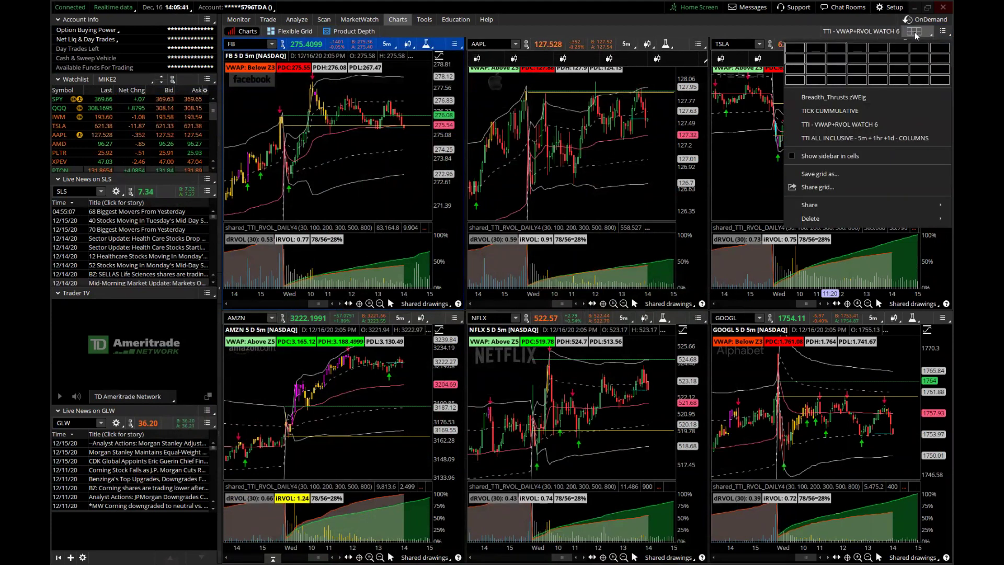
{"action": "left_click", "coordinate": [839, 139]}
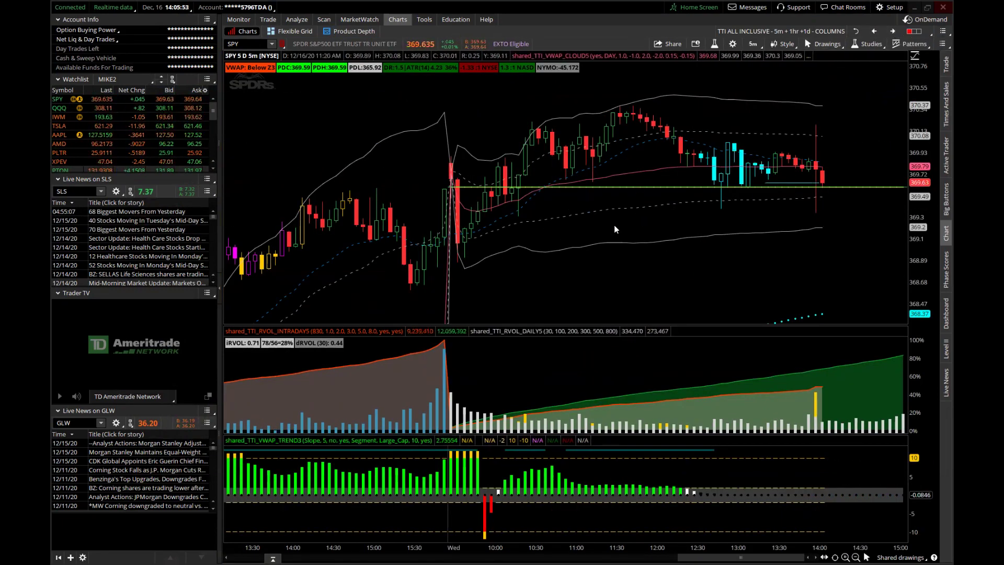
{"action": "left_click", "coordinate": [892, 32]}
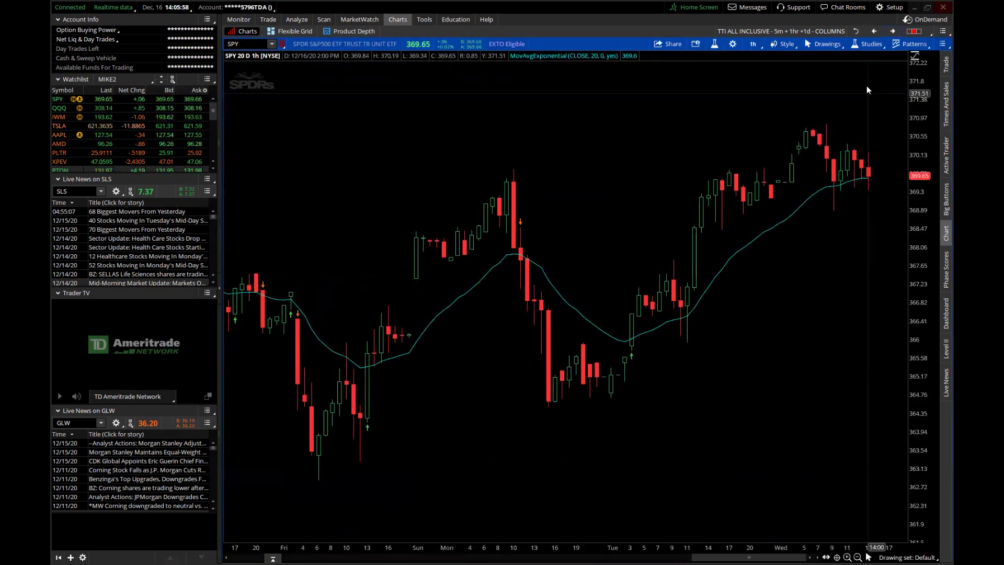
{"action": "left_click", "coordinate": [893, 31]}
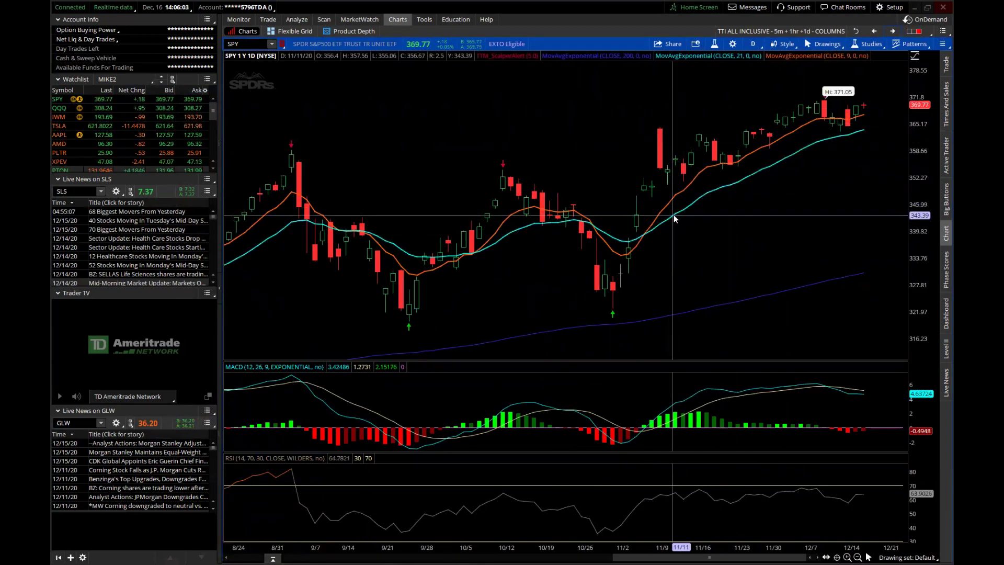
{"action": "left_click", "coordinate": [874, 31]}
{"action": "left_click", "coordinate": [892, 31]}
Clear the symbols from all cells of the three-chart grid
{"action": "left_click", "coordinate": [941, 31]}
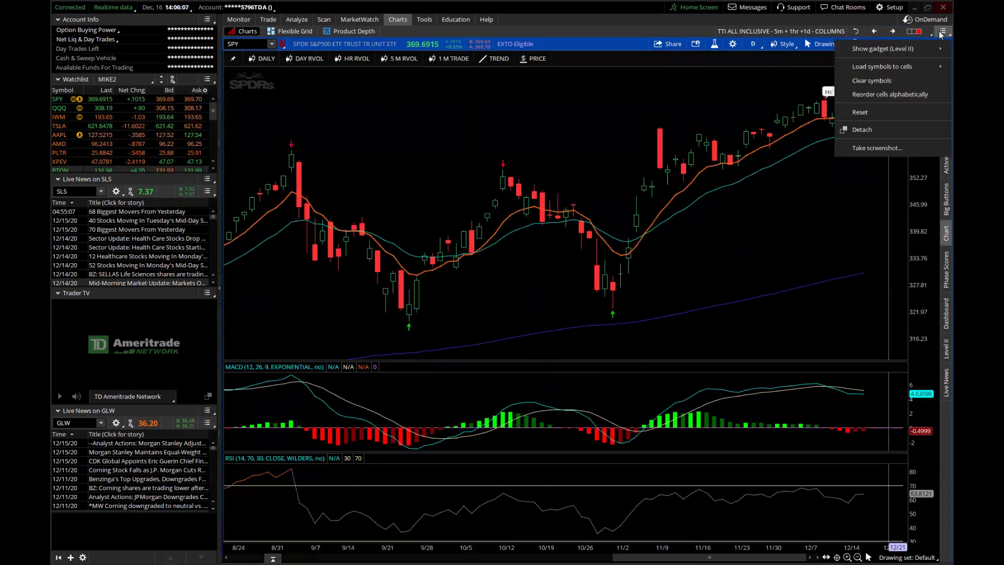
{"action": "left_click", "coordinate": [874, 81]}
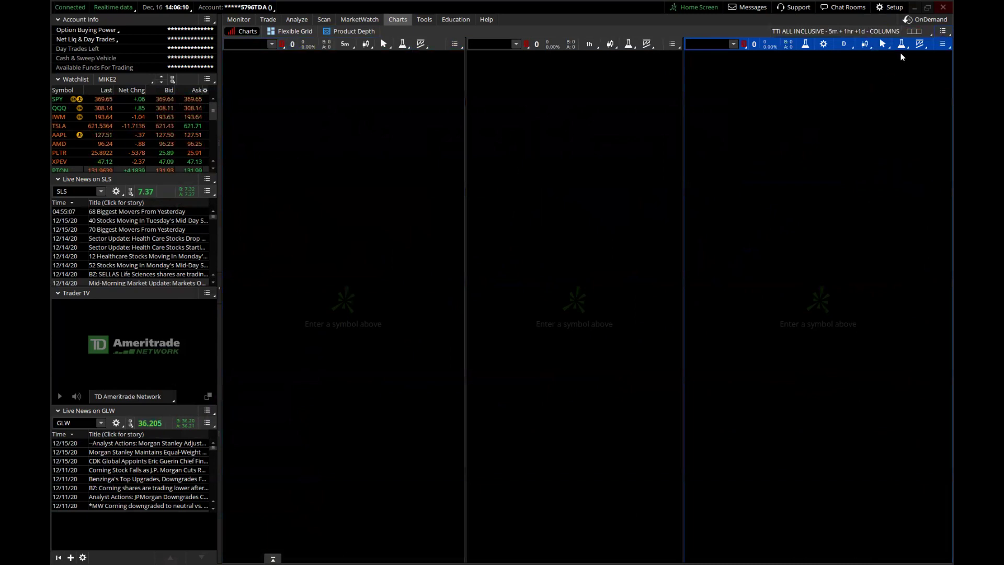
{"action": "left_click", "coordinate": [941, 33]}
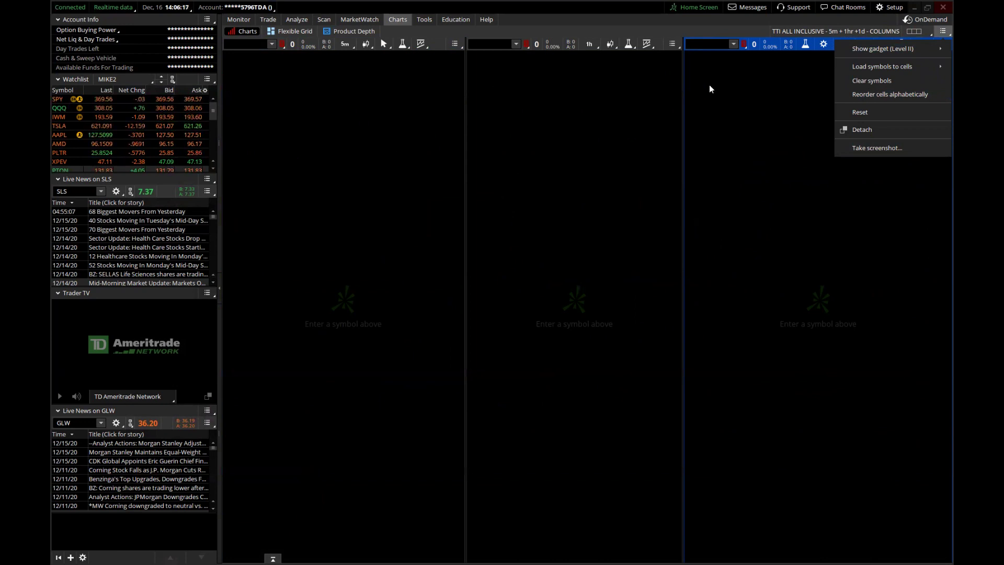
Change the chart grid to a two-by-two layout and look over the options for loading symbols to its cells
{"action": "left_click", "coordinate": [914, 30]}
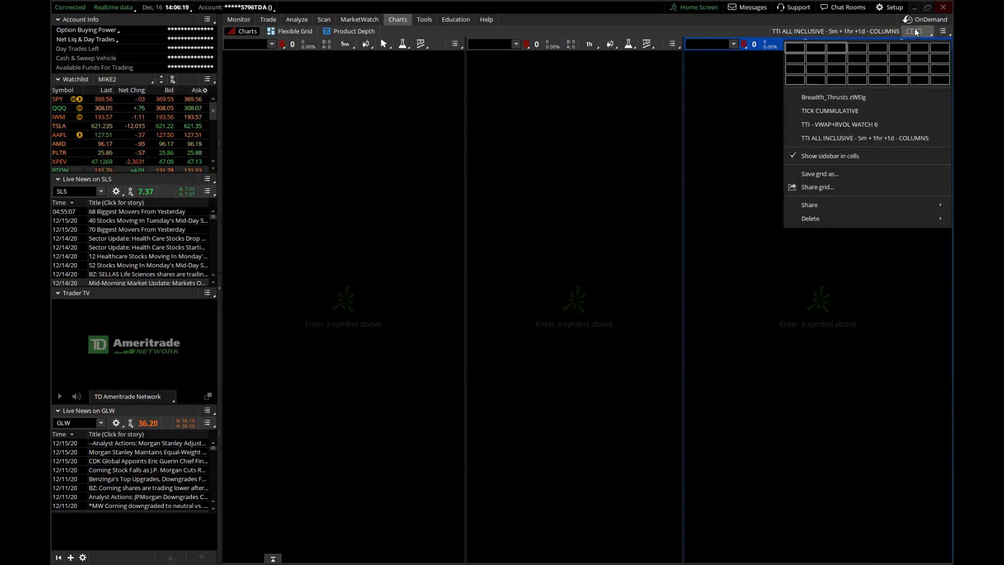
{"action": "left_click", "coordinate": [817, 61]}
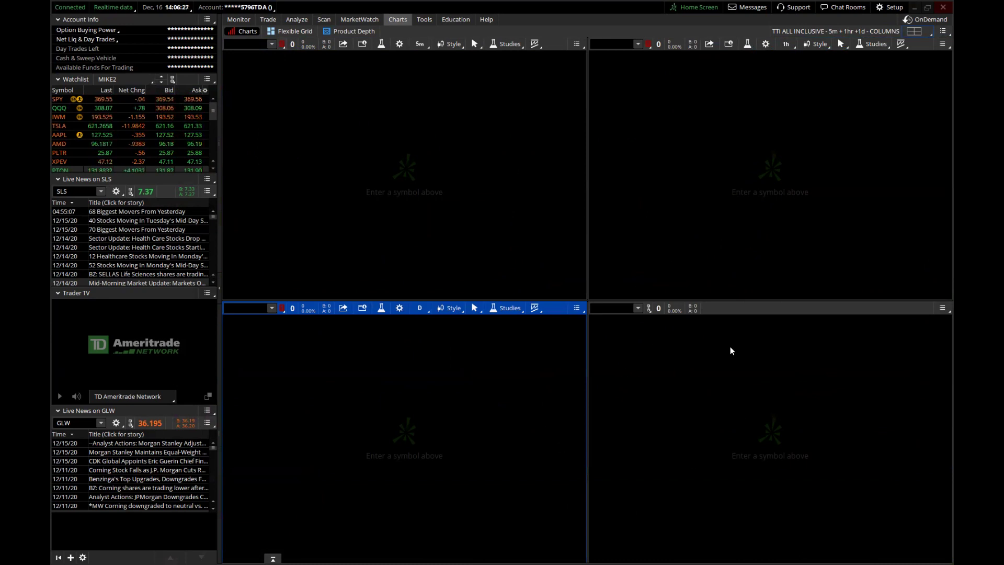
{"action": "left_click", "coordinate": [940, 32]}
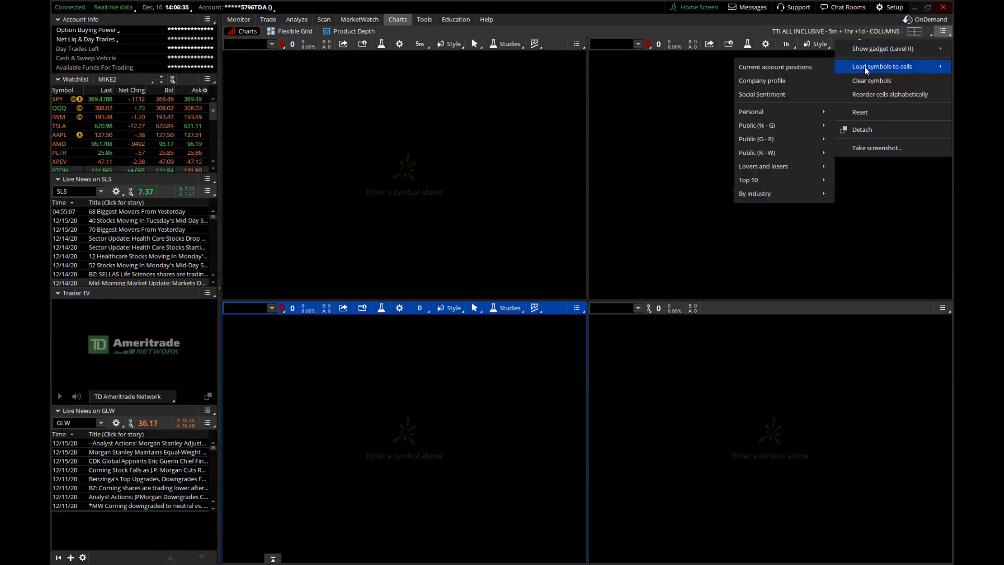
{"action": "left_click", "coordinate": [940, 241]}
Save the two-by-two grid layout under the name XXX
{"action": "left_click", "coordinate": [932, 34]}
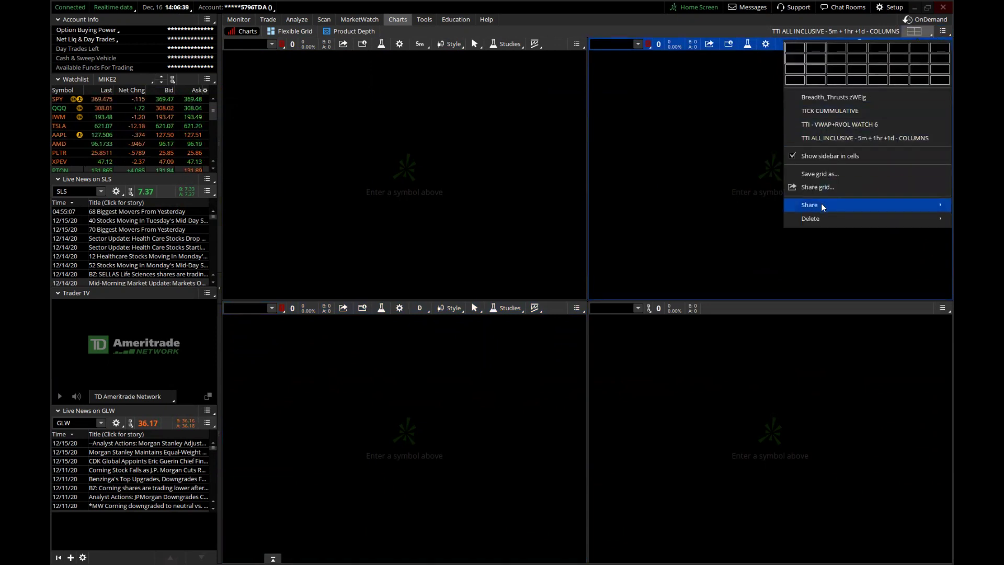
{"action": "left_click", "coordinate": [819, 174]}
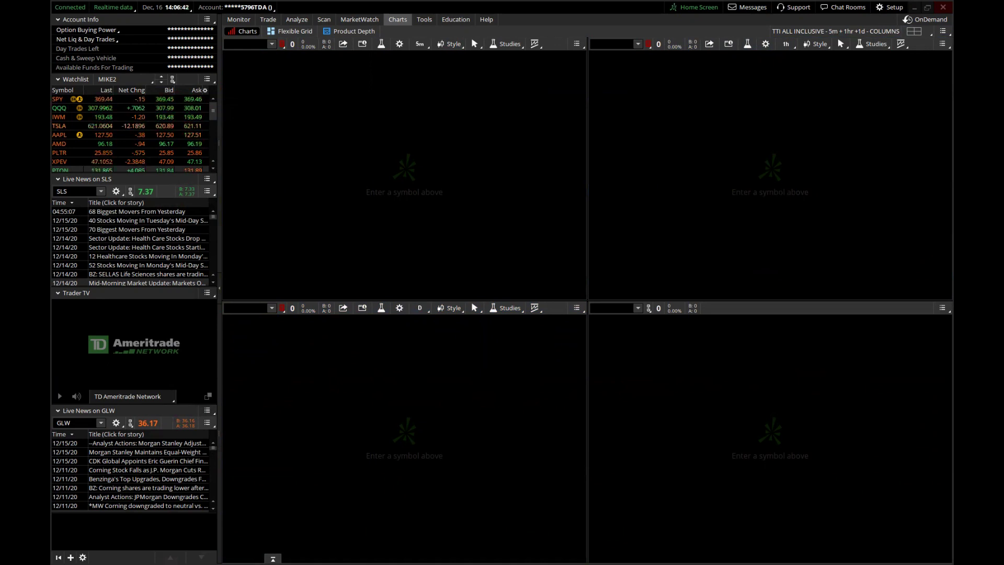
{"action": "left_click_drag", "start_coordinate": [541, 205], "coordinate": [358, 203]}
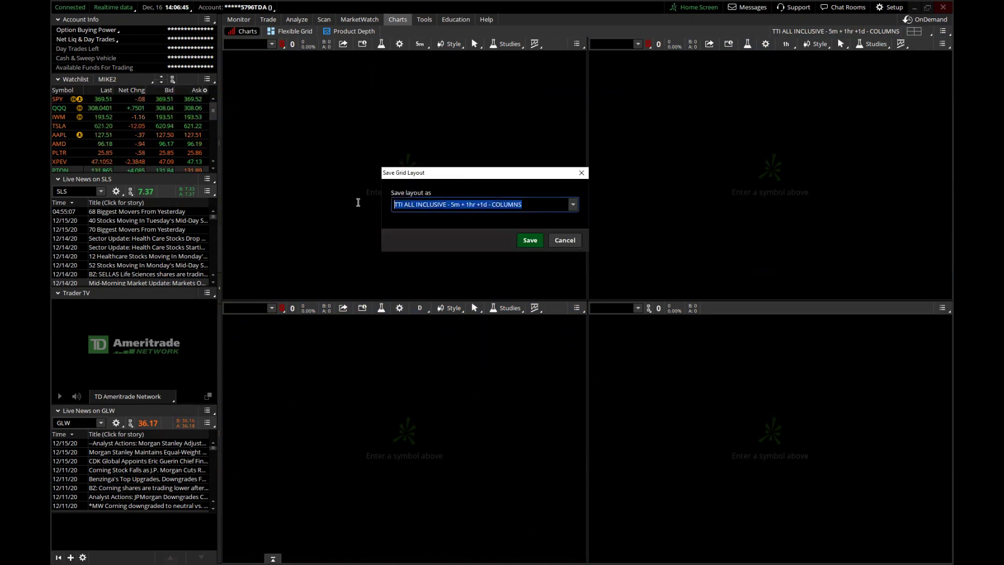
{"action": "type", "text": "xxx"}
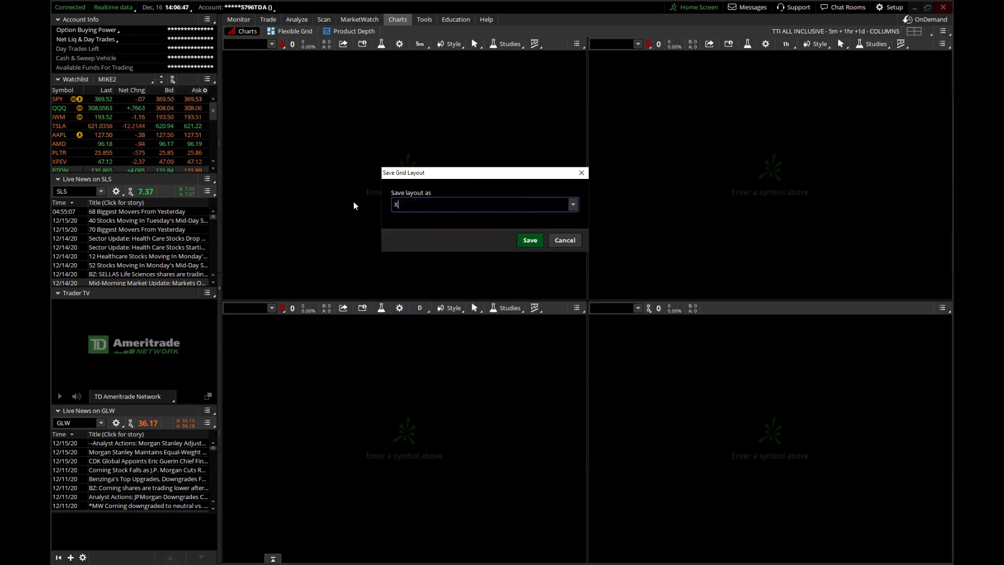
{"action": "left_click", "coordinate": [530, 240]}
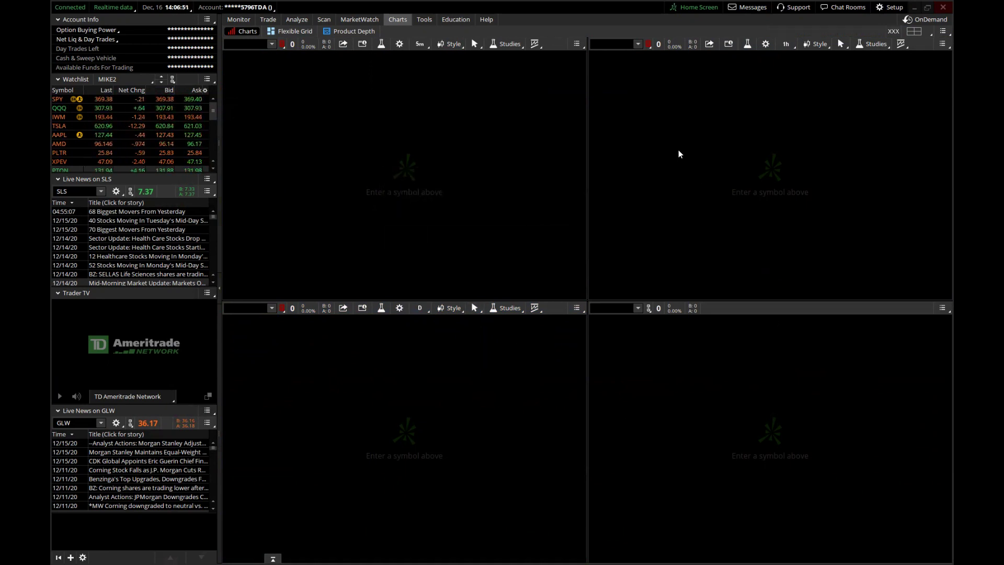
Look at the symbol list and the link colour choices of the upper-right chart cell
{"action": "left_click", "coordinate": [638, 44]}
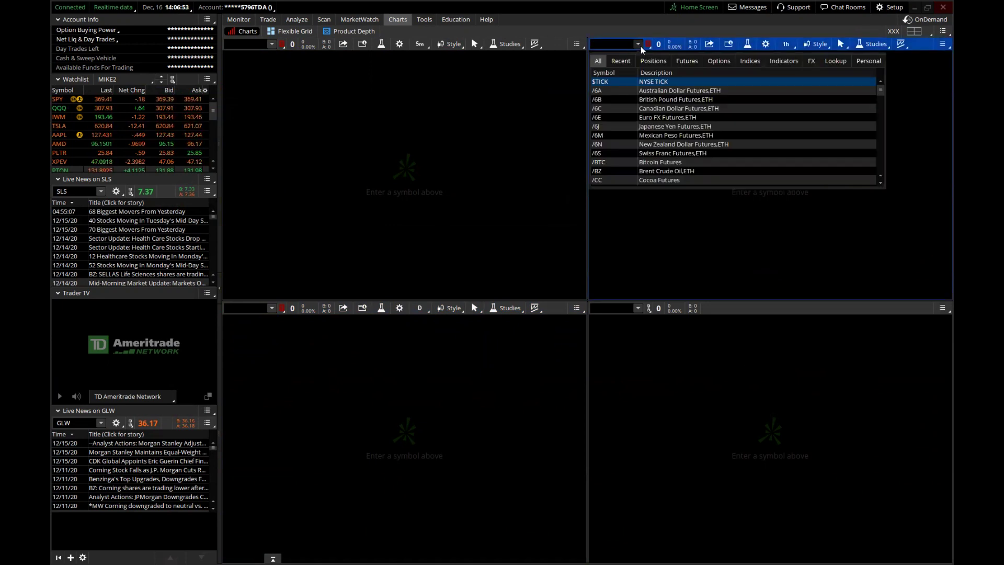
{"action": "left_click", "coordinate": [649, 45]}
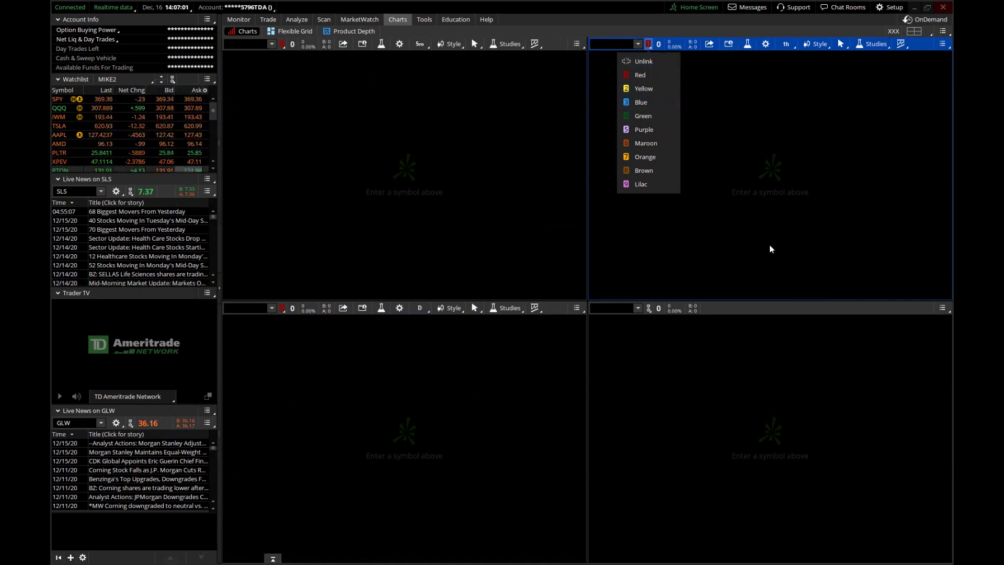
{"action": "left_click", "coordinate": [791, 126]}
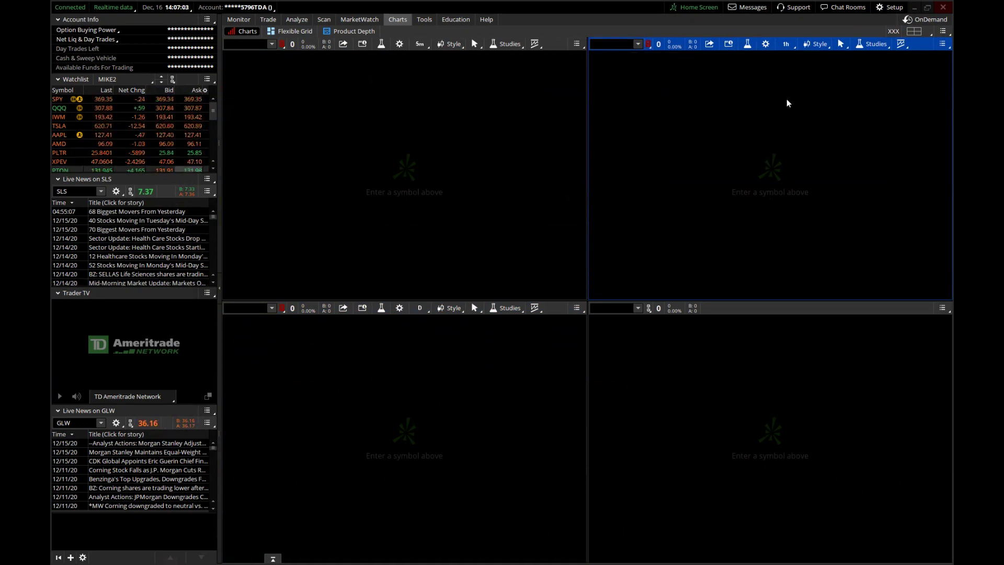
Delete the saved grid XXX and review the list of saved grids
{"action": "left_click", "coordinate": [910, 32]}
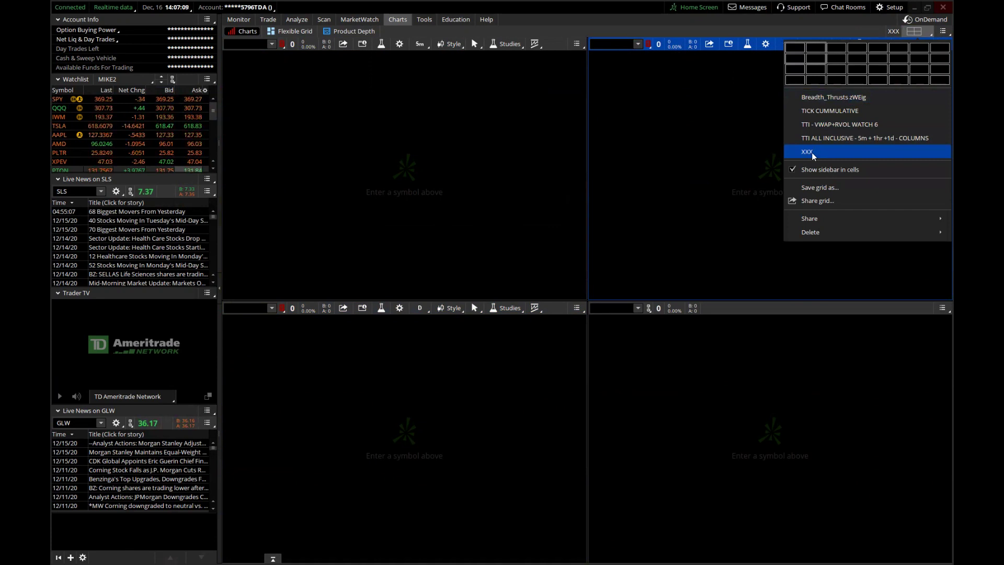
{"action": "mouse_move", "coordinate": [813, 232]}
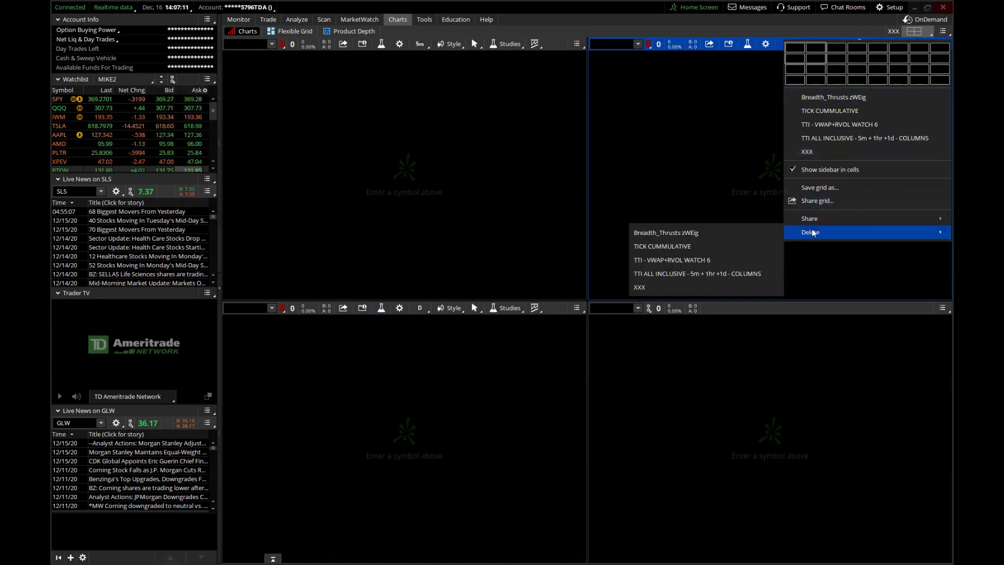
{"action": "left_click", "coordinate": [660, 288]}
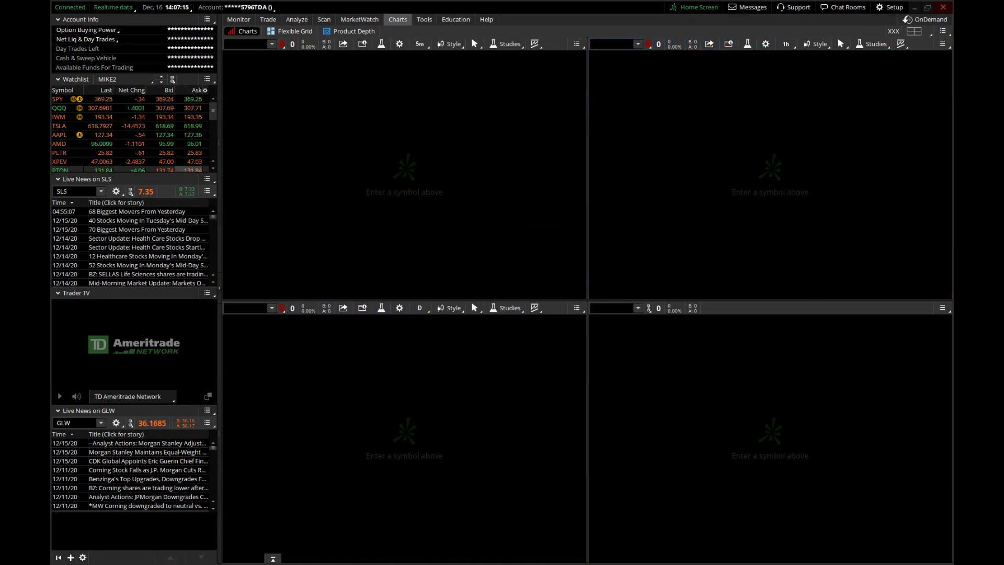
{"action": "left_click", "coordinate": [914, 32]}
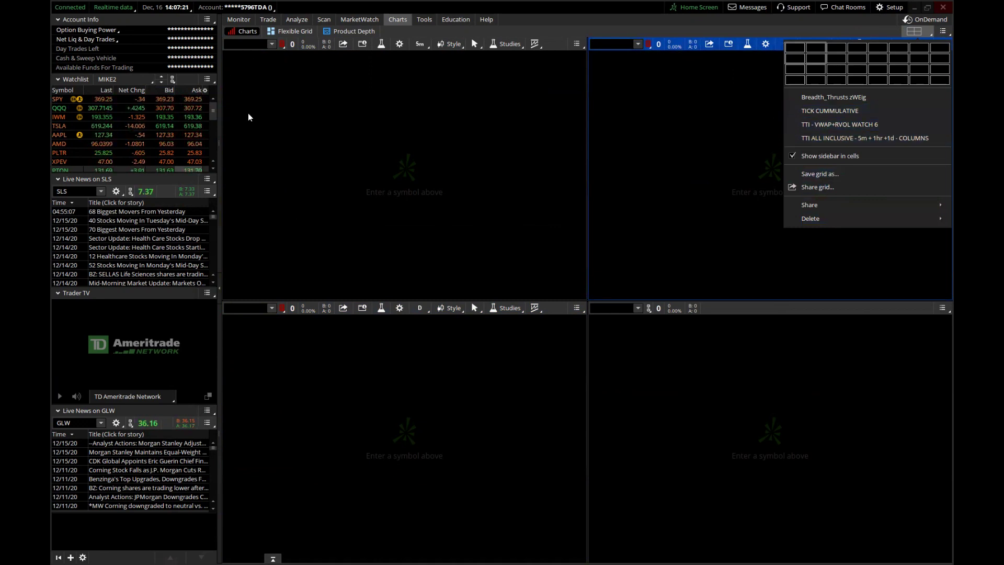
Switch to the Flexible Grid view and toggle its Customize grid option off and back on
{"action": "left_click", "coordinate": [299, 31]}
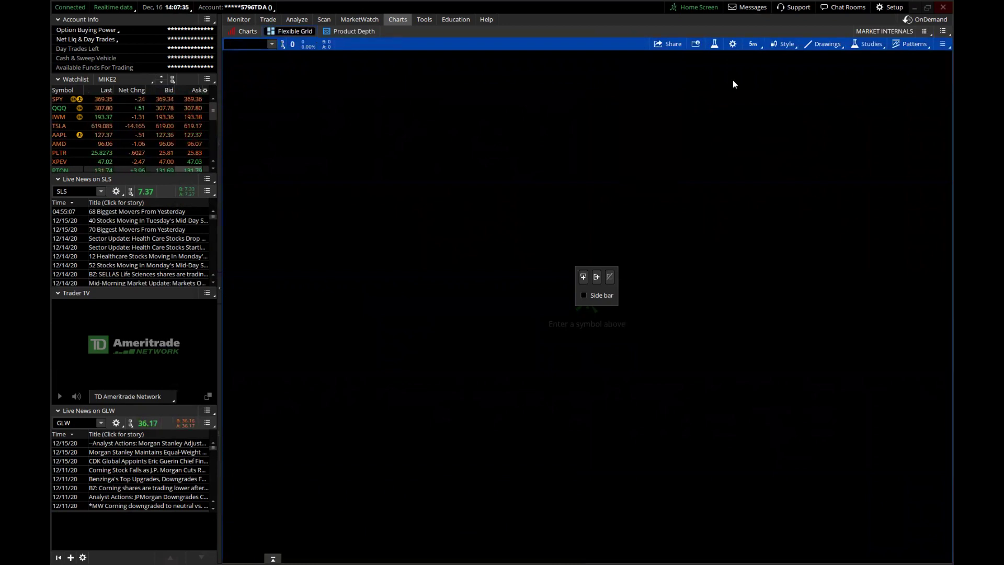
{"action": "left_click", "coordinate": [924, 32]}
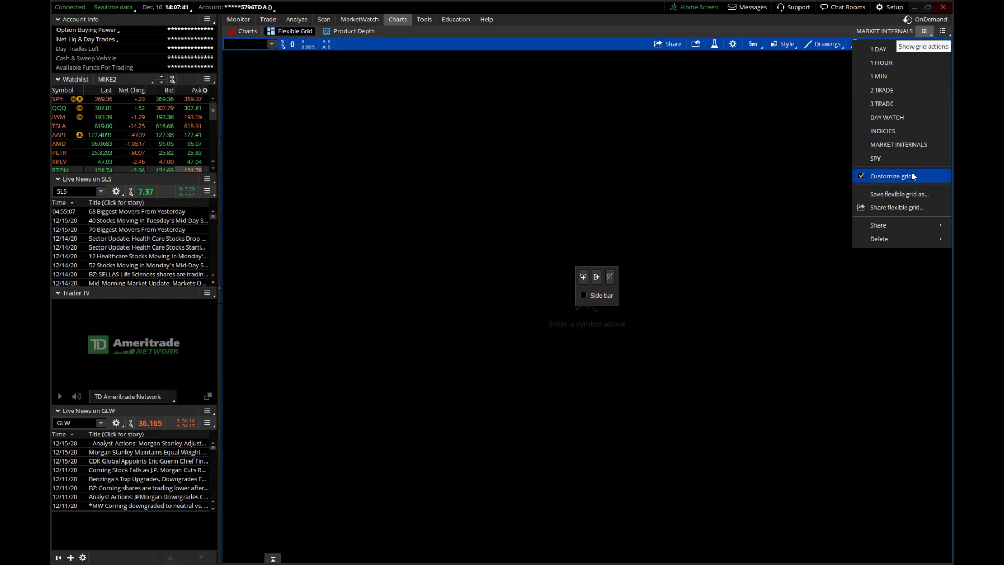
{"action": "left_click", "coordinate": [864, 178]}
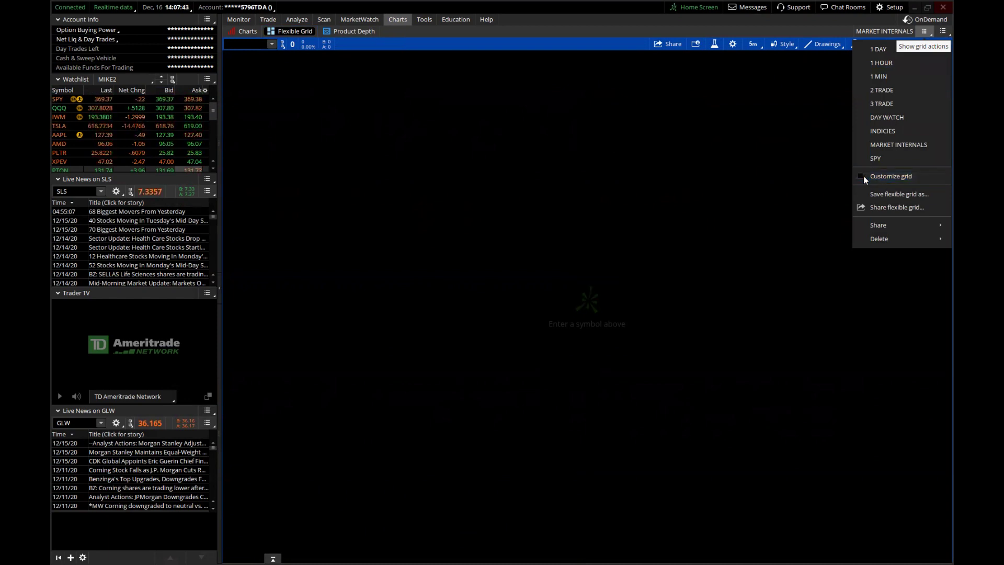
{"action": "left_click", "coordinate": [864, 176]}
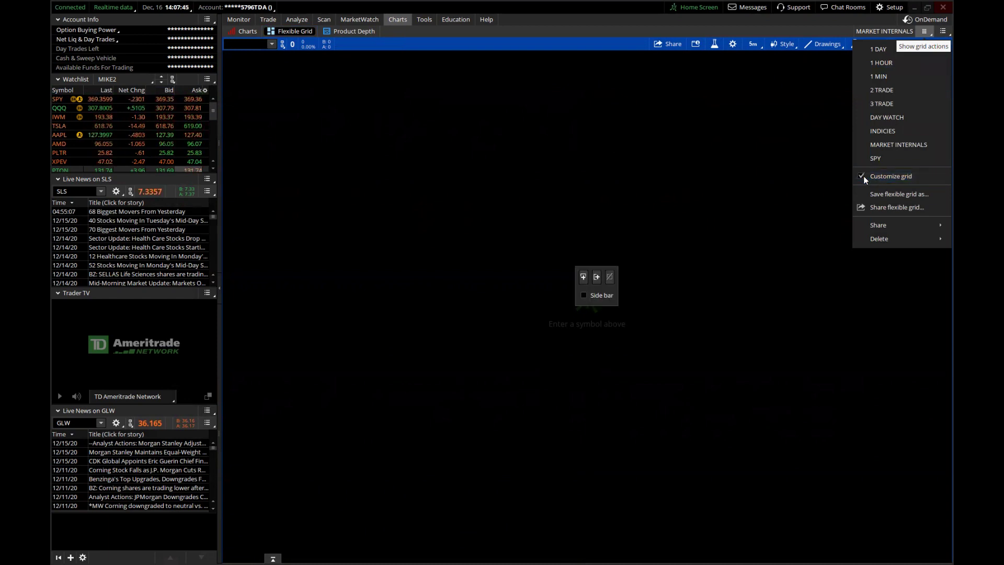
{"action": "left_click", "coordinate": [687, 361]}
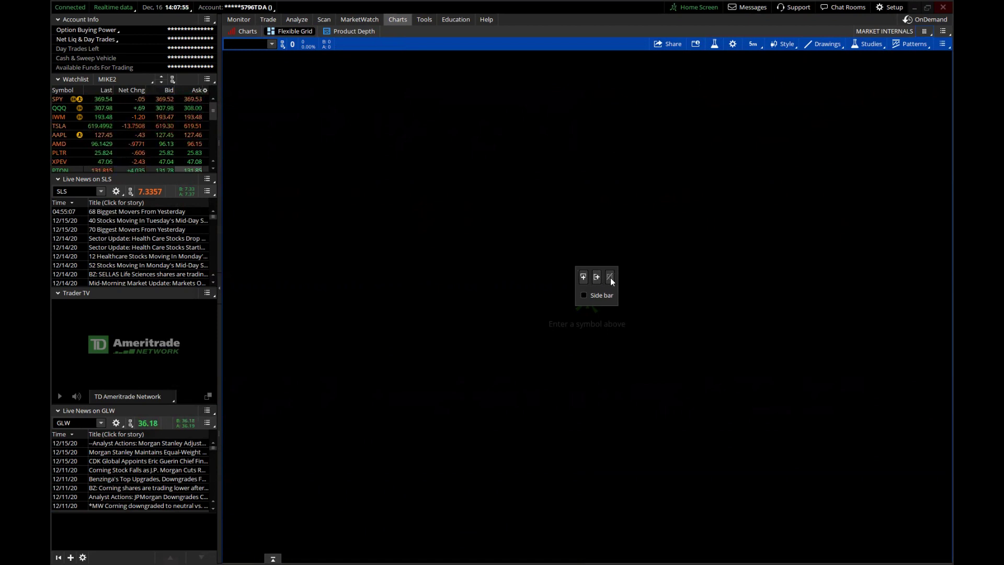
Add a cell below the single flexible grid cell, and another beside the upper one
{"action": "left_click", "coordinate": [584, 277]}
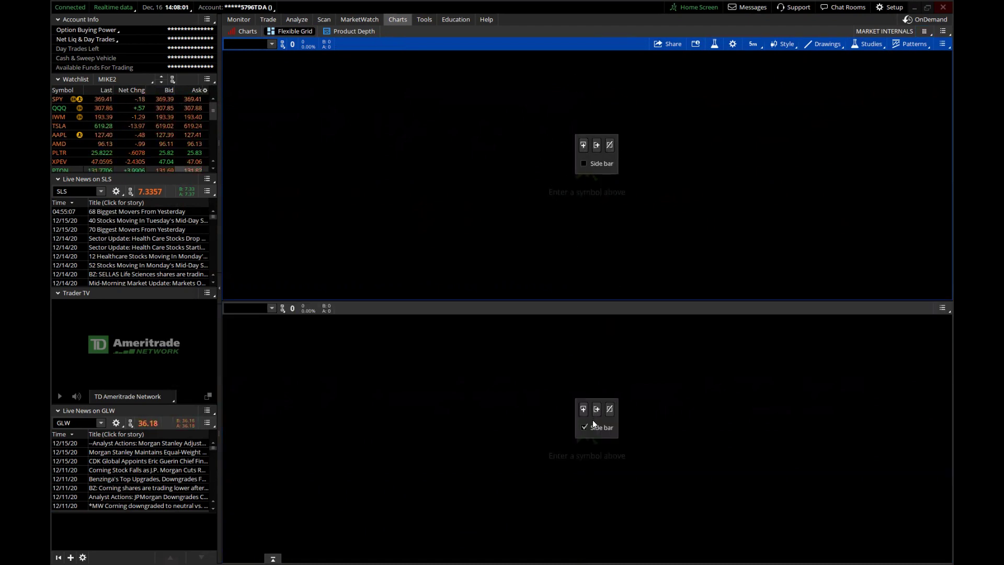
{"action": "left_click", "coordinate": [596, 146]}
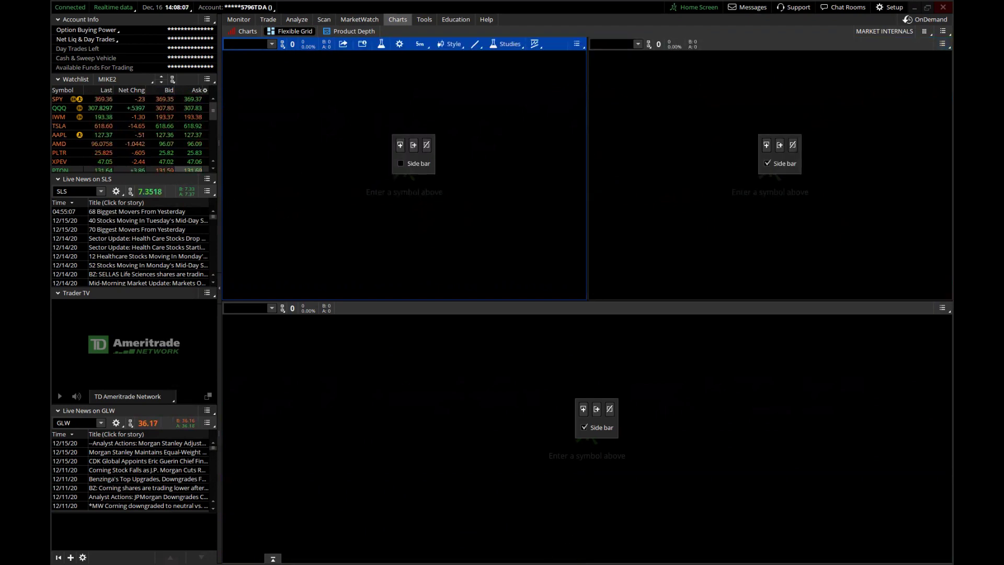
Return to the standard Charts view and examine its preset grid sizes for comparison
{"action": "left_click", "coordinate": [247, 32]}
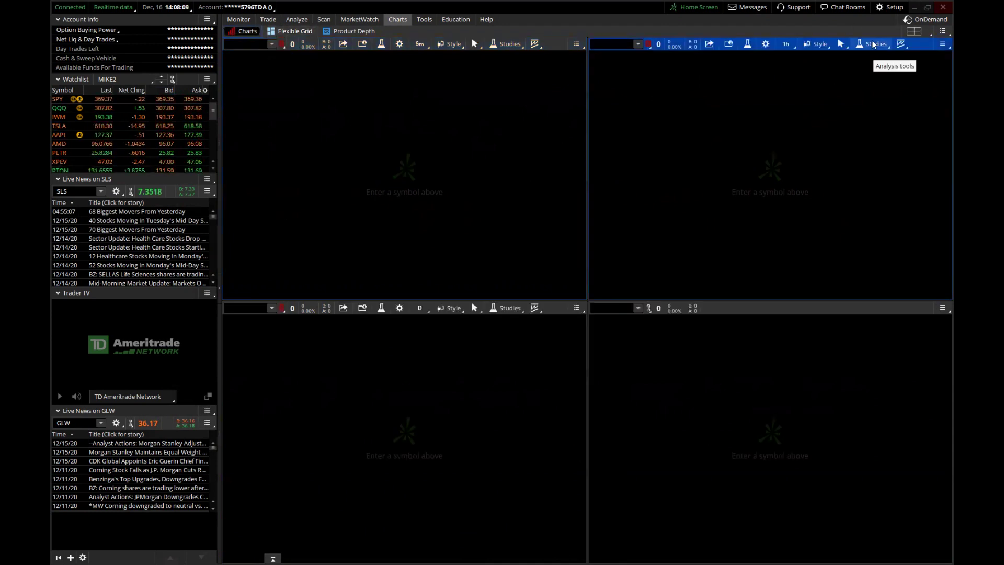
{"action": "left_click", "coordinate": [913, 31]}
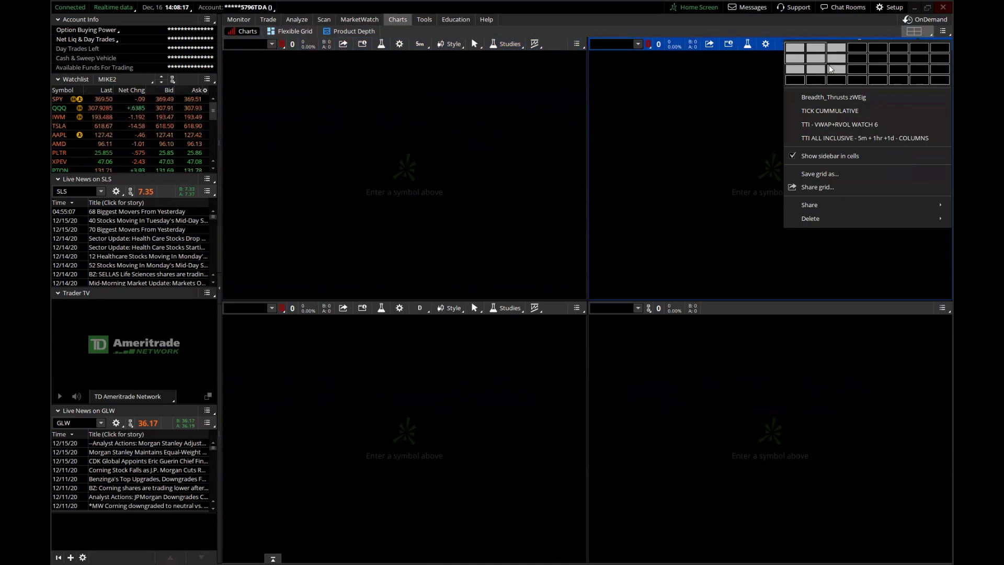
{"action": "mouse_move", "coordinate": [328, 35]}
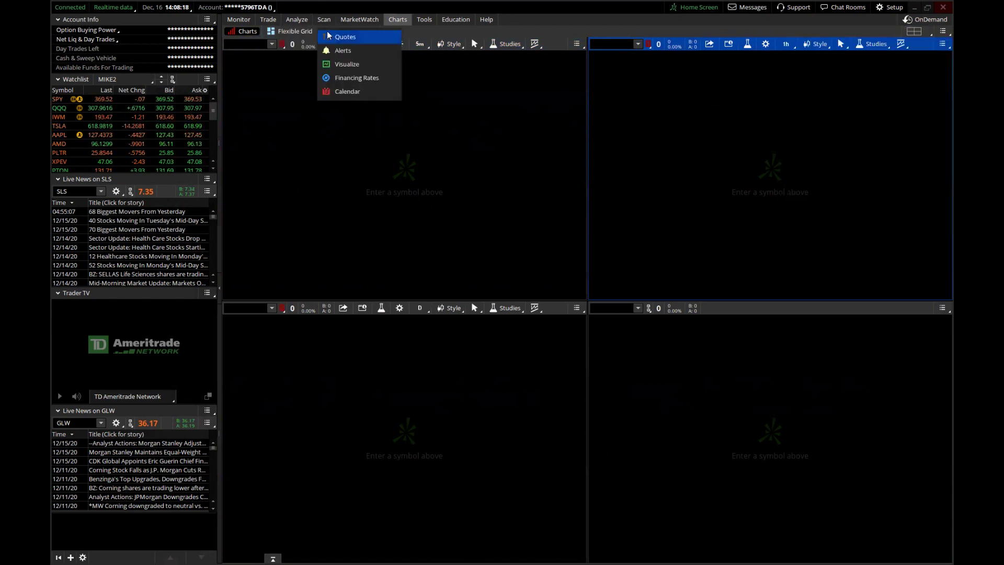
Load AAPL into the upper-right cell of the flexible grid and show its Level II quotes
{"action": "left_click", "coordinate": [295, 31]}
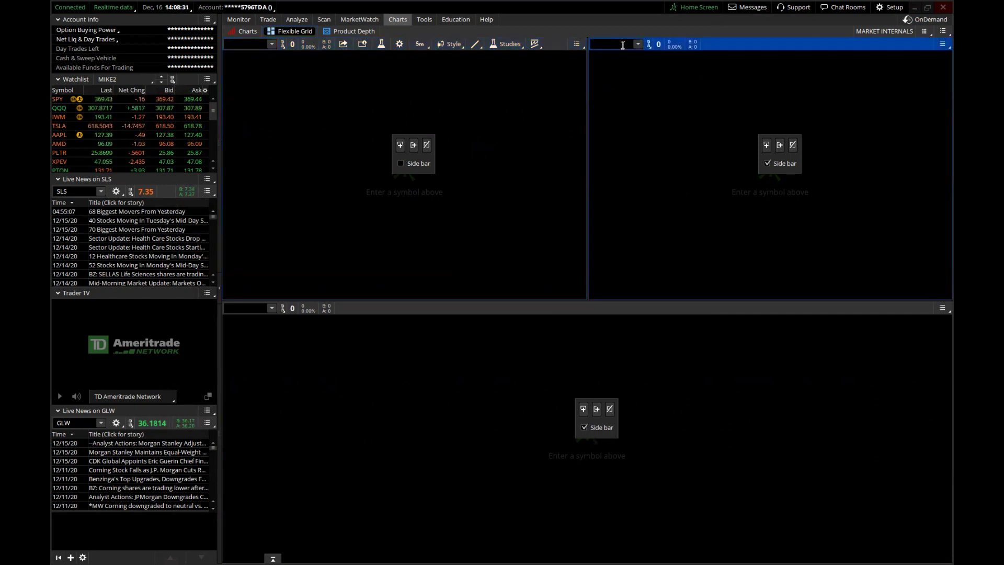
{"action": "type", "text": "APL"}
{"action": "key", "text": "Return"}
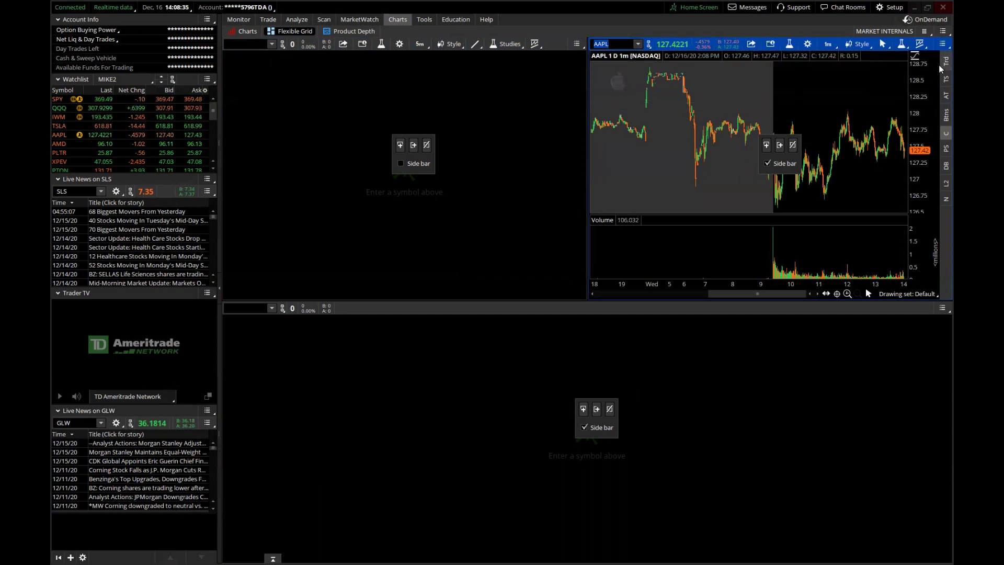
{"action": "left_click", "coordinate": [940, 188]}
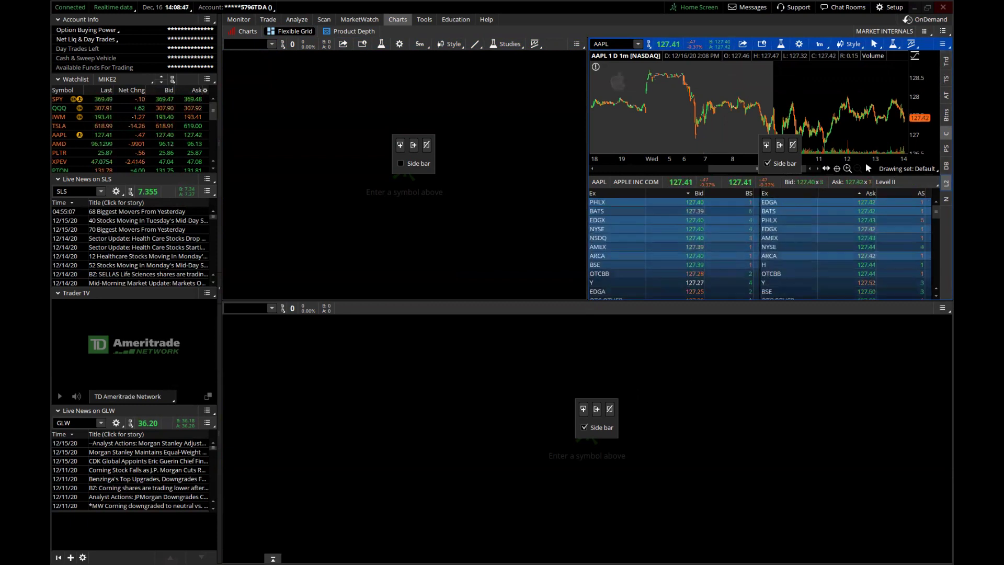
Turn off the side bar in the upper-right and lower cells, and clear the symbols from all flexible grid cells
{"action": "left_click", "coordinate": [768, 163]}
{"action": "left_click", "coordinate": [584, 427]}
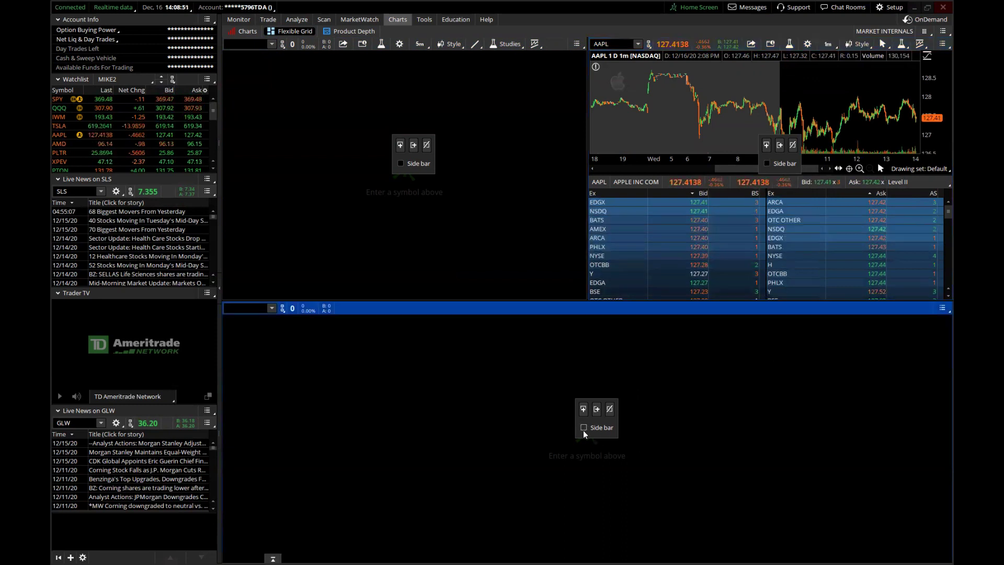
{"action": "left_click", "coordinate": [942, 32]}
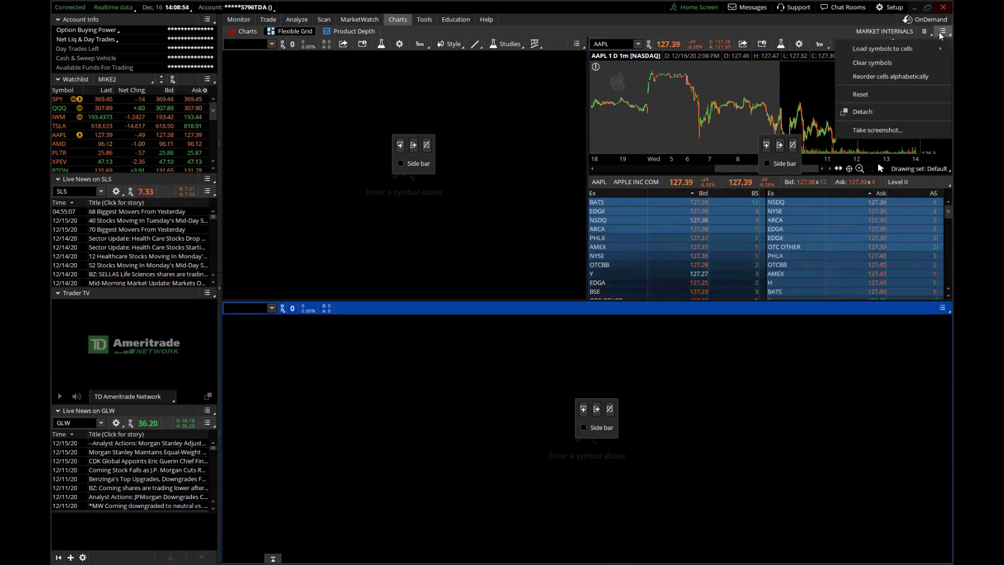
{"action": "left_click", "coordinate": [883, 64]}
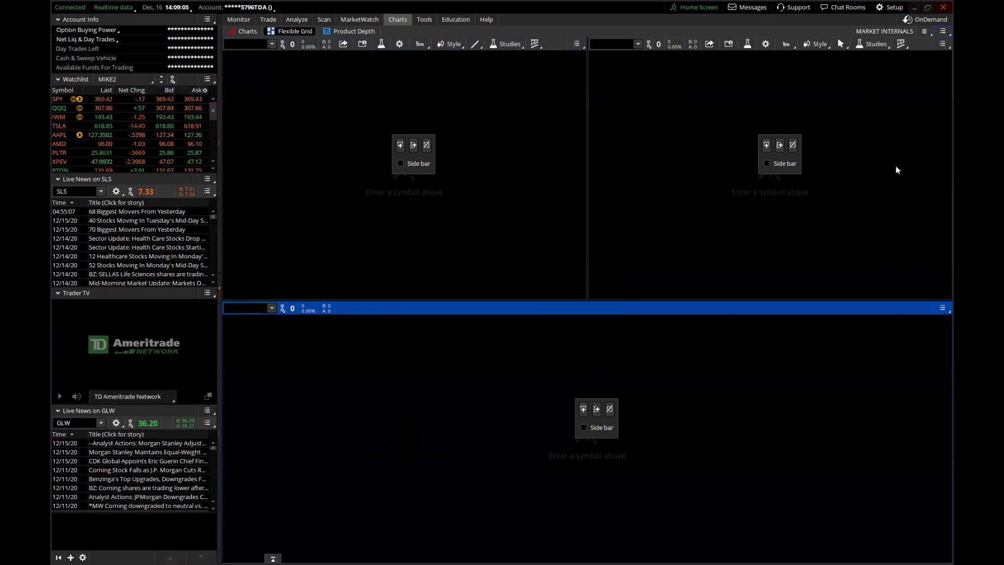
Save the cleared three-cell flexible grid as a layout named XXX
{"action": "left_click", "coordinate": [925, 31]}
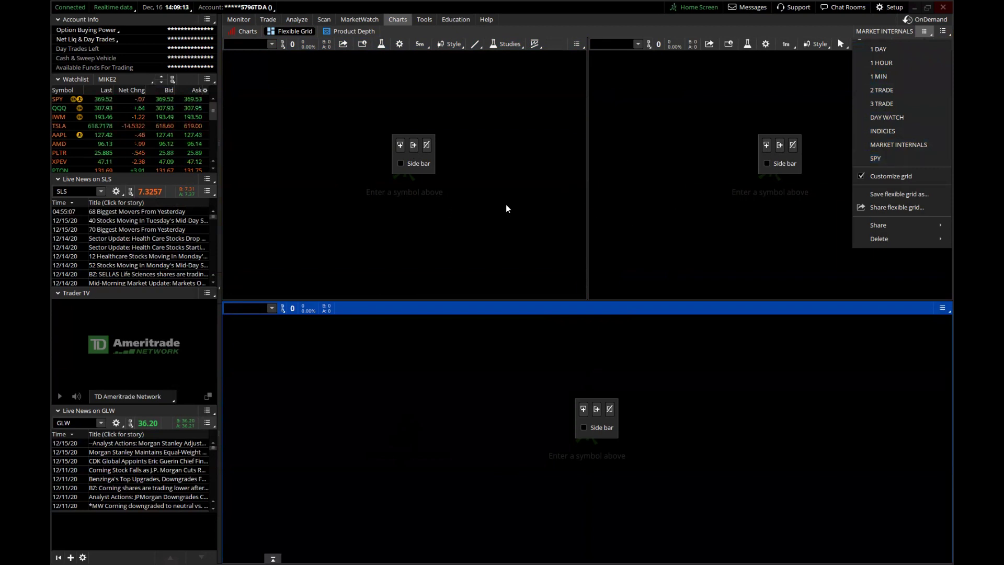
{"action": "left_click", "coordinate": [902, 193]}
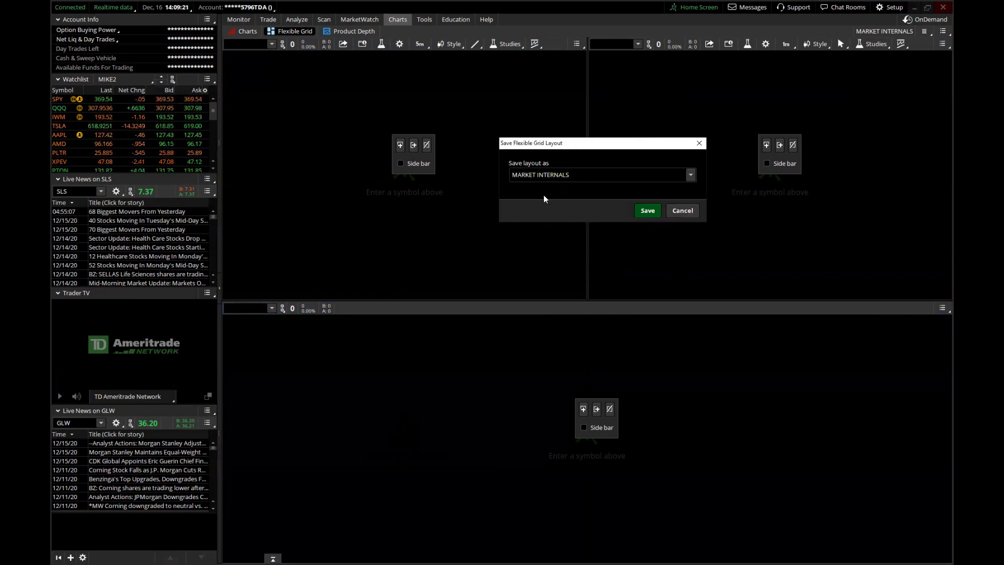
{"action": "left_click", "coordinate": [584, 175]}
{"action": "left_click_drag", "start_coordinate": [584, 175], "coordinate": [423, 175]}
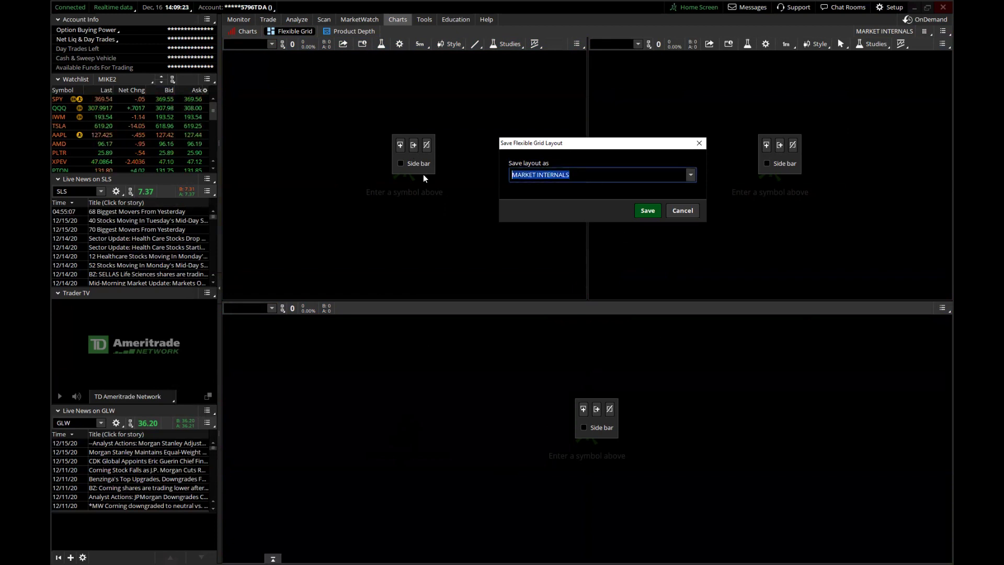
{"action": "type", "text": "xxx"}
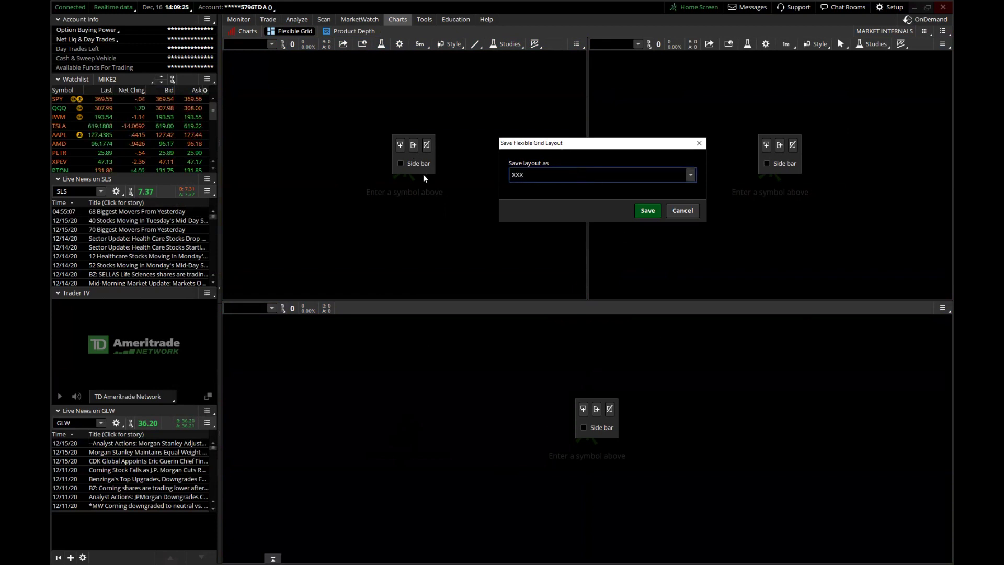
{"action": "left_click", "coordinate": [647, 210]}
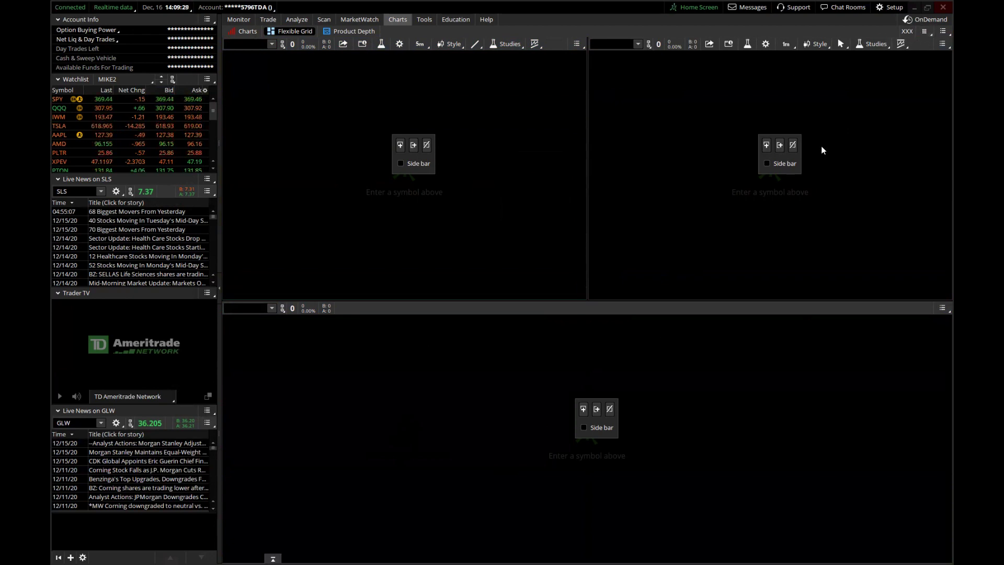
Delete the XXX layout from the saved flexible grids
{"action": "left_click", "coordinate": [927, 33]}
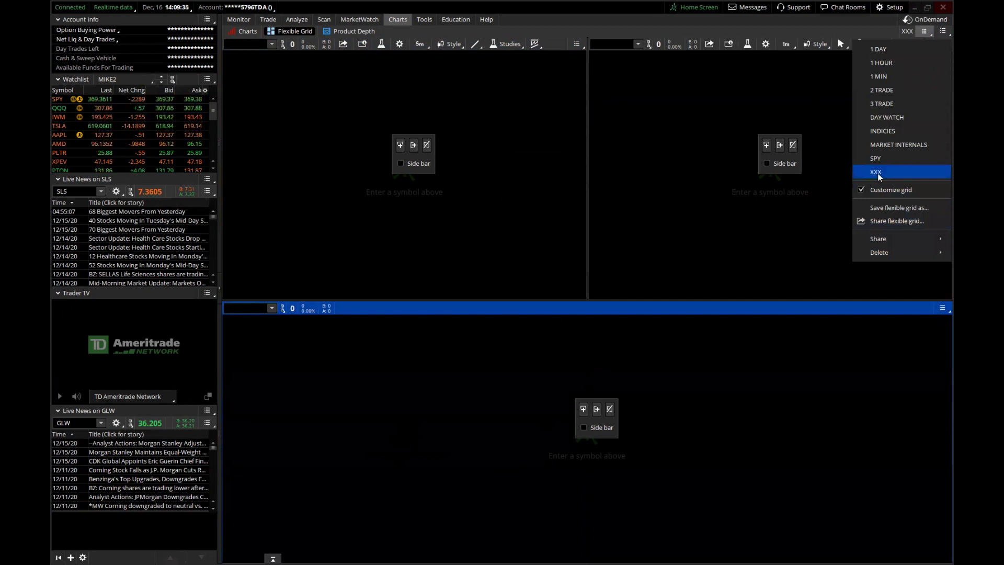
{"action": "mouse_move", "coordinate": [891, 255]}
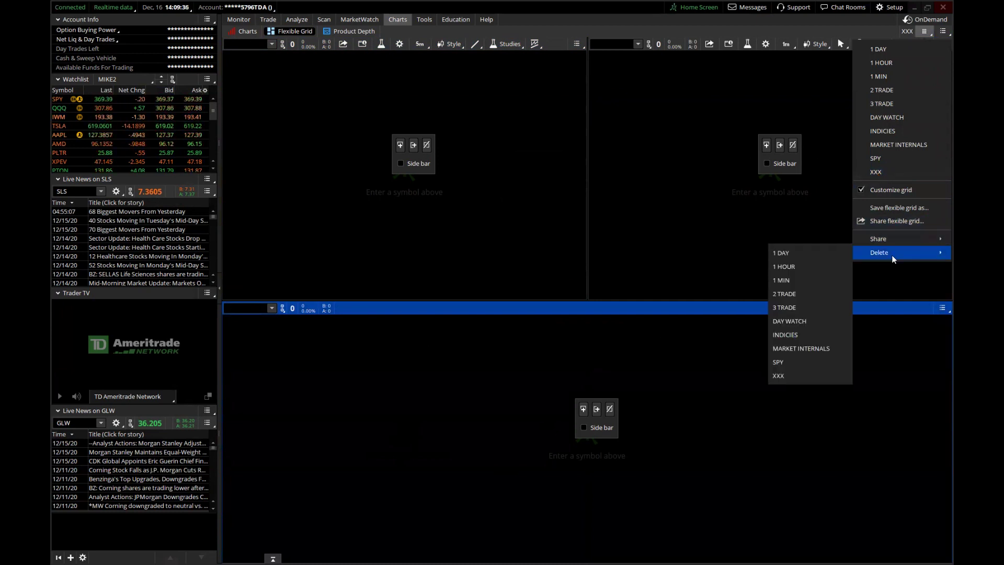
{"action": "left_click", "coordinate": [795, 374]}
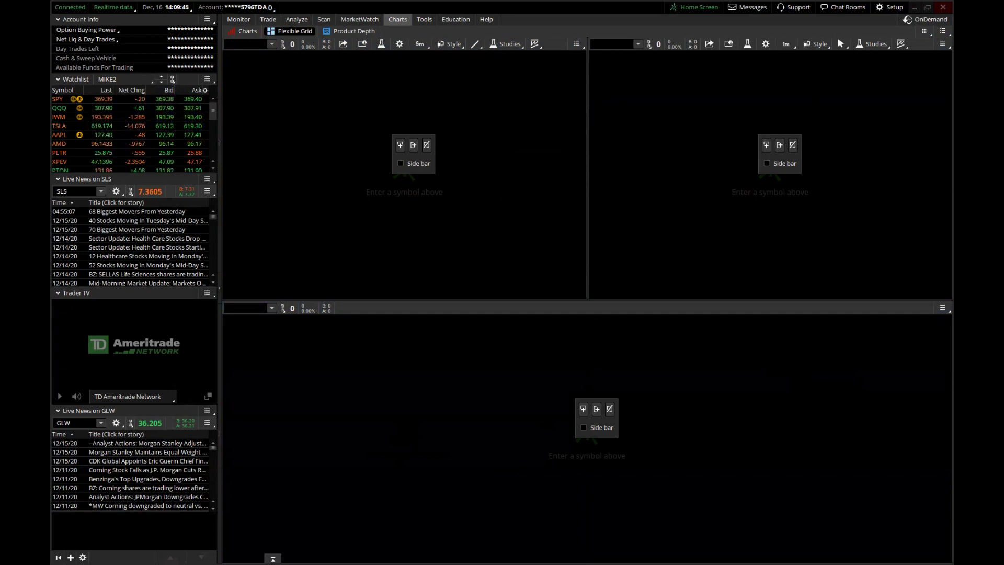
Load the saved 1 DAY layout into the flexible grid
{"action": "left_click", "coordinate": [923, 31]}
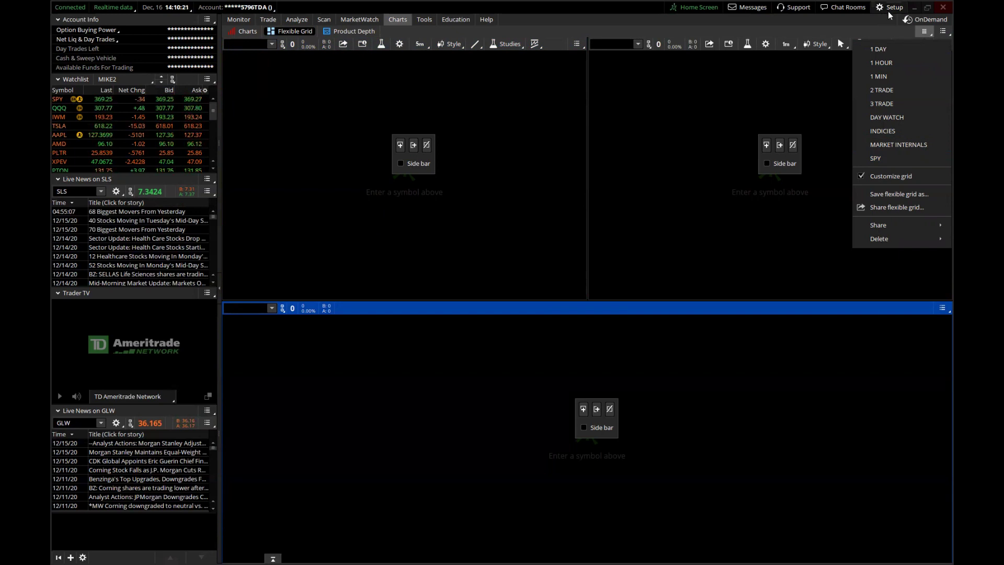
{"action": "left_click", "coordinate": [883, 54]}
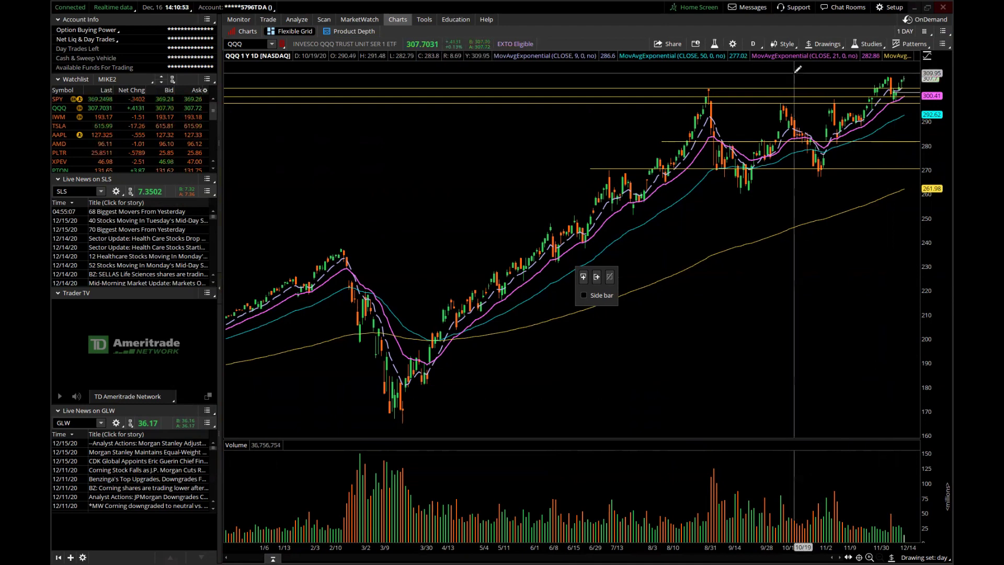
{"action": "left_click", "coordinate": [924, 31]}
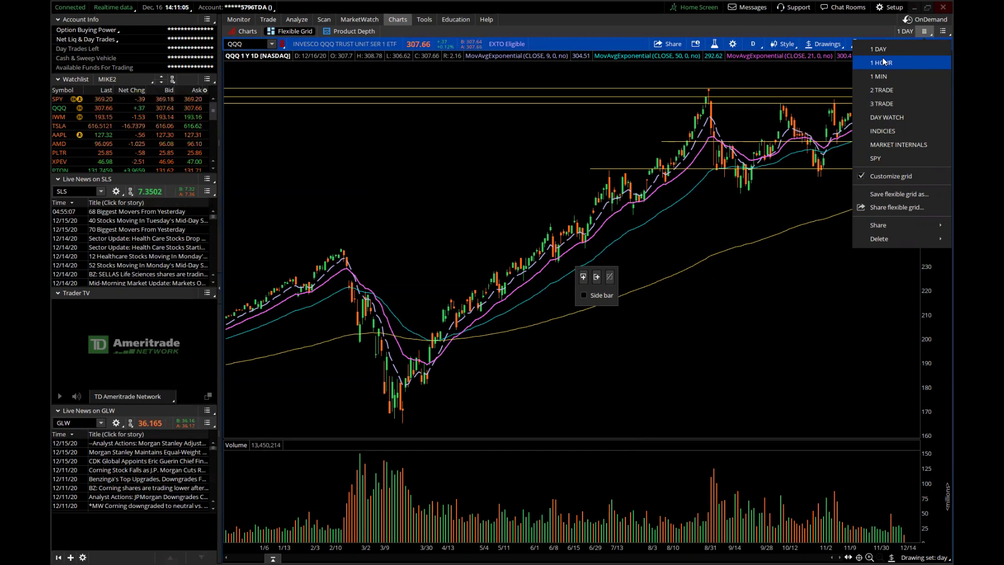
{"action": "key", "text": "Escape"}
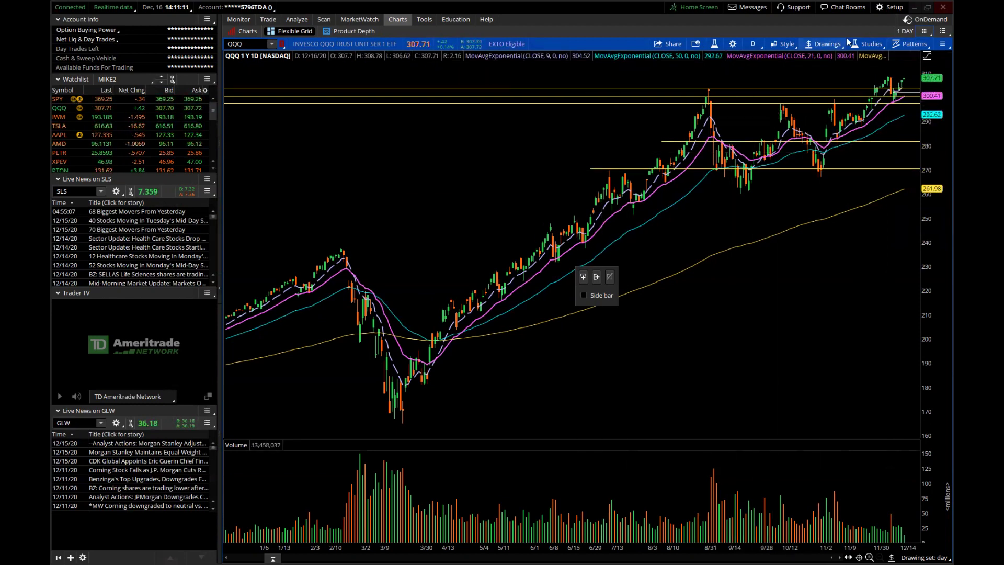
Detach the 1 DAY grid into its own movable window, then close that window
{"action": "left_click", "coordinate": [941, 32]}
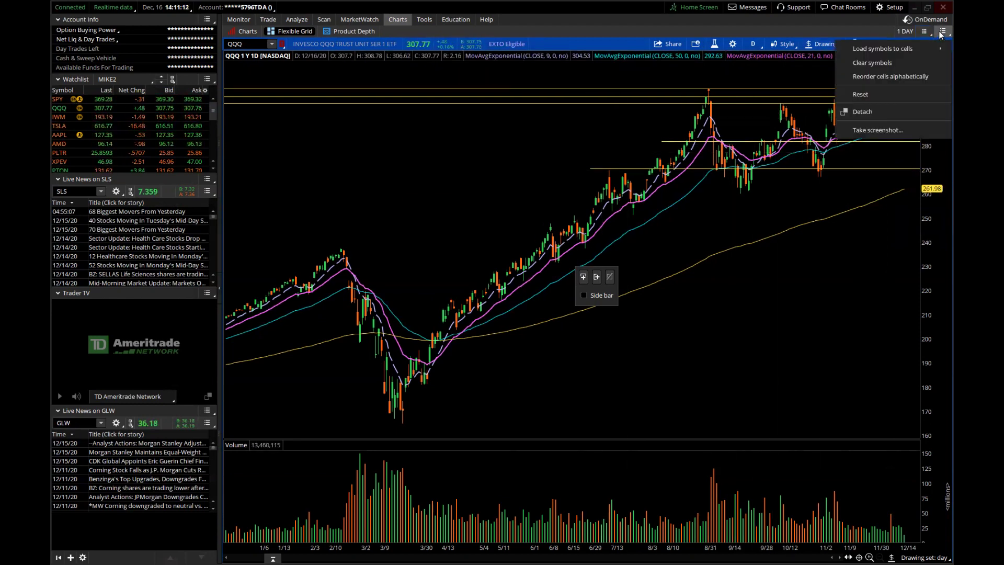
{"action": "left_click", "coordinate": [886, 110]}
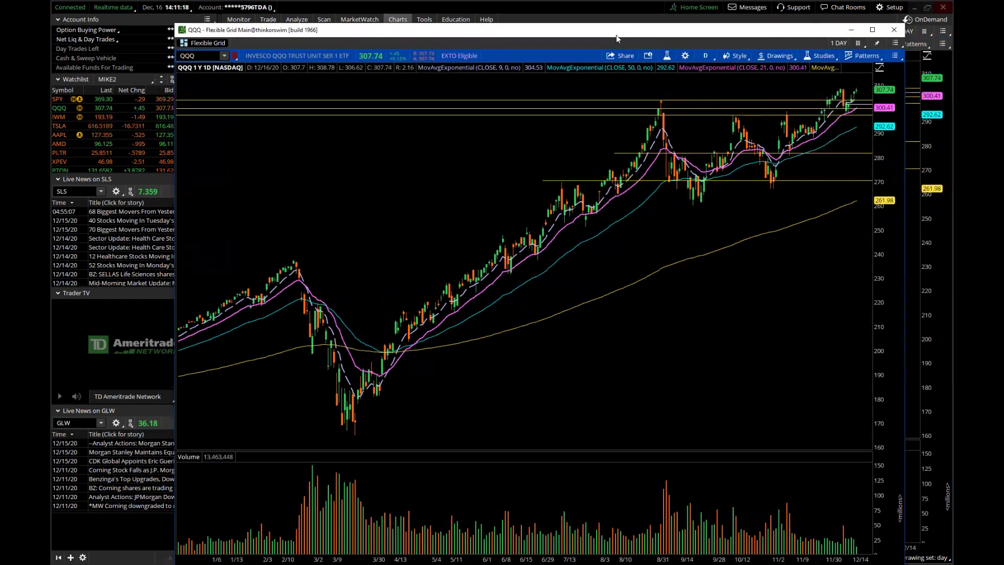
{"action": "left_click_drag", "start_coordinate": [616, 34], "coordinate": [576, 30]}
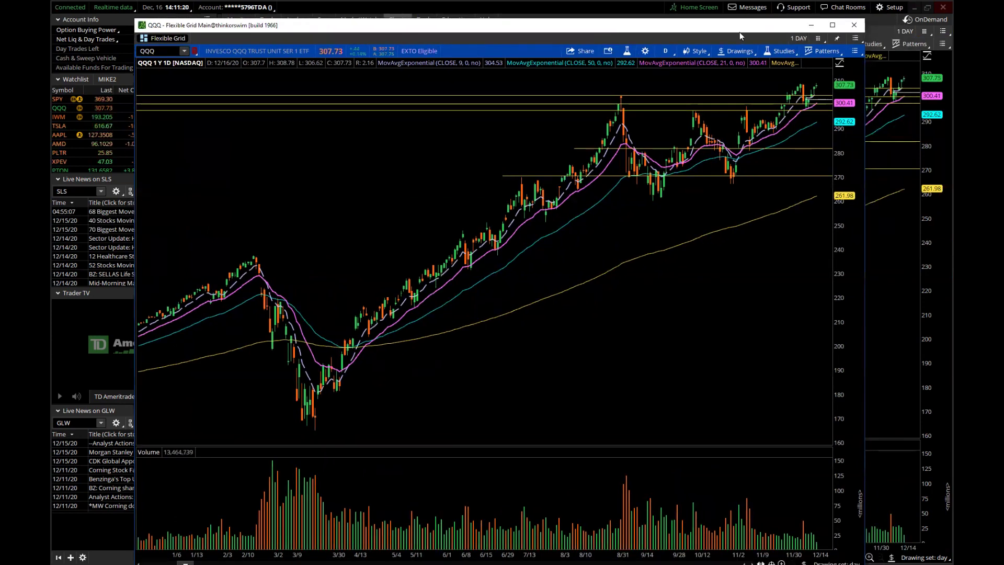
{"action": "left_click", "coordinate": [854, 25]}
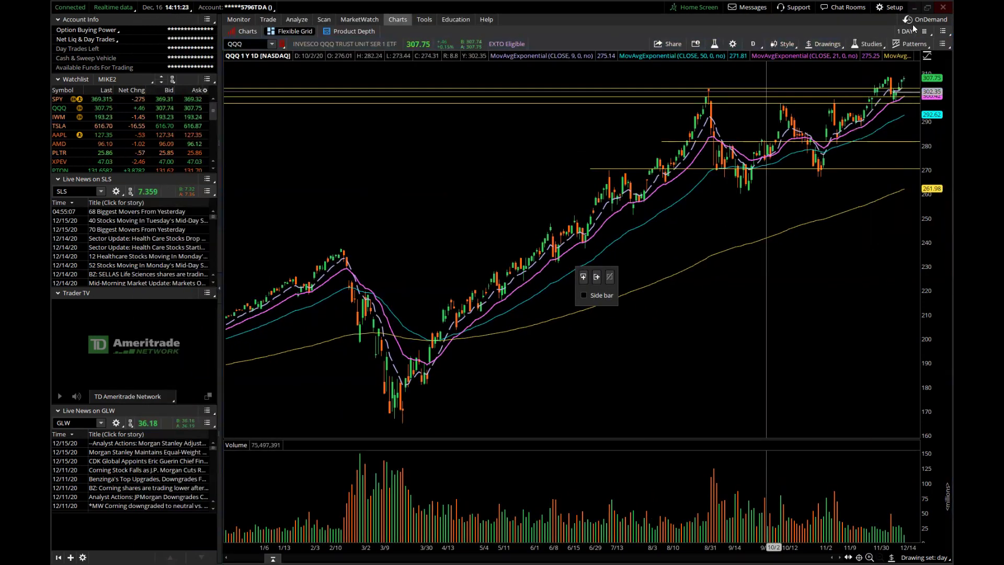
Load the saved 1 HOUR layout and autozoom its QQQ chart
{"action": "left_click", "coordinate": [926, 33]}
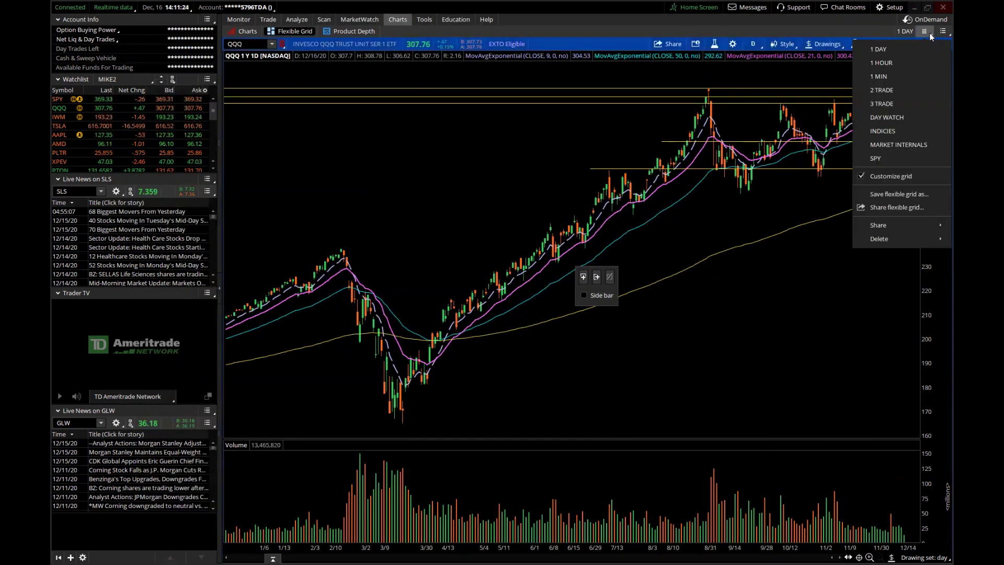
{"action": "left_click", "coordinate": [880, 62]}
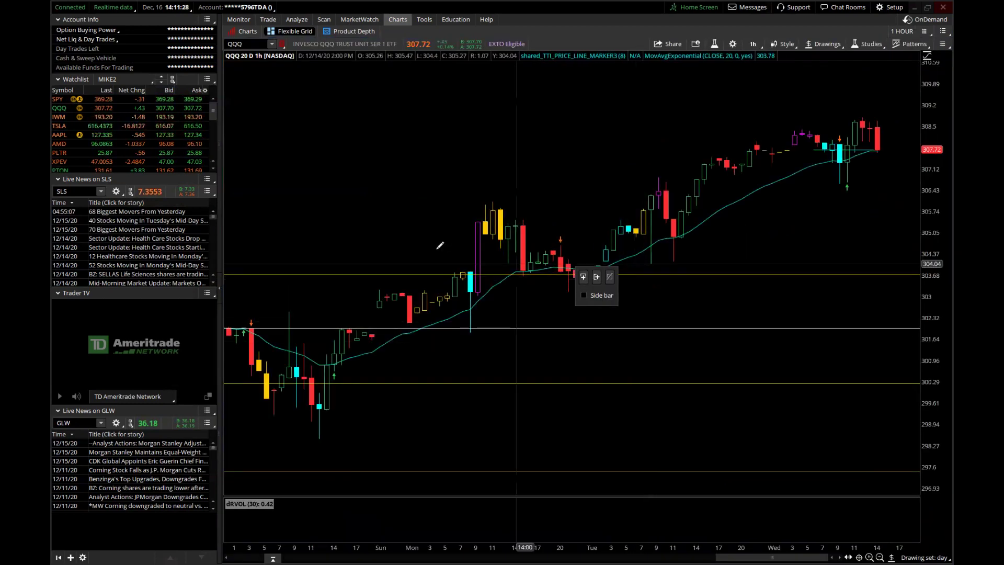
{"action": "right_click", "coordinate": [595, 115]}
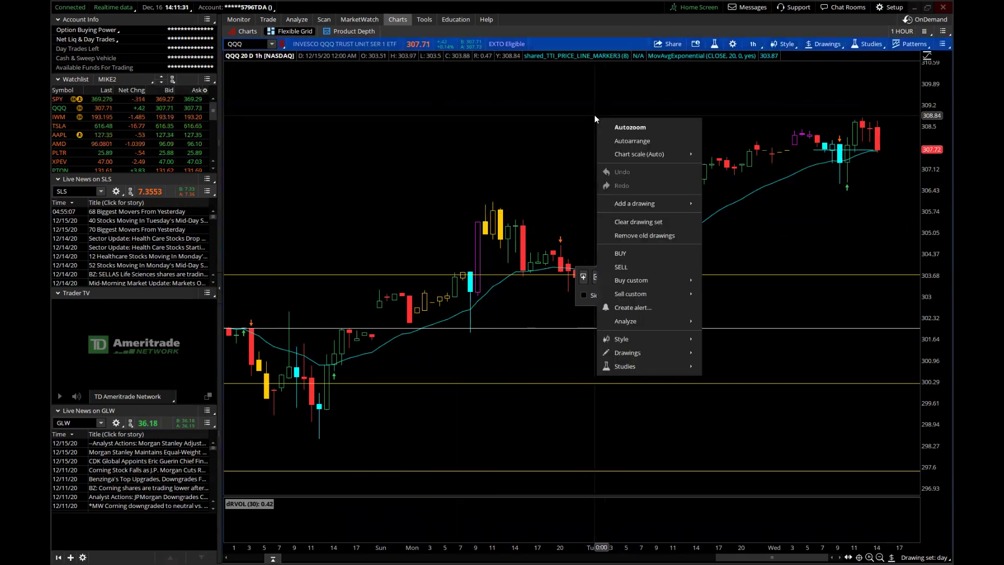
{"action": "left_click", "coordinate": [628, 127]}
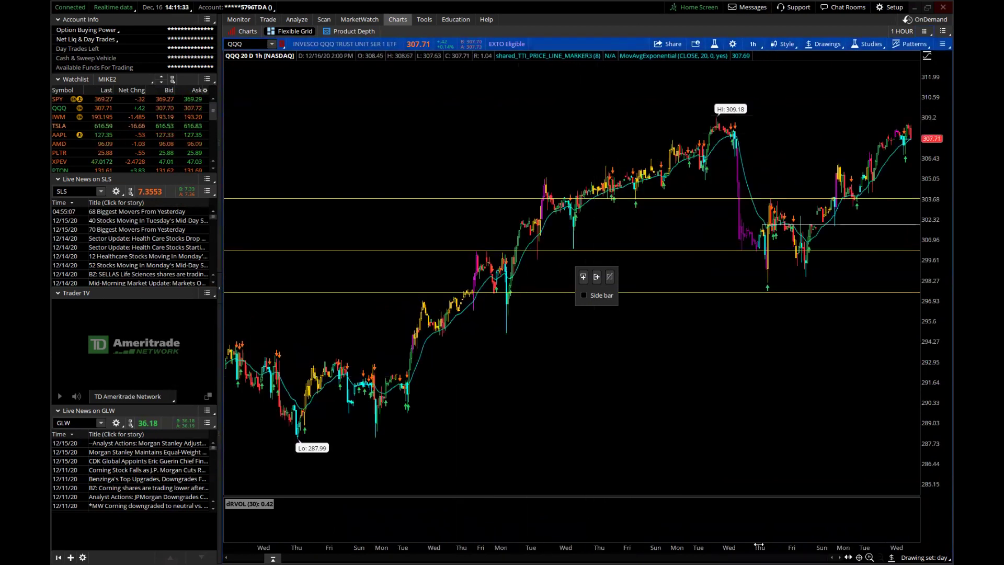
Try to detach the 1 HOUR grid into its own window
{"action": "right_click", "coordinate": [555, 110]}
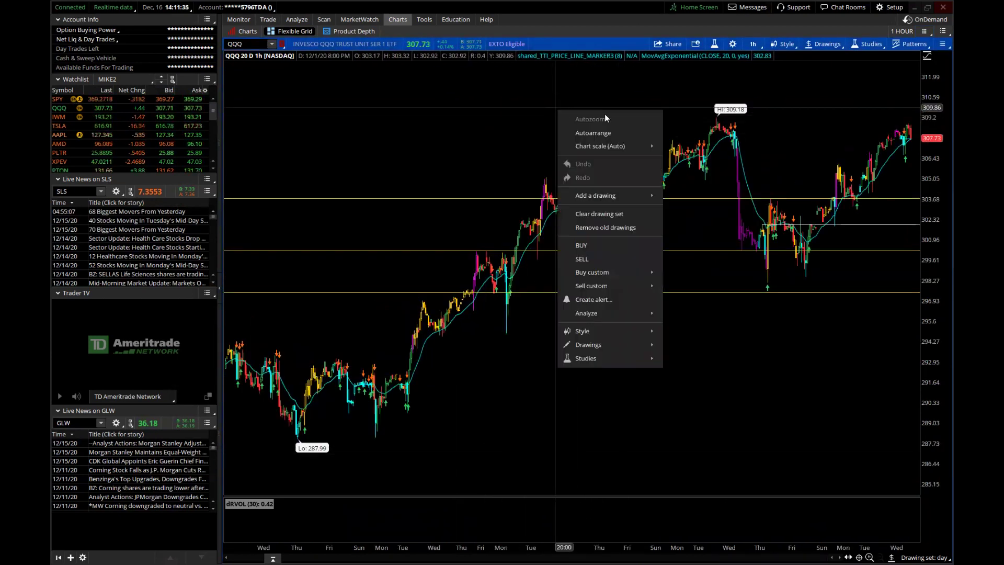
{"action": "mouse_move", "coordinate": [601, 272]}
{"action": "left_click", "coordinate": [935, 75]}
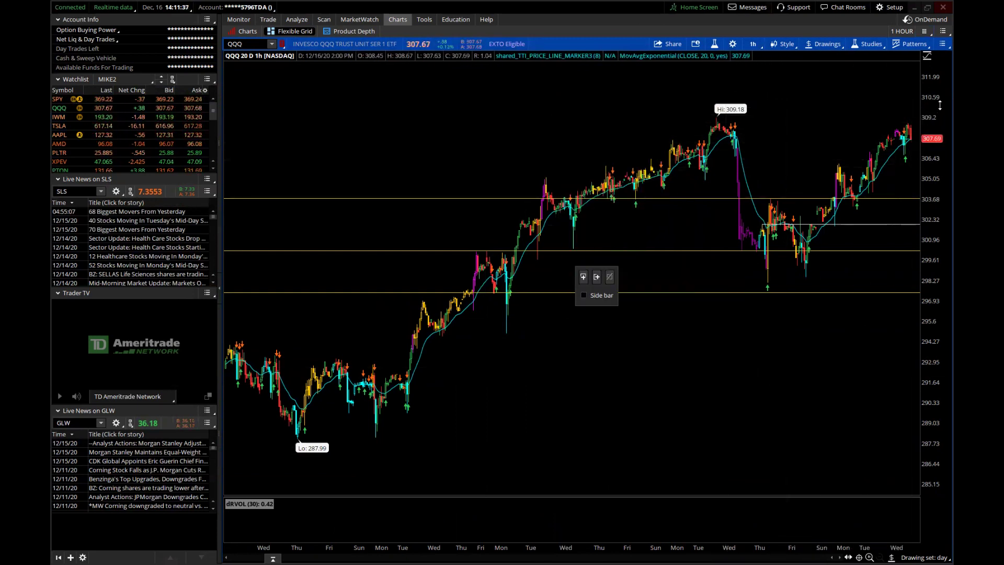
{"action": "left_click", "coordinate": [940, 30]}
{"action": "left_click", "coordinate": [873, 113]}
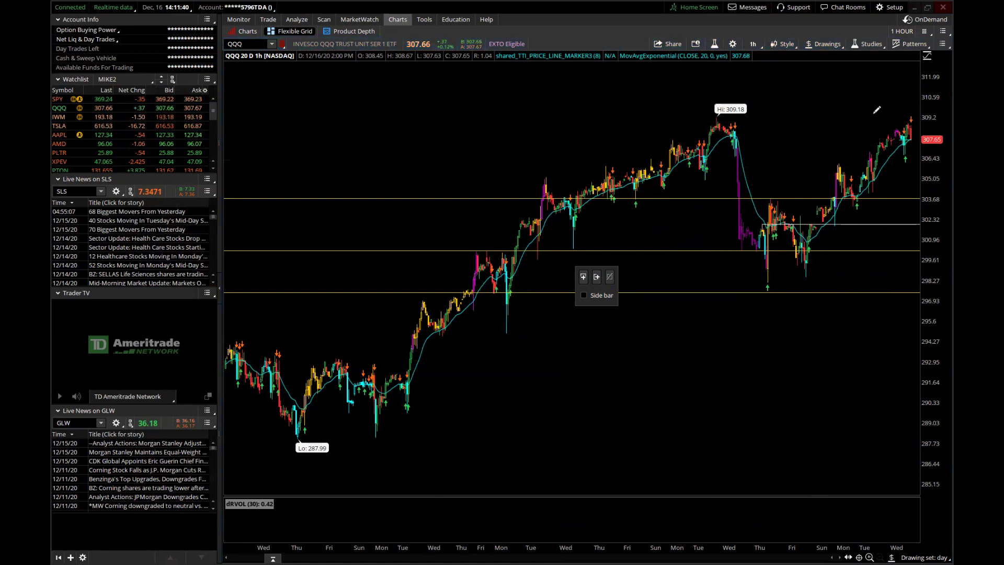
Load the saved 1 MIN layout into the flexible grid
{"action": "left_click", "coordinate": [924, 32]}
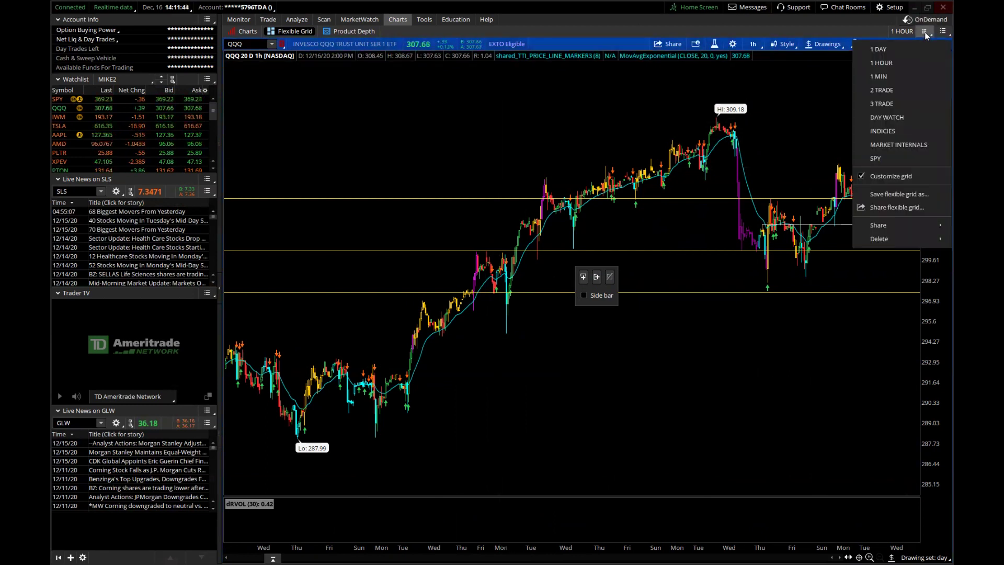
{"action": "left_click", "coordinate": [875, 77]}
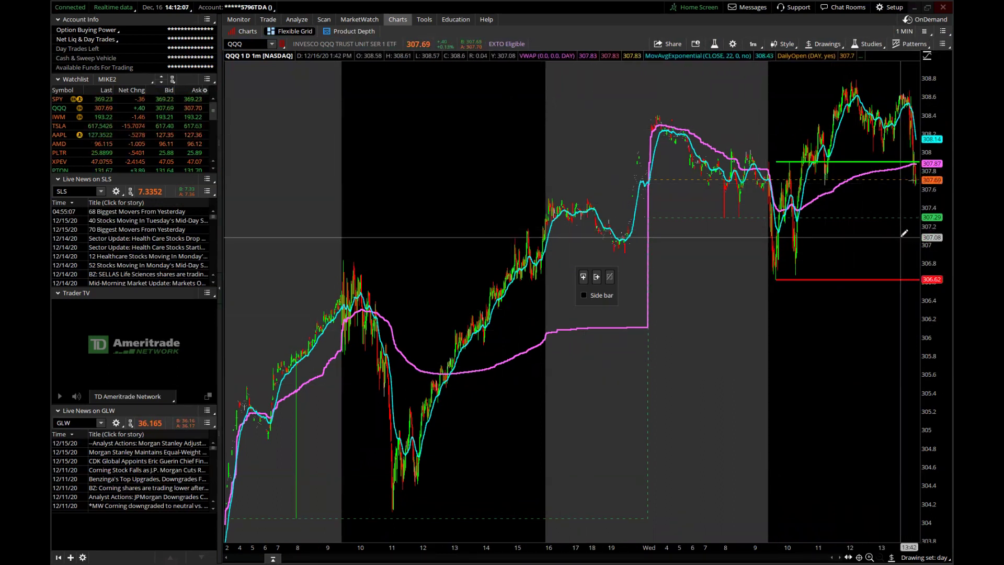
{"action": "left_click", "coordinate": [924, 31]}
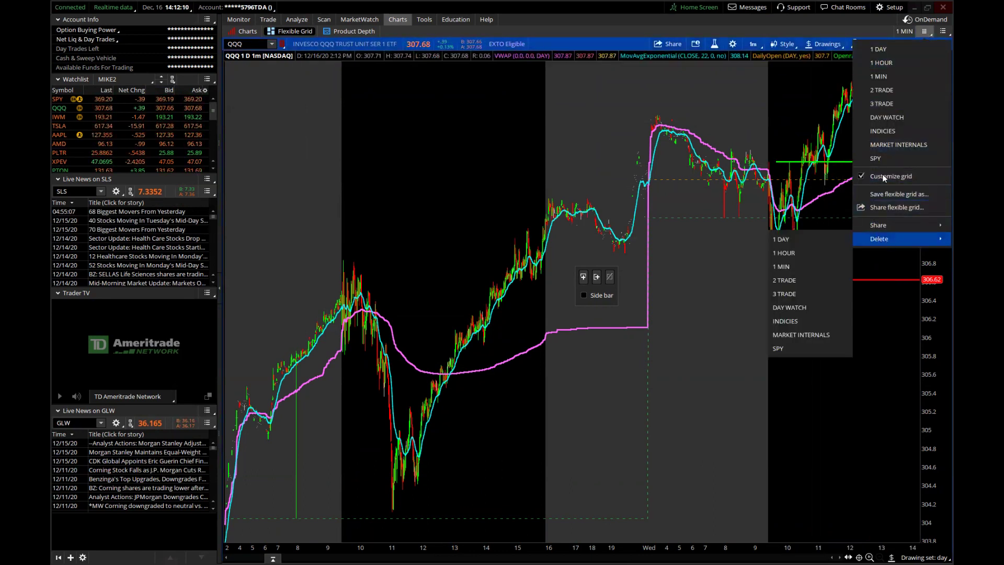
{"action": "left_click", "coordinate": [908, 30]}
Detach the 1 MIN grid into its own window, and maximize and restore that window
{"action": "left_click", "coordinate": [941, 31]}
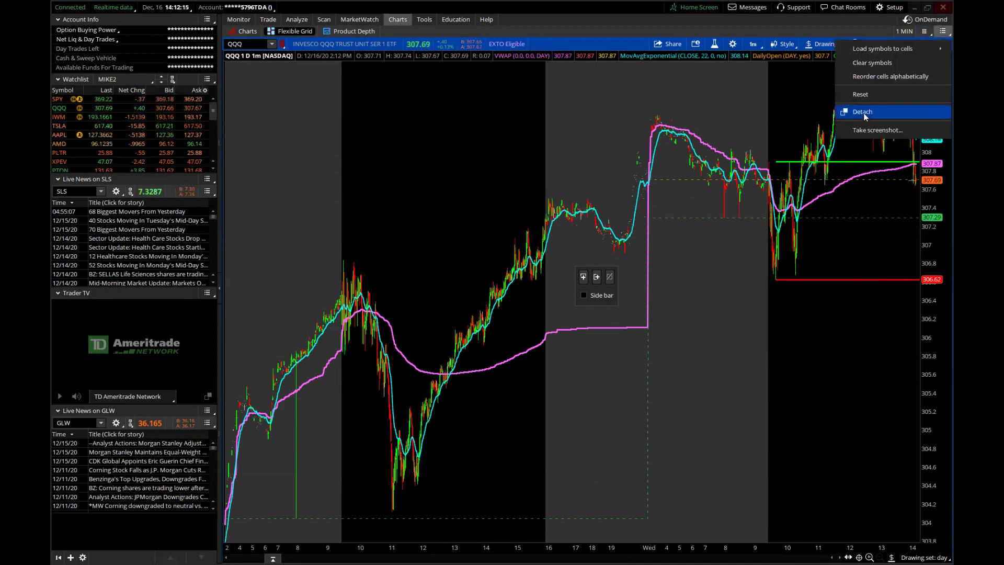
{"action": "left_click", "coordinate": [845, 132]}
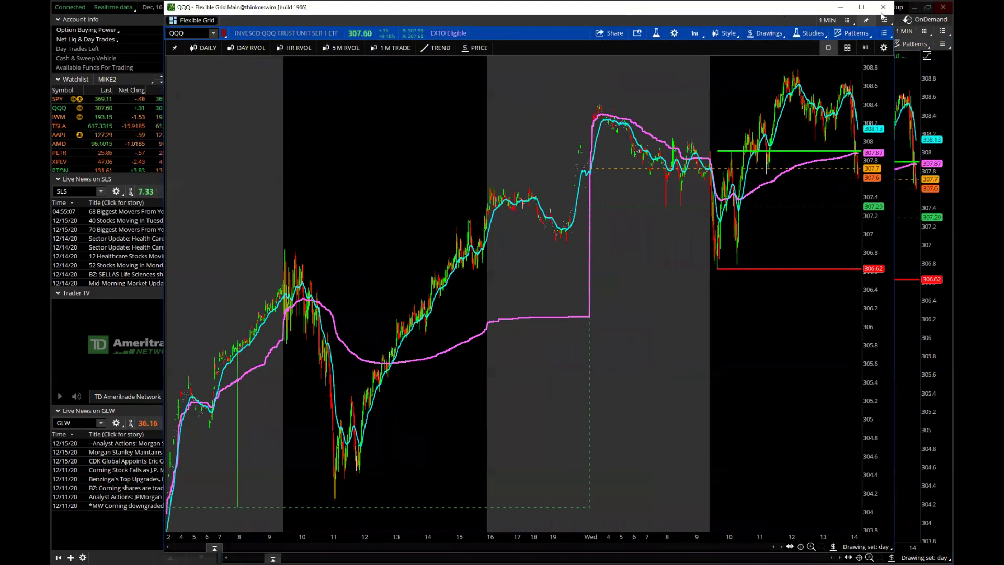
{"action": "left_click", "coordinate": [862, 7]}
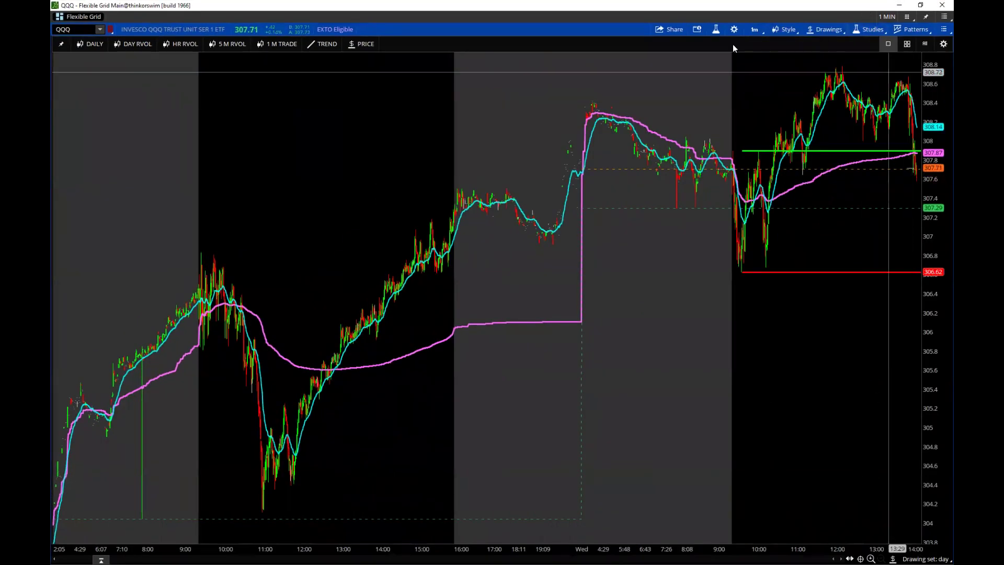
{"action": "double_click", "coordinate": [800, 6]}
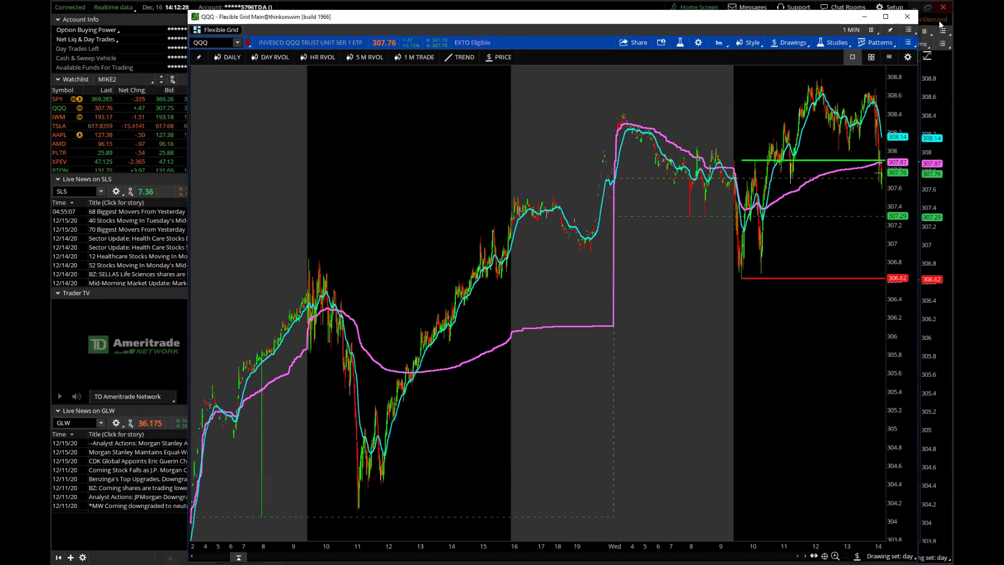
Detach two further copies of the 1 MIN grid, each from the most recently detached window
{"action": "left_click", "coordinate": [909, 30]}
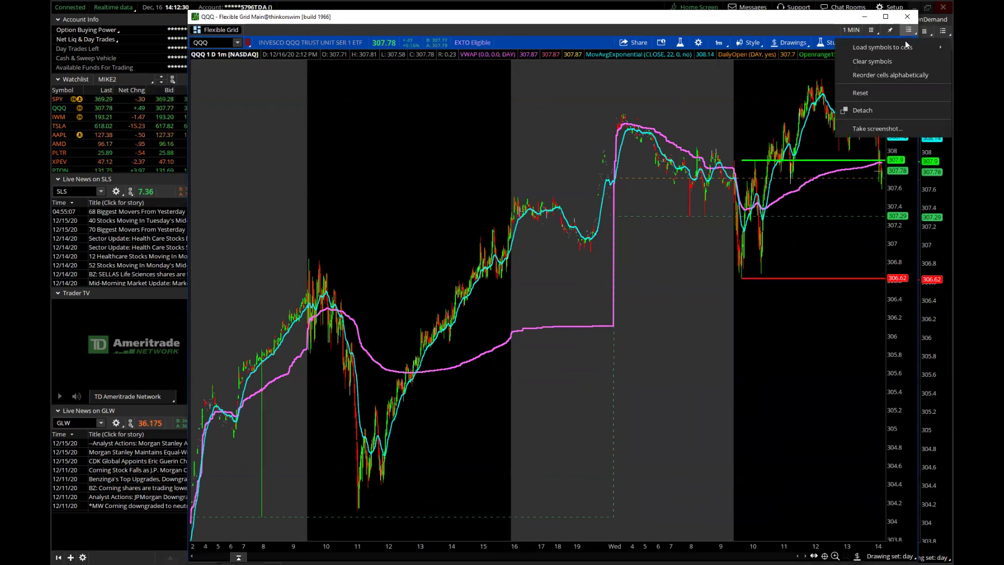
{"action": "left_click", "coordinate": [881, 112]}
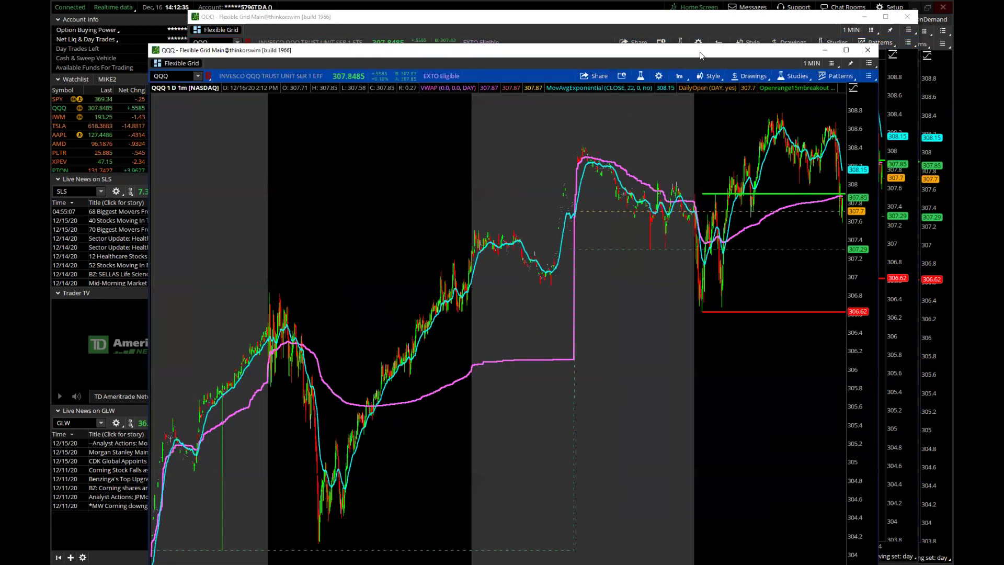
{"action": "left_click_drag", "start_coordinate": [700, 51], "coordinate": [687, 44]}
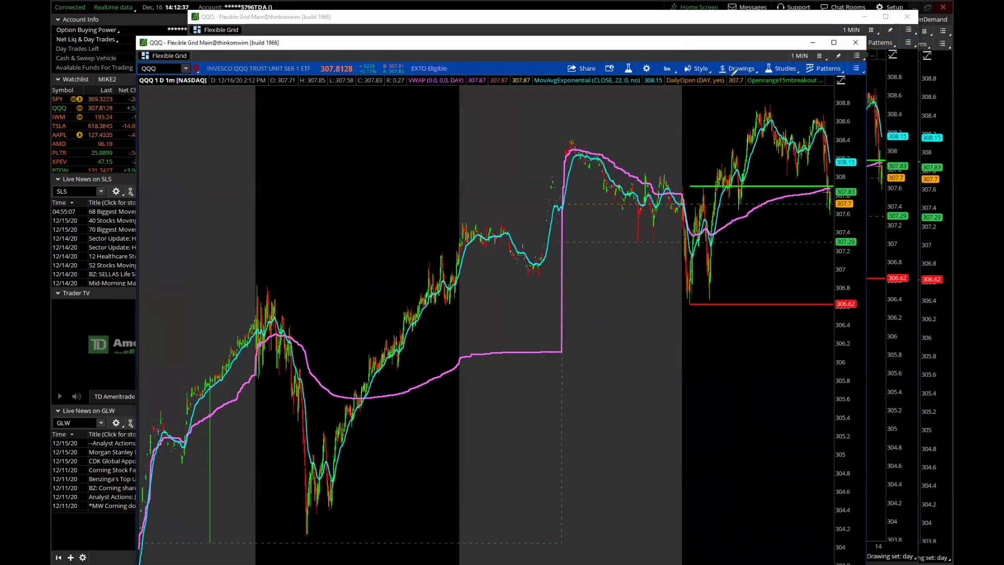
{"action": "left_click", "coordinate": [856, 55]}
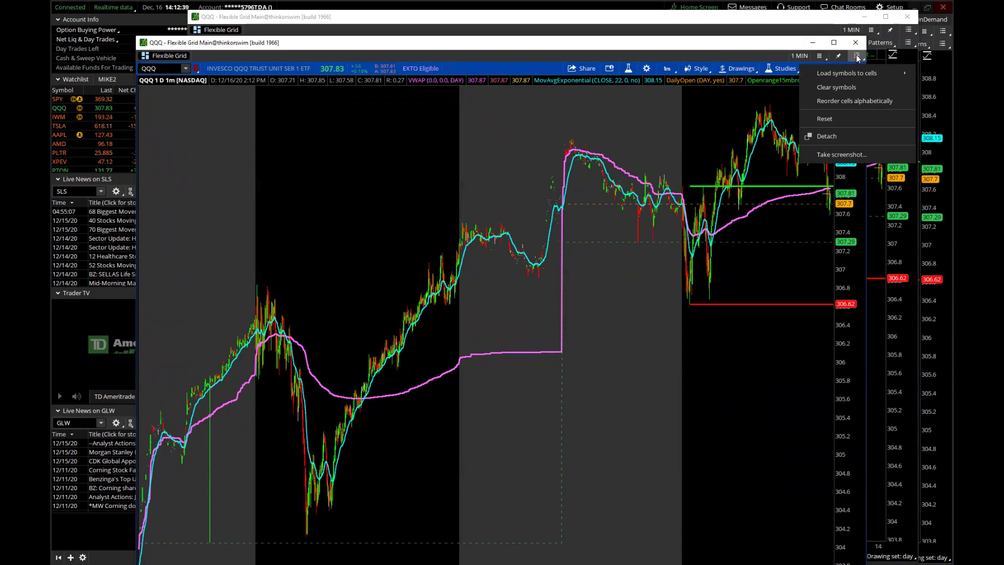
{"action": "left_click", "coordinate": [848, 135]}
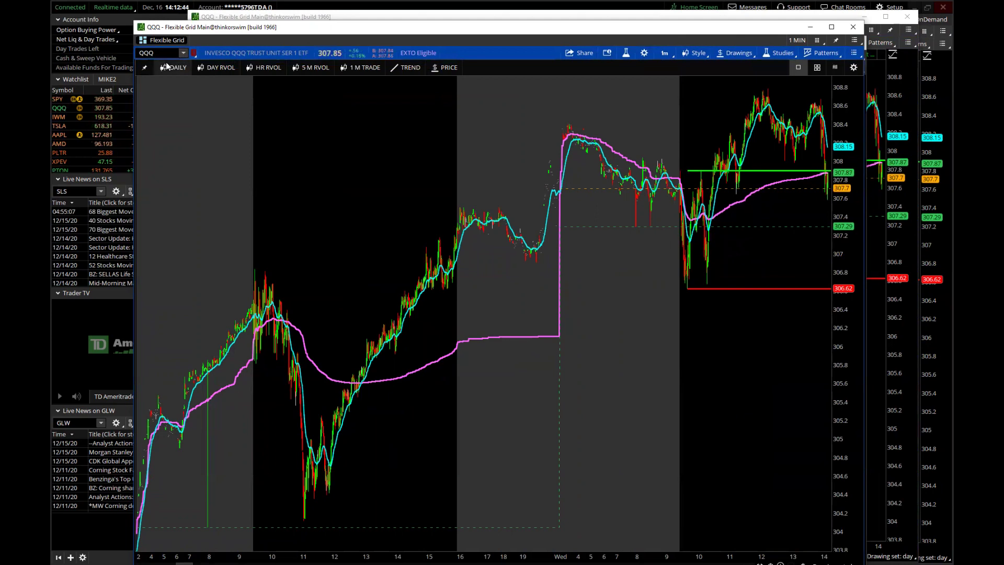
Close the extra detached copies of the 1 MIN grid and maximize the one that is kept
{"action": "left_click", "coordinate": [848, 30]}
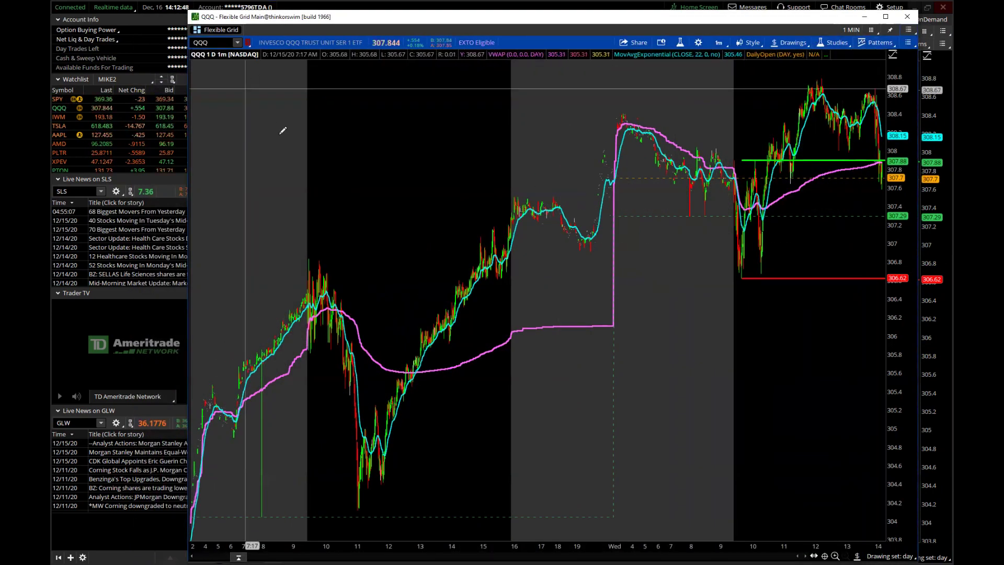
{"action": "left_click_drag", "start_coordinate": [832, 24], "coordinate": [596, 282]}
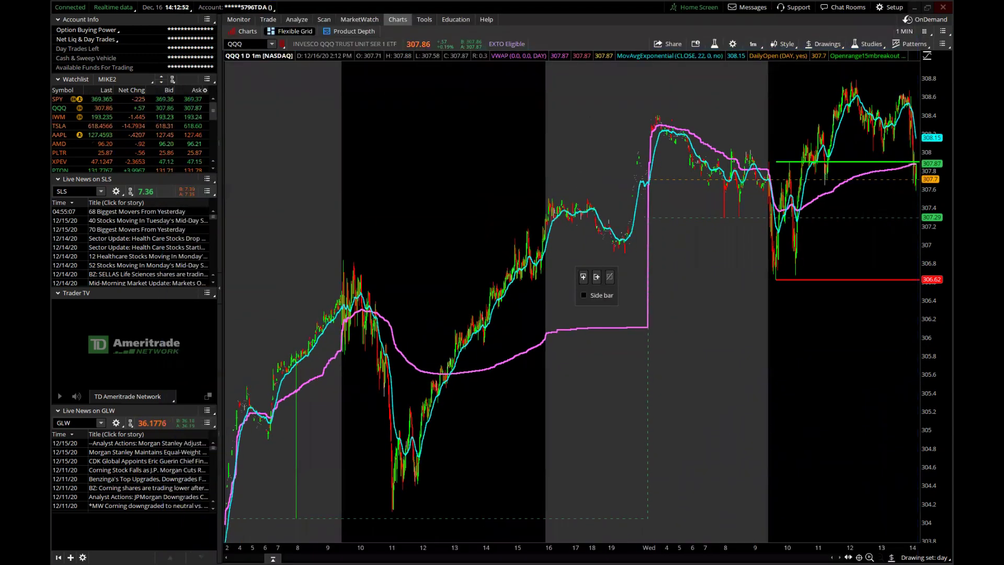
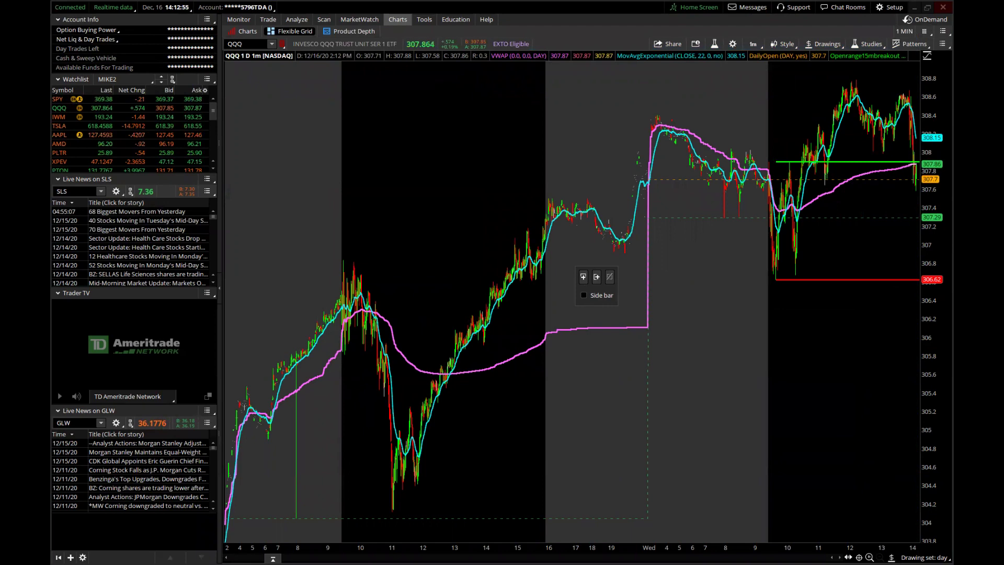
{"action": "left_click", "coordinate": [910, 20]}
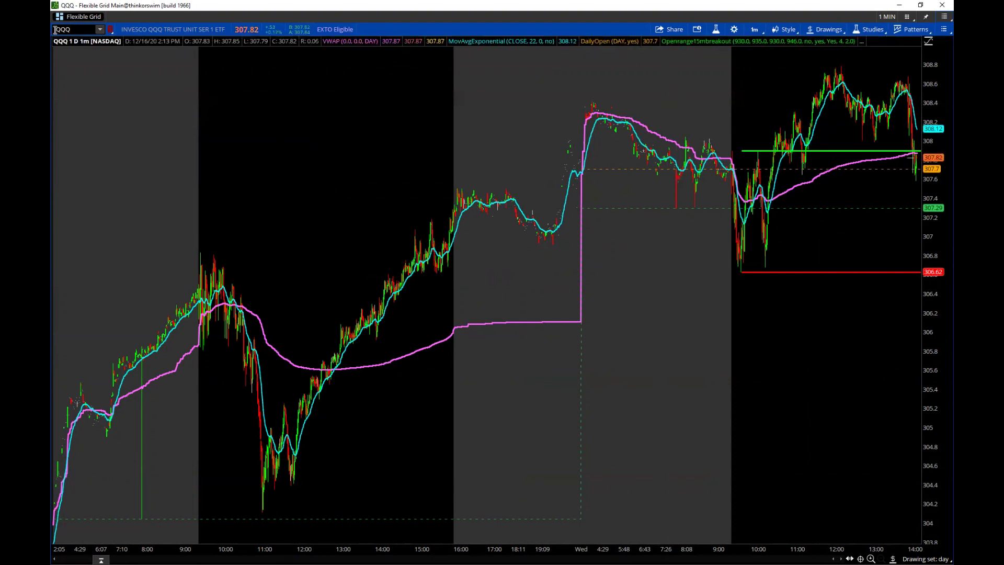
View the Chart Settings of the detached 1 MIN grid, reposition the dialog over the chart, and close it
{"action": "mouse_move", "coordinate": [734, 43]}
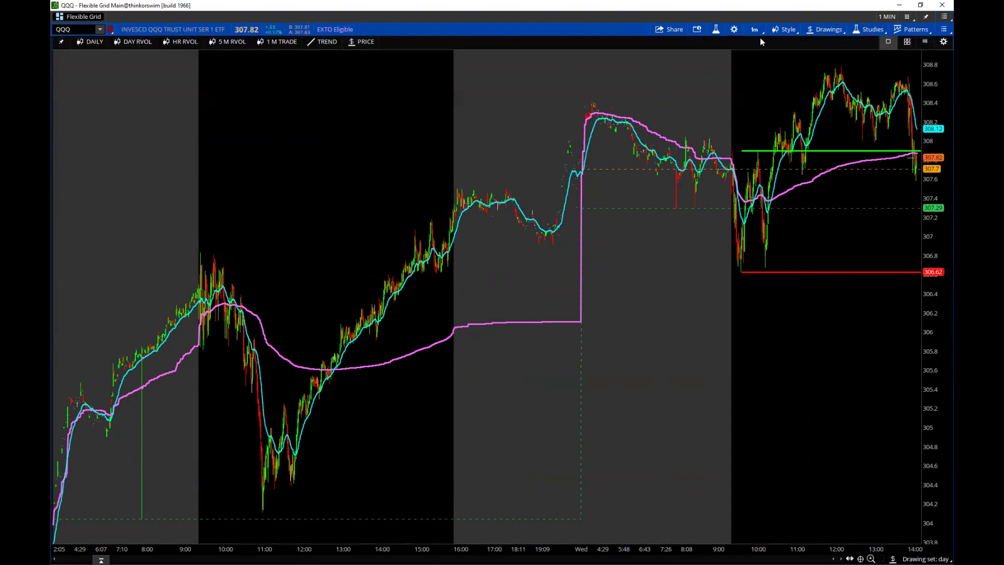
{"action": "left_click", "coordinate": [734, 30]}
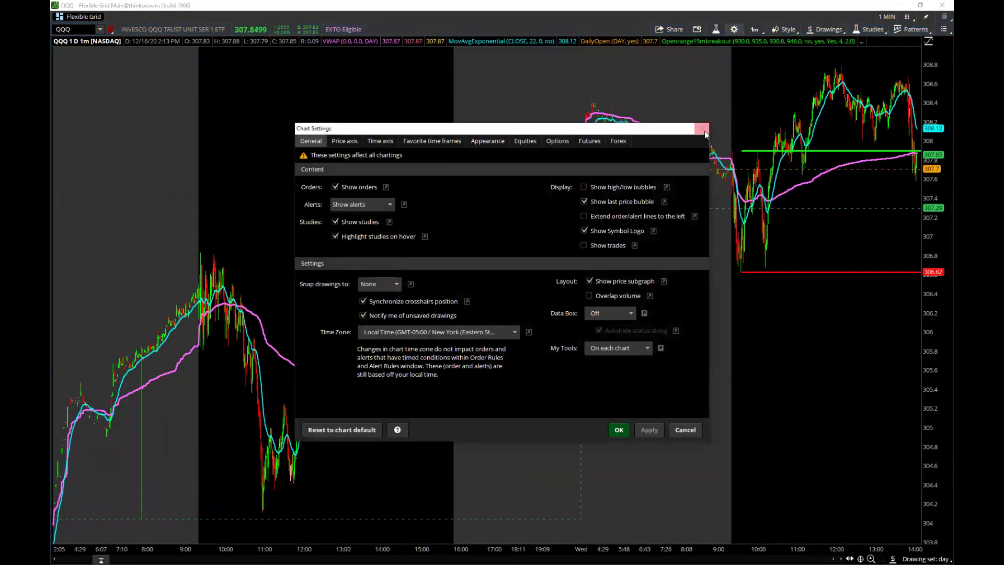
{"action": "left_click", "coordinate": [701, 128]}
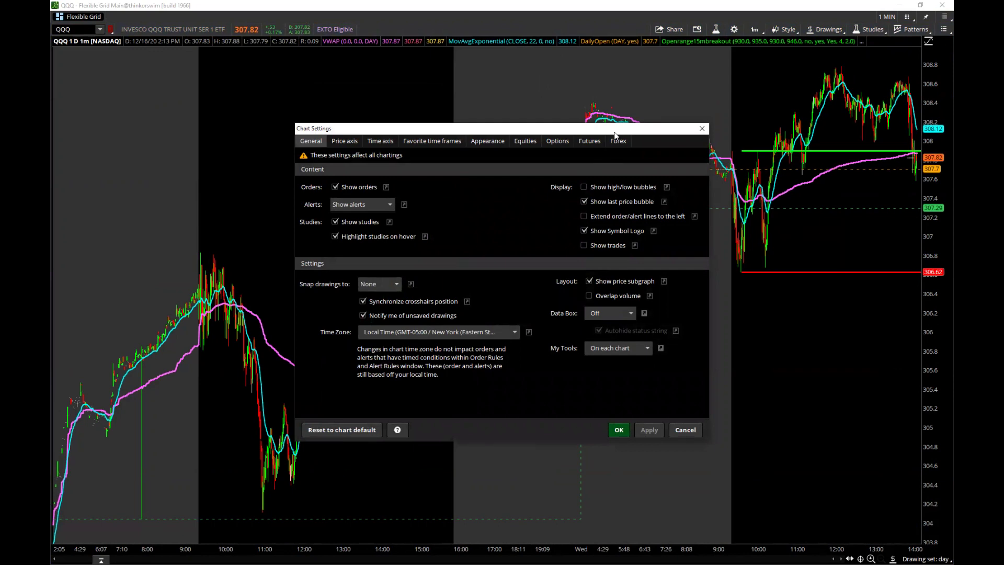
{"action": "left_click_drag", "start_coordinate": [614, 133], "coordinate": [641, 99]}
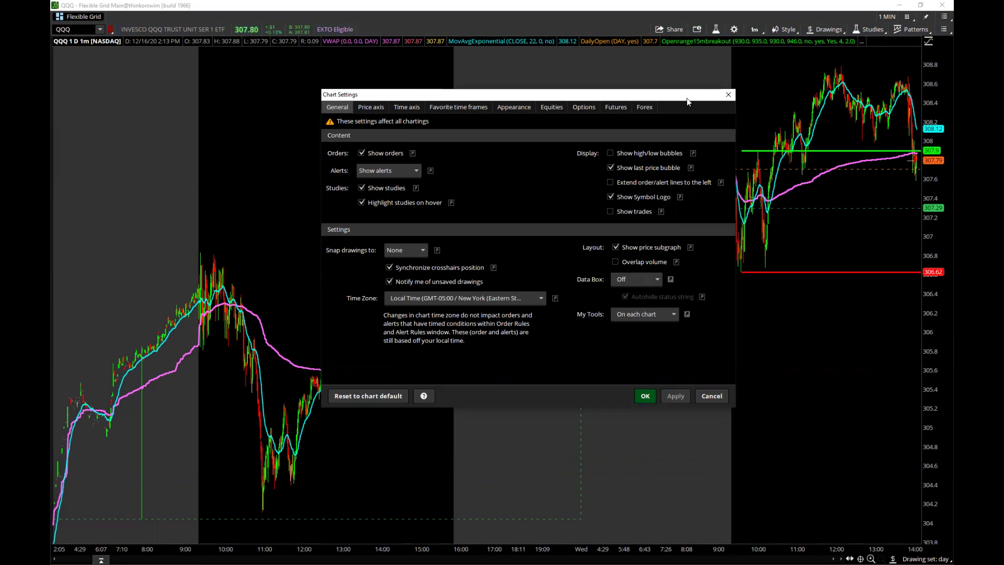
{"action": "left_click", "coordinate": [728, 94]}
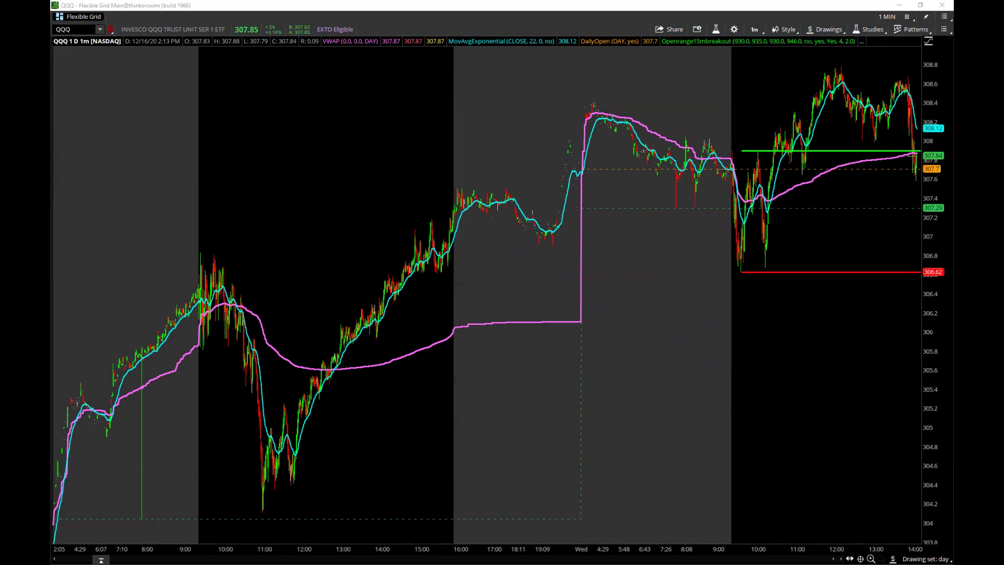
Restore the detached 1 MIN window and shrink it in height and width to a small window over the main grid
{"action": "left_click", "coordinate": [920, 5]}
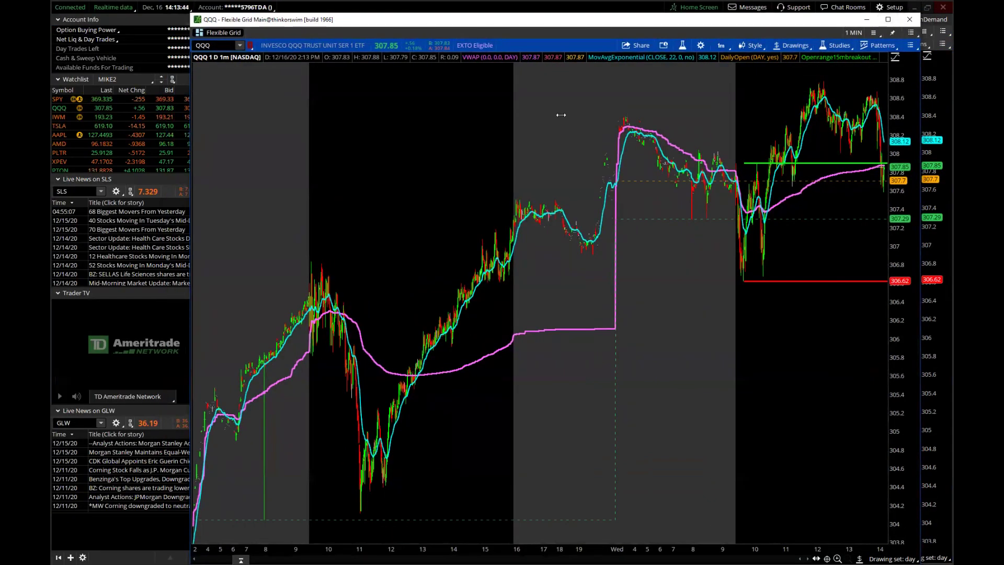
{"action": "left_click_drag", "start_coordinate": [561, 115], "coordinate": [559, 114]}
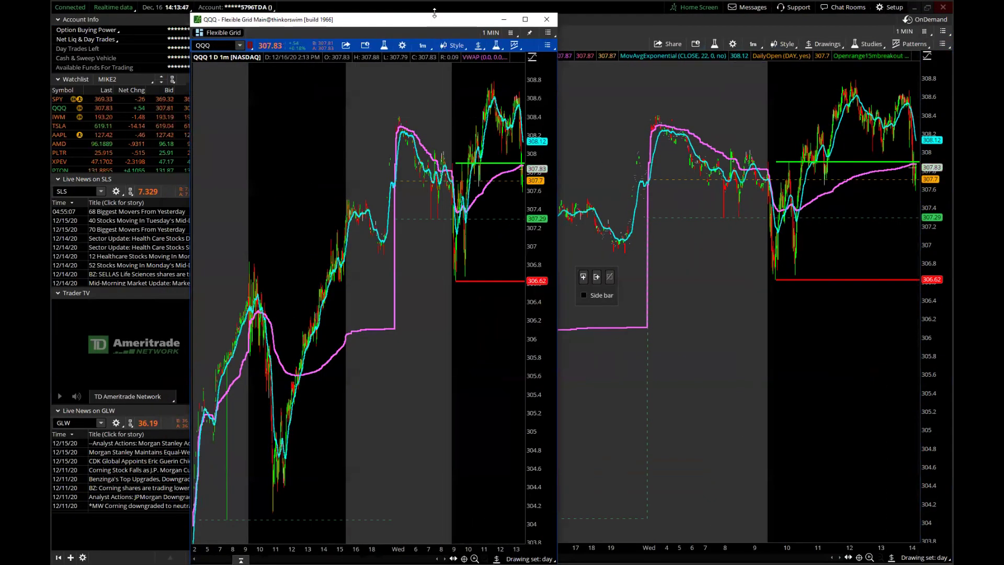
{"action": "left_click_drag", "start_coordinate": [434, 12], "coordinate": [434, 319]}
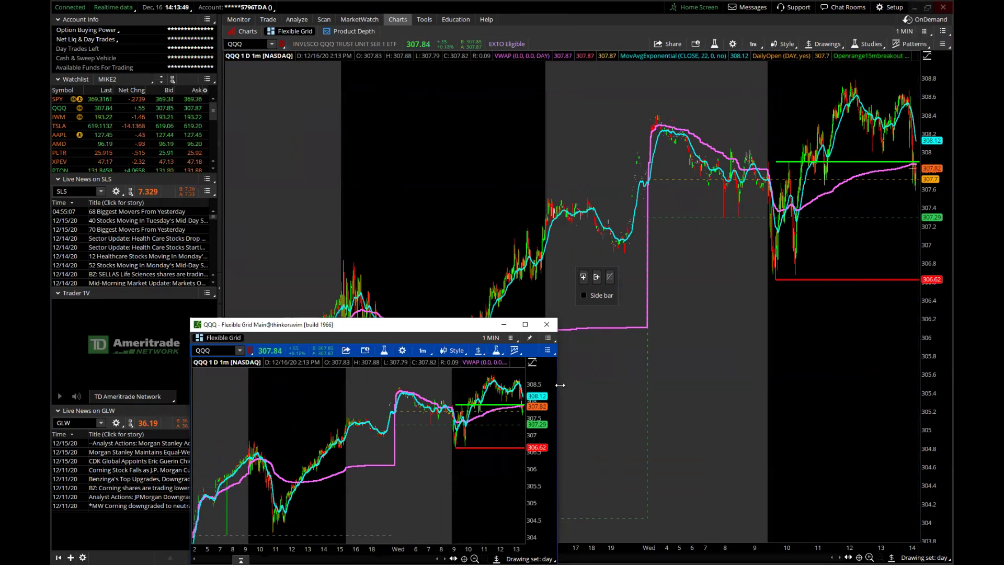
{"action": "left_click_drag", "start_coordinate": [559, 385], "coordinate": [354, 385]}
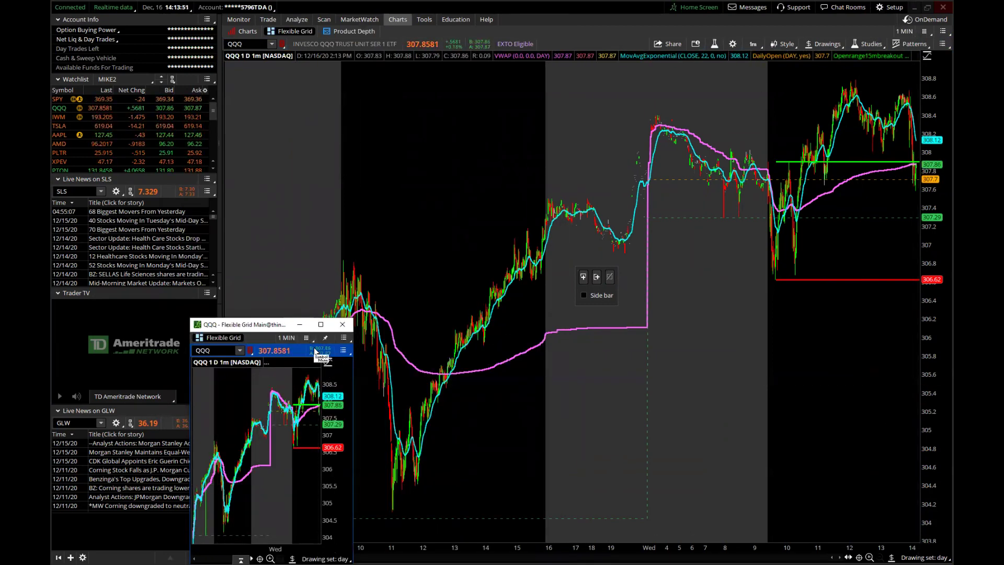
Look through the small window's grid and chart options, view the Equities section of its Chart Settings, and close the dialog
{"action": "left_click", "coordinate": [343, 339]}
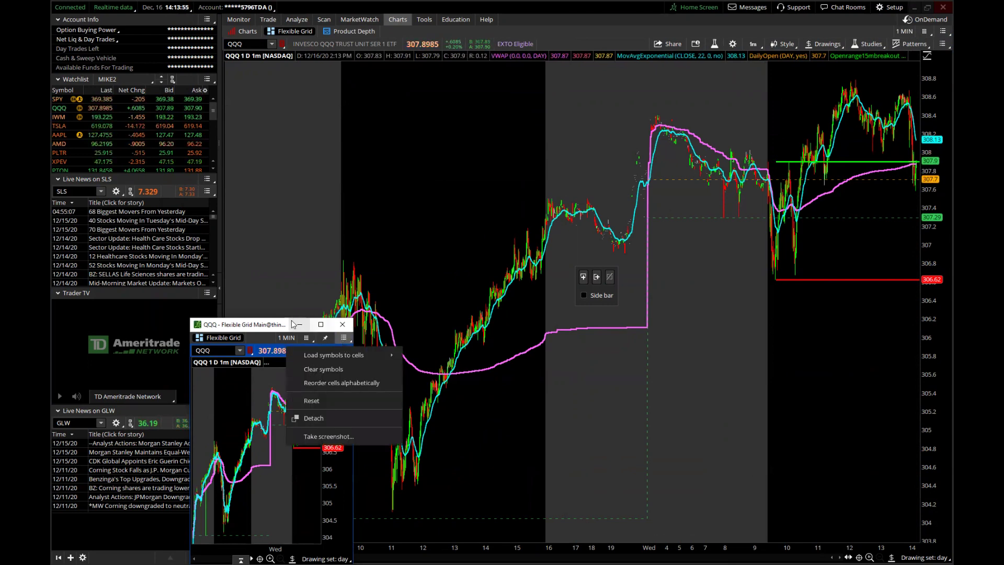
{"action": "left_click", "coordinate": [343, 350]}
{"action": "left_click", "coordinate": [344, 351]}
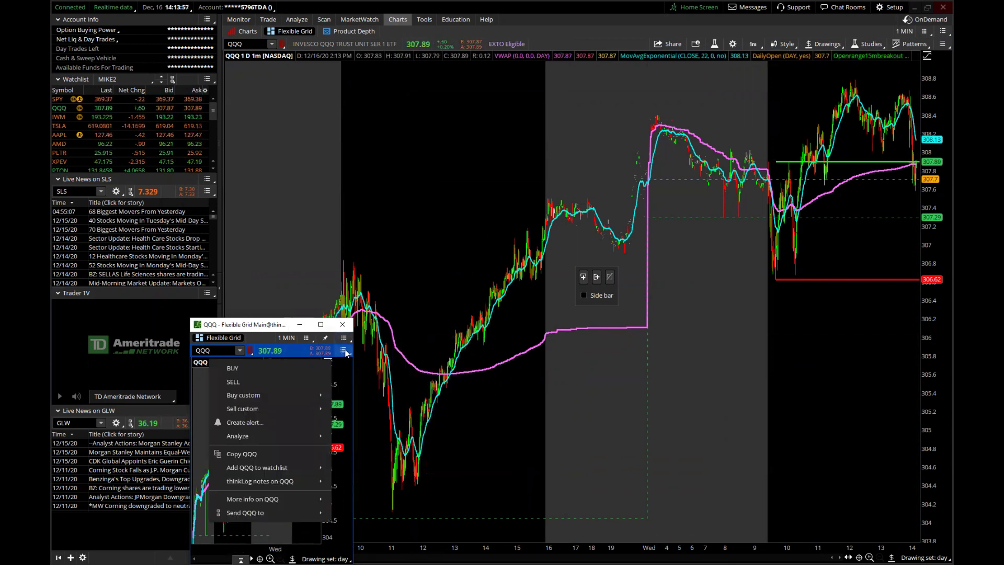
{"action": "mouse_move", "coordinate": [338, 362]}
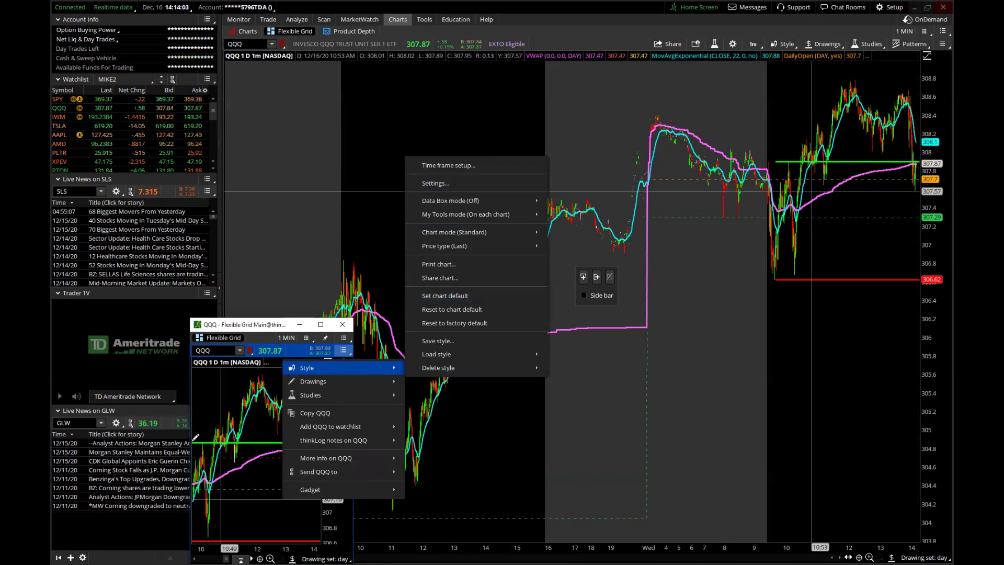
{"action": "left_click", "coordinate": [256, 398]}
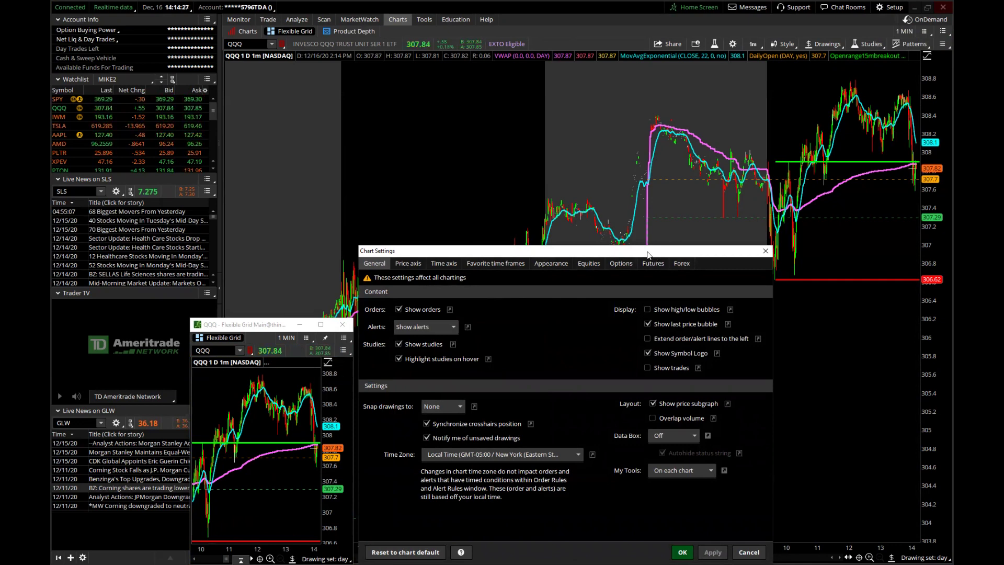
{"action": "left_click", "coordinate": [590, 264]}
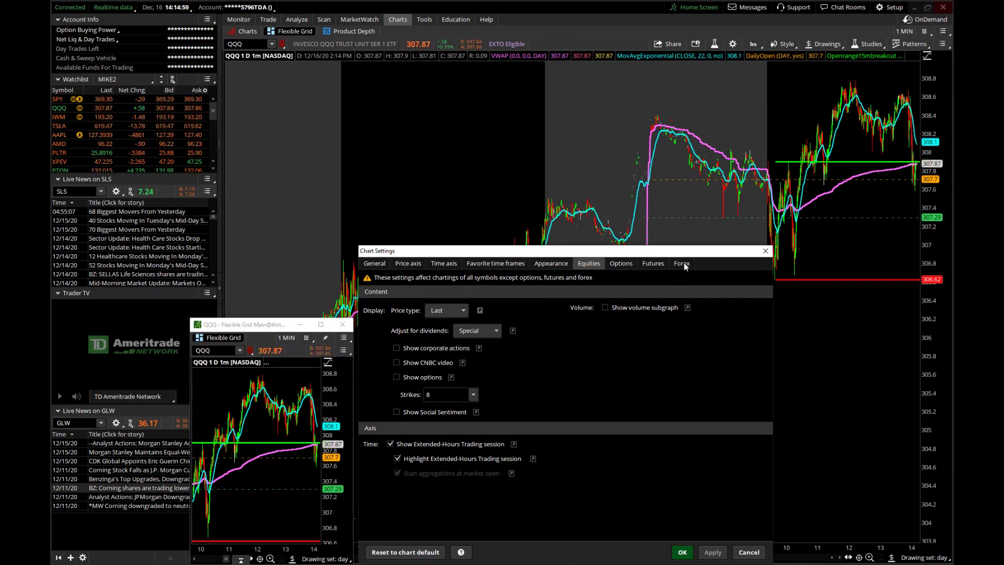
{"action": "left_click", "coordinate": [766, 250]}
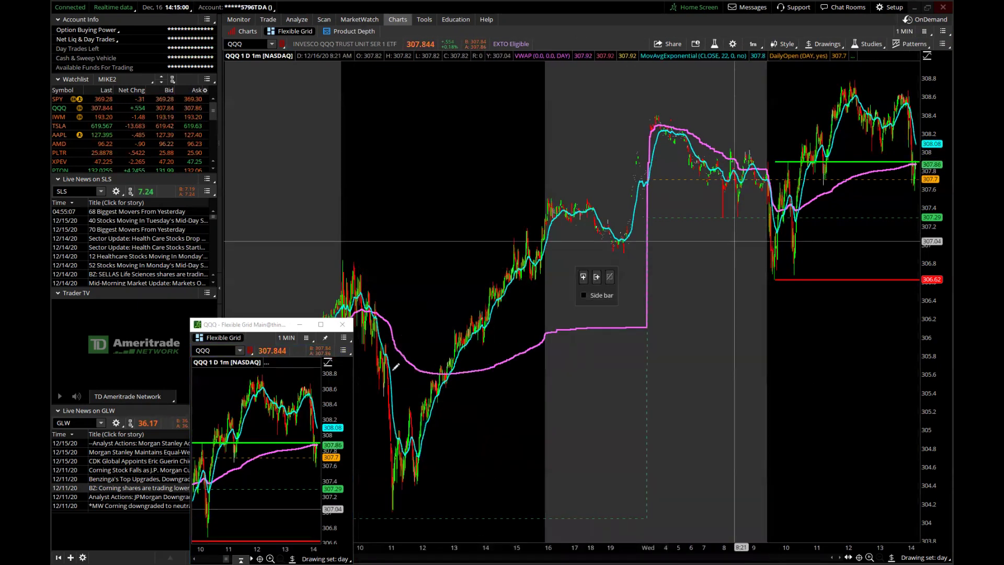
Maximize the detached window and show the volume subgraph through the Equities chart settings
{"action": "left_click", "coordinate": [321, 324]}
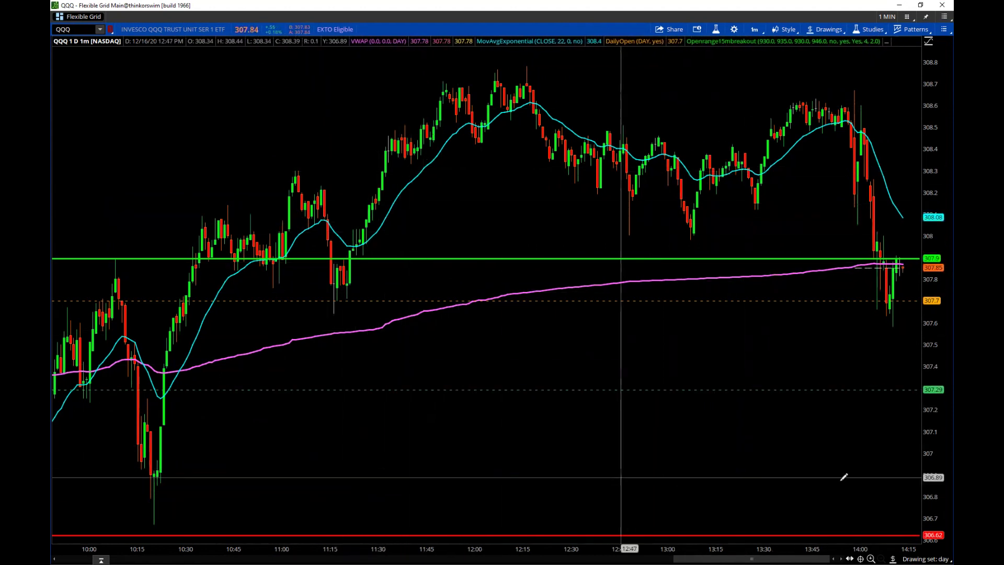
{"action": "left_click", "coordinate": [734, 30]}
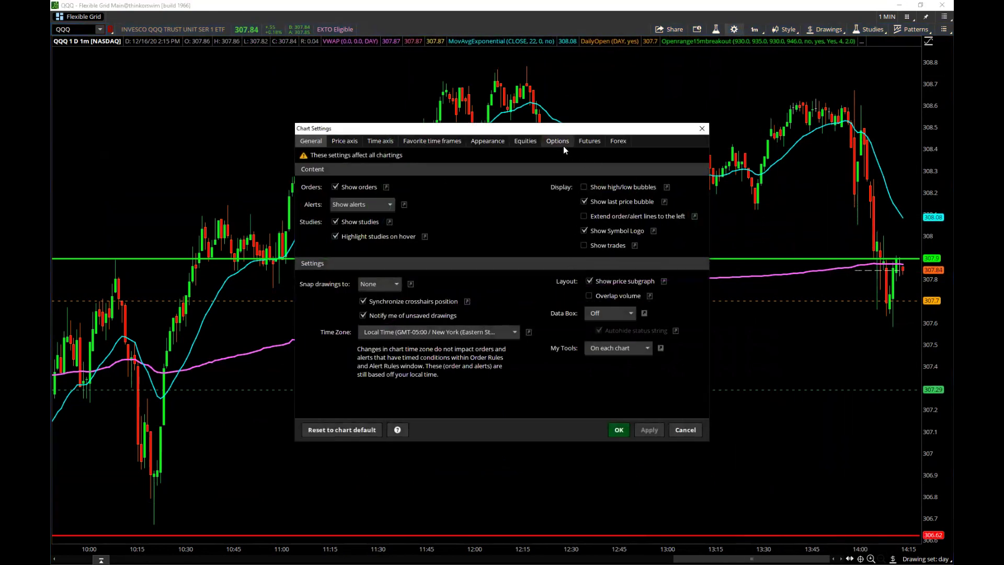
{"action": "left_click", "coordinate": [525, 141]}
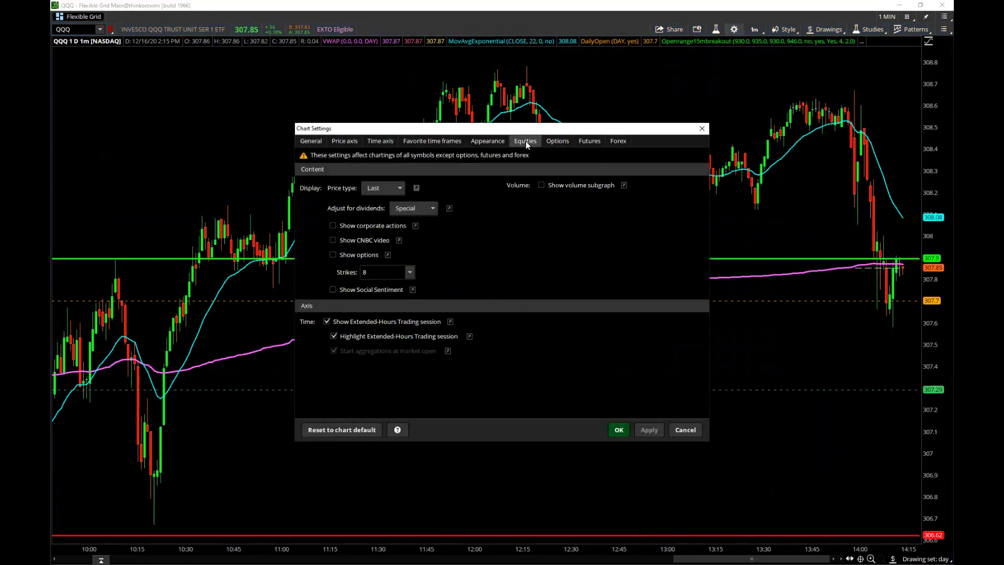
{"action": "left_click", "coordinate": [541, 185]}
{"action": "left_click", "coordinate": [649, 429]}
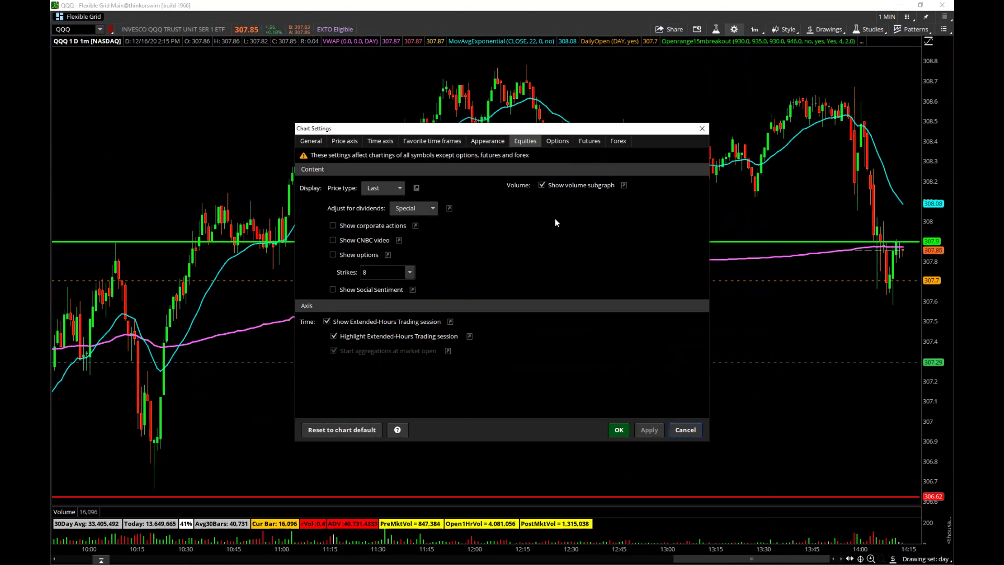
Hide the volume subgraph in the Equities settings and add its option to the Style shortcuts
{"action": "left_click", "coordinate": [542, 184]}
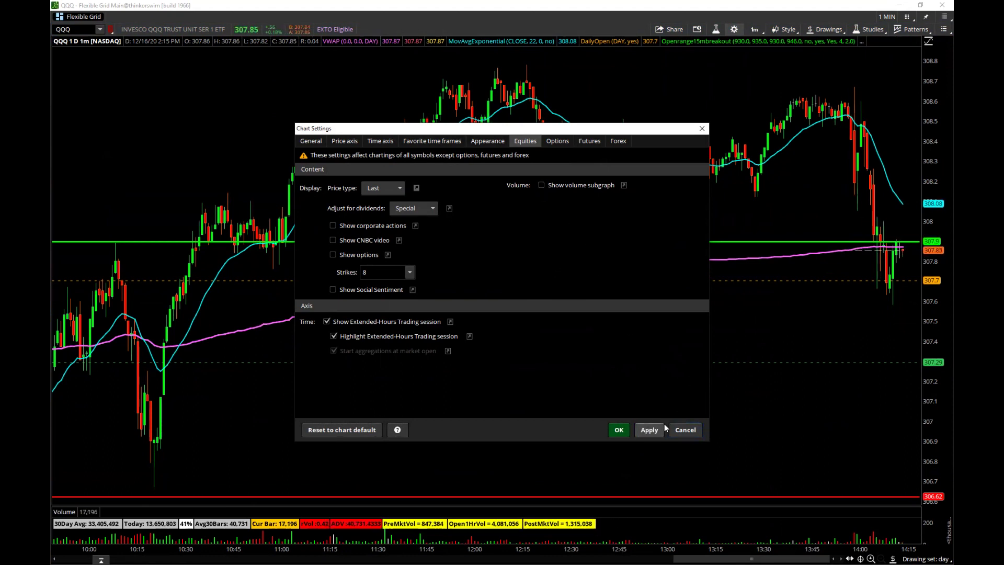
{"action": "left_click", "coordinate": [643, 434]}
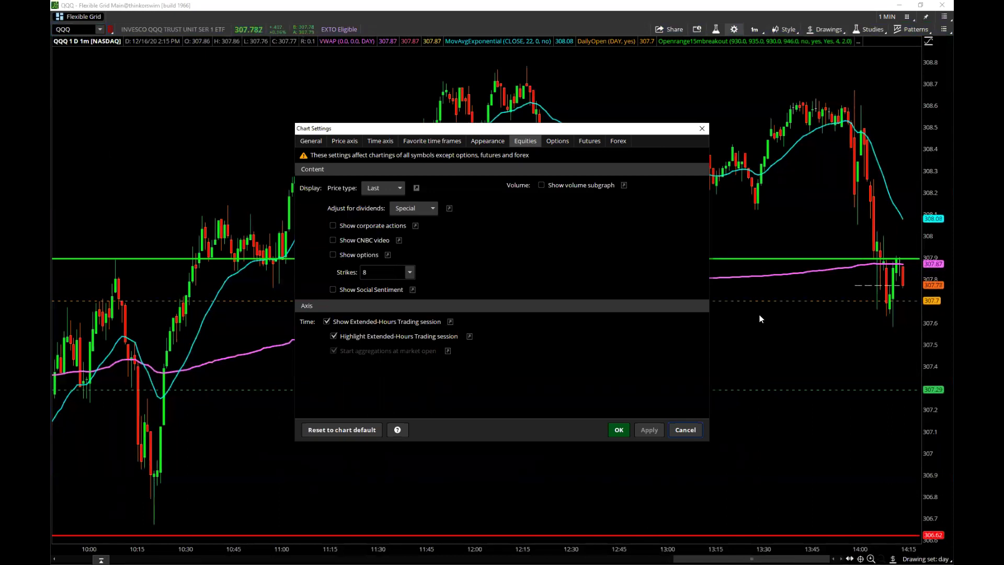
{"action": "left_click", "coordinate": [624, 186]}
{"action": "left_click", "coordinate": [649, 430]}
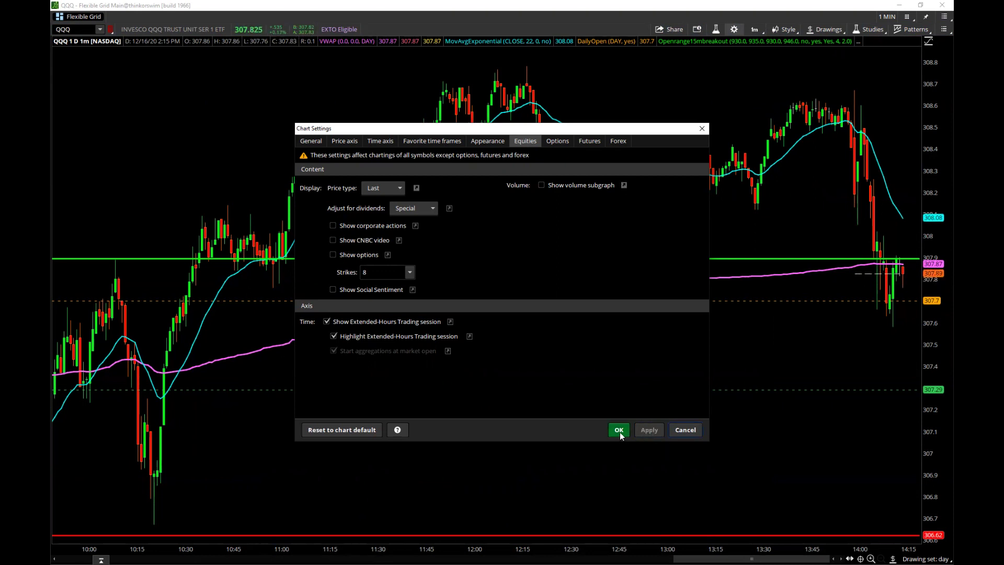
{"action": "left_click", "coordinate": [618, 429]}
Show and hide the volume subgraph using its Style shortcut
{"action": "left_click", "coordinate": [785, 29]}
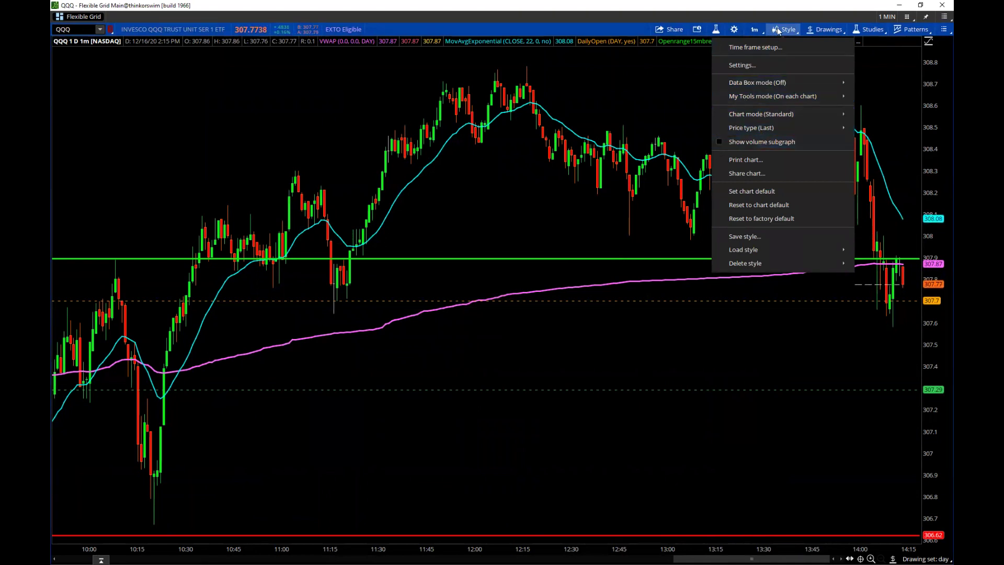
{"action": "left_click", "coordinate": [720, 144]}
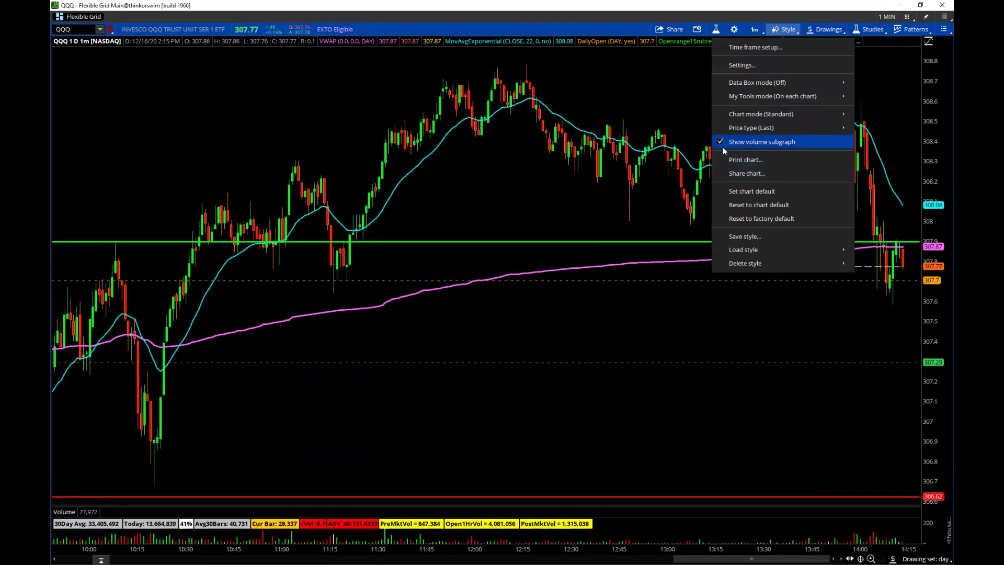
{"action": "left_click", "coordinate": [722, 145]}
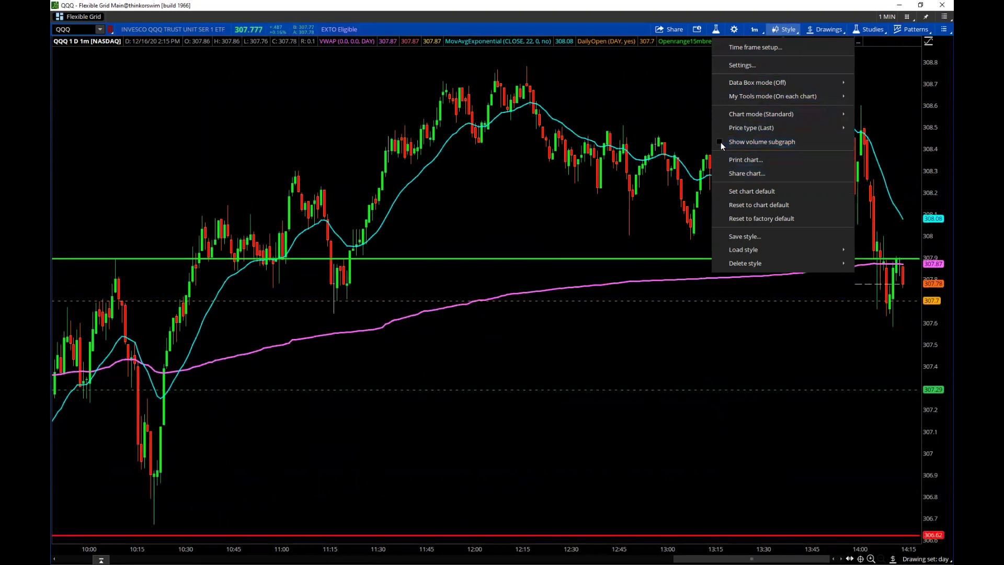
Add the Show Extended-Hours Trading session option from the Equities settings to the Style shortcuts
{"action": "left_click", "coordinate": [734, 30]}
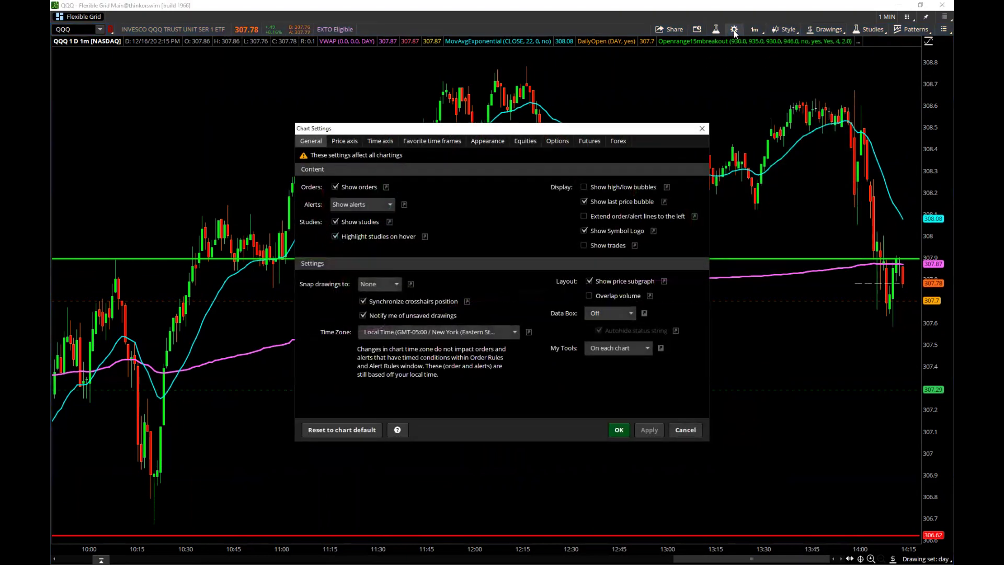
{"action": "left_click", "coordinate": [527, 145]}
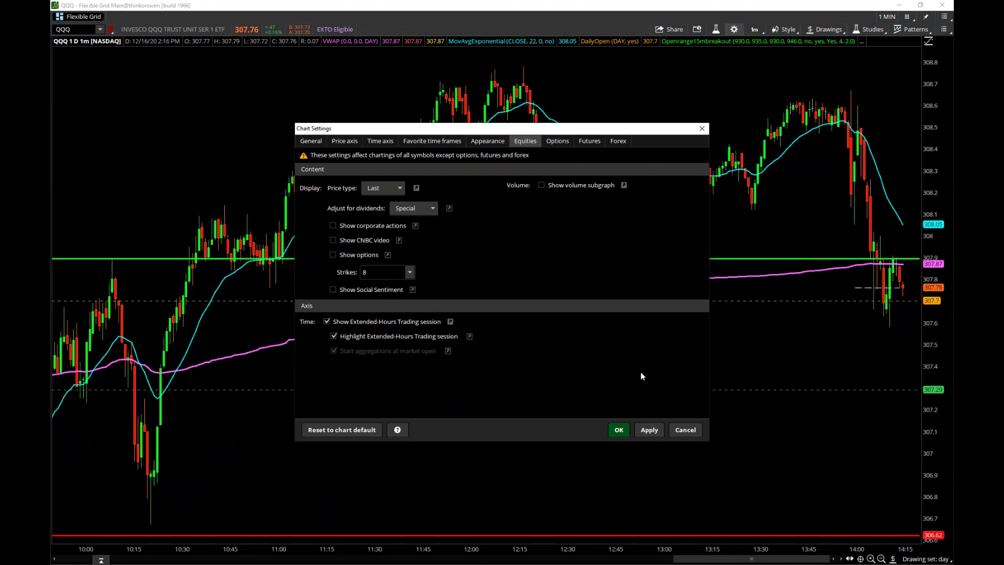
{"action": "left_click", "coordinate": [620, 431]}
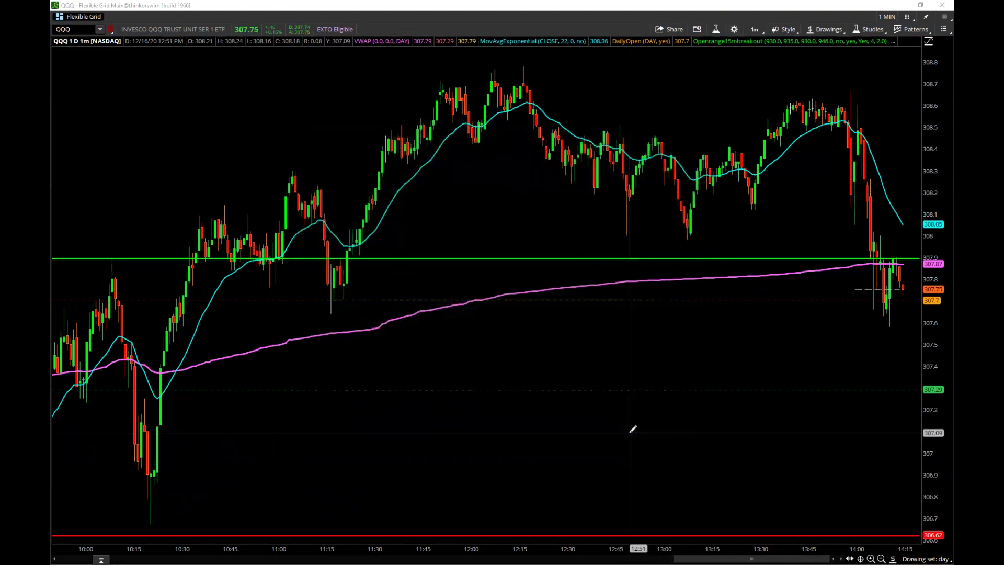
Display the chart's full time range and hide the extended-hours trading session using its Style shortcut
{"action": "right_click", "coordinate": [738, 78]}
{"action": "left_click", "coordinate": [756, 82]}
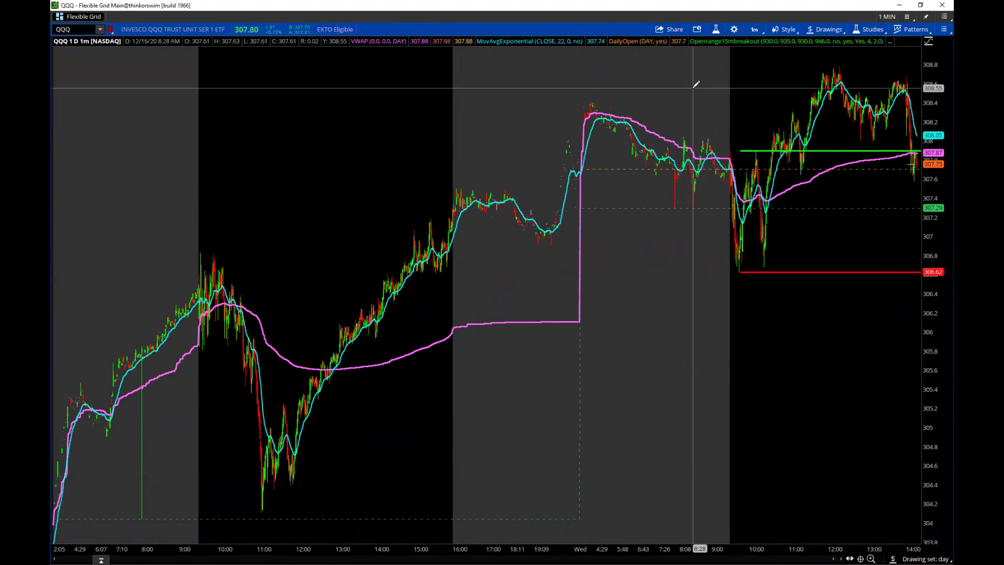
{"action": "left_click", "coordinate": [786, 30]}
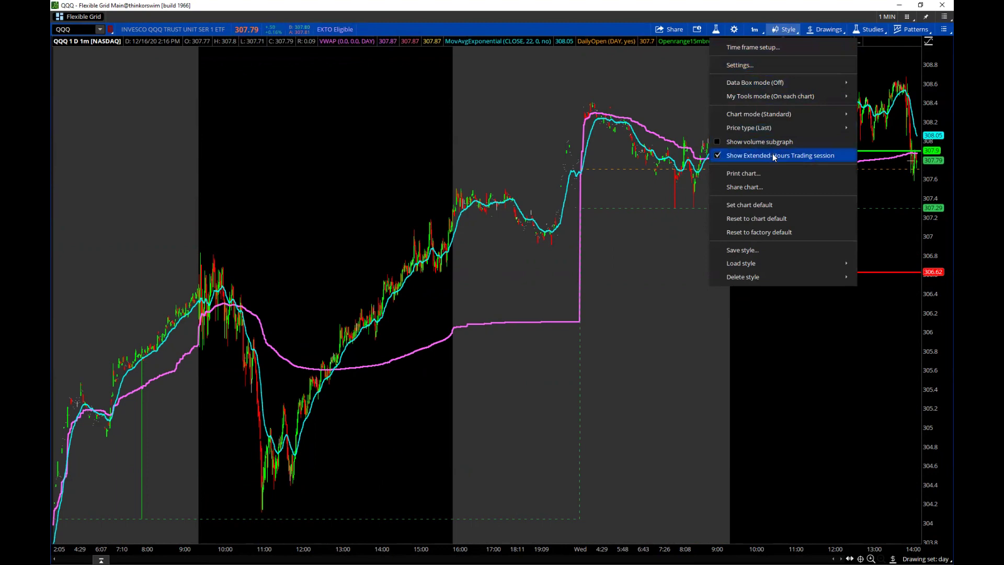
{"action": "left_click", "coordinate": [720, 154]}
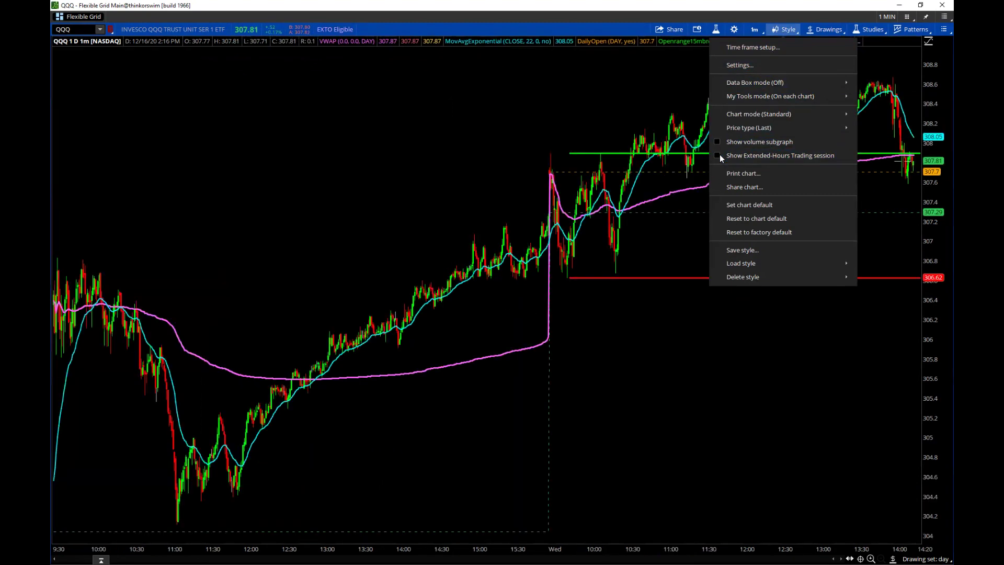
Switch the extended-hours trading session on and off with its Style shortcut, leaving it shown on the chart
{"action": "left_click", "coordinate": [717, 154]}
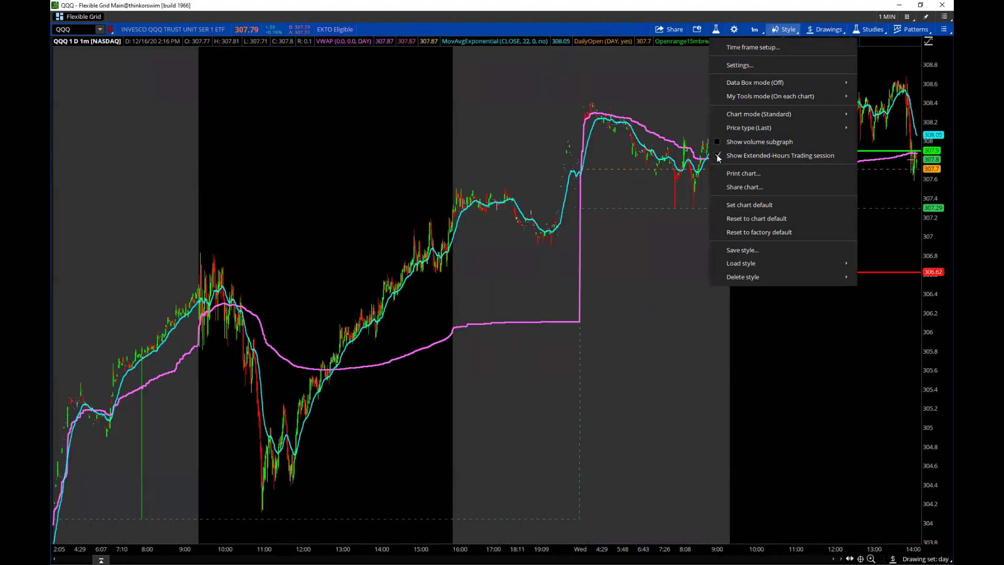
{"action": "left_click", "coordinate": [717, 155]}
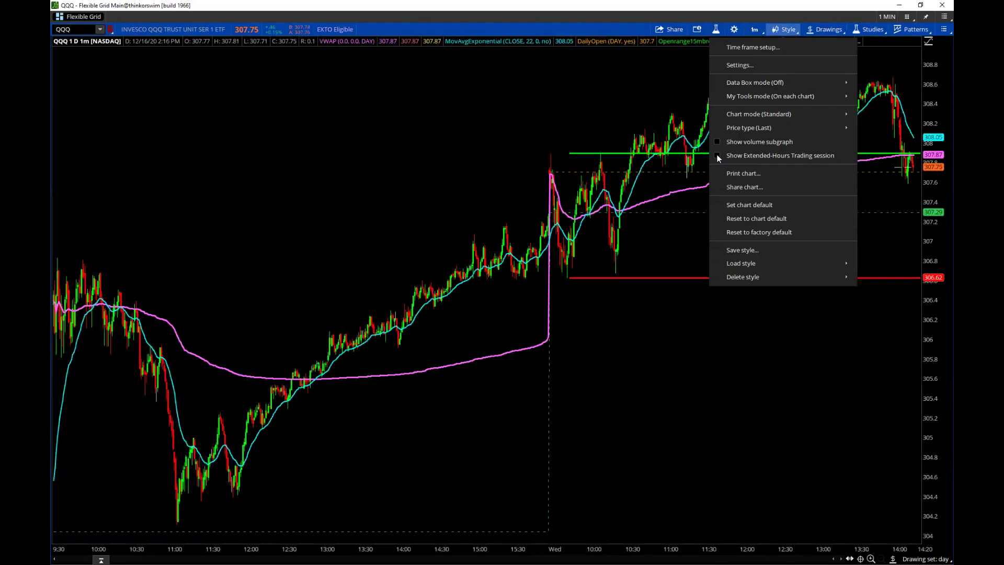
{"action": "left_click", "coordinate": [717, 155]}
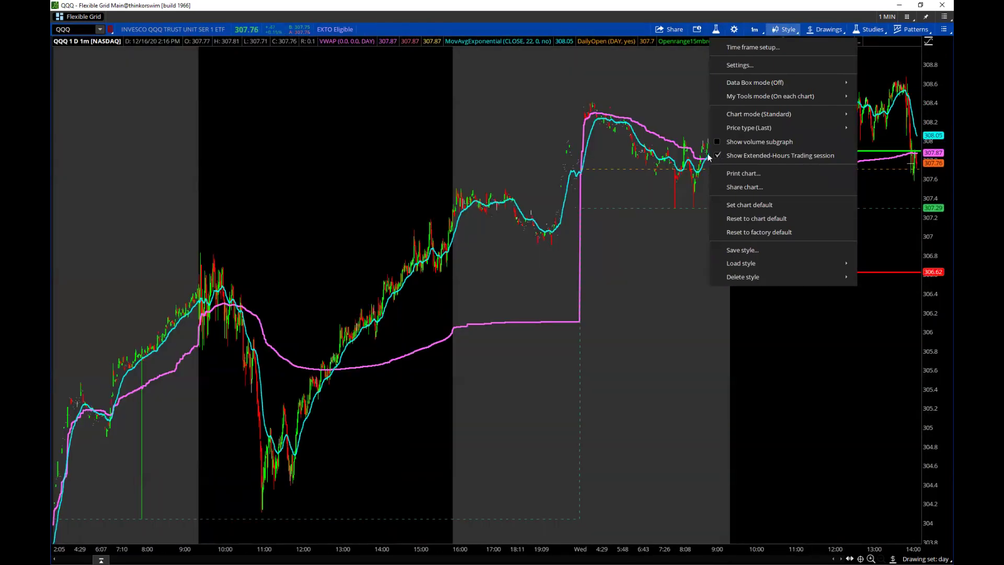
{"action": "left_click", "coordinate": [594, 25]}
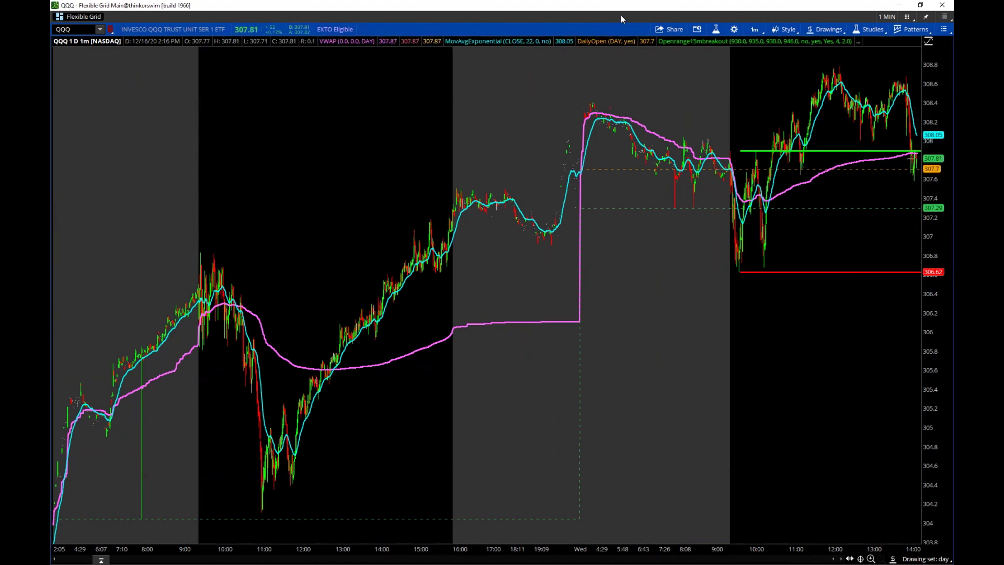
Set the chart's time axis expansion area to 25 bars to the right and apply it
{"action": "left_click", "coordinate": [734, 30]}
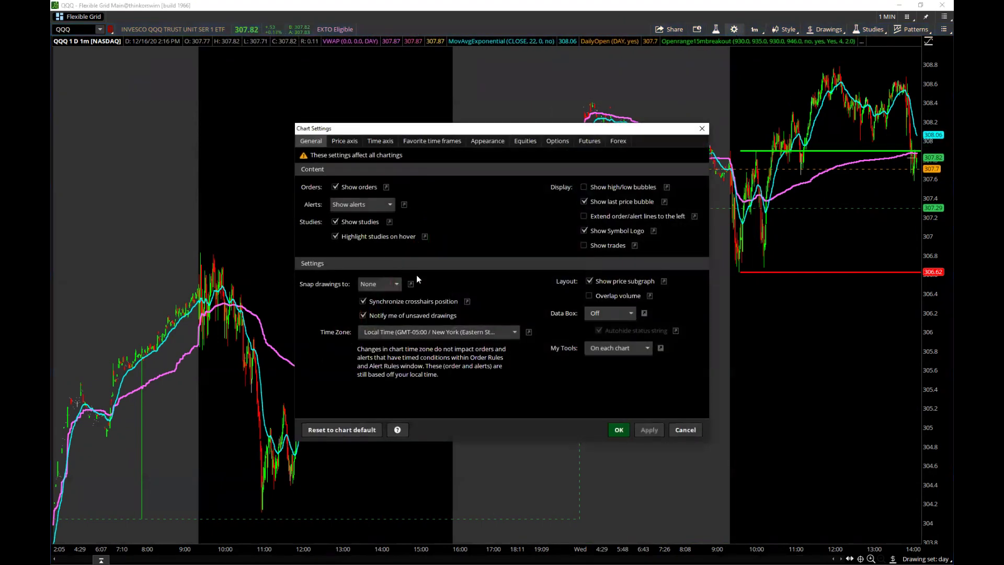
{"action": "left_click", "coordinate": [378, 142]}
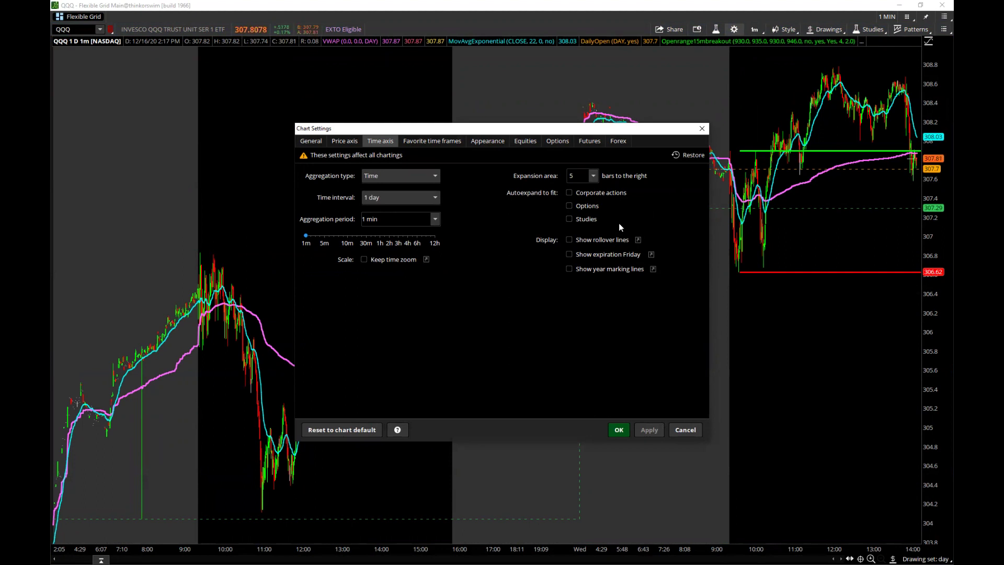
{"action": "left_click", "coordinate": [582, 180]}
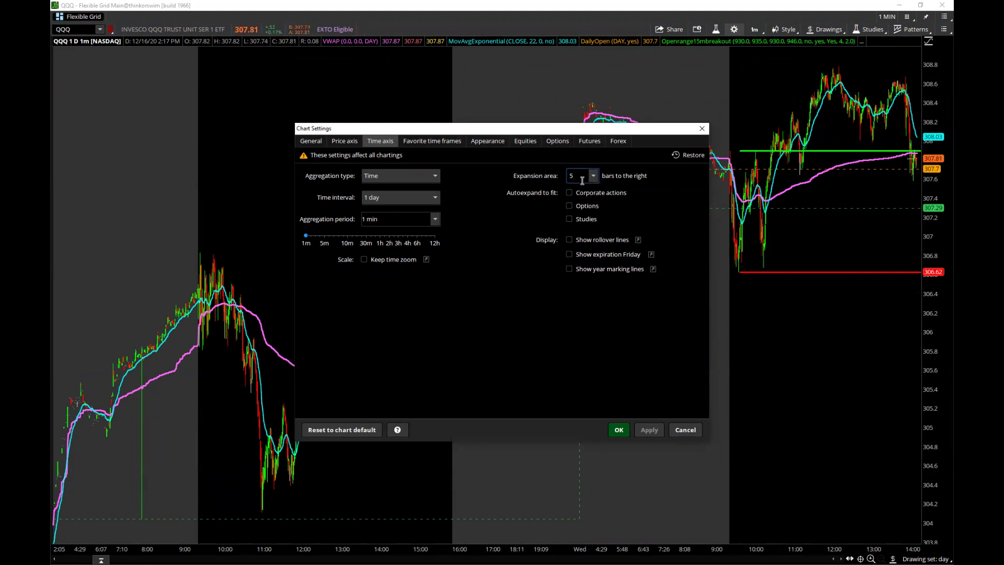
{"action": "type", "text": "2"}
{"action": "type", "text": "25"}
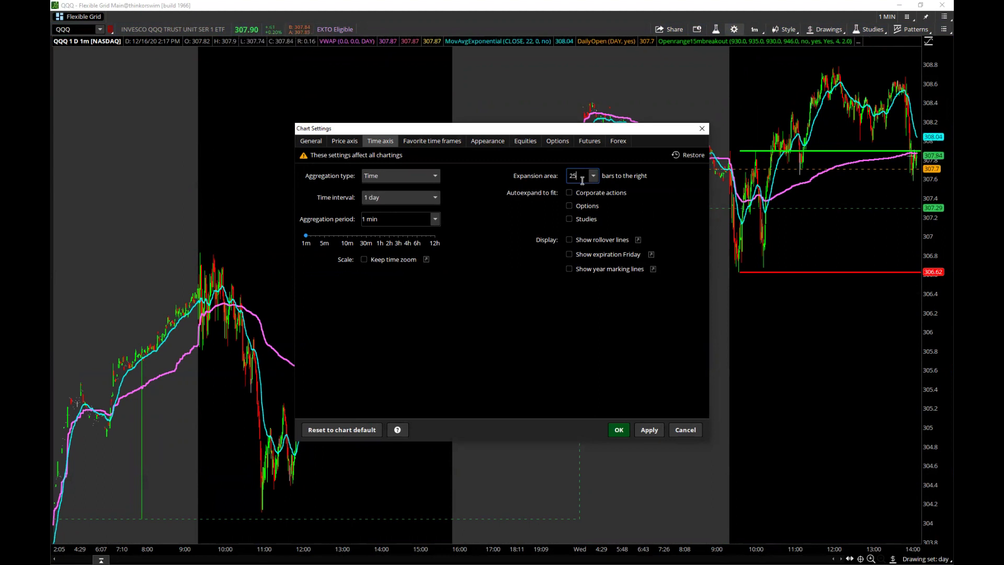
{"action": "left_click", "coordinate": [650, 433]}
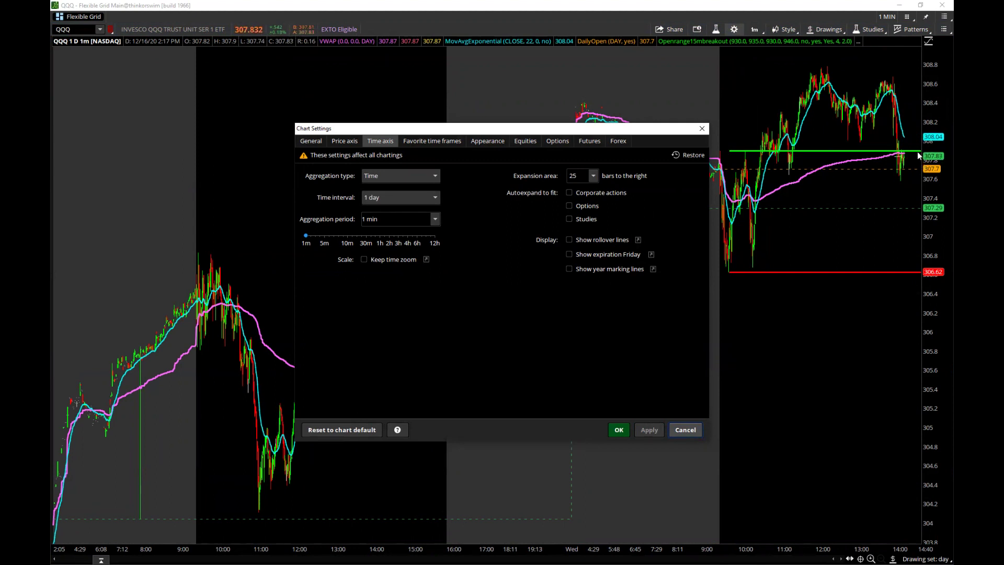
Increase the expansion area to 35 bars to the right, apply it and close the chart settings
{"action": "left_click_drag", "start_coordinate": [581, 176], "coordinate": [546, 177]}
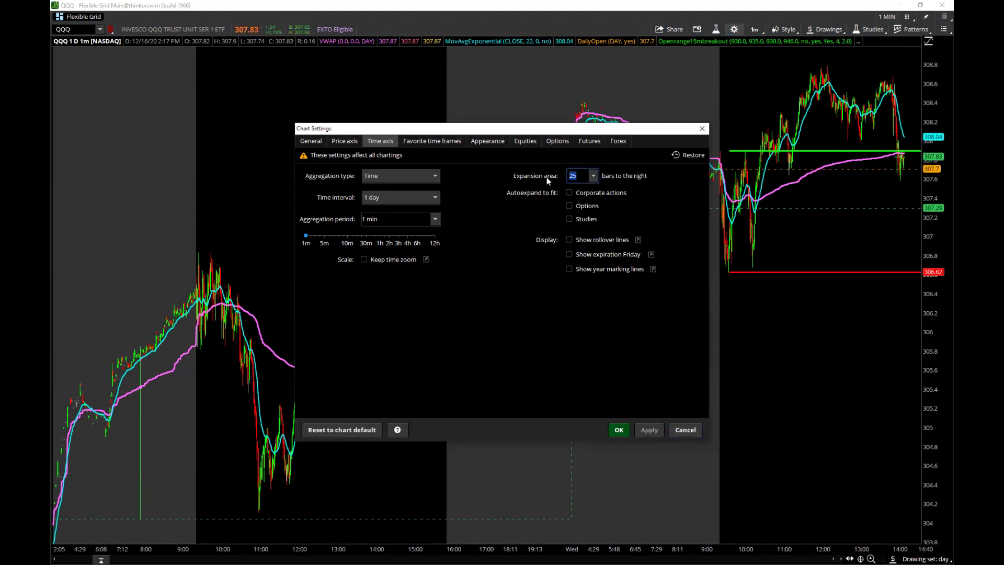
{"action": "type", "text": "35"}
{"action": "left_click", "coordinate": [648, 429]}
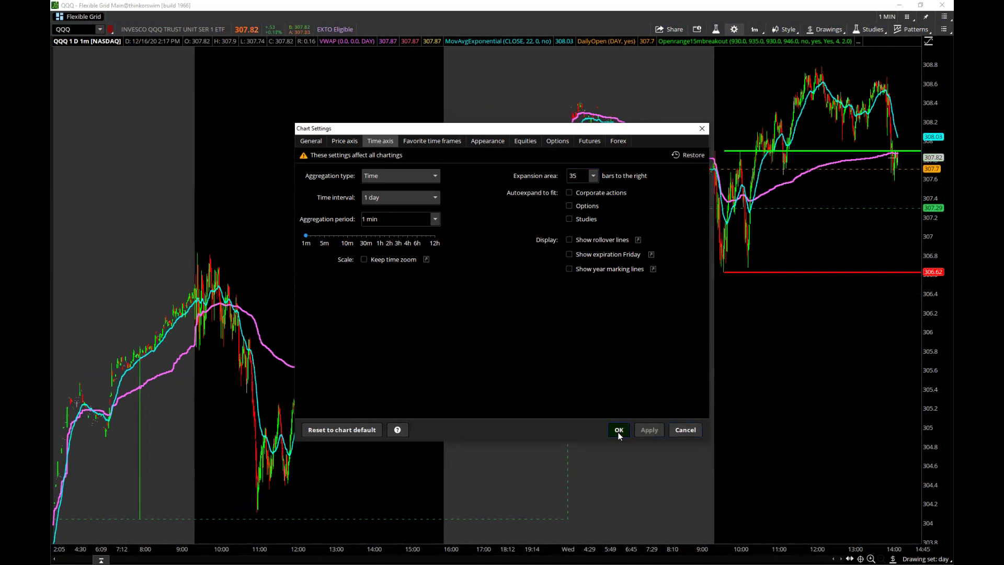
{"action": "left_click", "coordinate": [619, 429]}
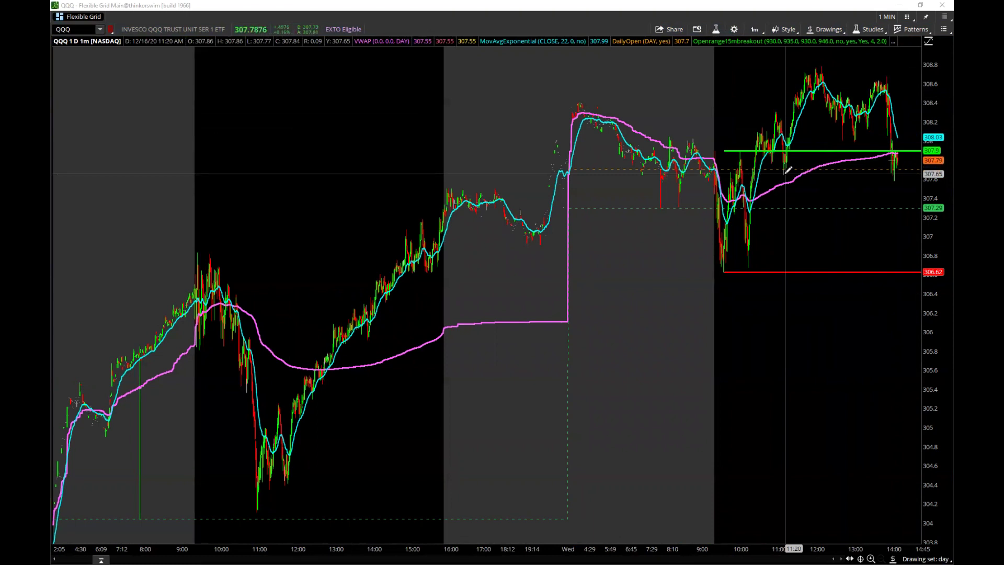
Review the Time axis, Appearance and General chart settings, toggling the Grid option on and off, and close them without saving
{"action": "left_click", "coordinate": [734, 30]}
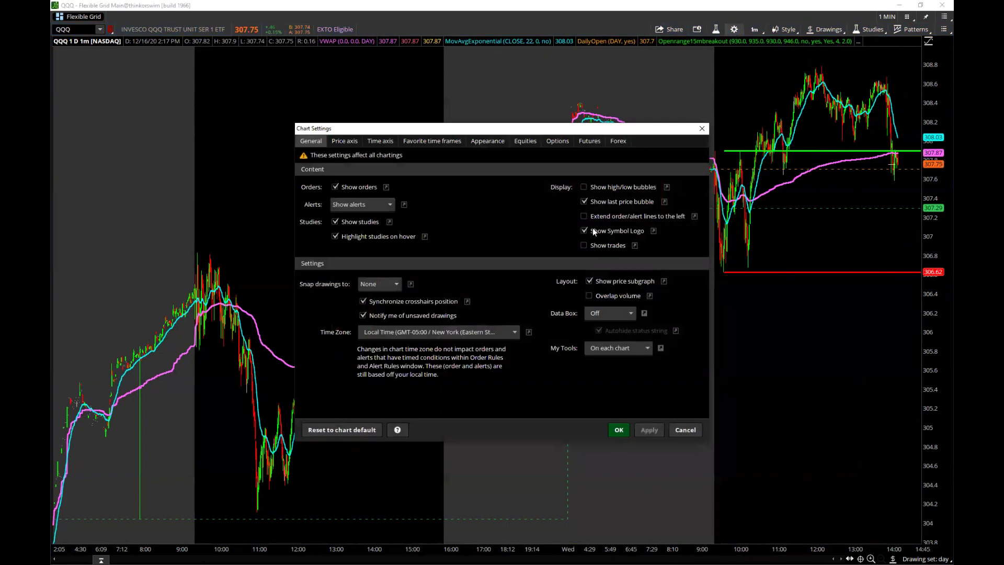
{"action": "left_click", "coordinate": [385, 143]}
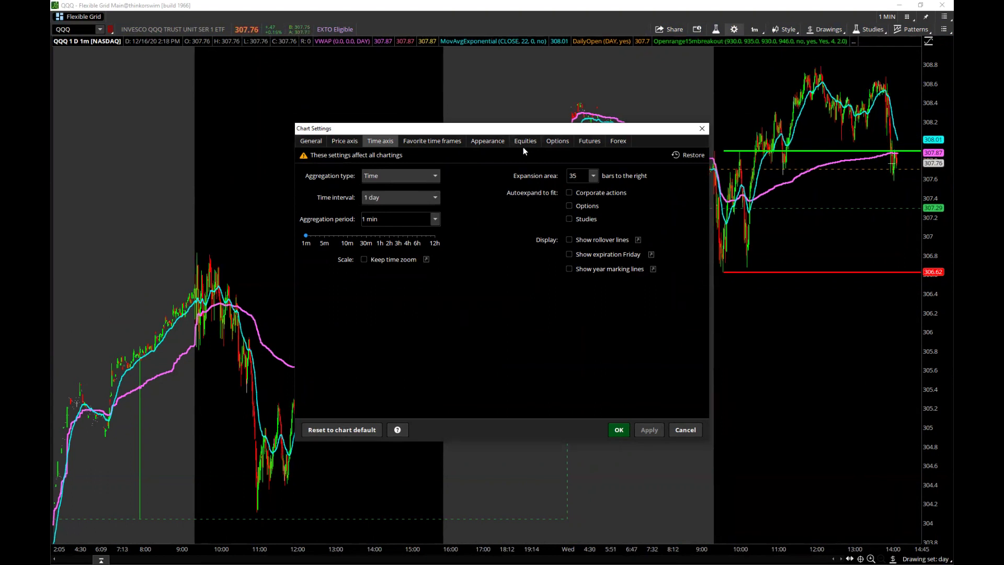
{"action": "left_click", "coordinate": [491, 141]}
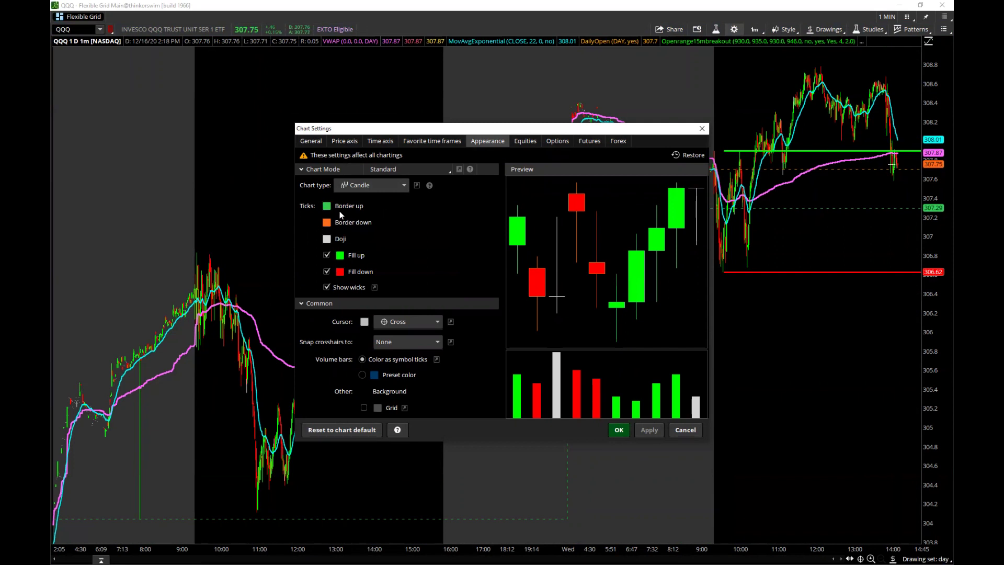
{"action": "left_click", "coordinate": [364, 407]}
{"action": "left_click", "coordinate": [364, 407]}
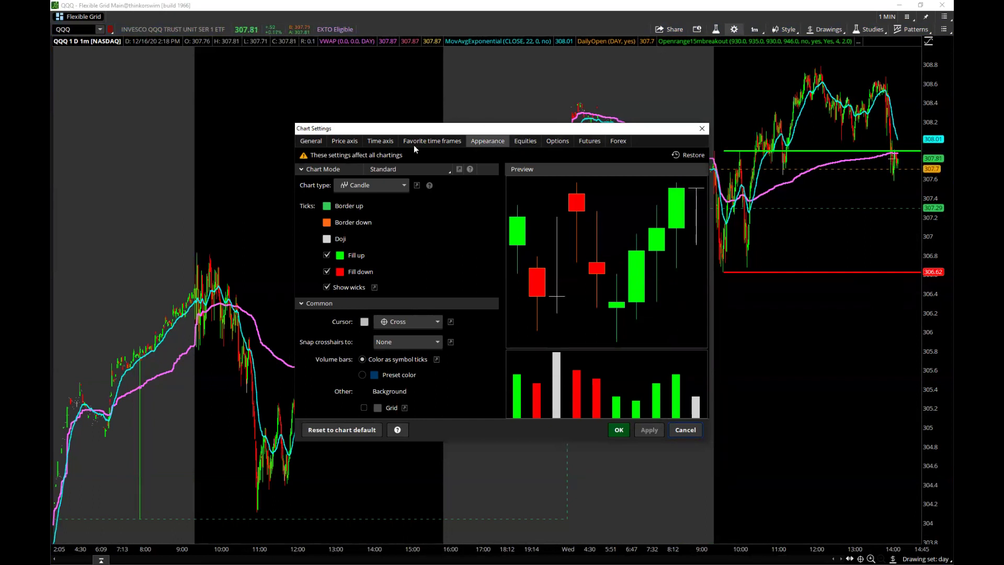
{"action": "left_click", "coordinate": [312, 143]}
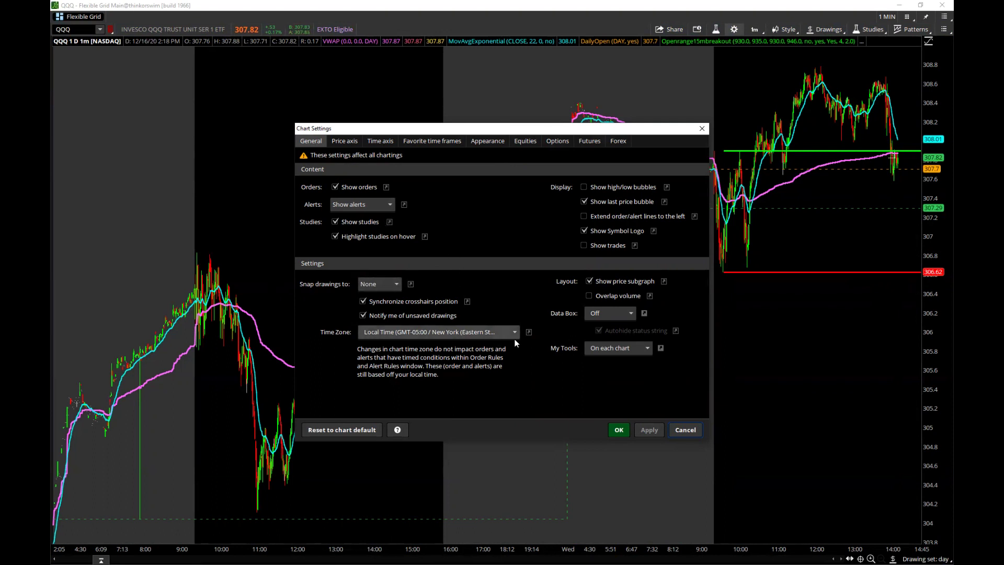
{"action": "left_click", "coordinate": [687, 432]}
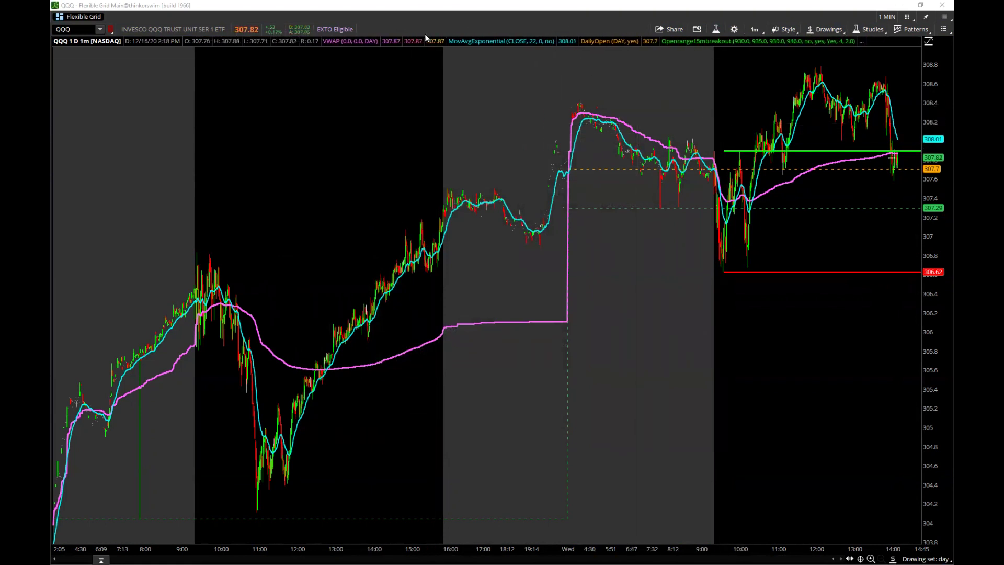
Set My Tools to Off in the General chart settings and save the change
{"action": "left_click", "coordinate": [735, 30]}
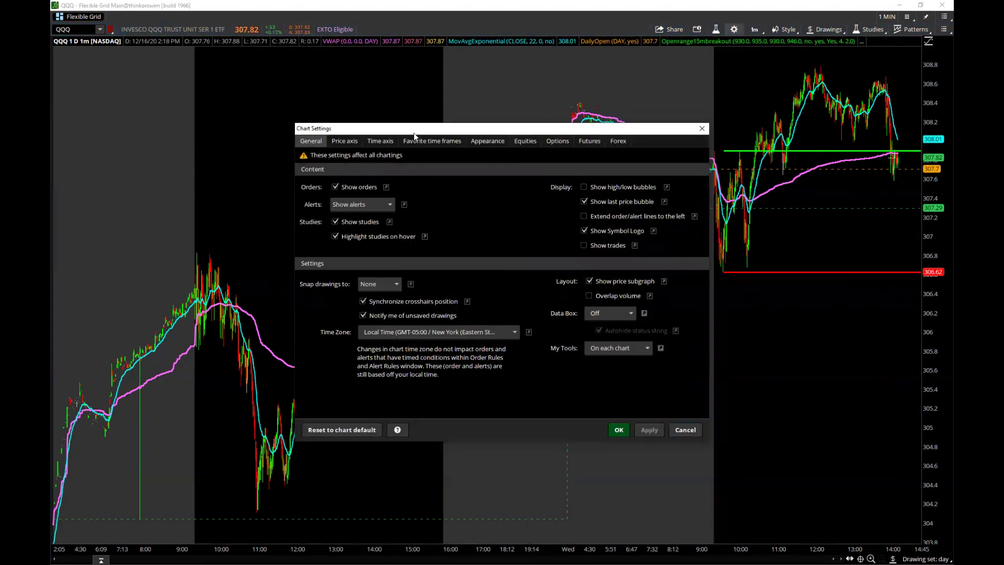
{"action": "left_click", "coordinate": [650, 349]}
{"action": "left_click", "coordinate": [619, 366]}
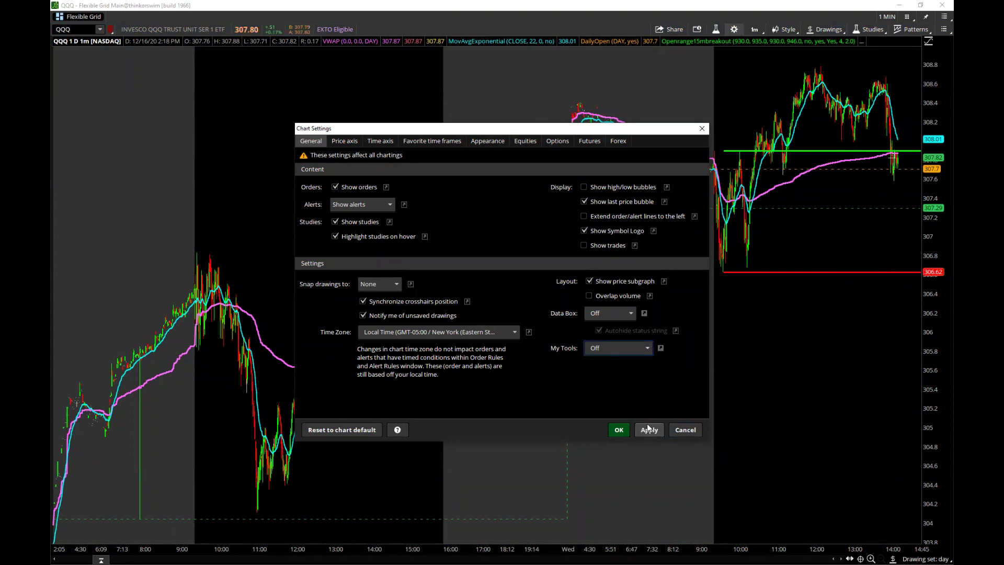
{"action": "left_click", "coordinate": [649, 429]}
{"action": "left_click", "coordinate": [619, 430]}
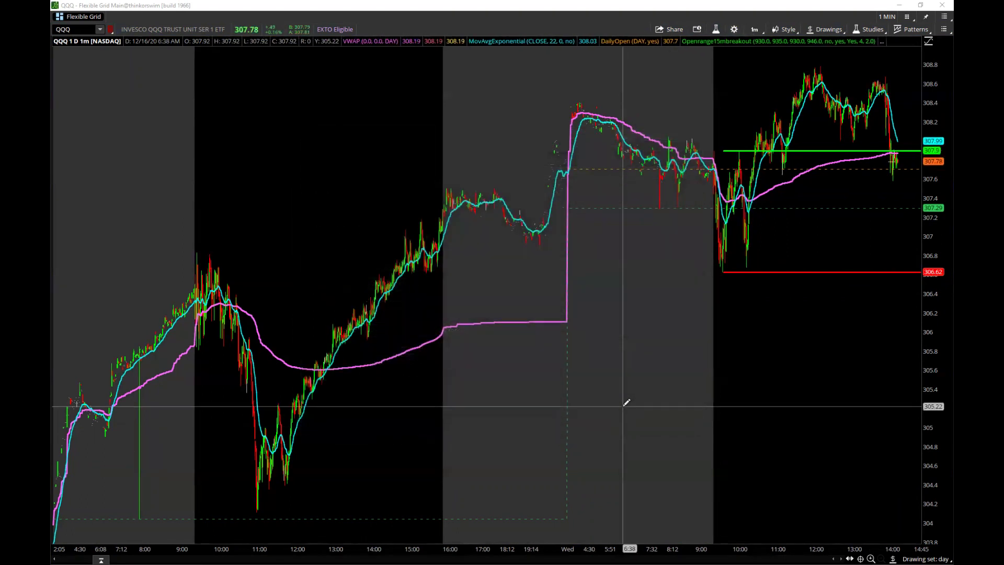
Set My Tools to On each chart in the General chart settings and pin the tools bar above the chart
{"action": "left_click", "coordinate": [740, 34]}
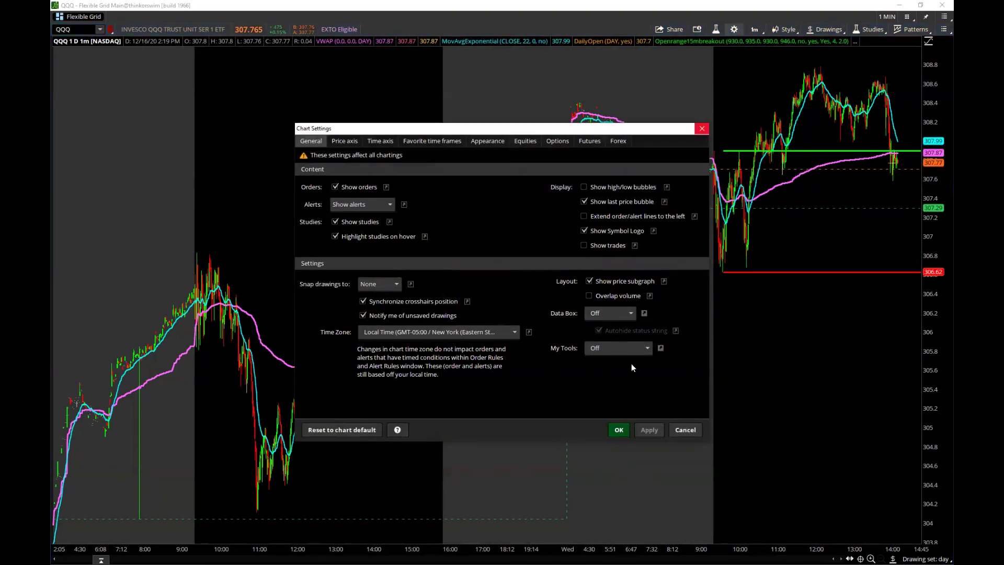
{"action": "left_click", "coordinate": [646, 348]}
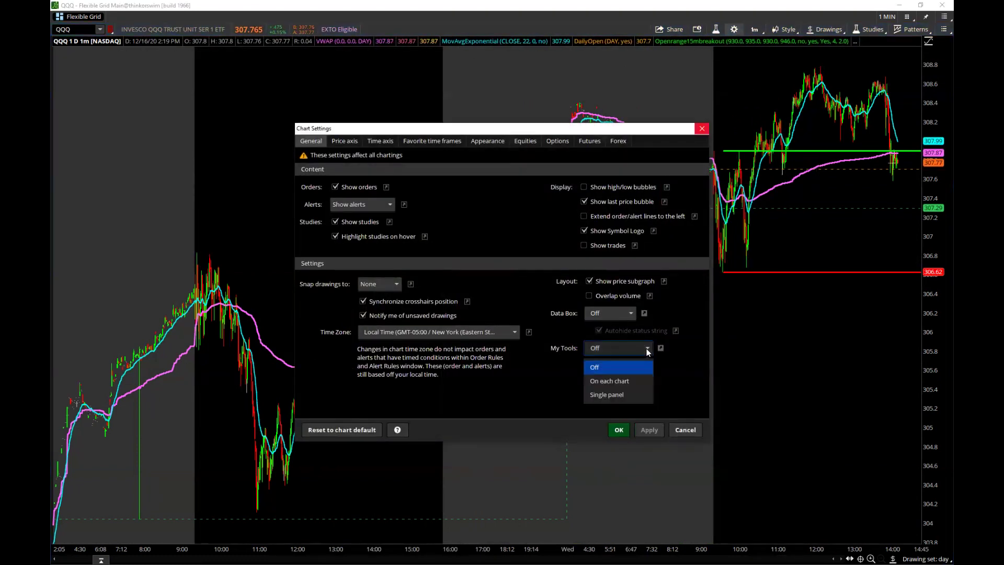
{"action": "left_click", "coordinate": [622, 386]}
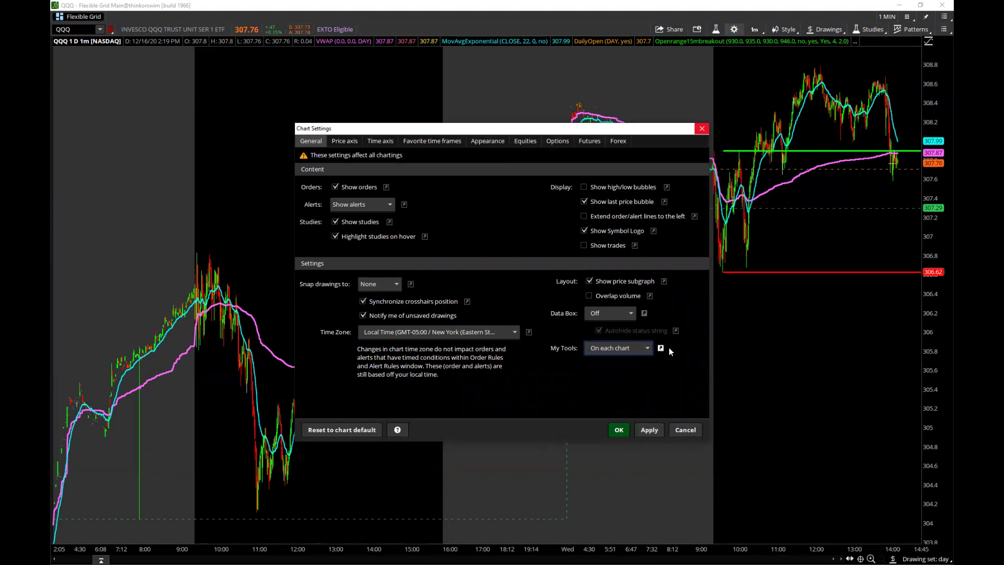
{"action": "left_click", "coordinate": [653, 432]}
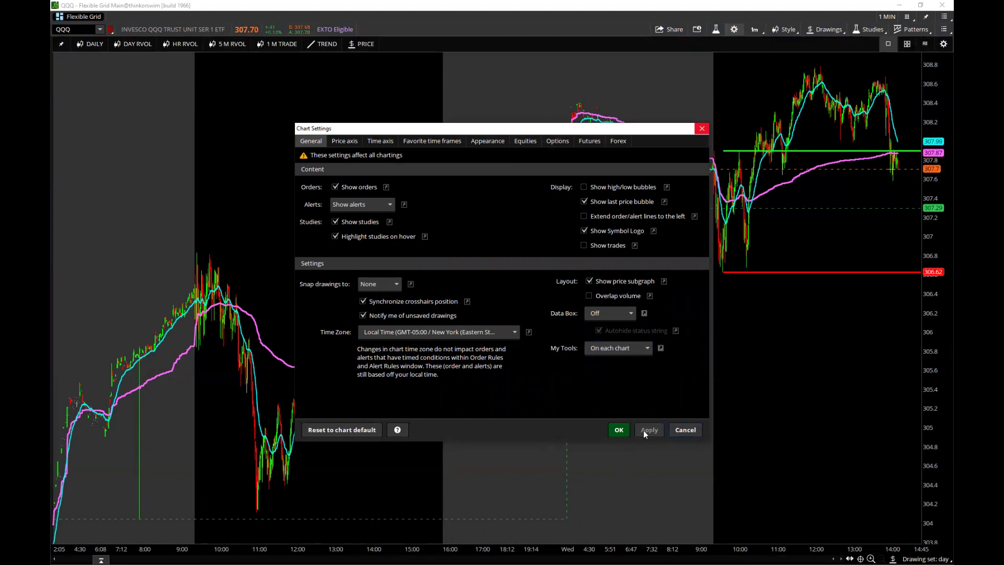
{"action": "left_click", "coordinate": [619, 430]}
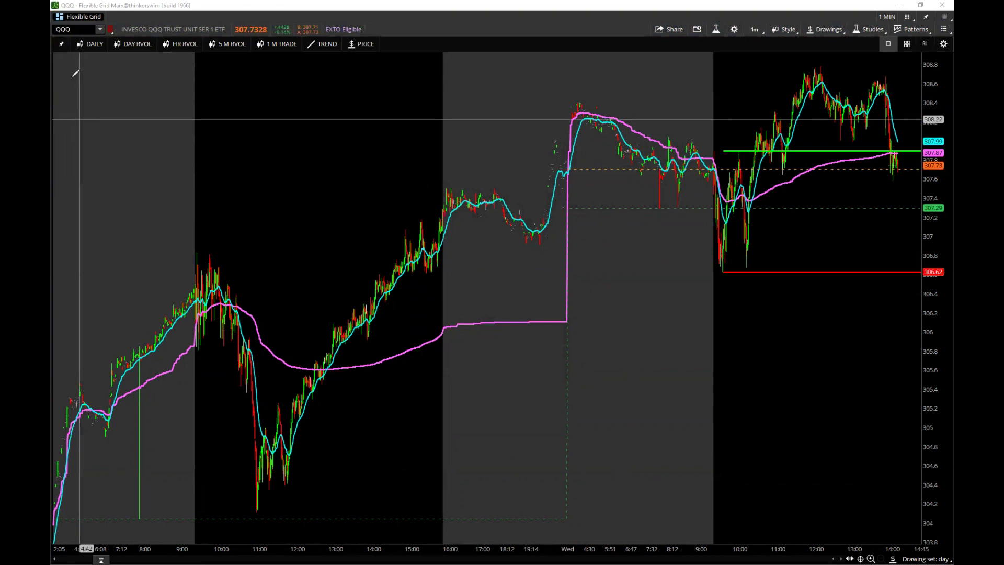
{"action": "left_click", "coordinate": [62, 44]}
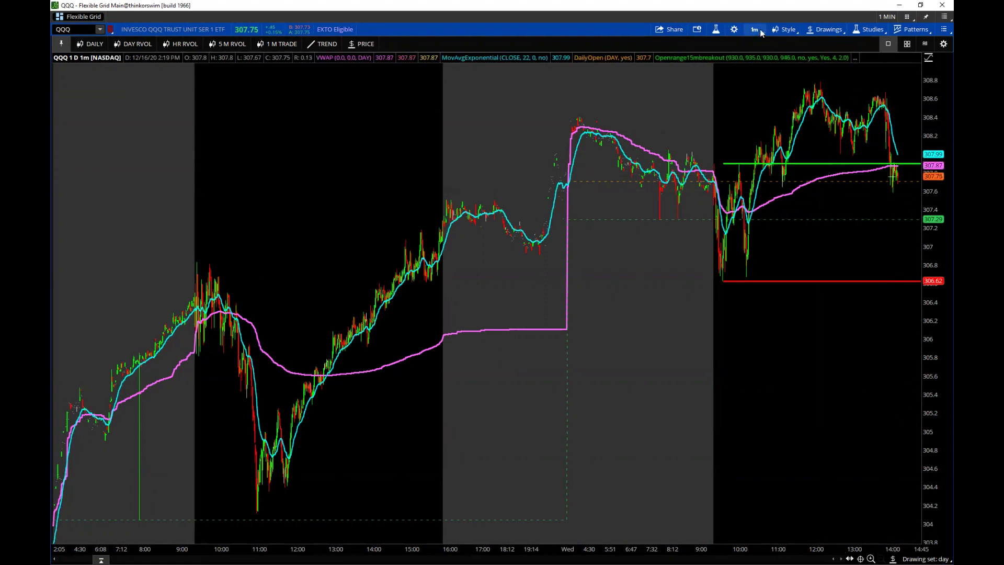
Cycle the QQQ chart through the DAILY, DAY RVOL, HR RVOL, 5 M RVOL and 1 M TRADE favorite styles
{"action": "left_click", "coordinate": [92, 47]}
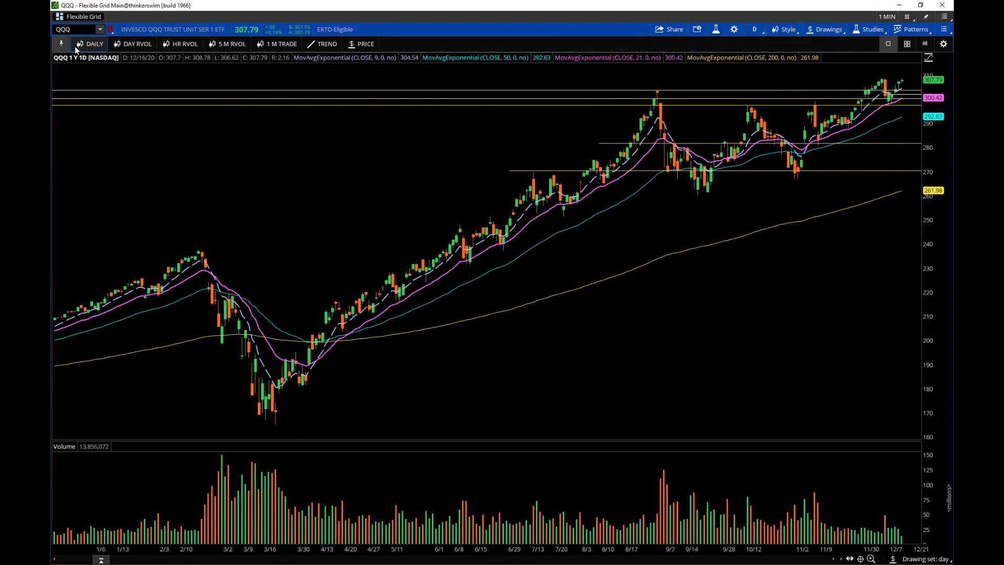
{"action": "left_click", "coordinate": [147, 47]}
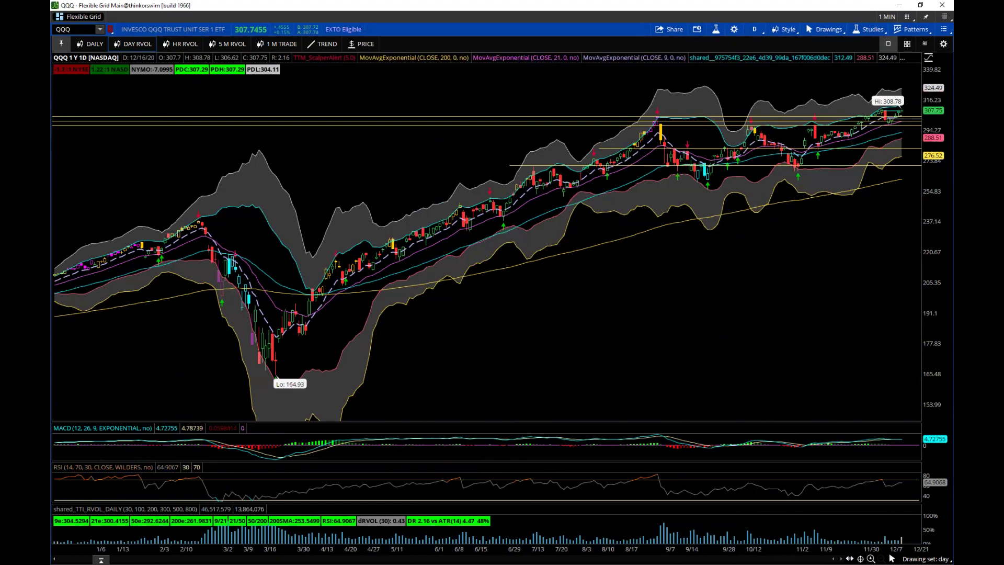
{"action": "left_click", "coordinate": [184, 44]}
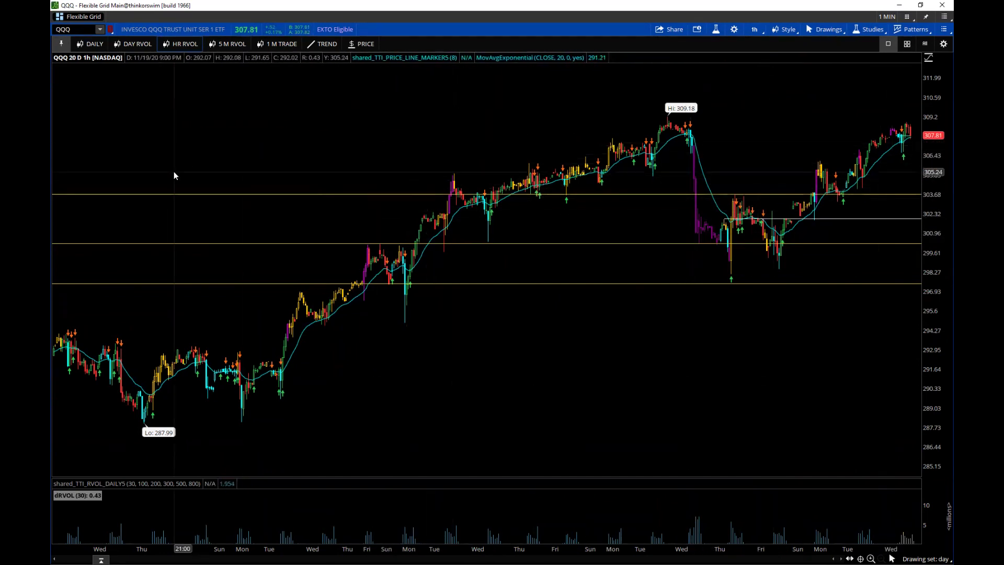
{"action": "left_click", "coordinate": [233, 46]}
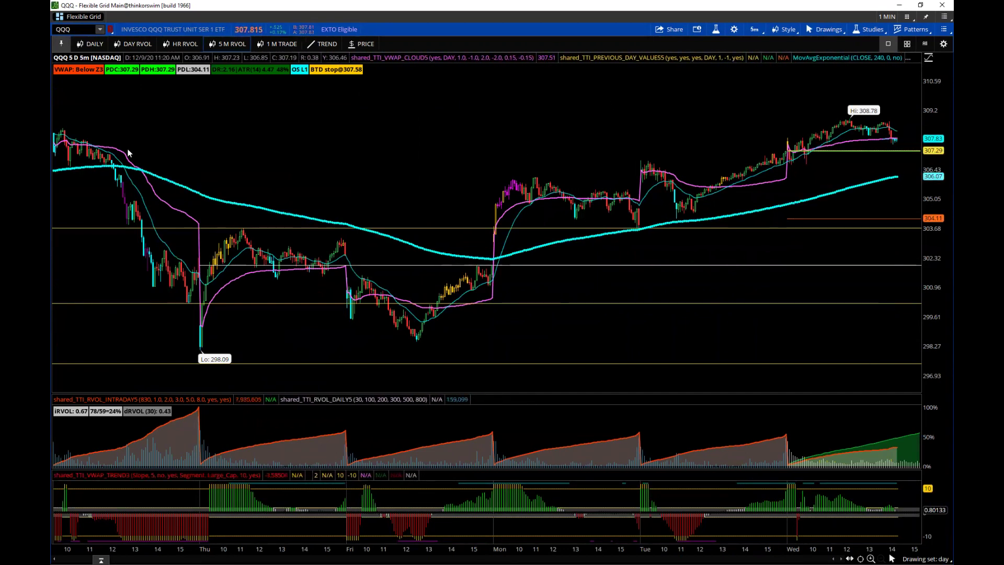
{"action": "left_click", "coordinate": [269, 46]}
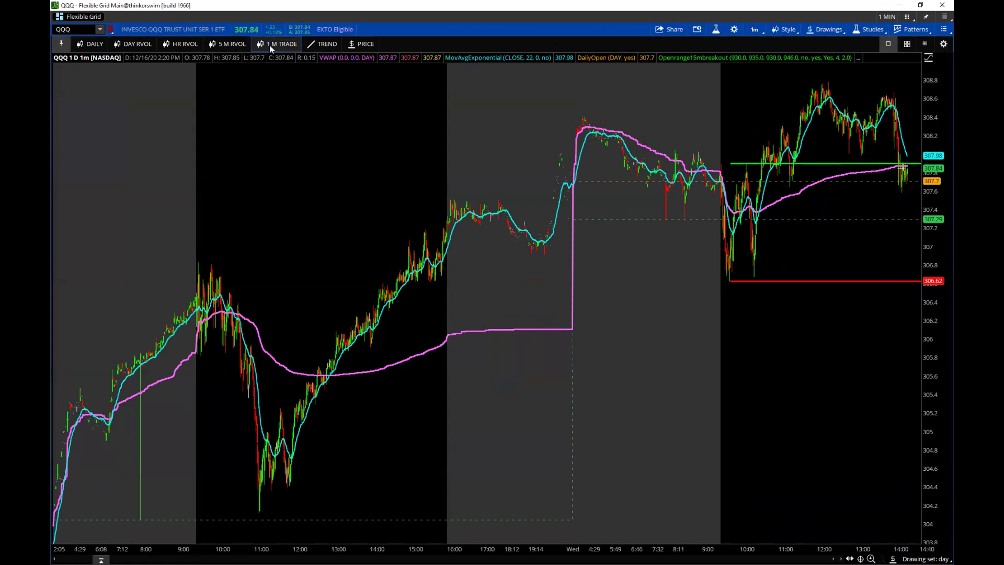
Select the TREND drawing tool from the favorites and open the drawing tools palette on the one-minute QQQ chart
{"action": "left_click_drag", "start_coordinate": [594, 213], "coordinate": [581, 307]}
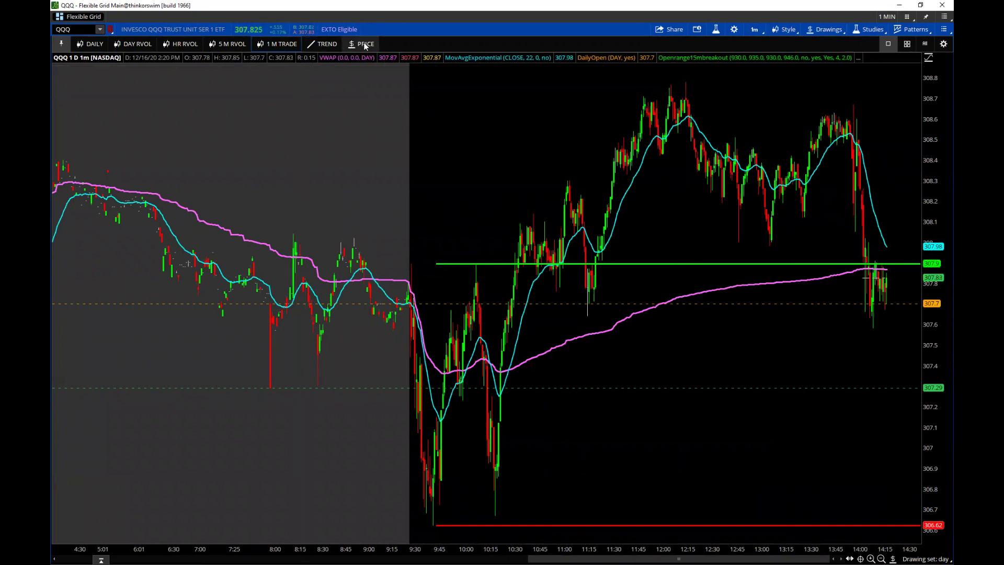
{"action": "left_click", "coordinate": [310, 44]}
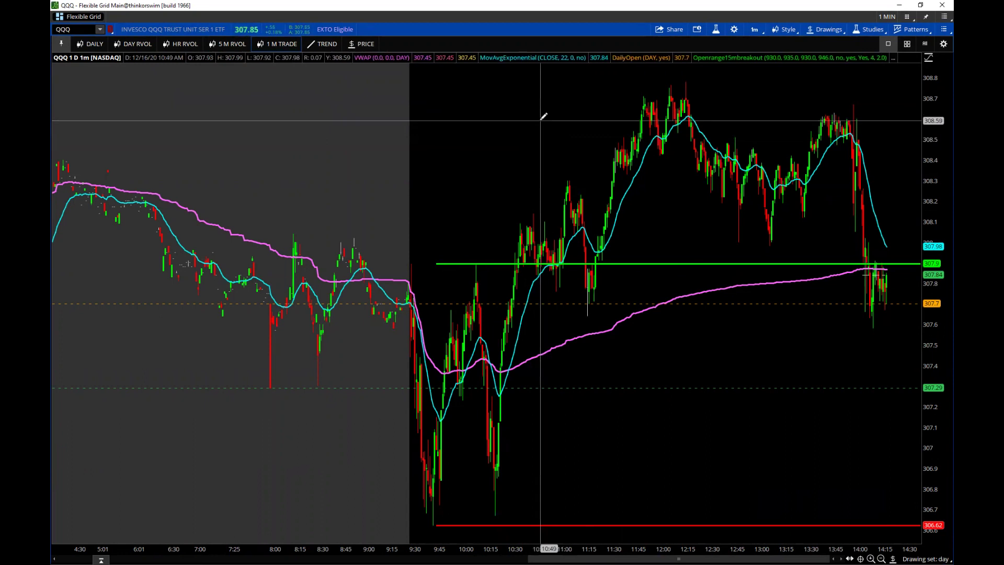
{"action": "middle_click", "coordinate": [536, 113]}
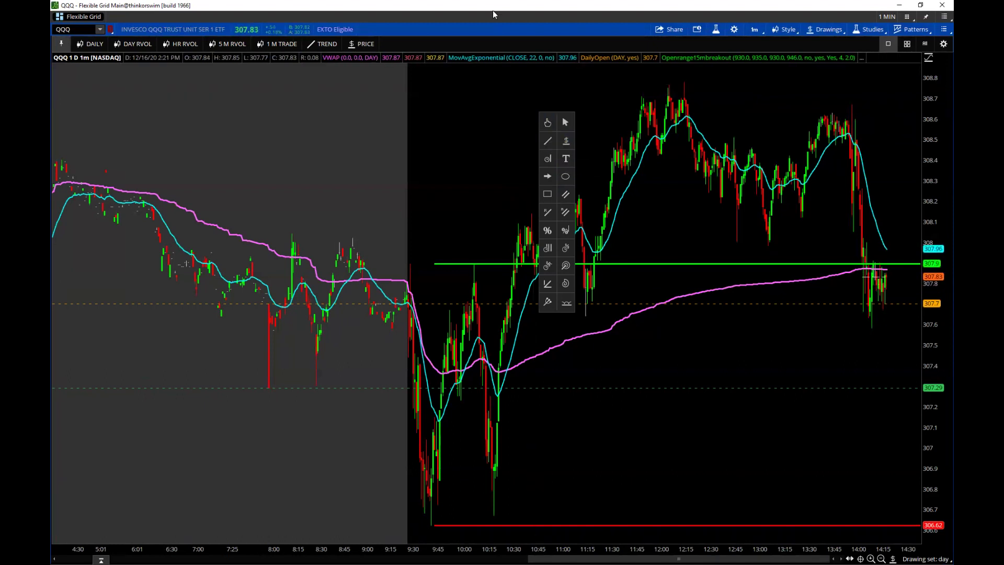
Draw a price level at about 308.71 and a trendline from about 308.08 at 10:38 up to the midday peak near 308.8
{"action": "left_click", "coordinate": [360, 45]}
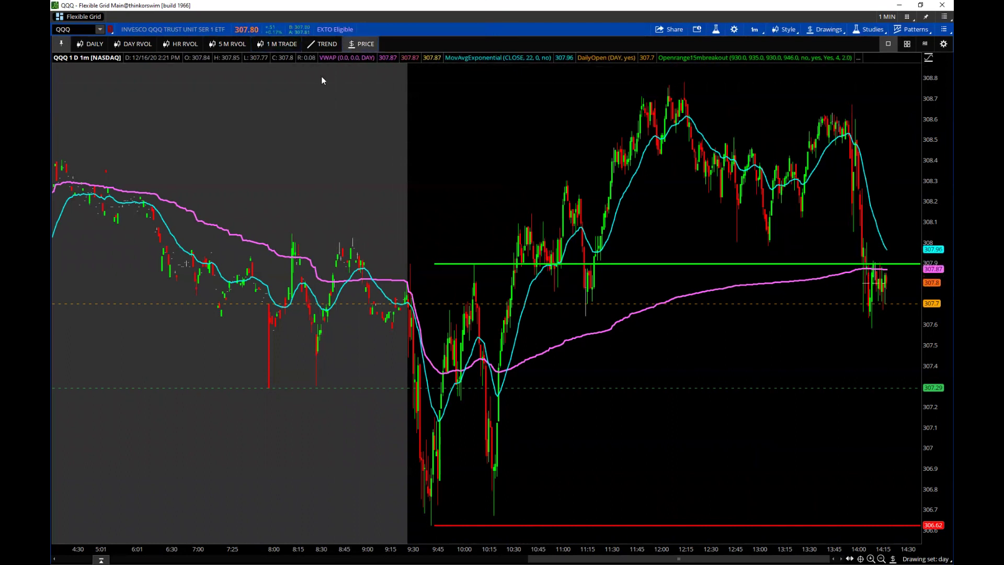
{"action": "left_click", "coordinate": [599, 96]}
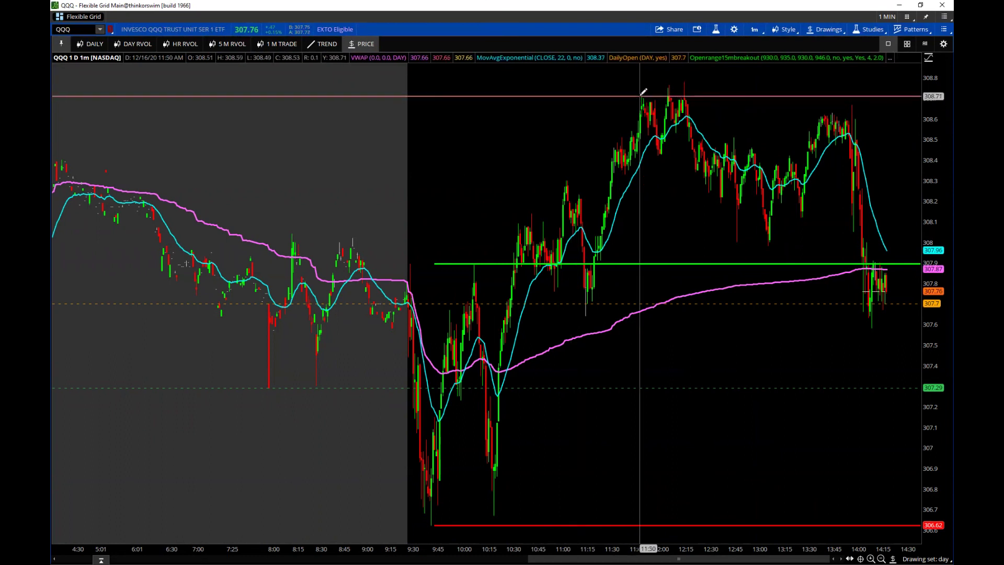
{"action": "left_click", "coordinate": [328, 44]}
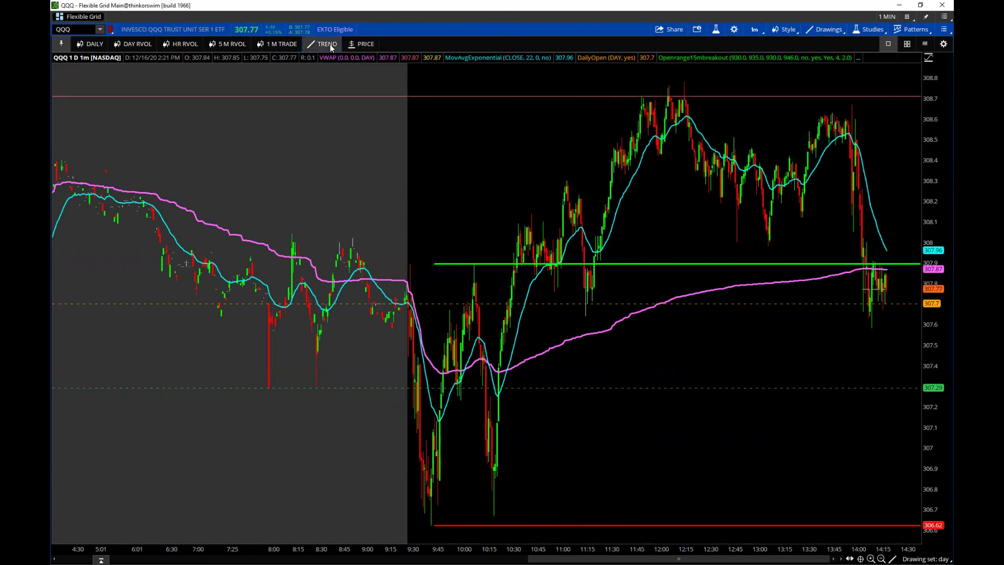
{"action": "left_click", "coordinate": [521, 224]}
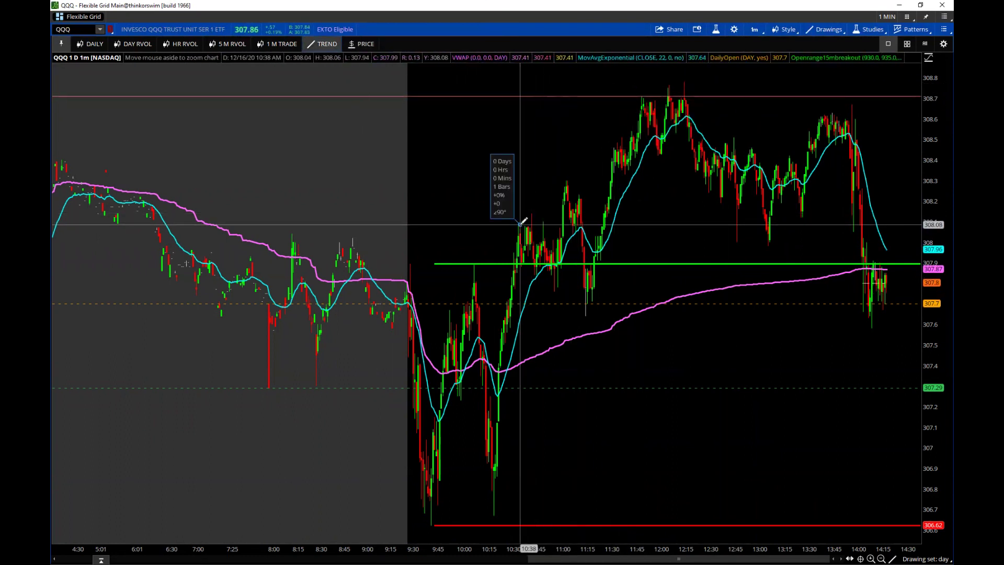
{"action": "left_click", "coordinate": [669, 73]}
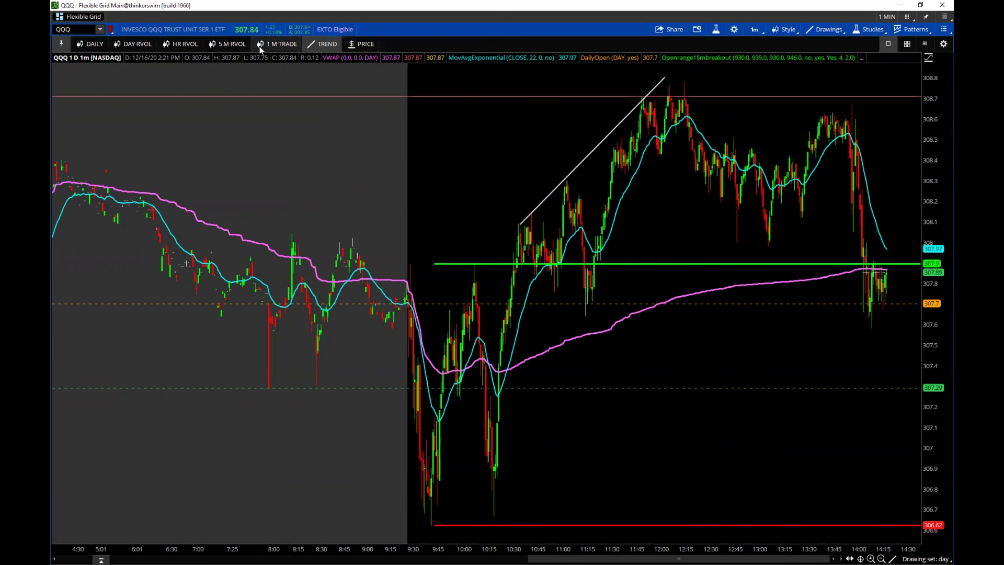
Open the My Tools bar of the QQQ chart for editing
{"action": "left_click", "coordinate": [80, 45]}
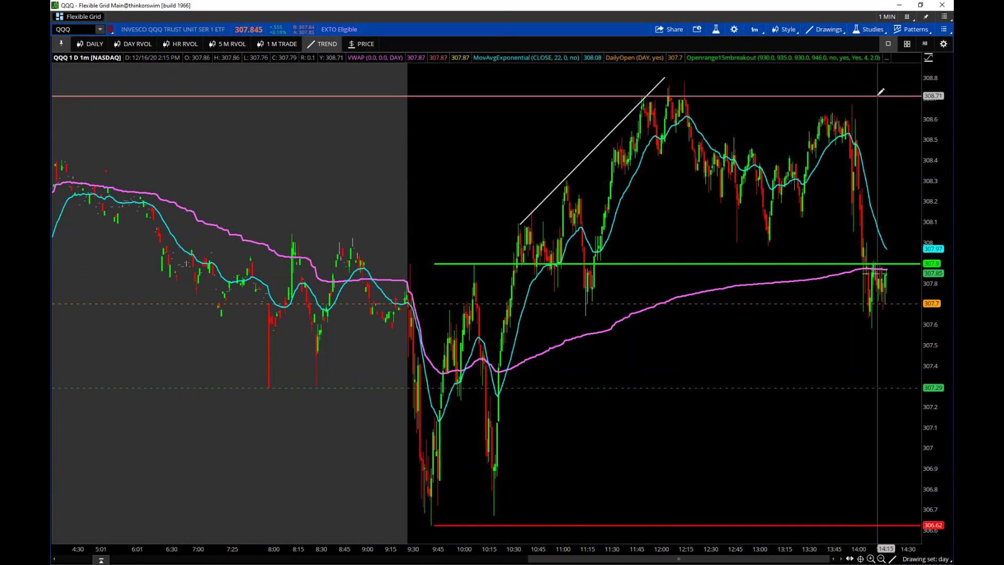
{"action": "left_click", "coordinate": [888, 44]}
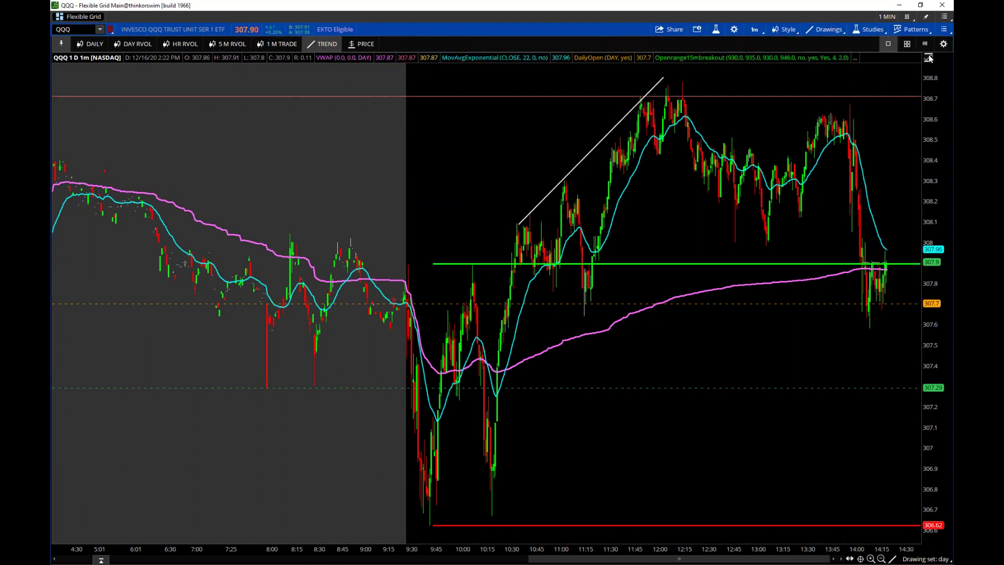
{"action": "left_click", "coordinate": [940, 45]}
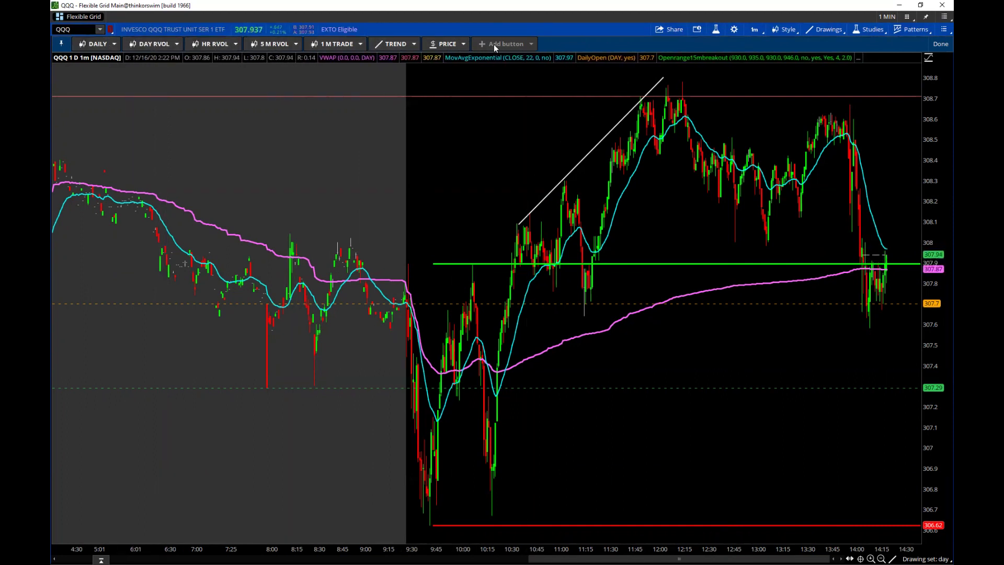
Rename the PRICE tool button as Price Level
{"action": "right_click", "coordinate": [445, 46]}
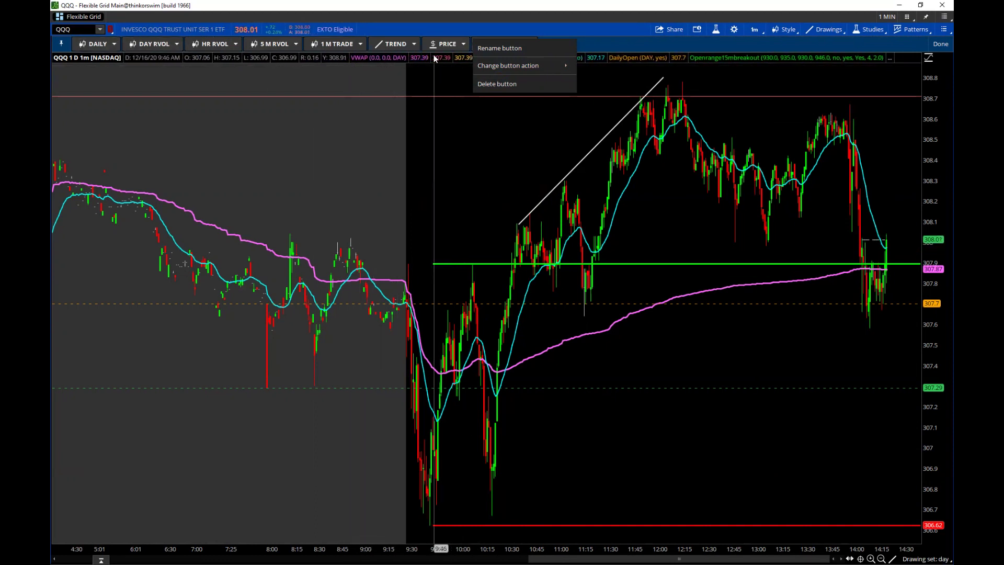
{"action": "mouse_move", "coordinate": [434, 59]}
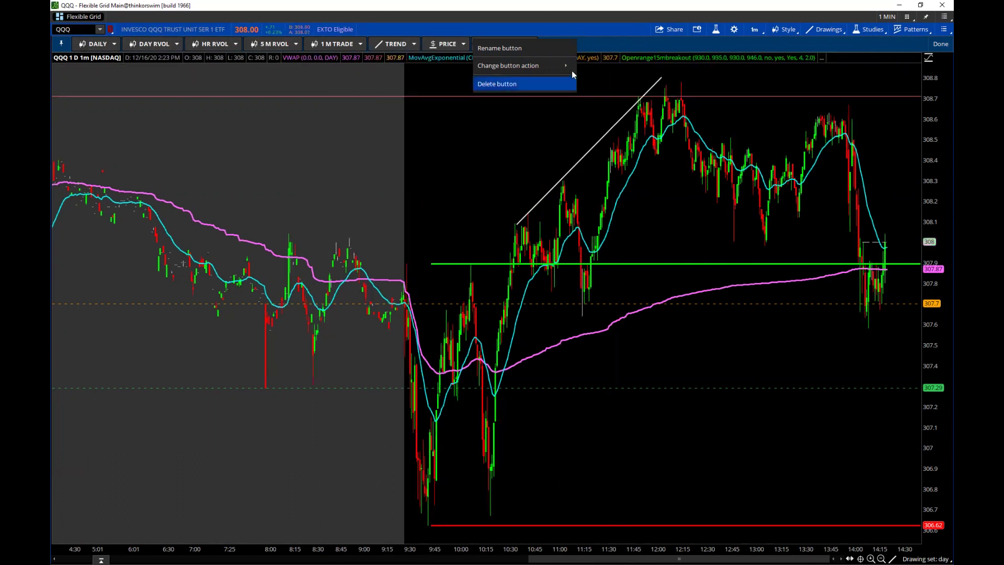
{"action": "left_click", "coordinate": [483, 52]}
{"action": "key", "text": "ctrl+a"}
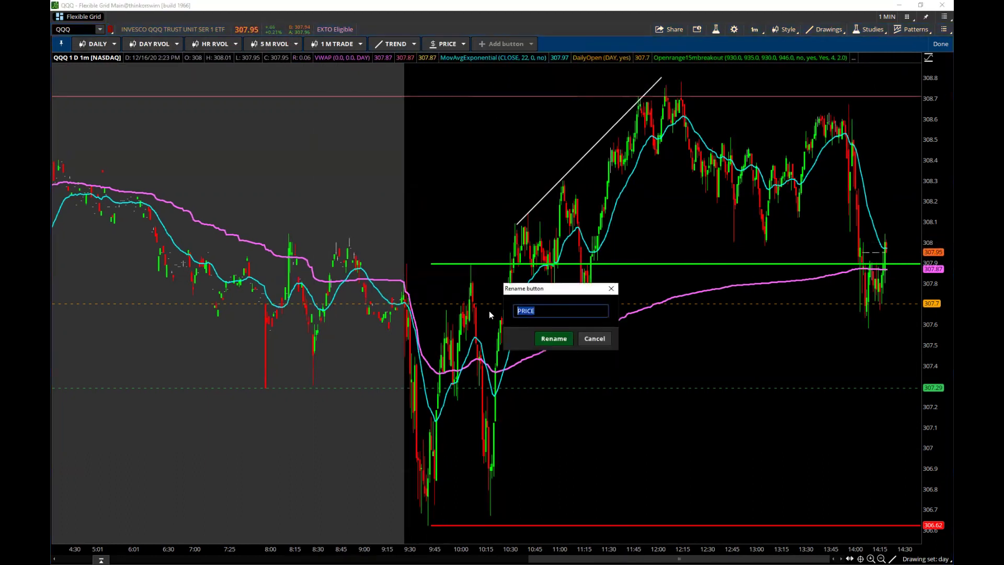
{"action": "key", "text": "BackSpace"}
{"action": "type", "text": "Price Level"}
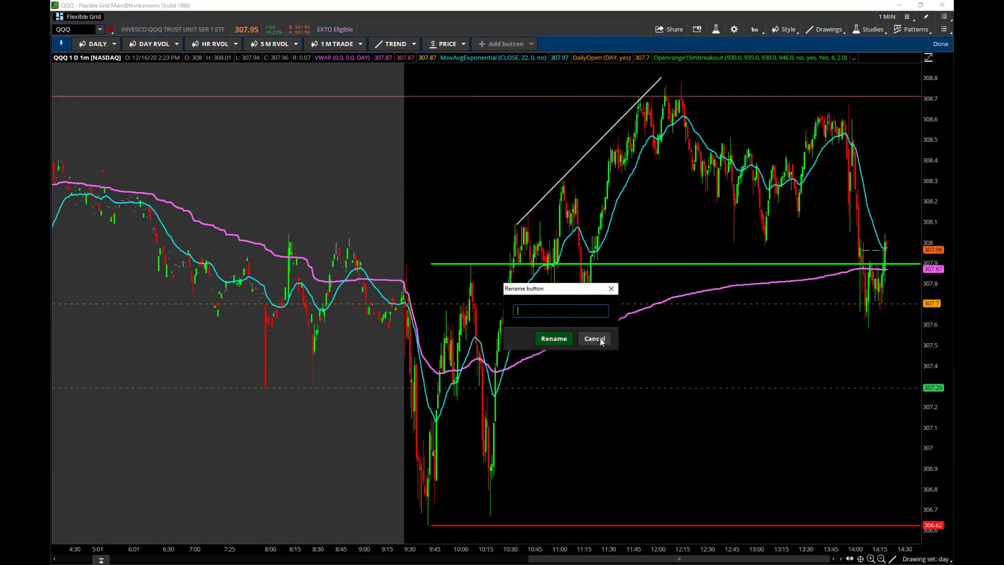
{"action": "left_click", "coordinate": [552, 339]}
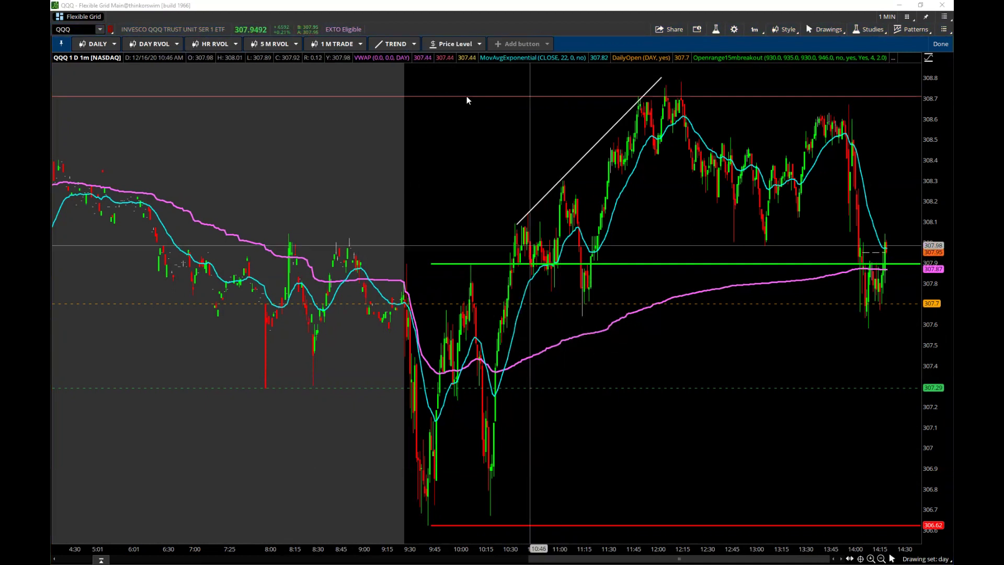
Shorten the name of the Price Level button to P
{"action": "left_click", "coordinate": [478, 44]}
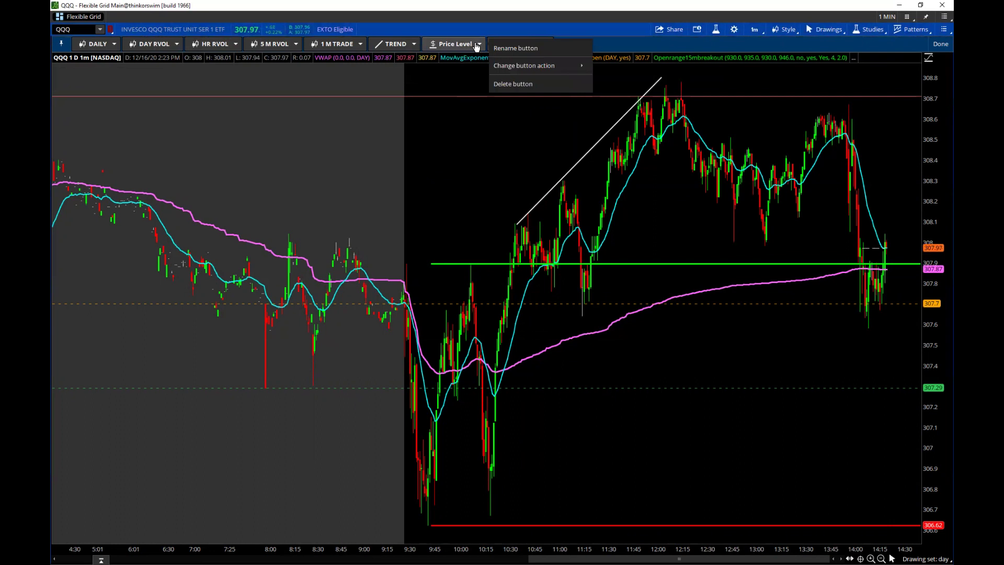
{"action": "left_click", "coordinate": [508, 45]}
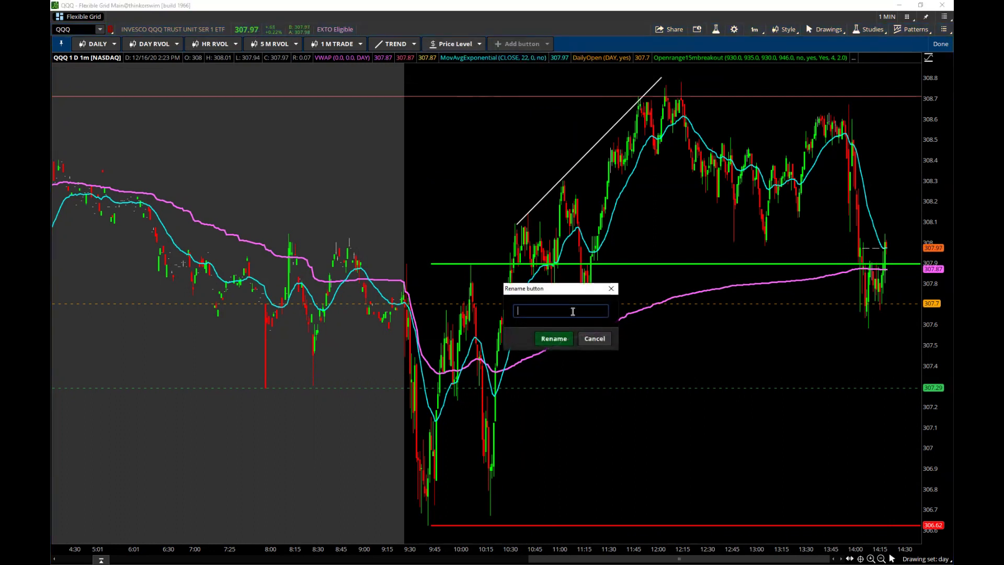
{"action": "left_click", "coordinate": [564, 337]}
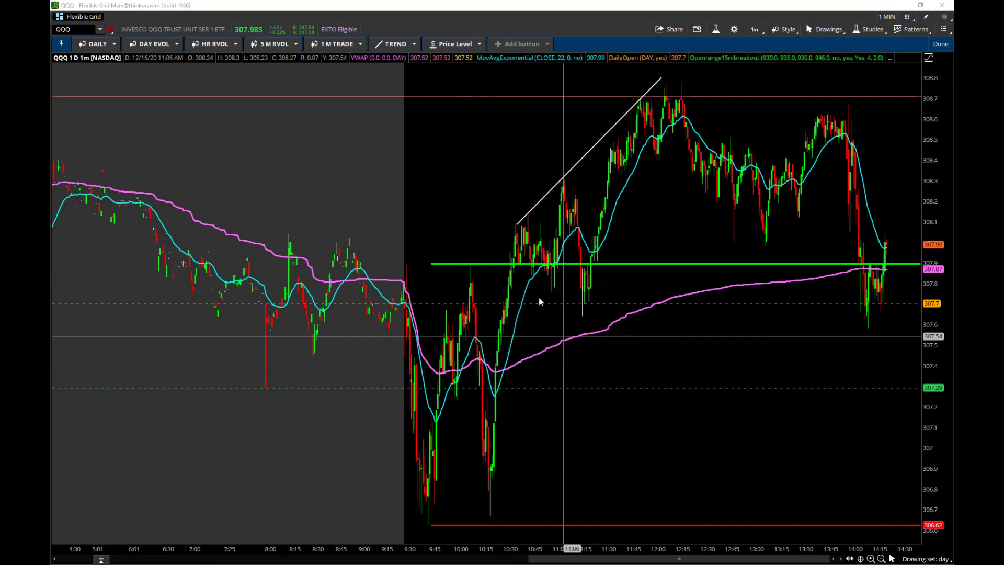
{"action": "left_click", "coordinate": [479, 44]}
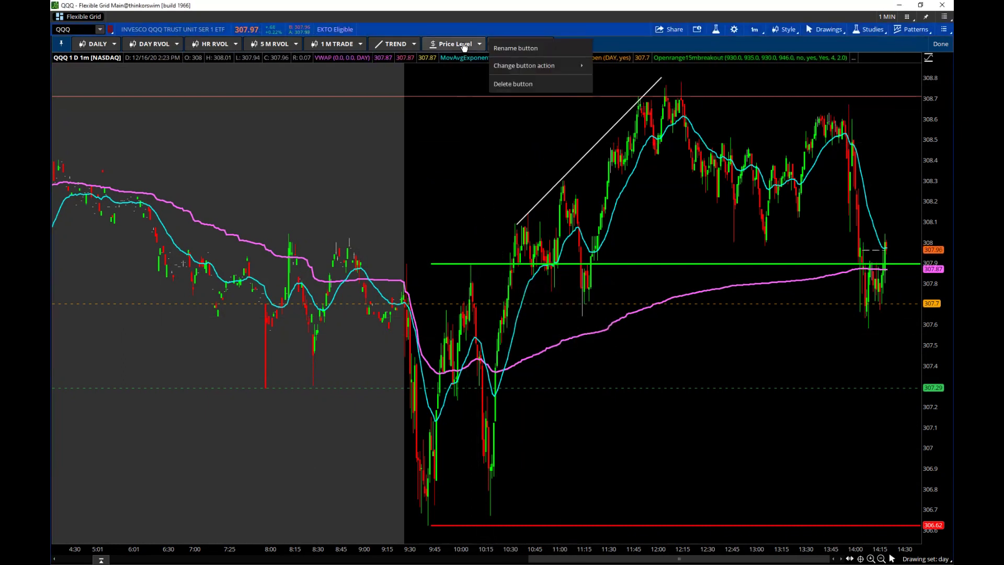
{"action": "left_click", "coordinate": [525, 51]}
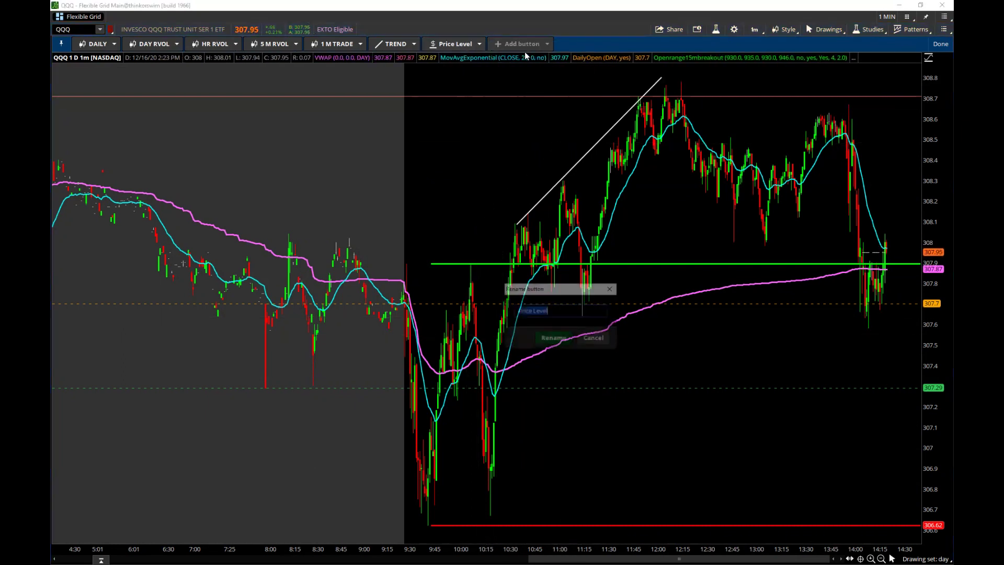
{"action": "key", "text": "BackSpace"}
{"action": "key", "text": "BackSpace"}
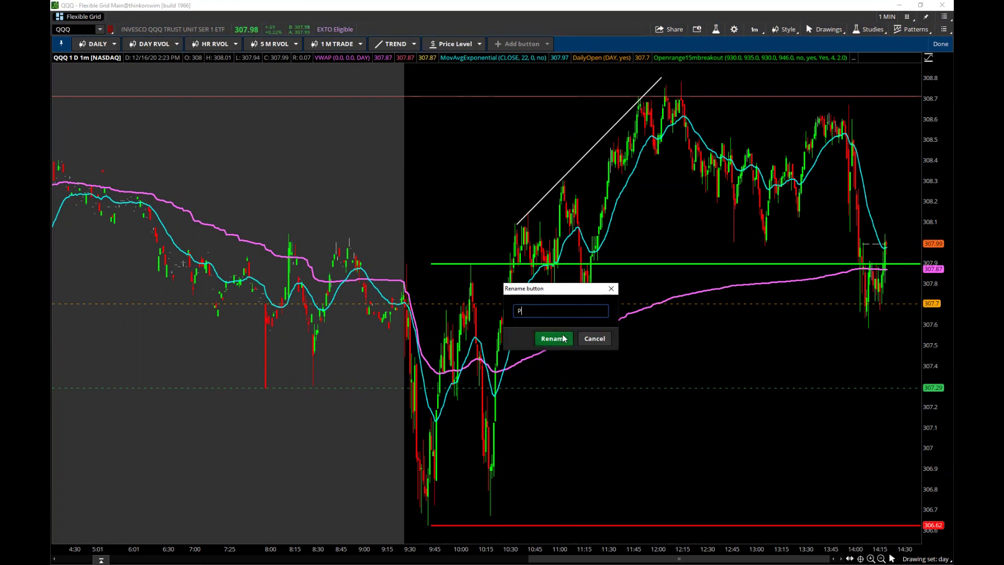
{"action": "left_click", "coordinate": [554, 339]}
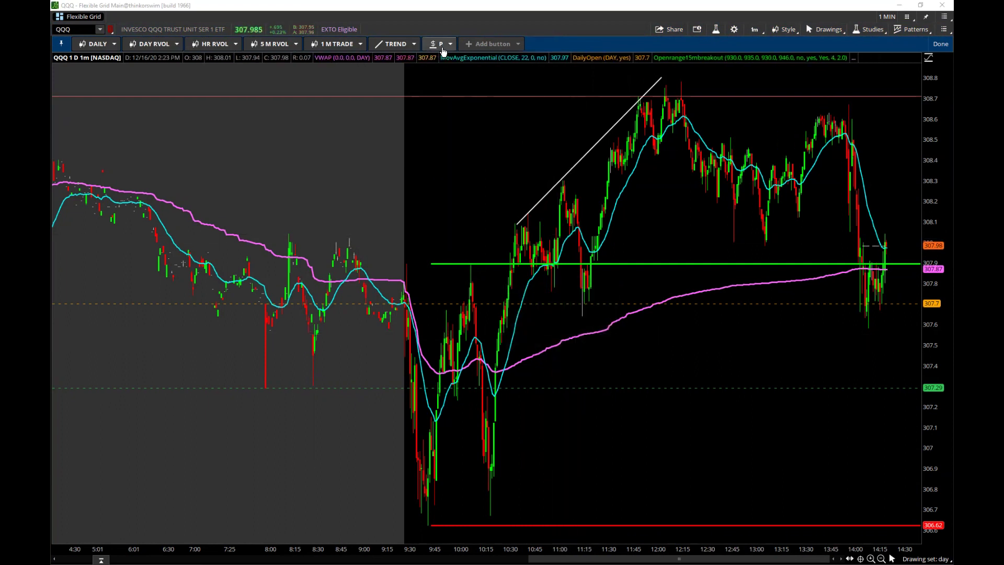
Rename the TREND tool button as T
{"action": "right_click", "coordinate": [394, 46]}
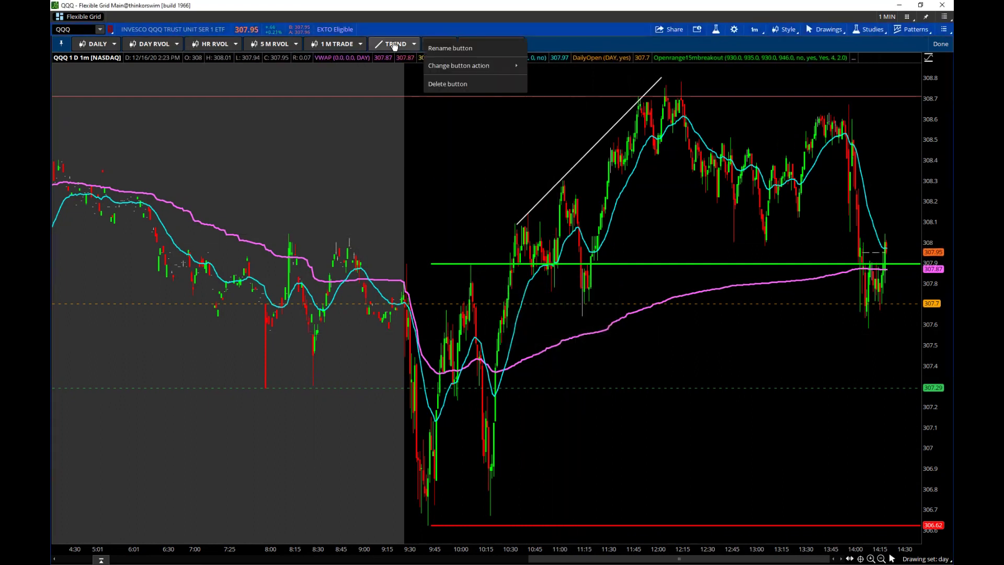
{"action": "left_click", "coordinate": [464, 48]}
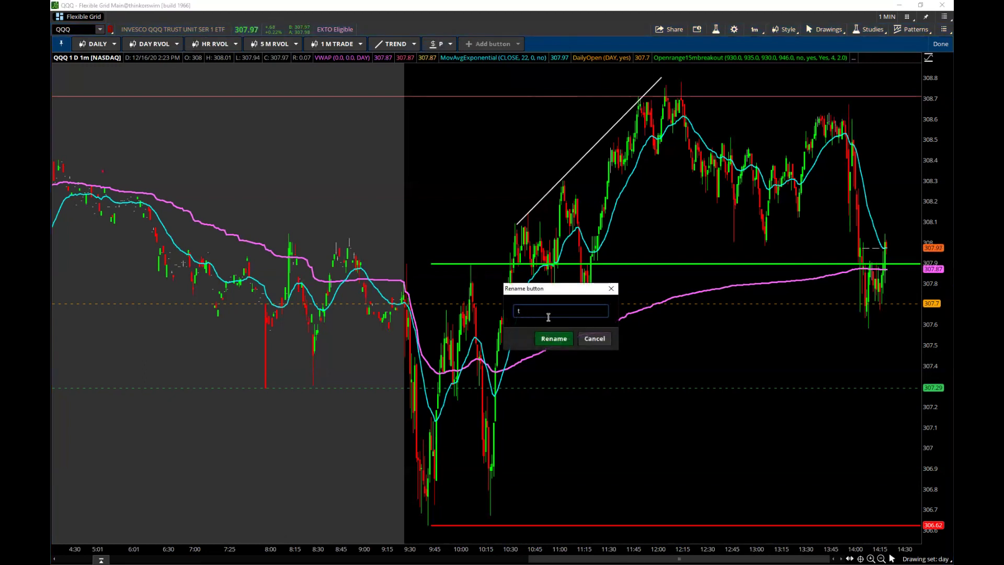
{"action": "type", "text": "T"}
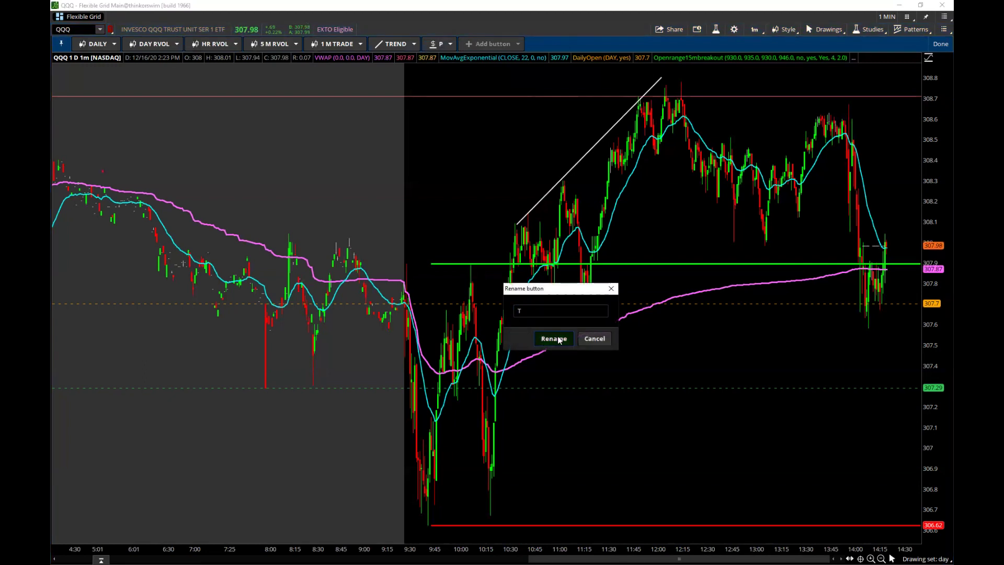
{"action": "left_click", "coordinate": [554, 338]}
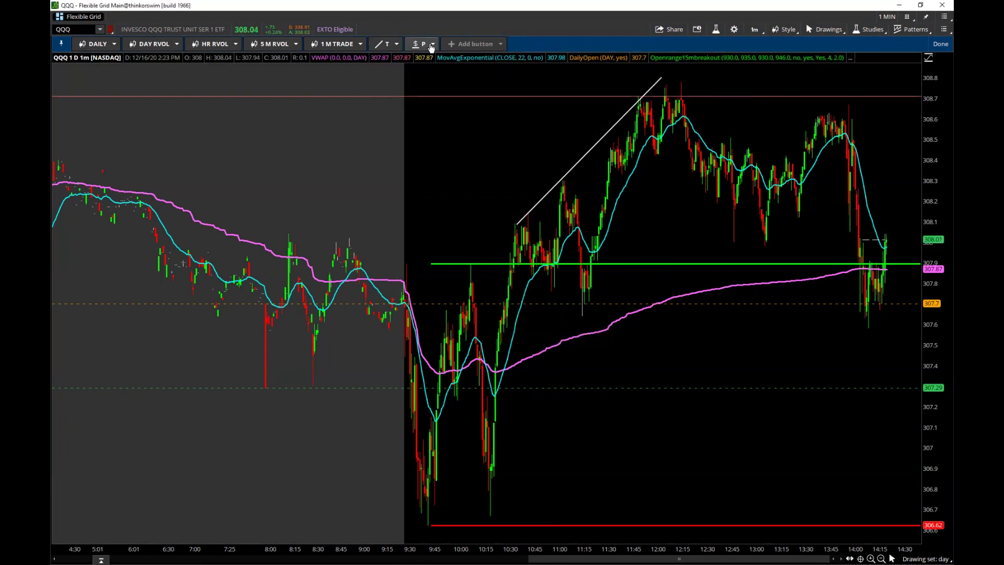
Delete the P button from the My Tools bar
{"action": "right_click", "coordinate": [450, 46]}
{"action": "left_click", "coordinate": [466, 84]}
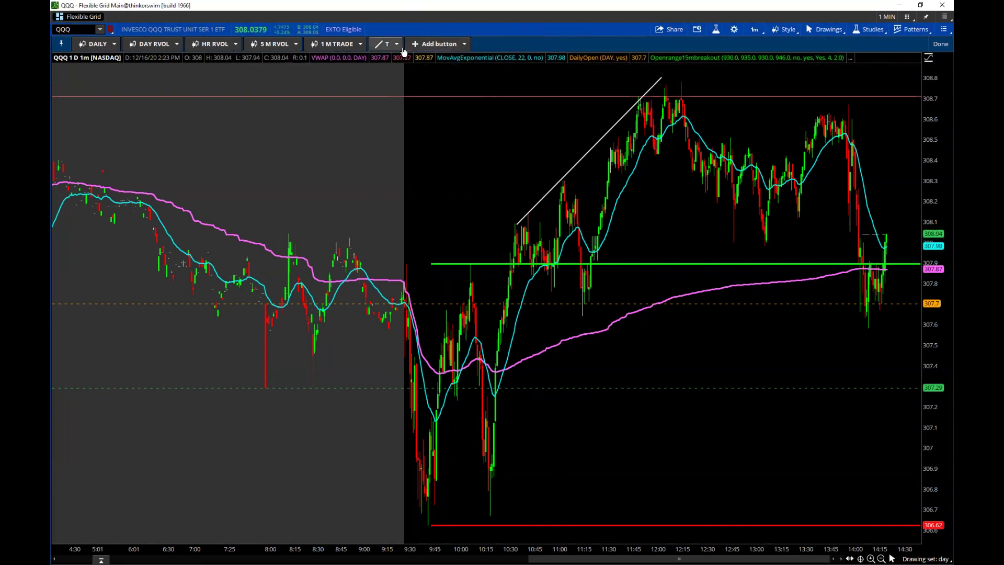
{"action": "mouse_move", "coordinate": [388, 47]}
{"action": "left_mouse_down"}
{"action": "mouse_move", "coordinate": [309, 45]}
{"action": "mouse_move", "coordinate": [399, 49]}
{"action": "left_mouse_up"}
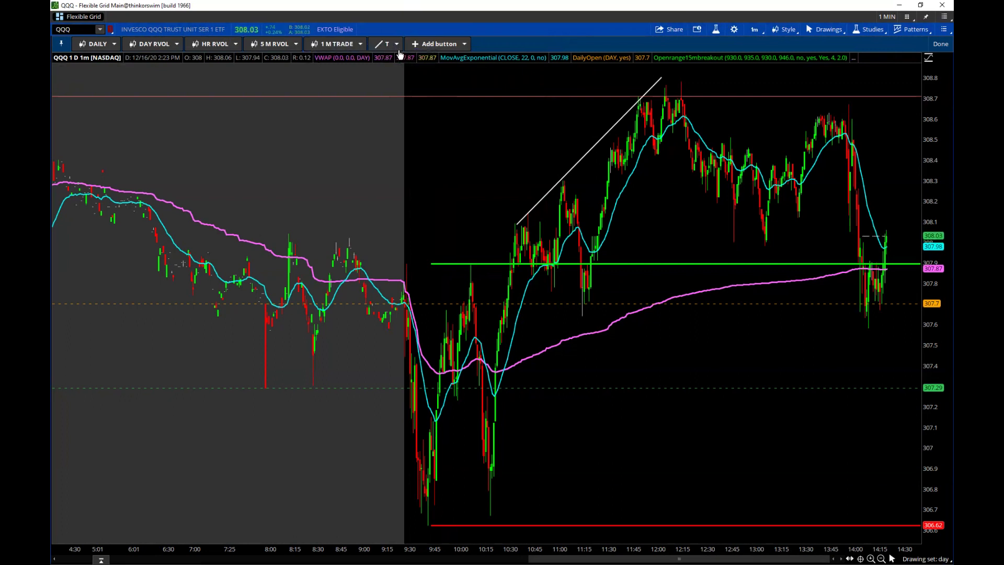
Look through the drawing tool, study and style options for a new button, and add the Price Level drawing tool
{"action": "left_click", "coordinate": [441, 49]}
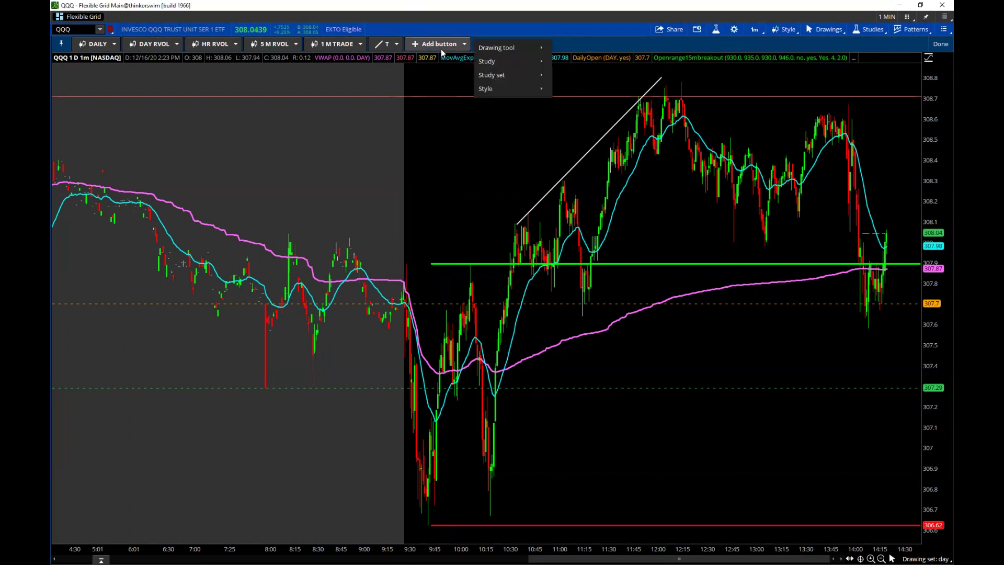
{"action": "mouse_move", "coordinate": [515, 48]}
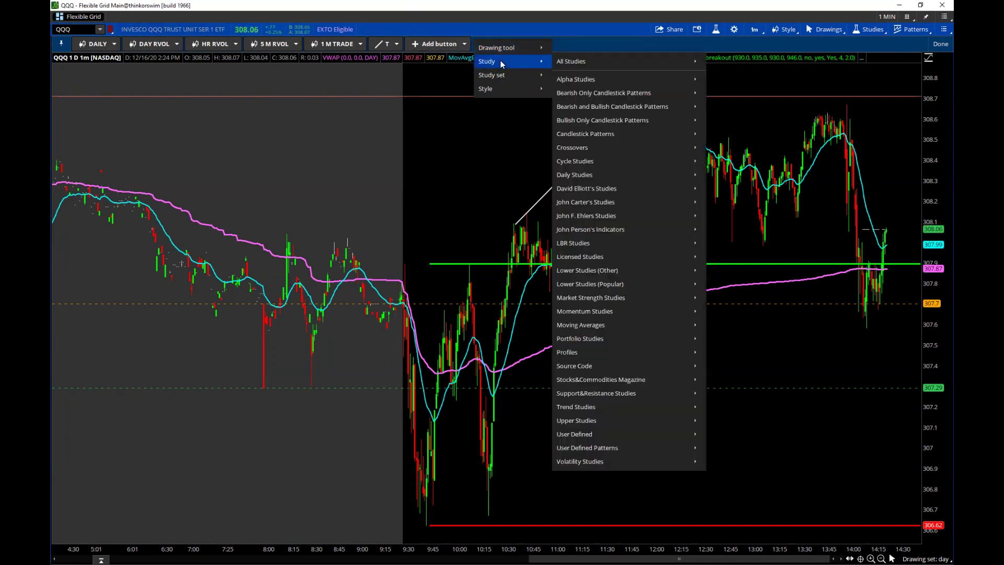
{"action": "mouse_move", "coordinate": [620, 68]}
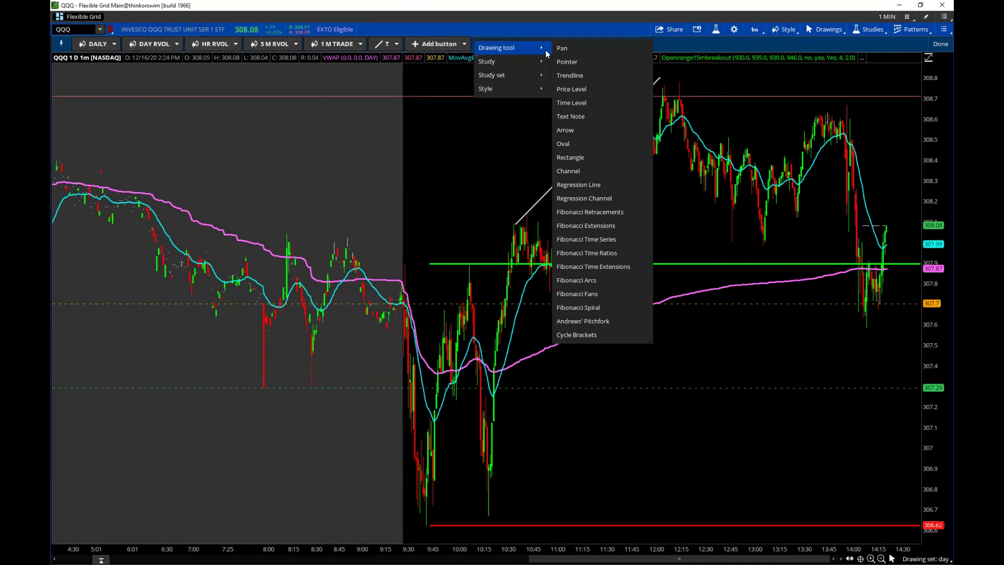
{"action": "mouse_move", "coordinate": [519, 93]}
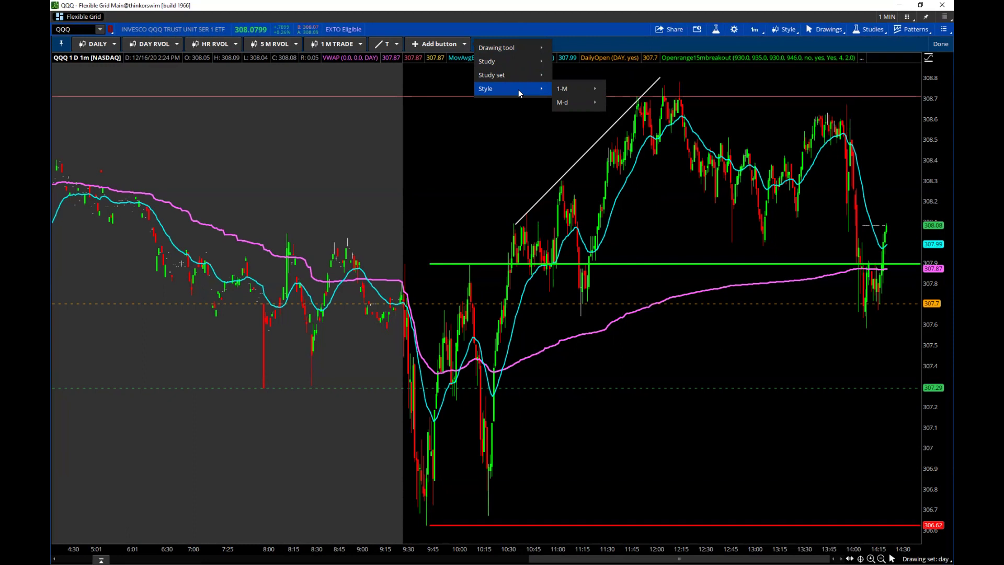
{"action": "mouse_move", "coordinate": [561, 90]}
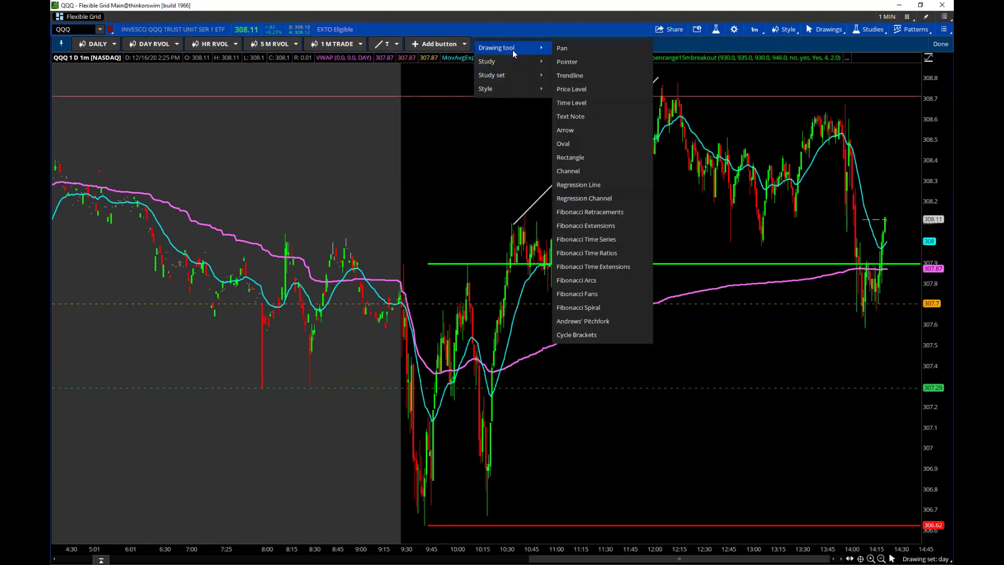
{"action": "left_click", "coordinate": [589, 88]}
Rename the newly added Price Level button as P
{"action": "left_click", "coordinate": [456, 46]}
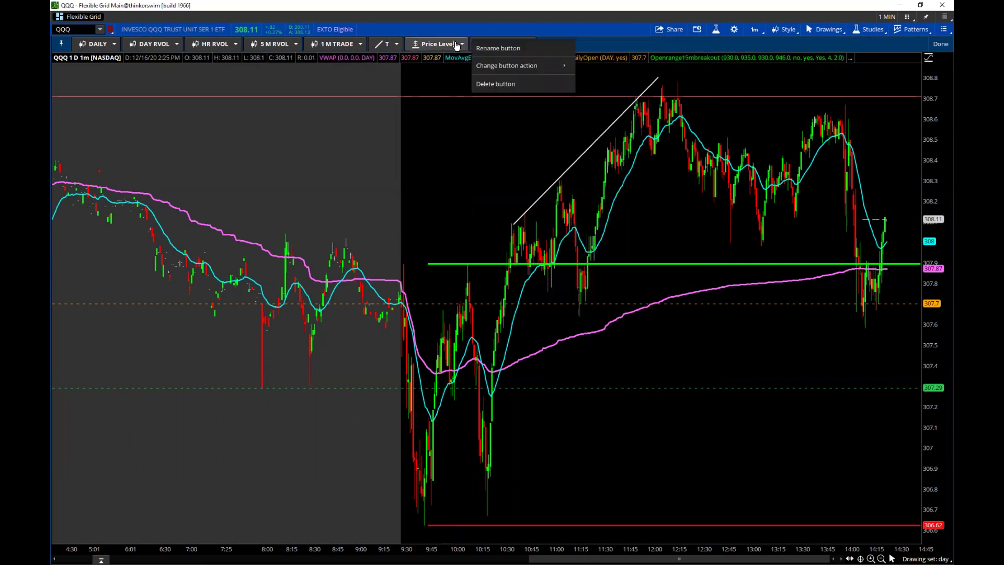
{"action": "left_click", "coordinate": [492, 49]}
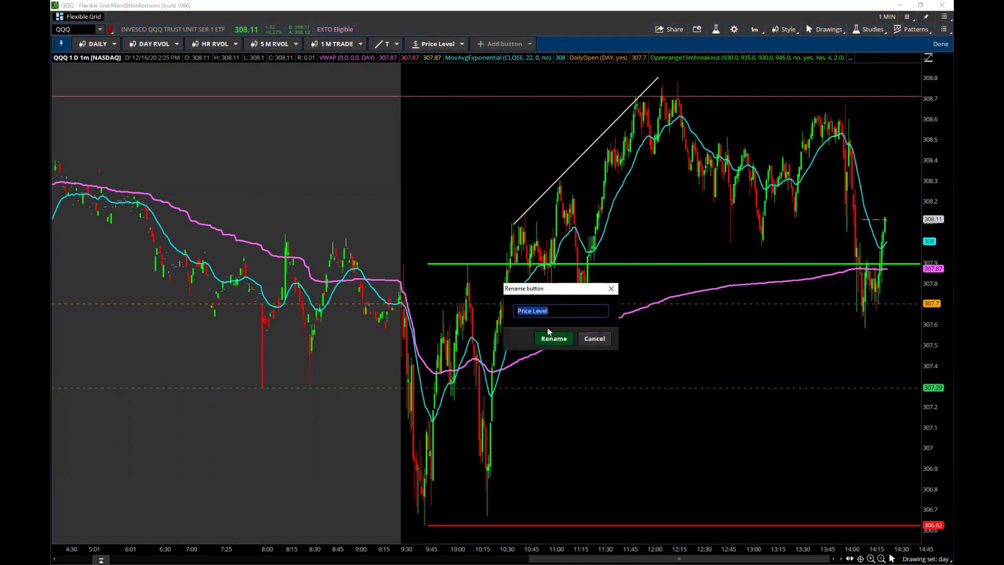
{"action": "type", "text": "P"}
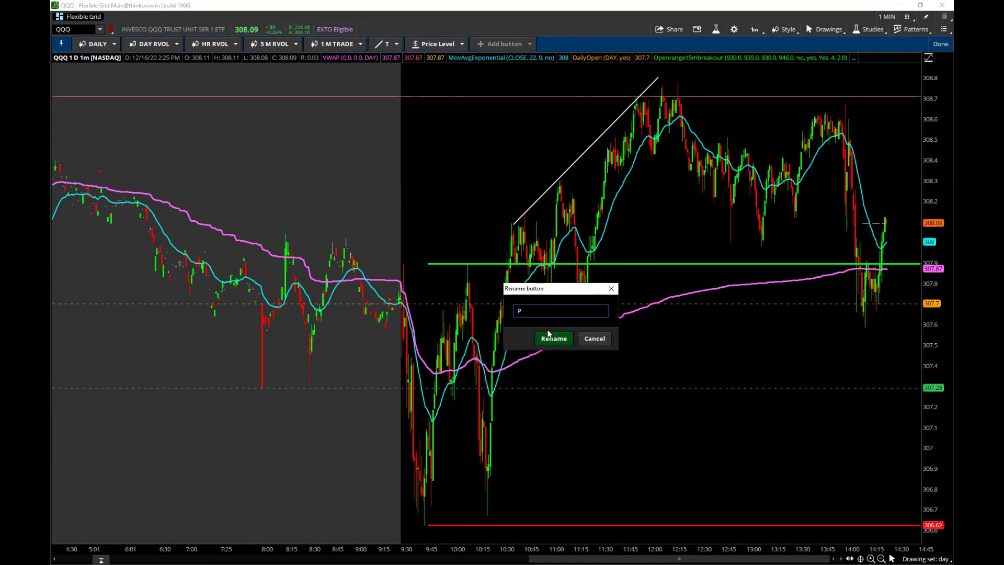
{"action": "left_click", "coordinate": [564, 339]}
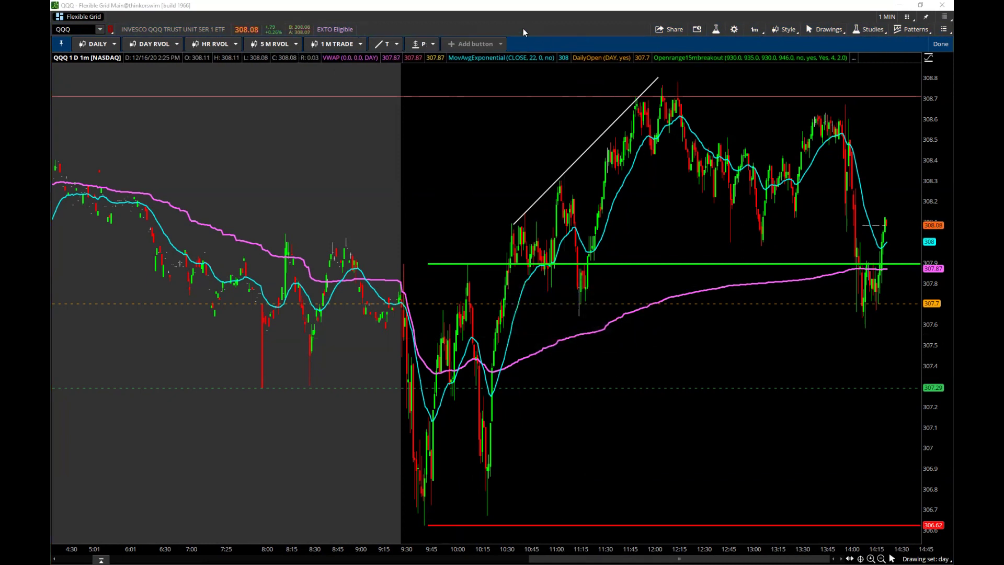
Finish editing the My Tools bar and unpin it from the detached QQQ chart
{"action": "left_click", "coordinate": [940, 44]}
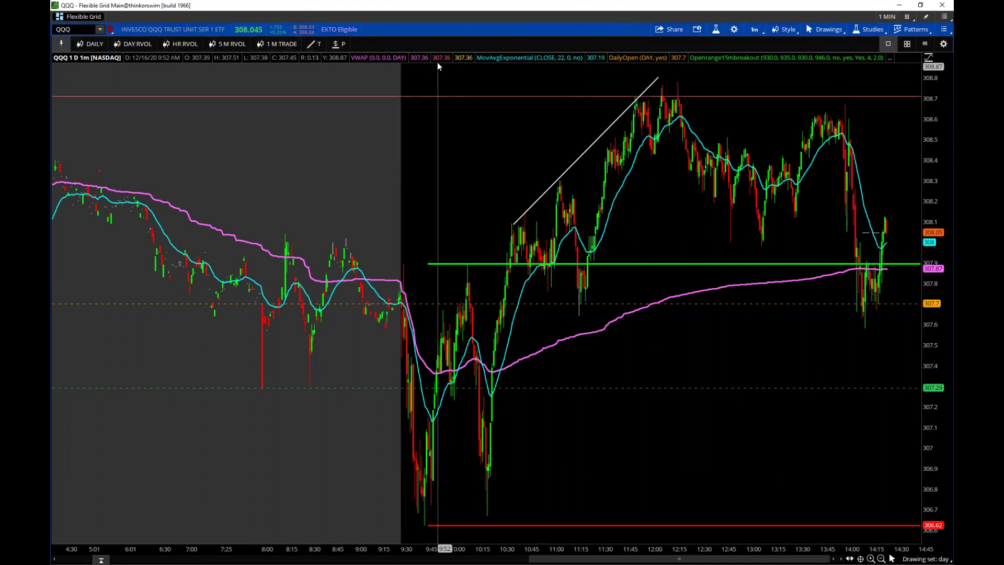
{"action": "left_click", "coordinate": [61, 45]}
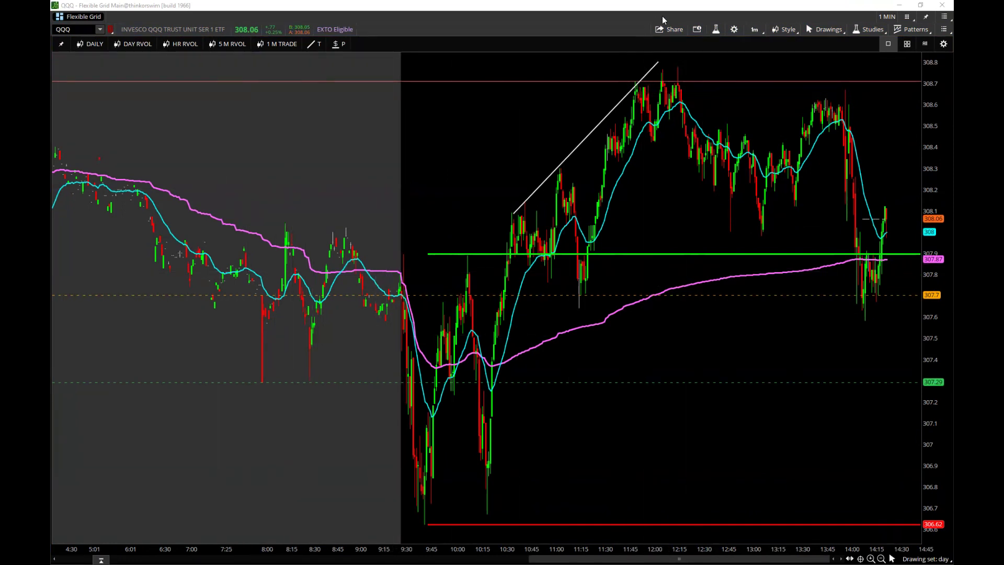
Minimize the detached QQQ chart window and open the application settings from the main window
{"action": "left_click", "coordinate": [843, 10]}
{"action": "left_click", "coordinate": [899, 4]}
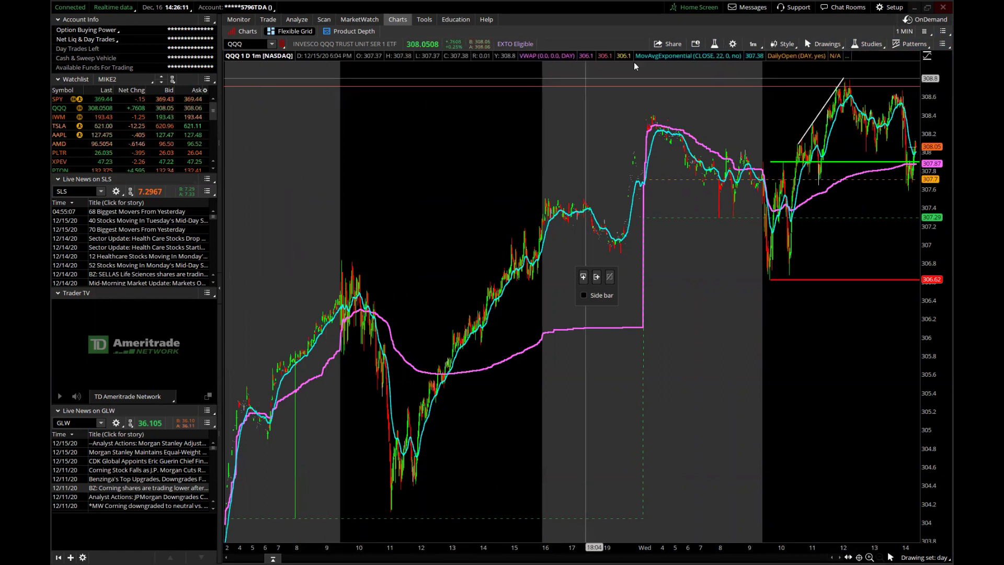
{"action": "left_click", "coordinate": [892, 9]}
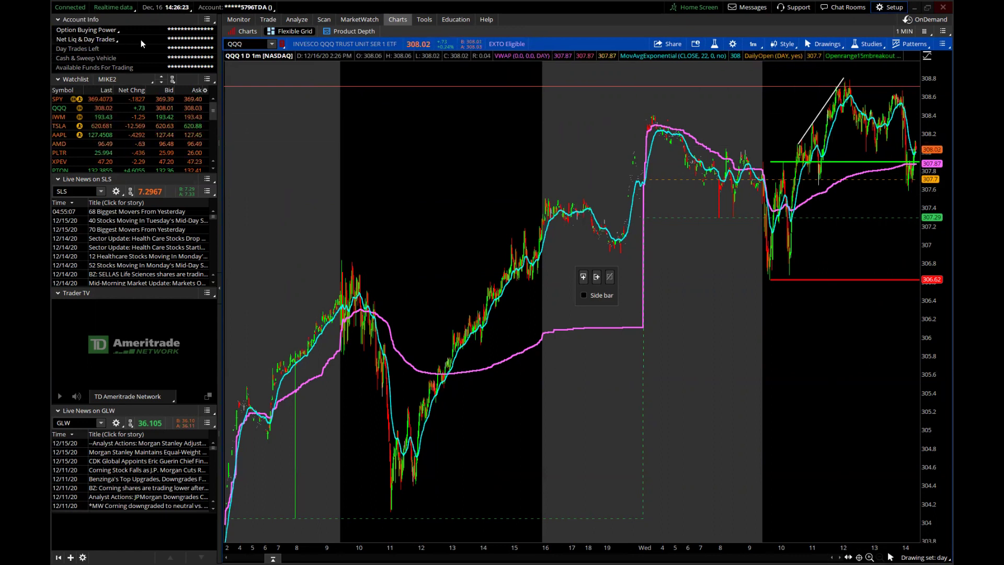
{"action": "mouse_move", "coordinate": [492, 18]}
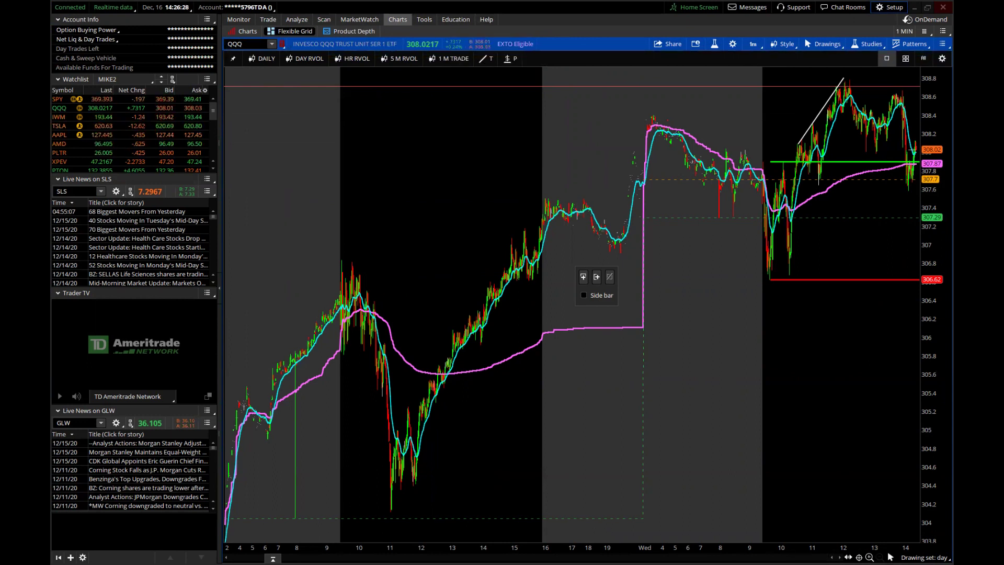
{"action": "left_click", "coordinate": [886, 8]}
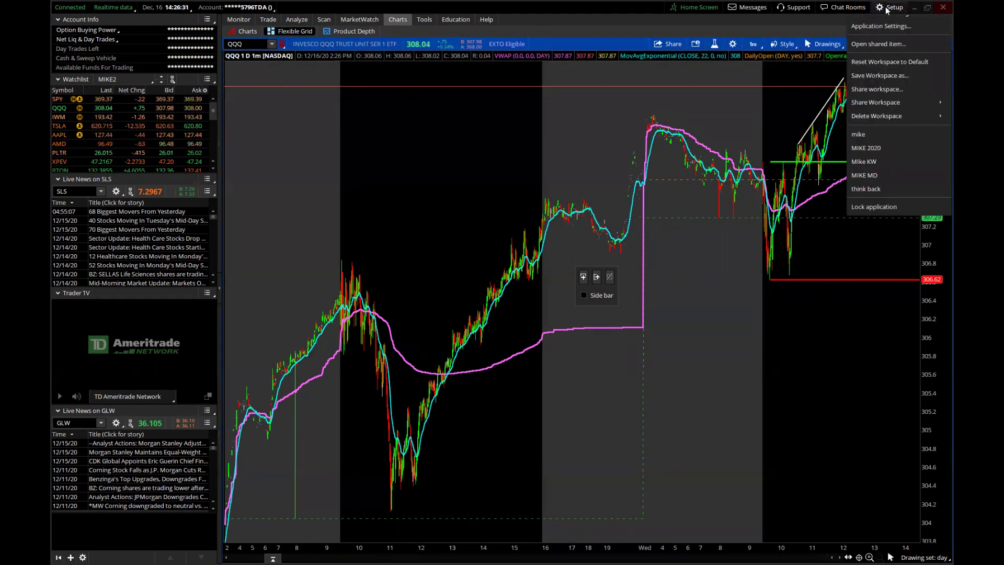
{"action": "left_click", "coordinate": [886, 25]}
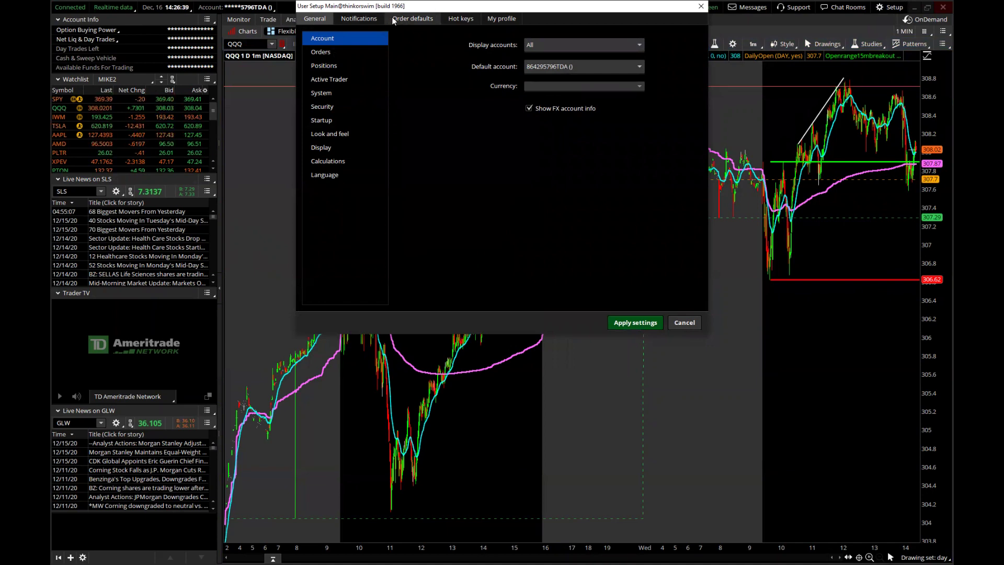
Review the hot key assignments from the General section through the thinkScript Editor section, and close the settings without applying changes
{"action": "left_click", "coordinate": [459, 20]}
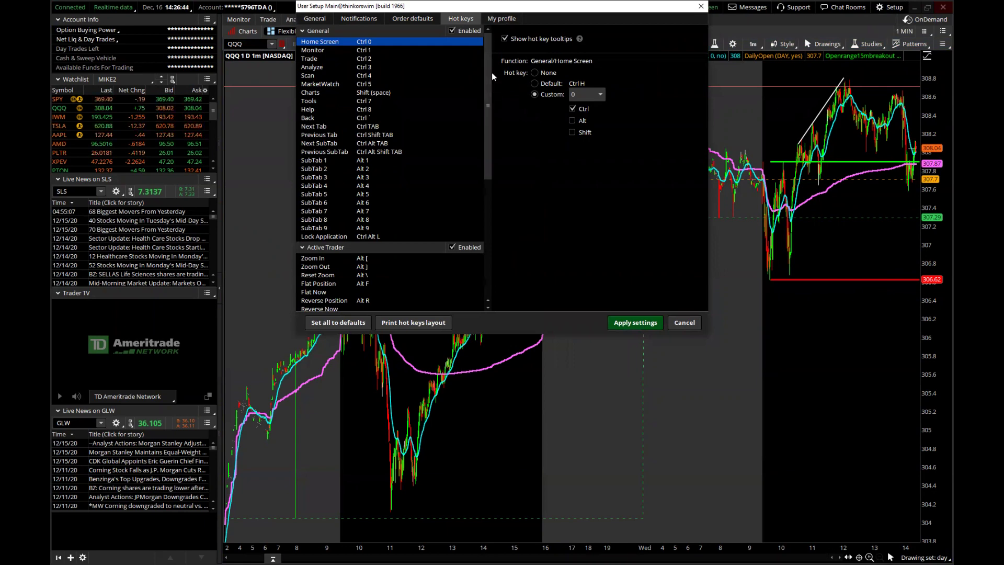
{"action": "scroll", "coordinate": [486, 80], "scroll_direction": "down", "scroll_amount": 3}
{"action": "left_click_drag", "start_coordinate": [486, 79], "coordinate": [486, 205]}
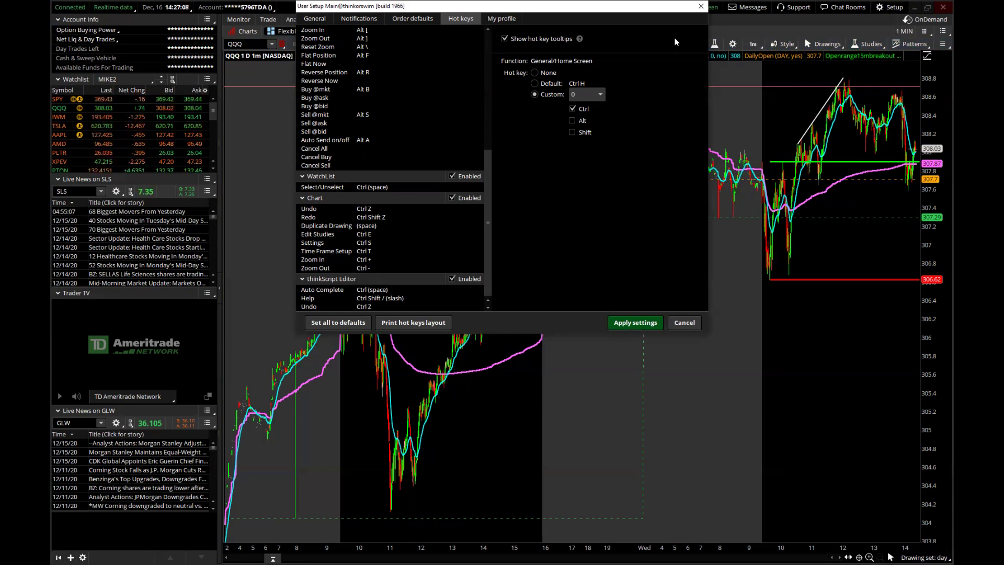
{"action": "left_click", "coordinate": [687, 325]}
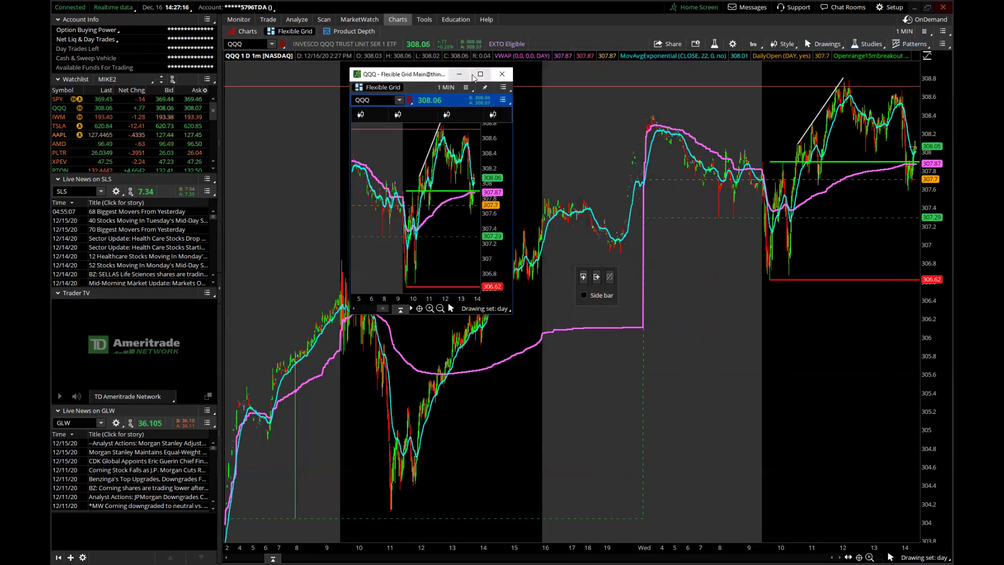
Maximize the detached QQQ chart window
{"action": "double_click", "coordinate": [482, 81]}
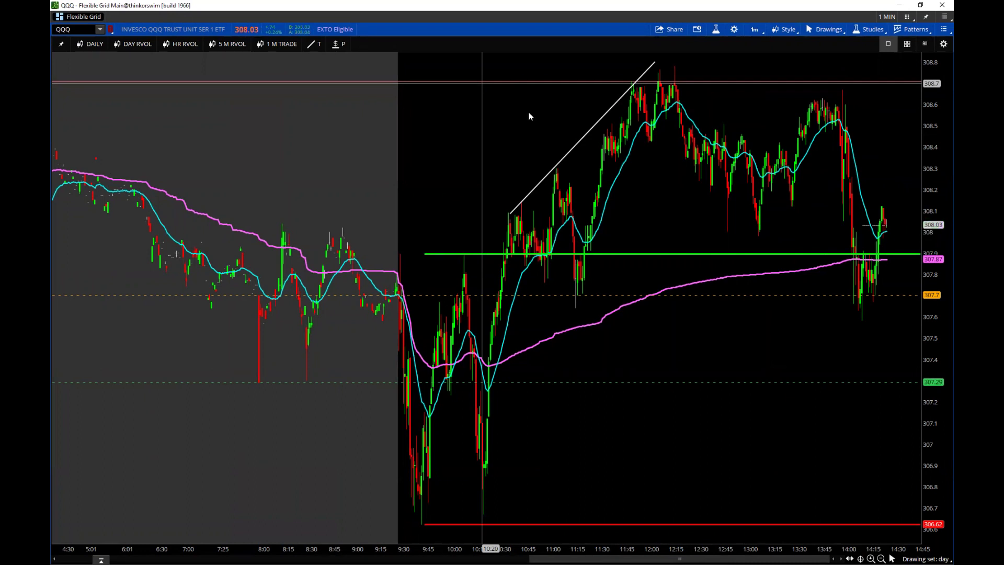
Add the Show studies toggle to the chart style options through the general chart settings and apply the change
{"action": "left_click", "coordinate": [789, 30]}
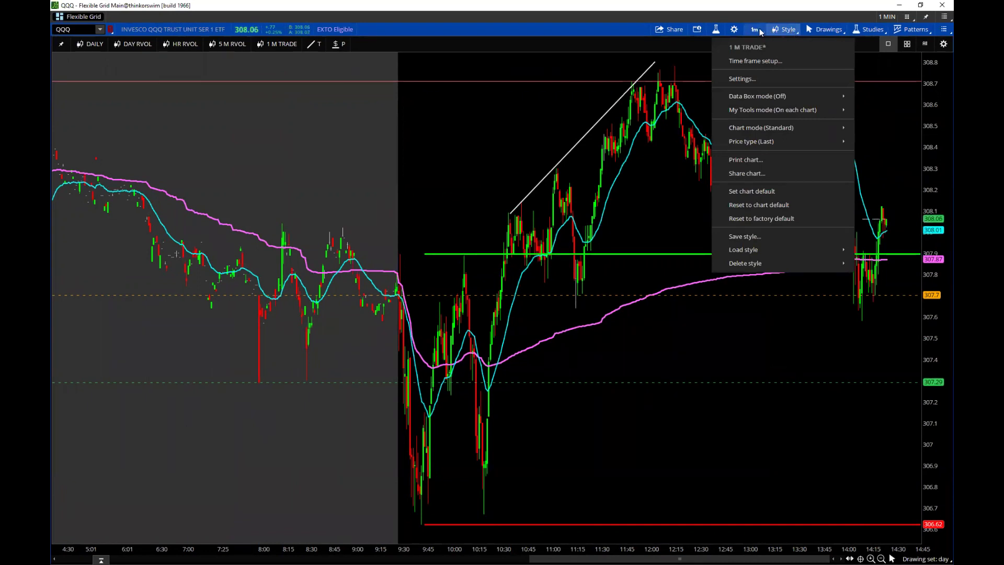
{"action": "left_click", "coordinate": [733, 29]}
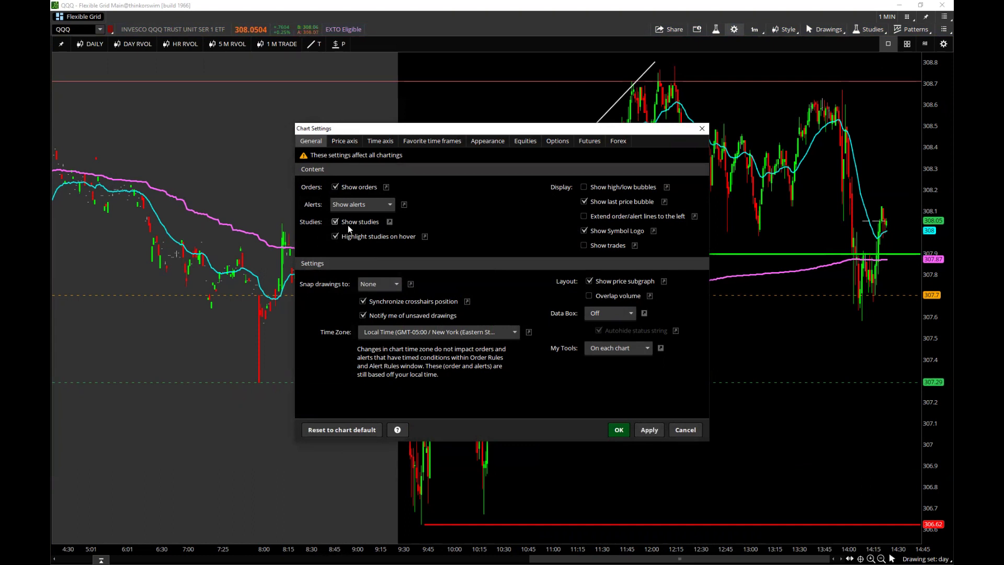
{"action": "left_click", "coordinate": [650, 430]}
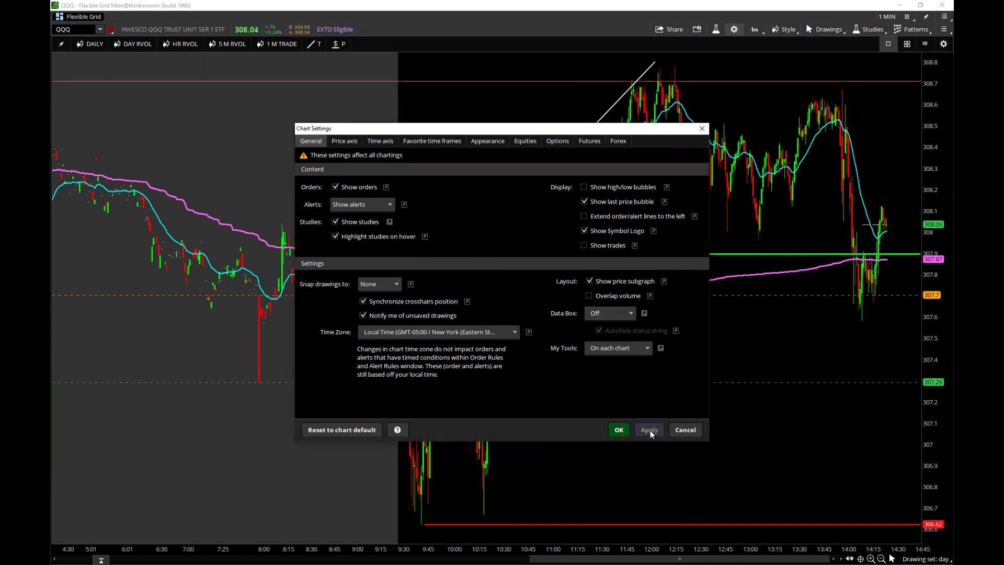
{"action": "left_click", "coordinate": [619, 429]}
Hide all studies on the QQQ chart and show them again
{"action": "left_click", "coordinate": [784, 29]}
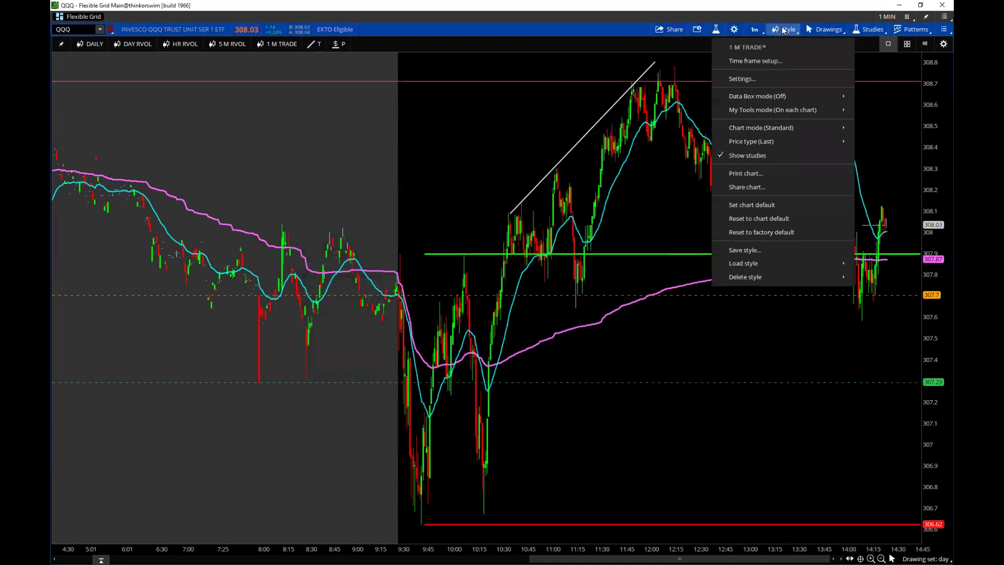
{"action": "left_click", "coordinate": [722, 156]}
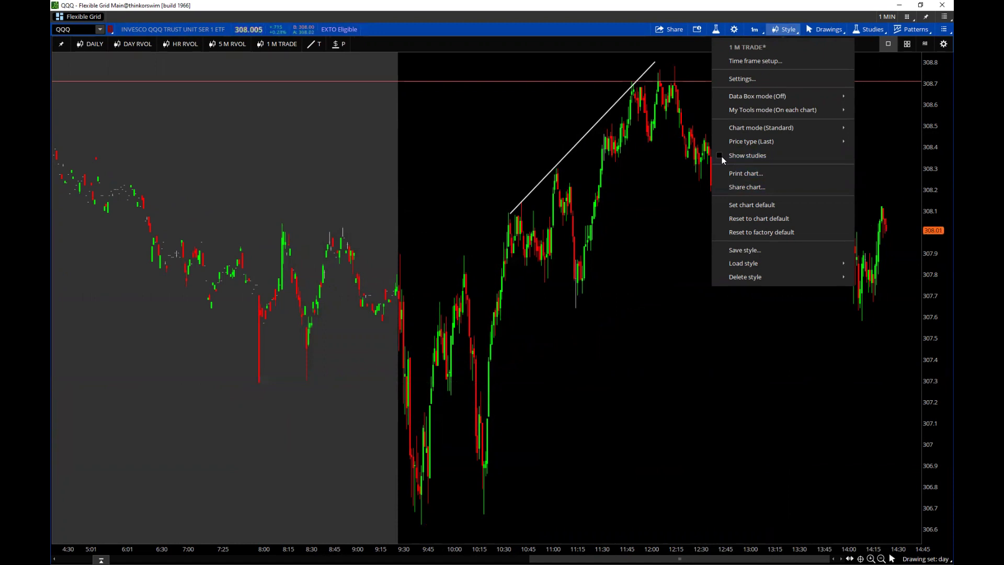
{"action": "left_click", "coordinate": [721, 155]}
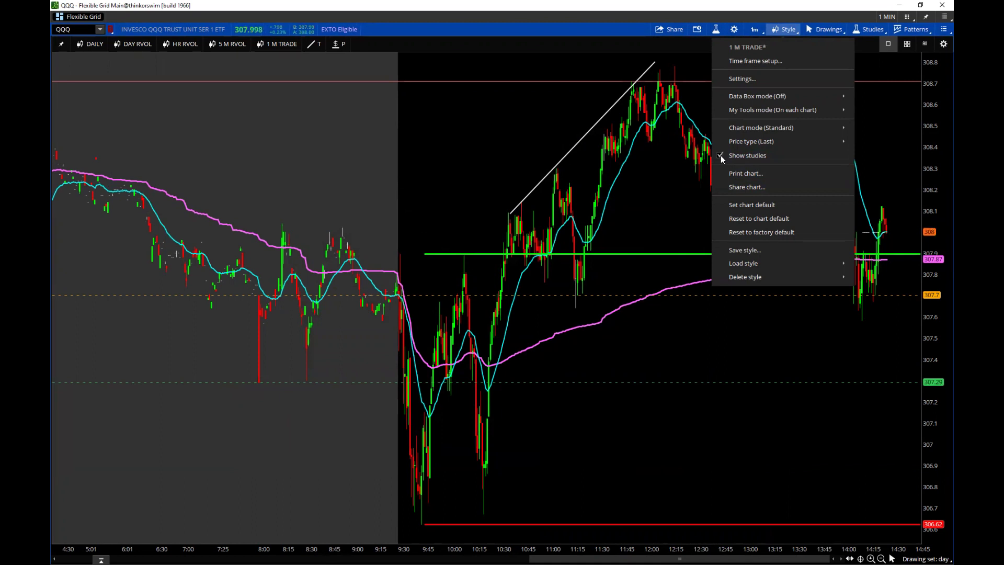
{"action": "left_click", "coordinate": [721, 155]}
{"action": "left_click", "coordinate": [530, 23]}
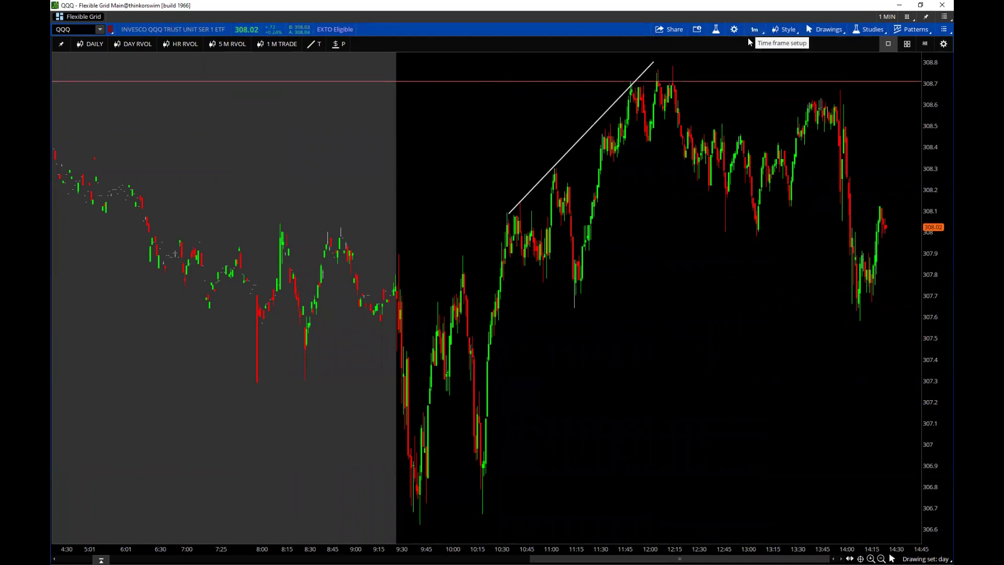
{"action": "left_click", "coordinate": [788, 30]}
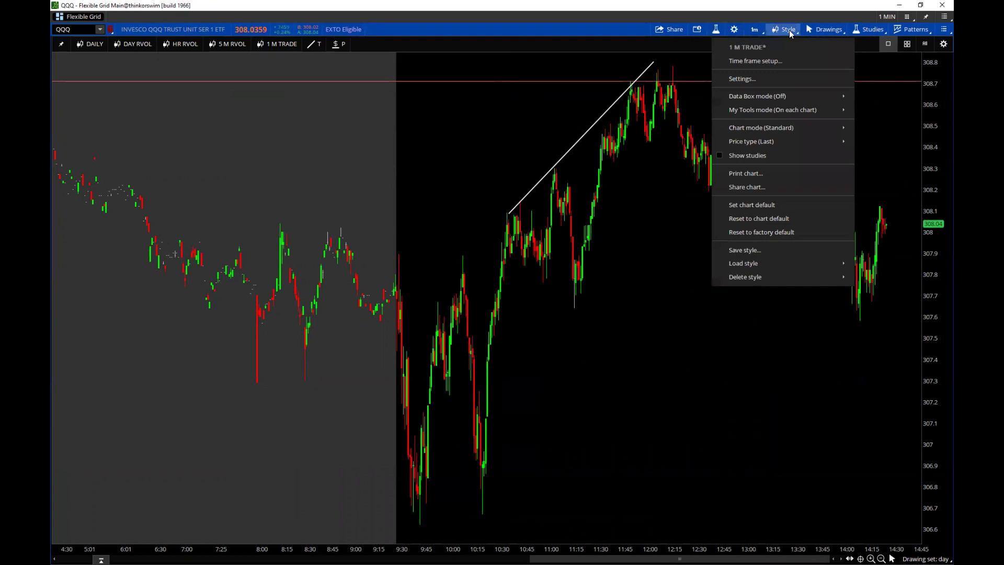
{"action": "left_click", "coordinate": [725, 156]}
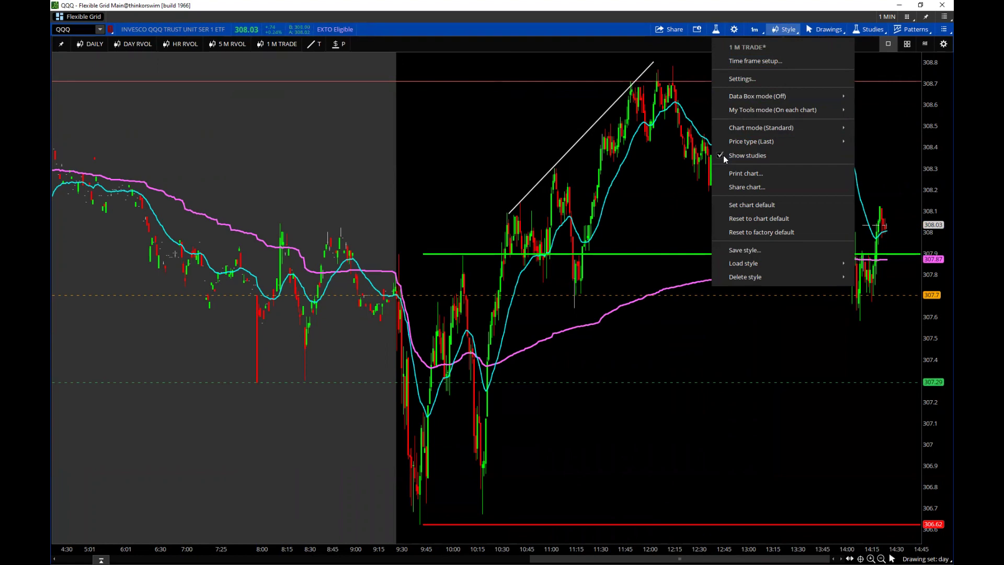
Close the detached QQQ chart window and load the saved 2 TRADE flexible grid
{"action": "left_click", "coordinate": [941, 5]}
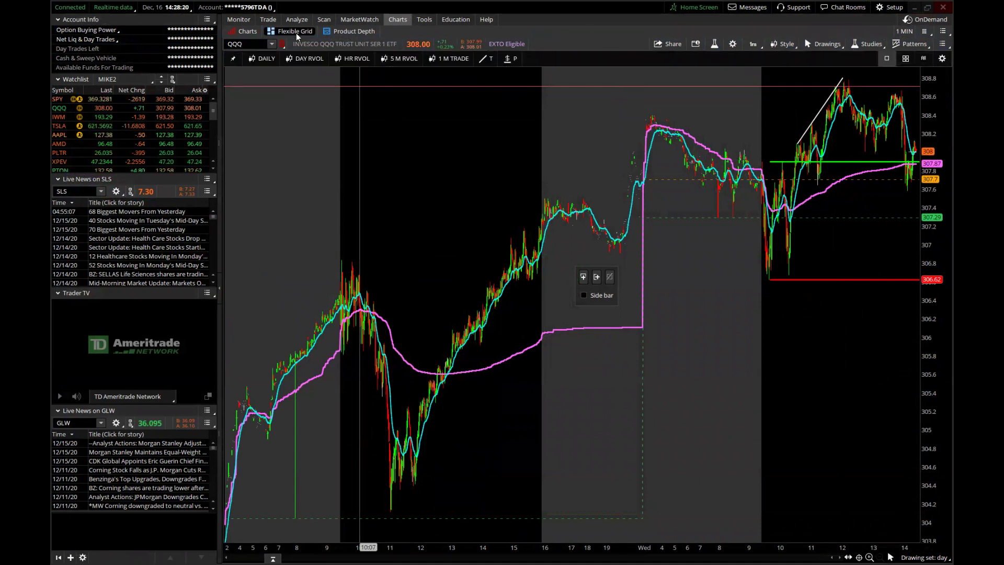
{"action": "left_click", "coordinate": [910, 32]}
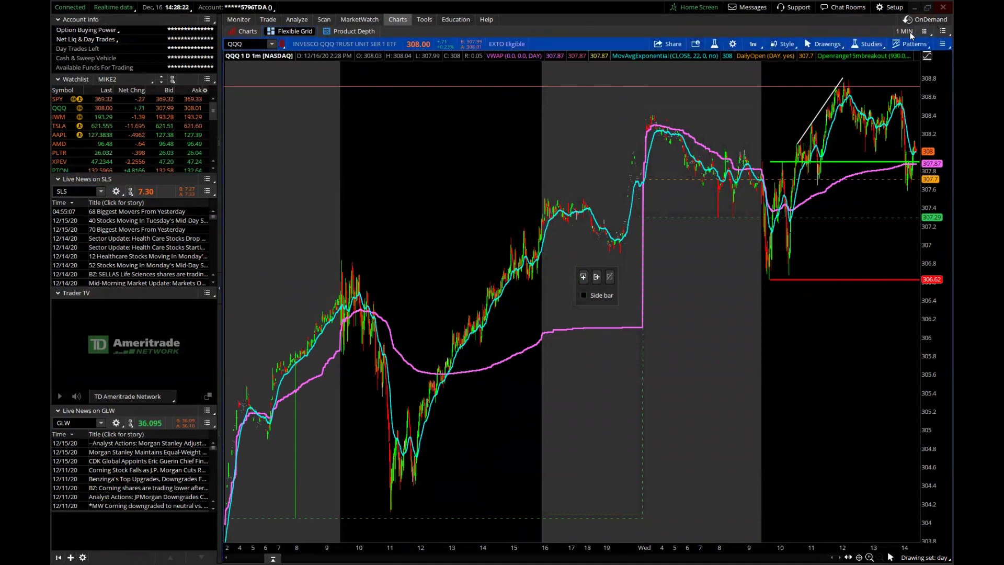
{"action": "left_click", "coordinate": [923, 32]}
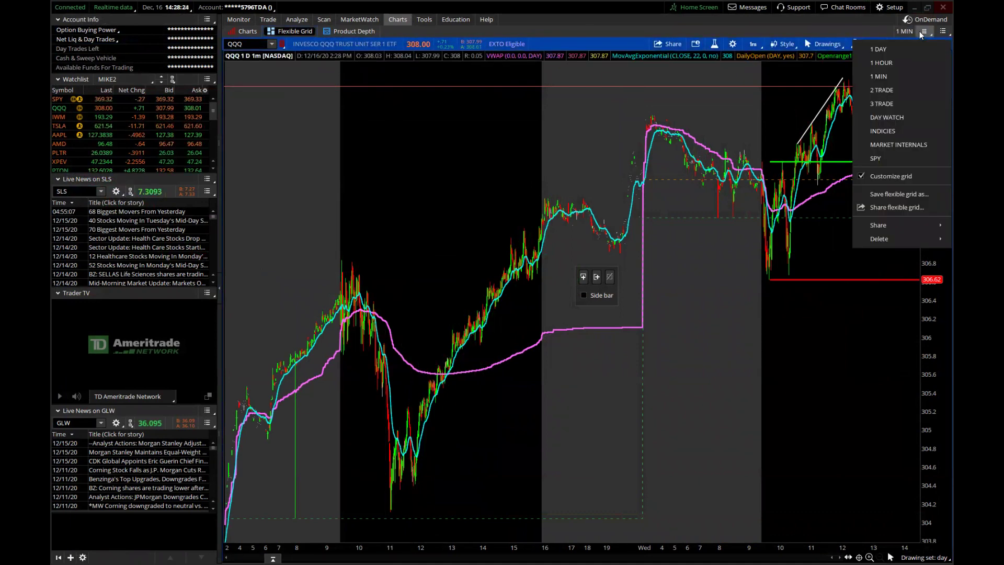
{"action": "left_click", "coordinate": [890, 94]}
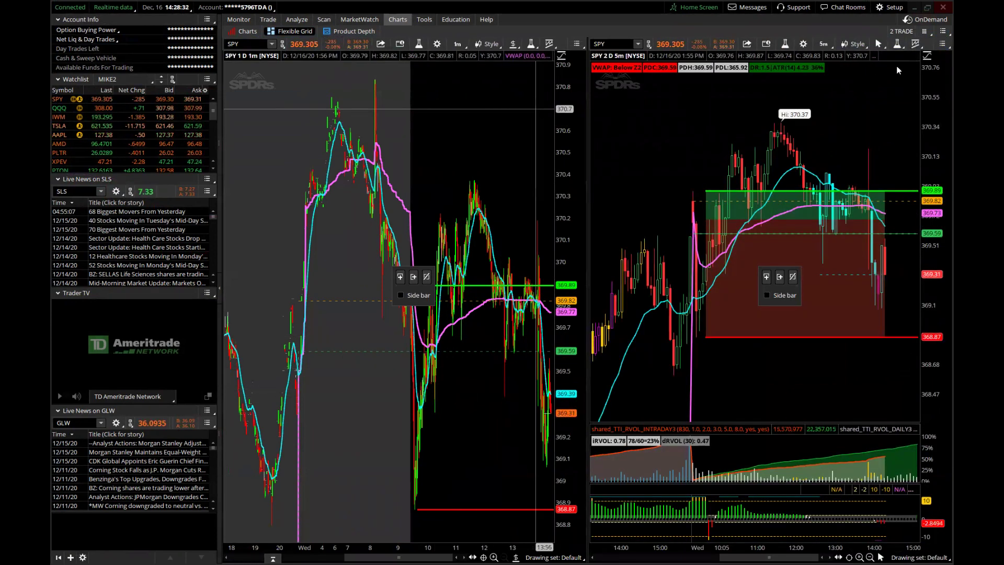
Detach the 2 TRADE grid into its own window and maximize it
{"action": "left_click", "coordinate": [941, 30]}
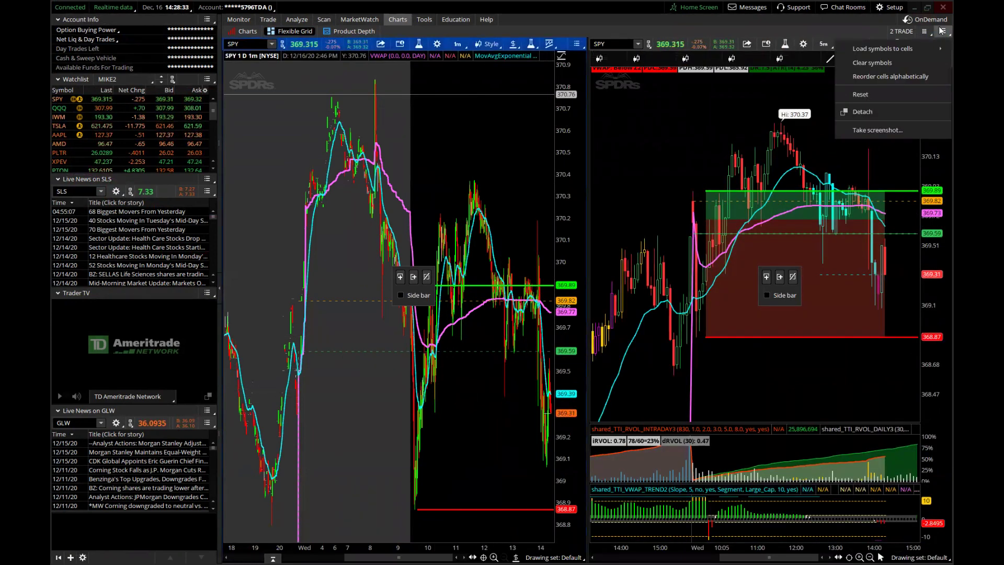
{"action": "left_click", "coordinate": [870, 111]}
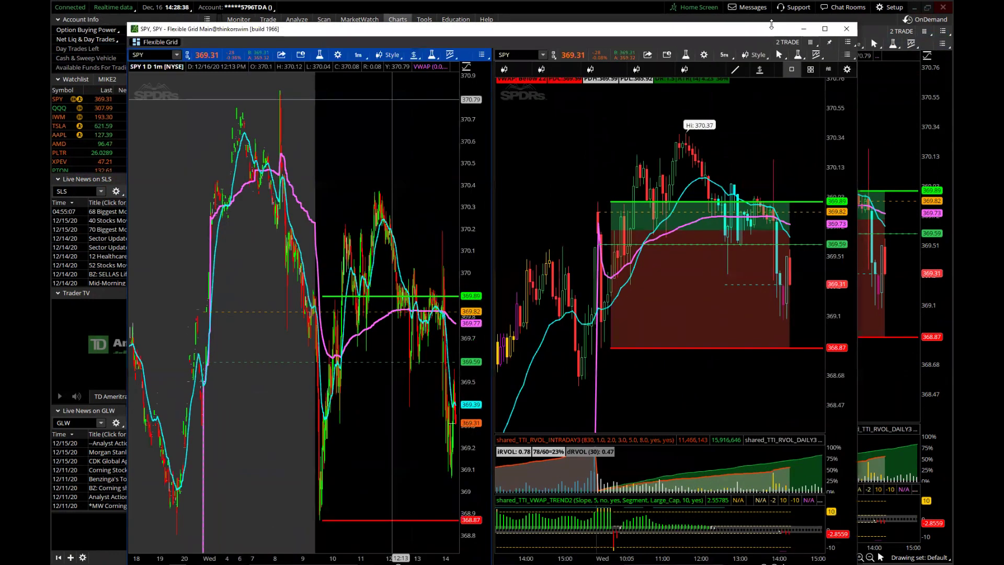
{"action": "left_click", "coordinate": [826, 33]}
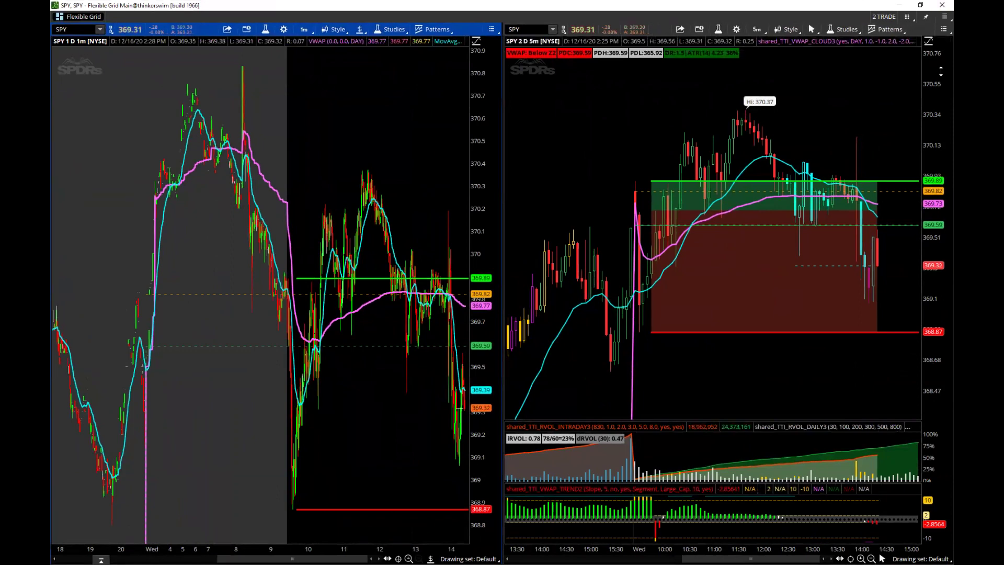
Load PTON in the one-minute chart only and compare its morning session with the five-minute SPY chart
{"action": "scroll", "coordinate": [162, 66], "scroll_direction": "up", "scroll_amount": 5}
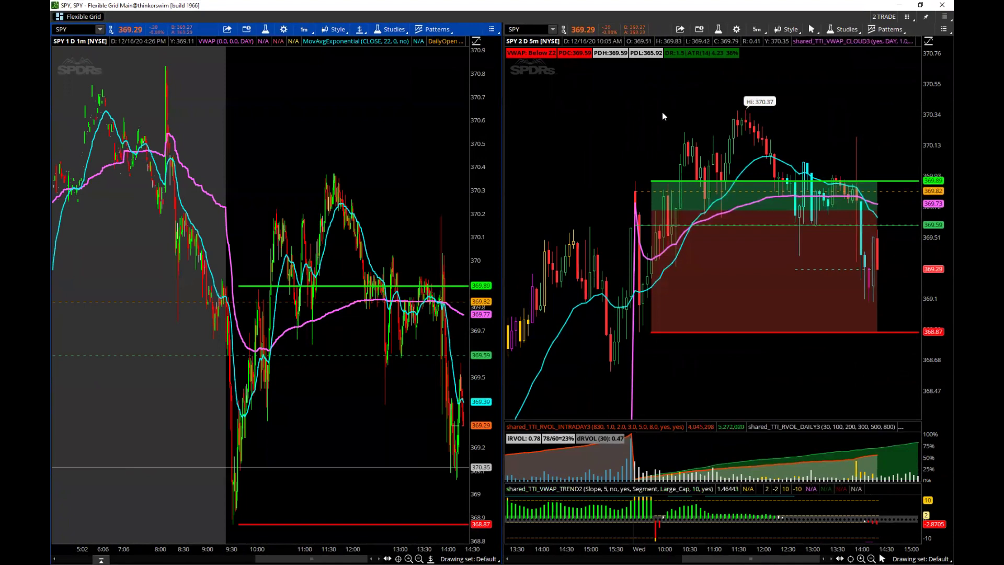
{"action": "left_click", "coordinate": [91, 30]}
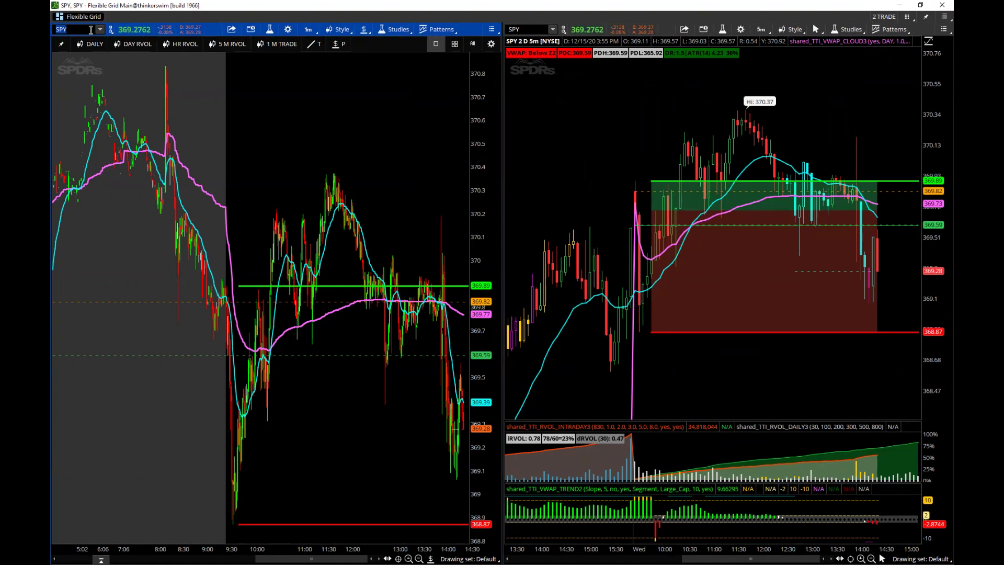
{"action": "type", "text": "N"}
{"action": "key", "text": "Return"}
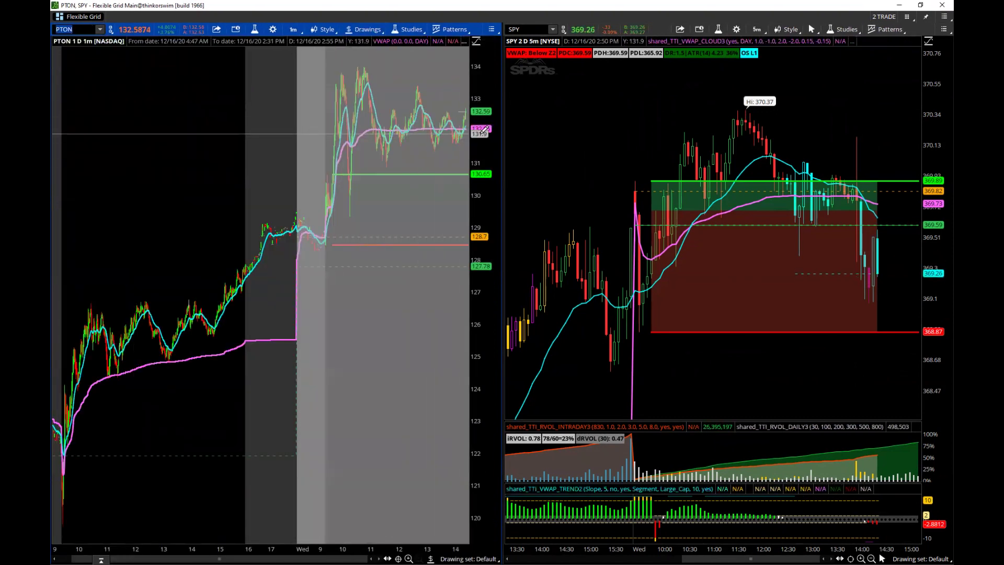
{"action": "left_click_drag", "start_coordinate": [79, 370], "coordinate": [186, 370]}
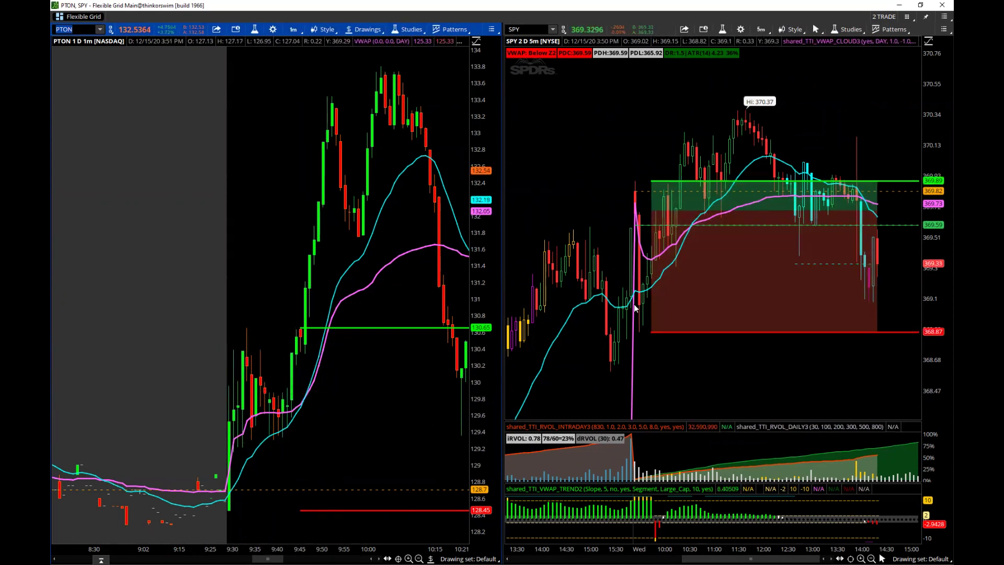
{"action": "left_click_drag", "start_coordinate": [604, 334], "coordinate": [762, 302]}
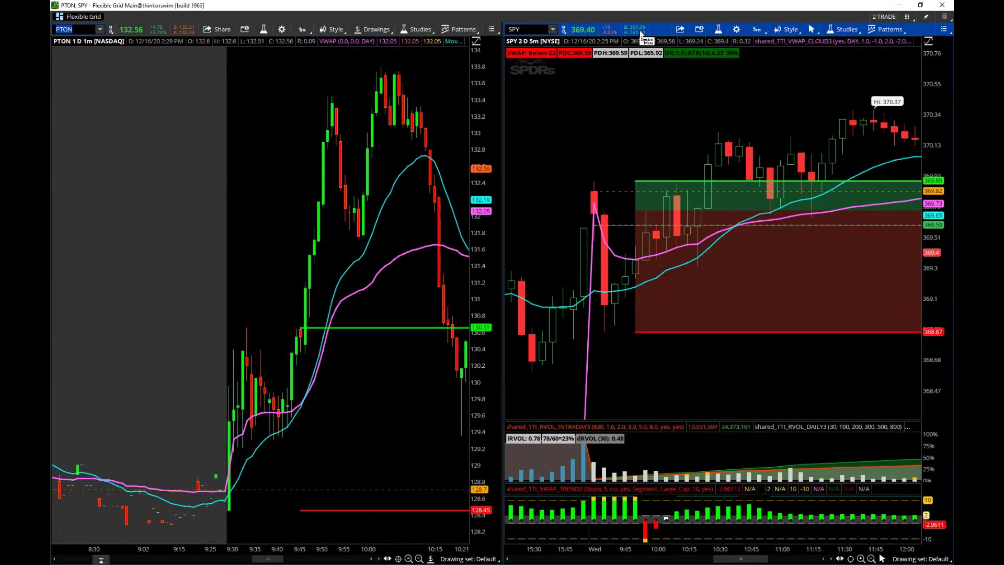
Link the five-minute and one-minute charts to each other with the Brown symbol link
{"action": "mouse_move", "coordinate": [586, 32]}
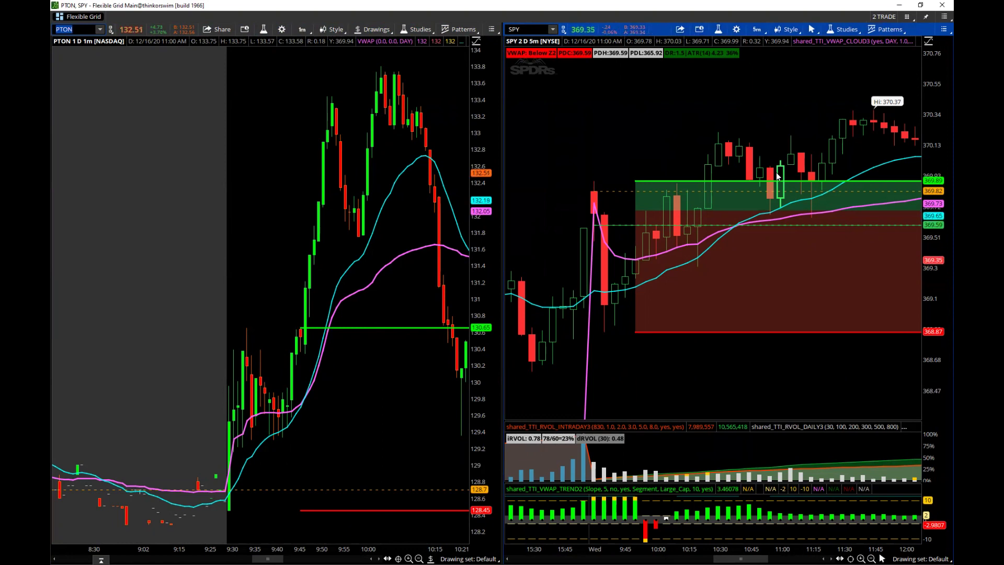
{"action": "left_click", "coordinate": [563, 30]}
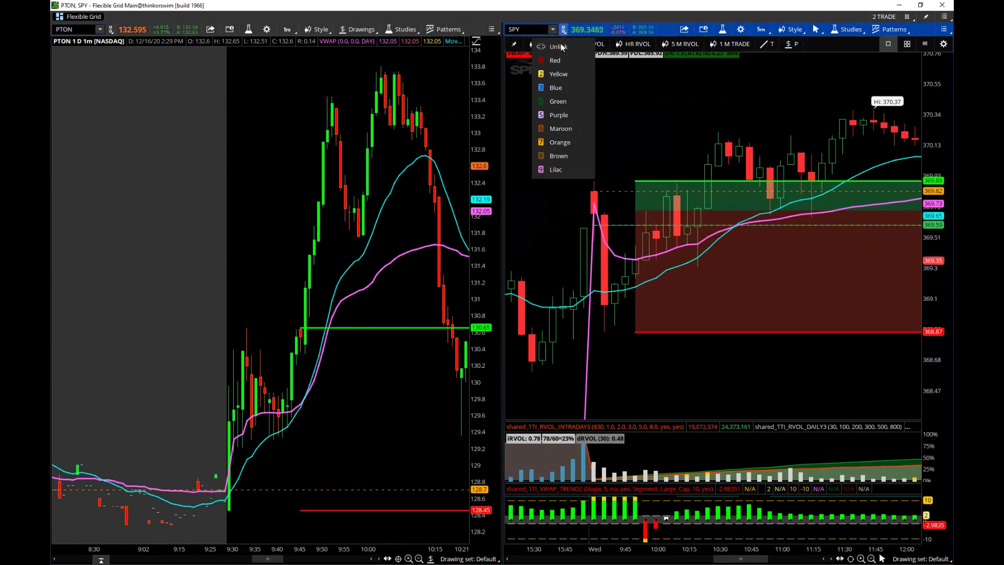
{"action": "left_click", "coordinate": [566, 153]}
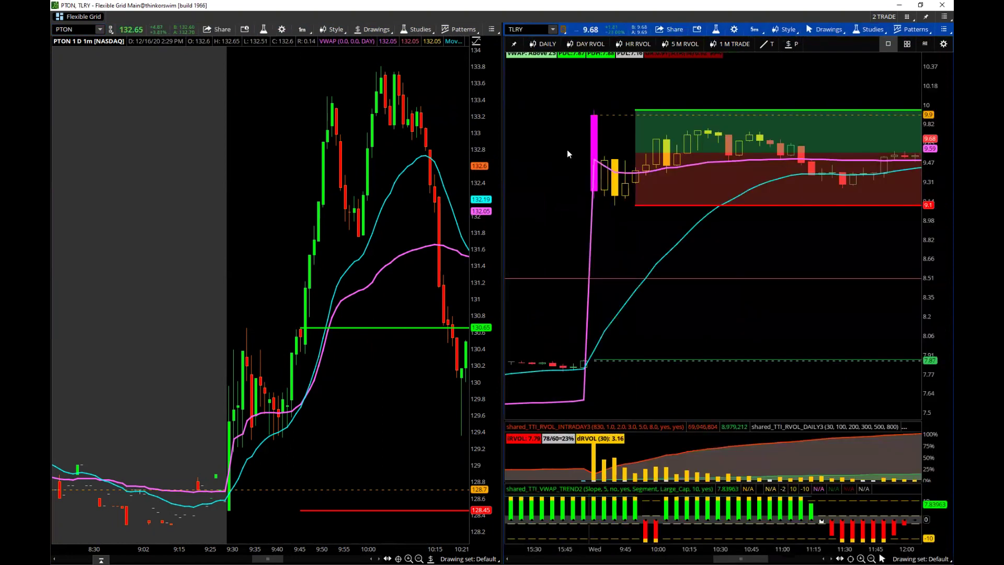
{"action": "left_click", "coordinate": [111, 29]}
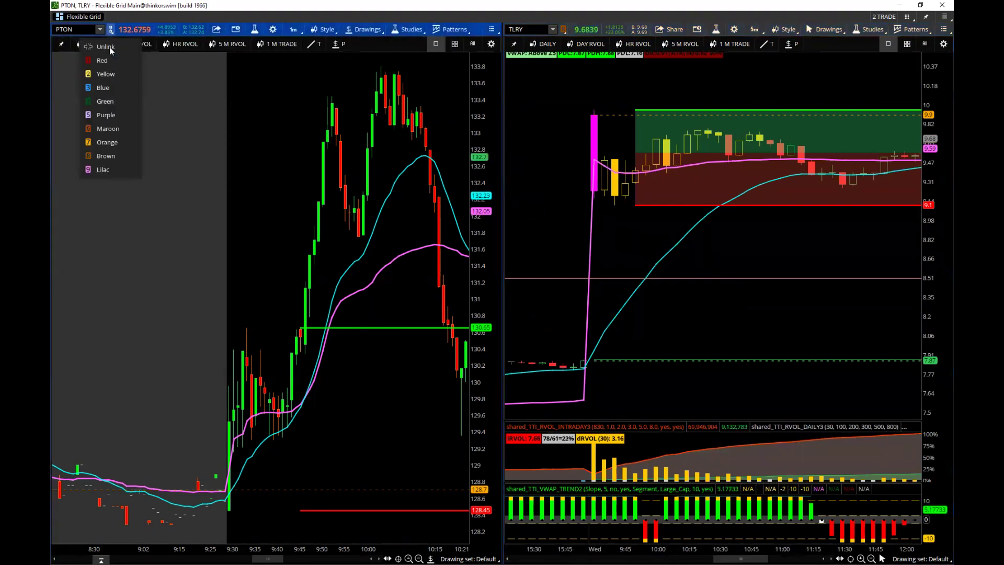
{"action": "left_click", "coordinate": [104, 156]}
Load PTON into both linked charts and compare its opening price action on the one-minute and five-minute time frames
{"action": "left_click", "coordinate": [75, 29]}
{"action": "type", "text": "PTON"}
{"action": "key", "text": "Return"}
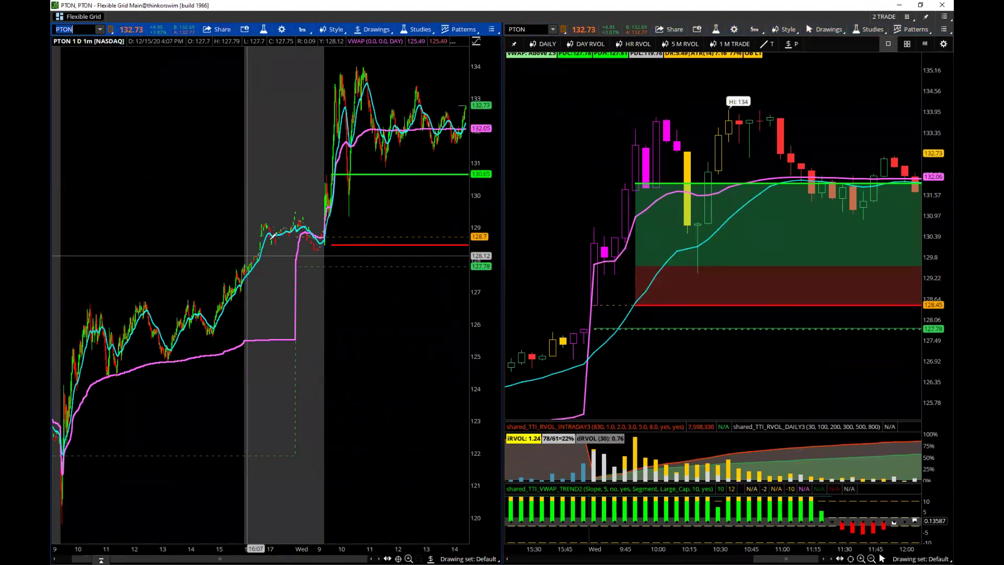
{"action": "left_click_drag", "start_coordinate": [313, 207], "coordinate": [588, 207]}
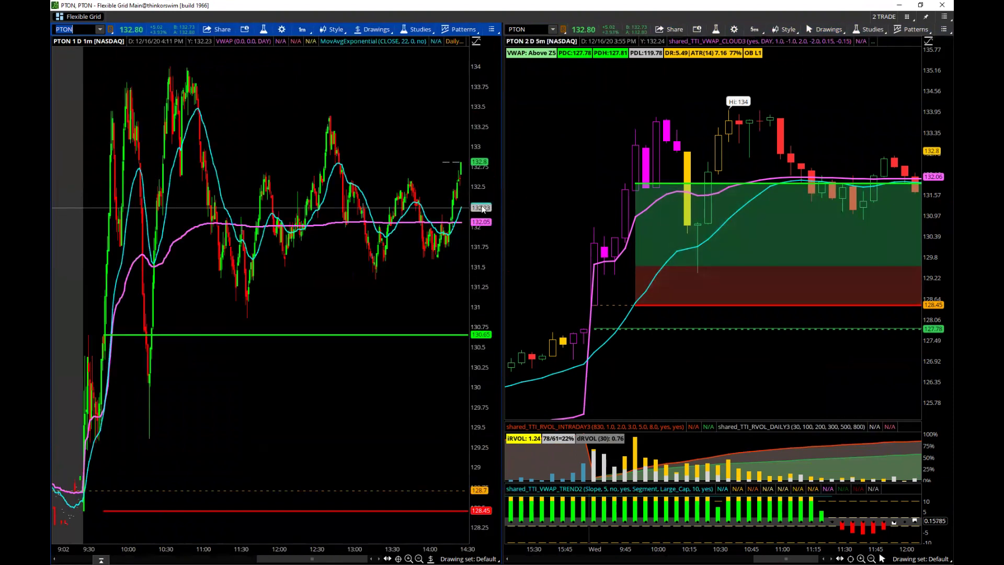
{"action": "left_click_drag", "start_coordinate": [71, 347], "coordinate": [134, 353]}
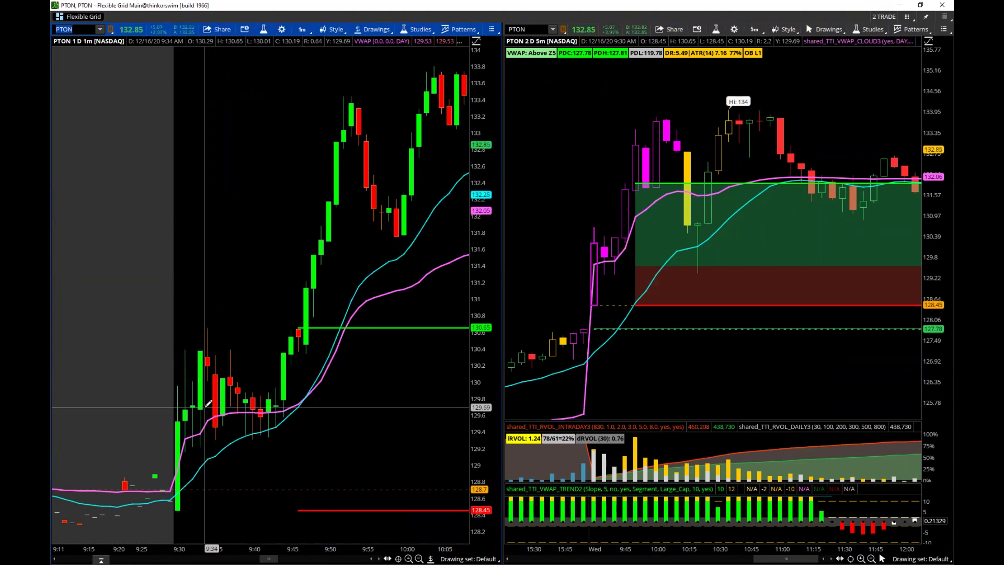
{"action": "left_click_drag", "start_coordinate": [583, 291], "coordinate": [708, 260]}
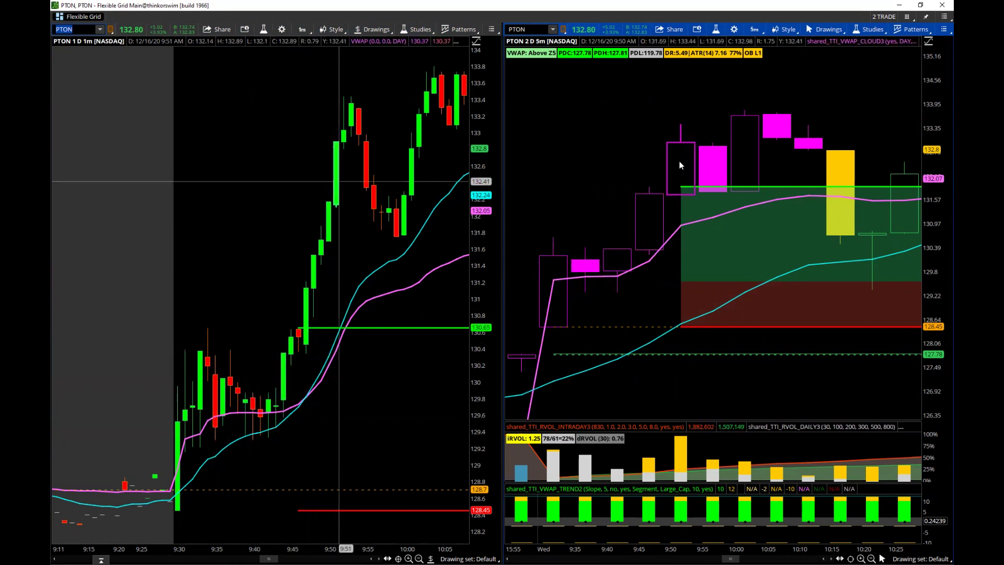
{"action": "left_click", "coordinate": [870, 557]}
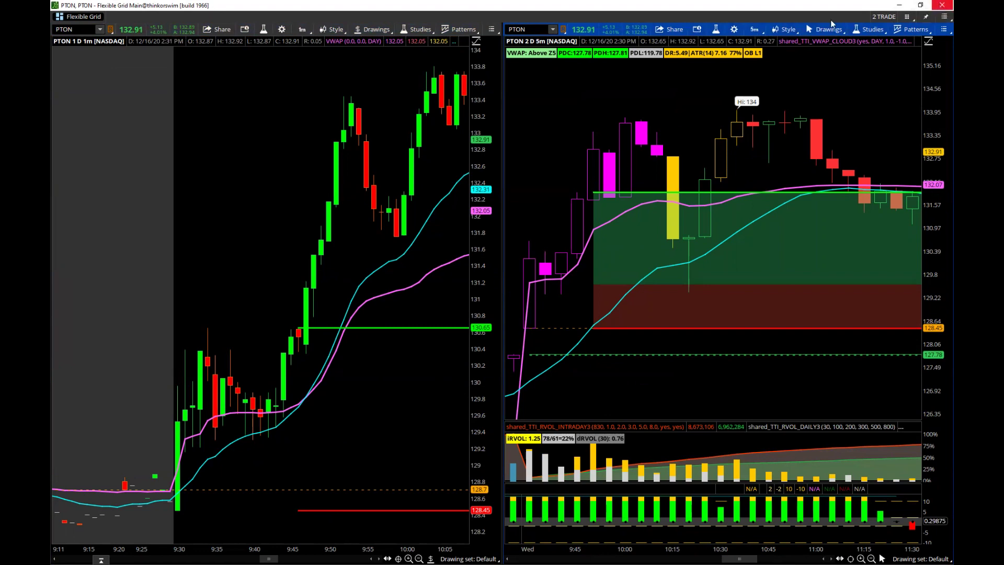
Leave the detached grid, switch to the standard Charts view and detach its empty chart into a separate window
{"action": "left_click", "coordinate": [921, 5]}
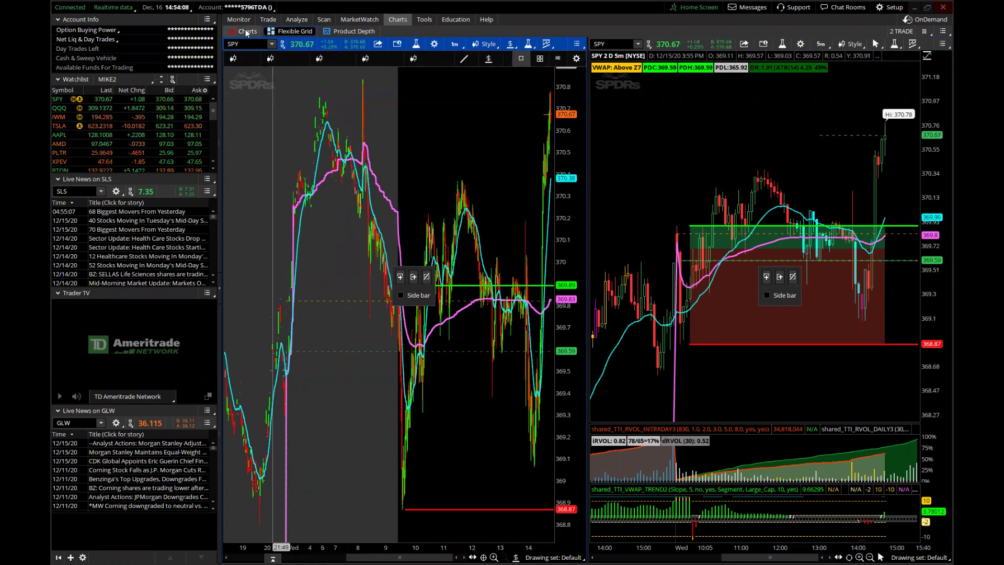
{"action": "left_click", "coordinate": [246, 32]}
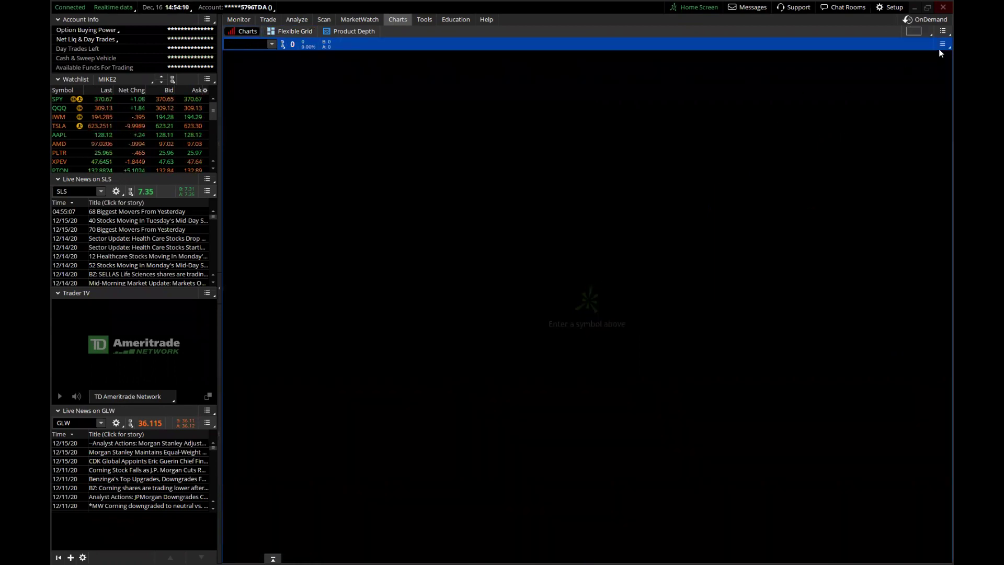
{"action": "left_click", "coordinate": [941, 33]}
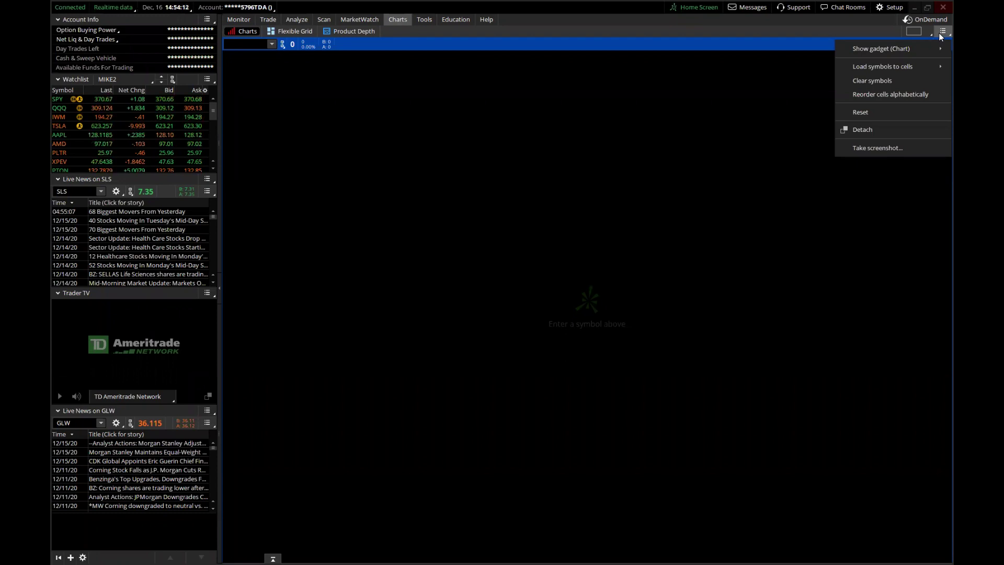
{"action": "left_click", "coordinate": [872, 129]}
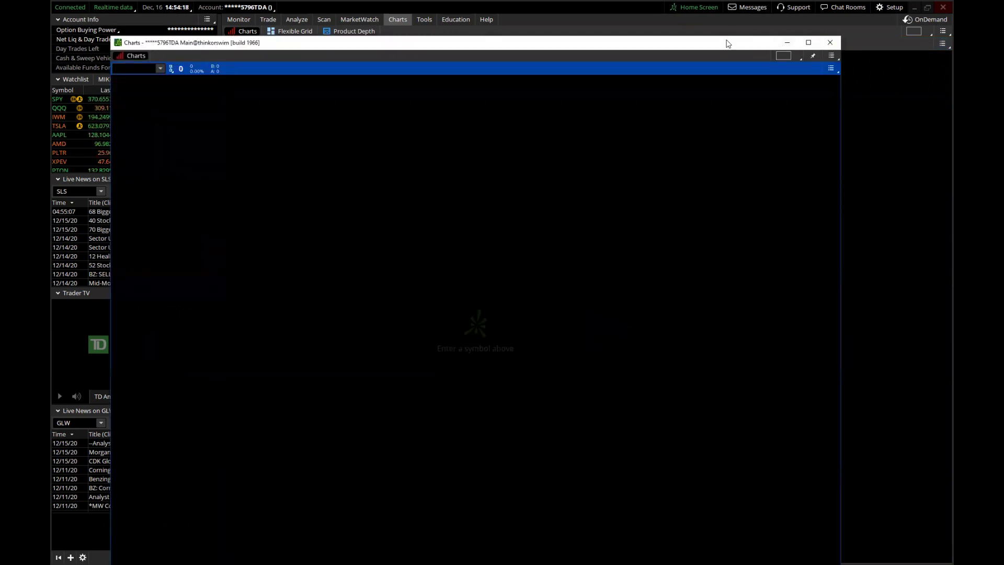
{"action": "left_click_drag", "start_coordinate": [727, 43], "coordinate": [743, 26]}
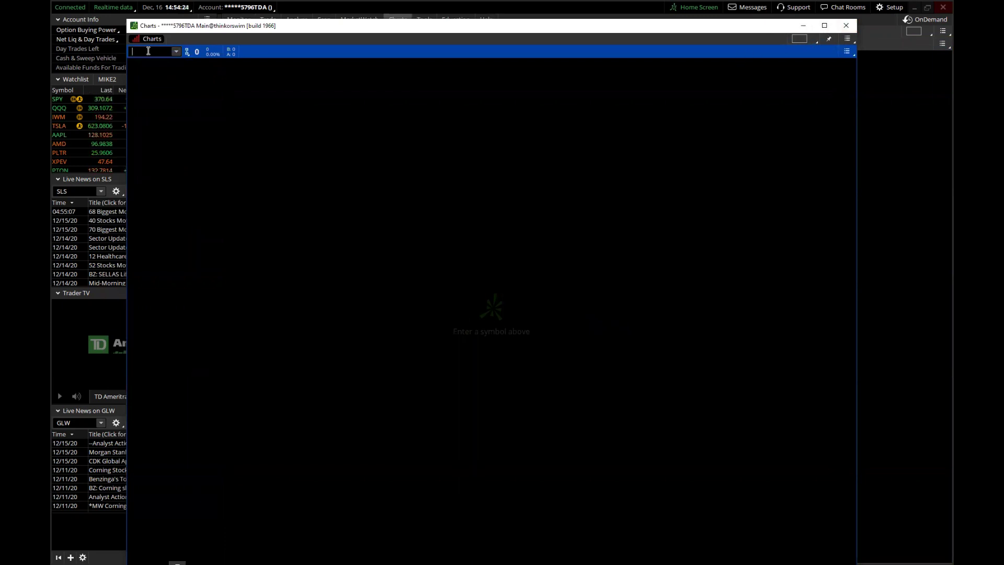
Load PTON into the detached chart and look over its style options
{"action": "key", "text": "Return"}
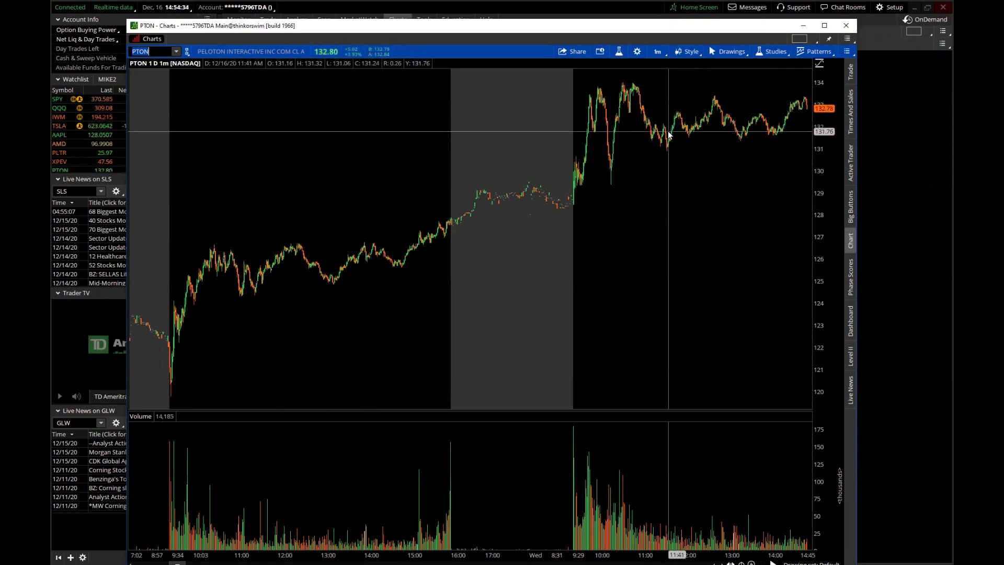
{"action": "left_click", "coordinate": [689, 52]}
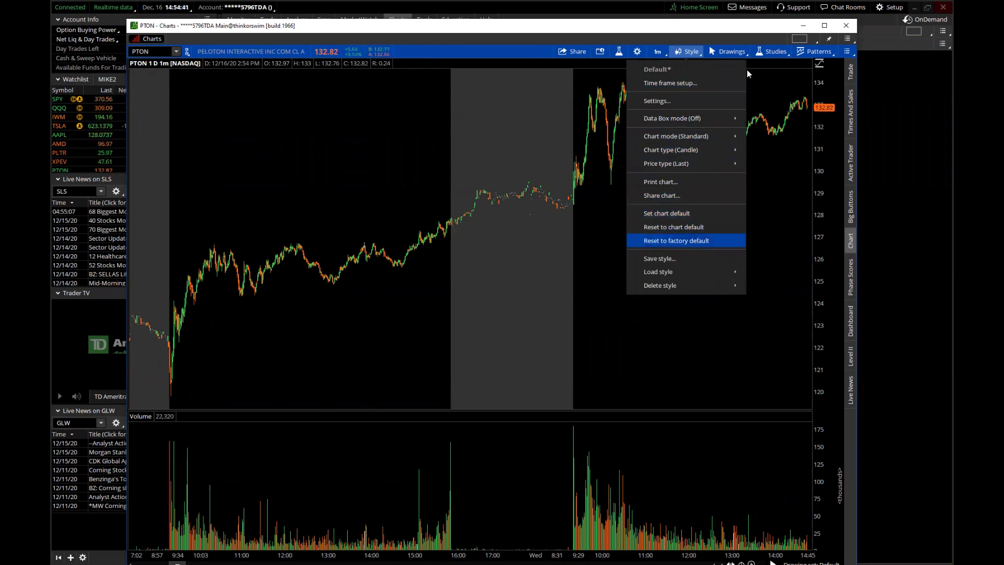
{"action": "left_click", "coordinate": [732, 32]}
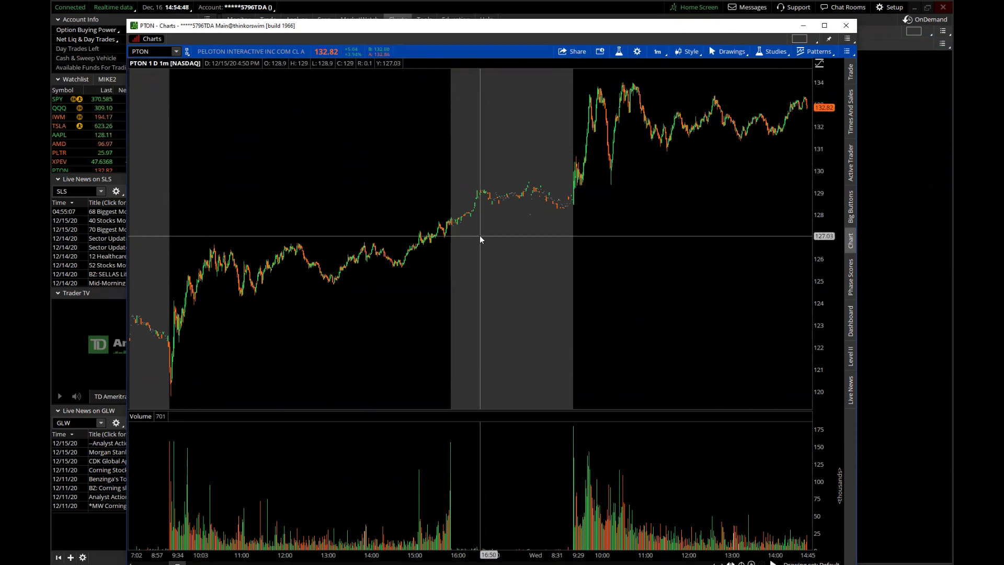
{"action": "left_click", "coordinate": [617, 53]}
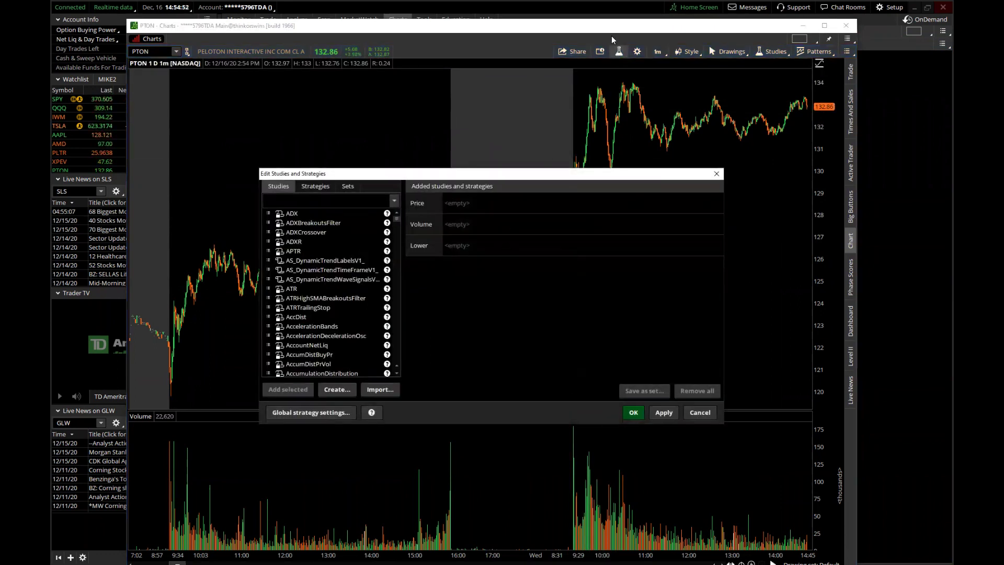
{"action": "left_click", "coordinate": [289, 203]}
{"action": "mouse_move", "coordinate": [397, 218]}
{"action": "left_mouse_down"}
{"action": "mouse_move", "coordinate": [399, 334]}
{"action": "mouse_move", "coordinate": [386, 222]}
{"action": "left_mouse_up"}
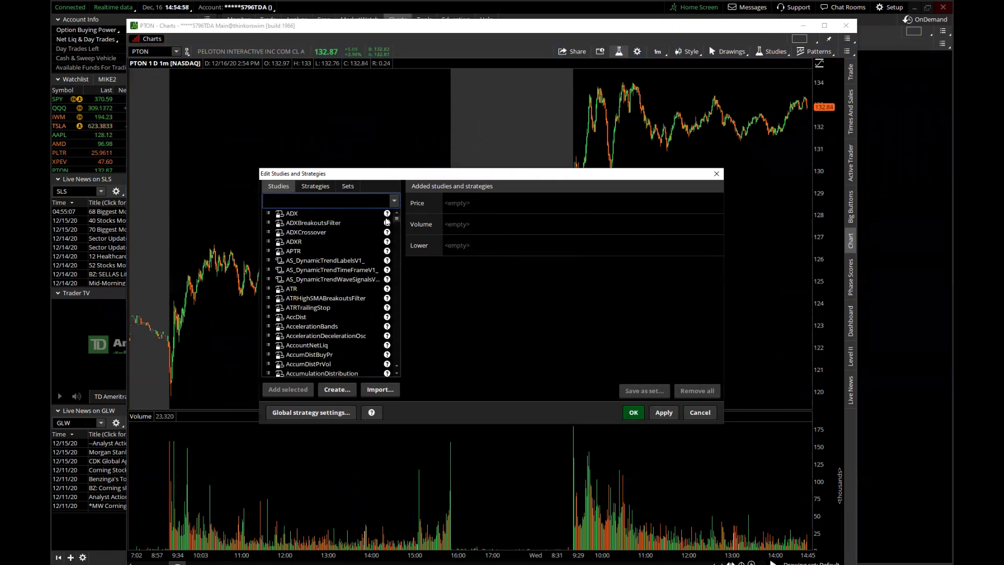
{"action": "left_click", "coordinate": [691, 413]}
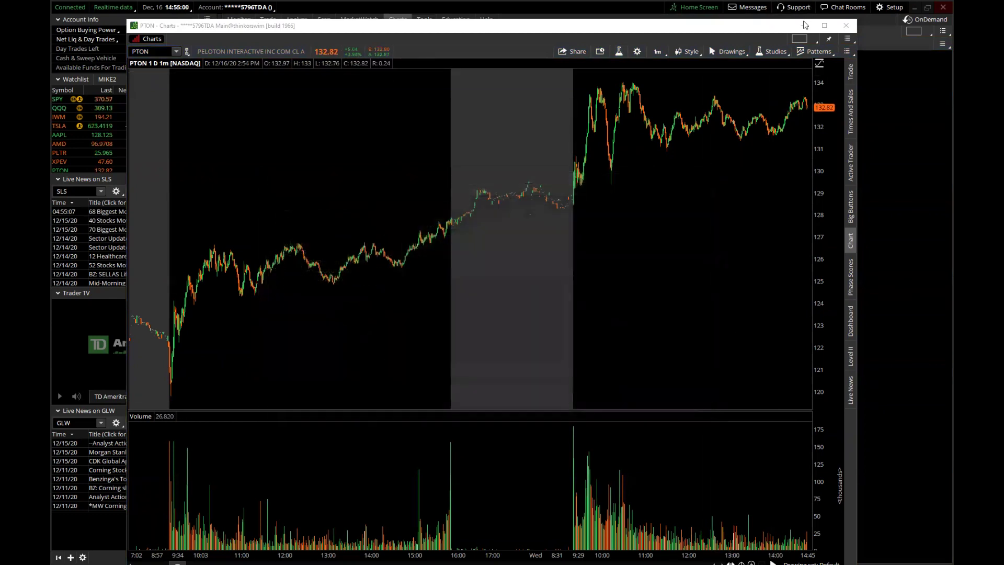
Maximize the detached PTON chart window and look through the study categories available to add
{"action": "left_click", "coordinate": [825, 25]}
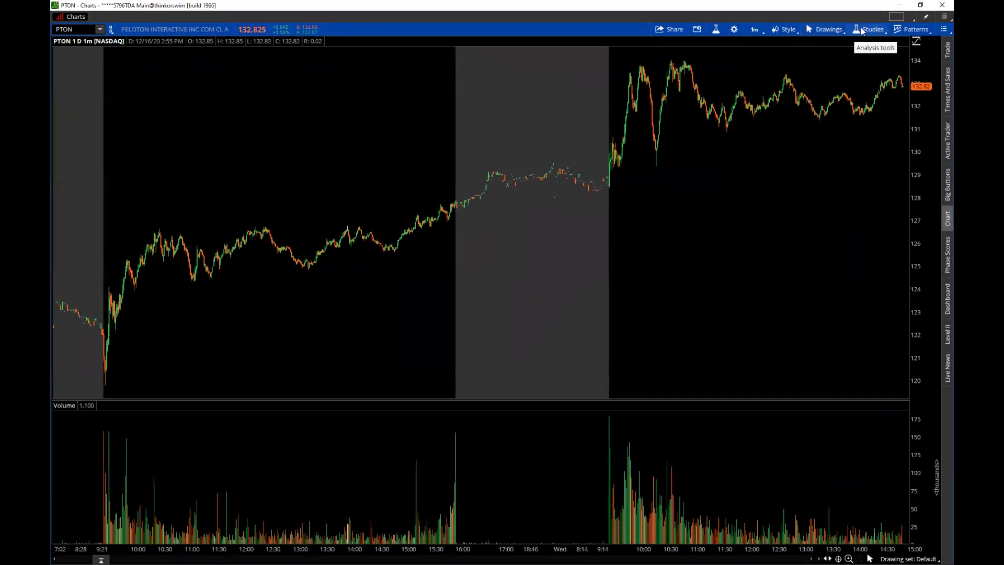
{"action": "left_click", "coordinate": [862, 30]}
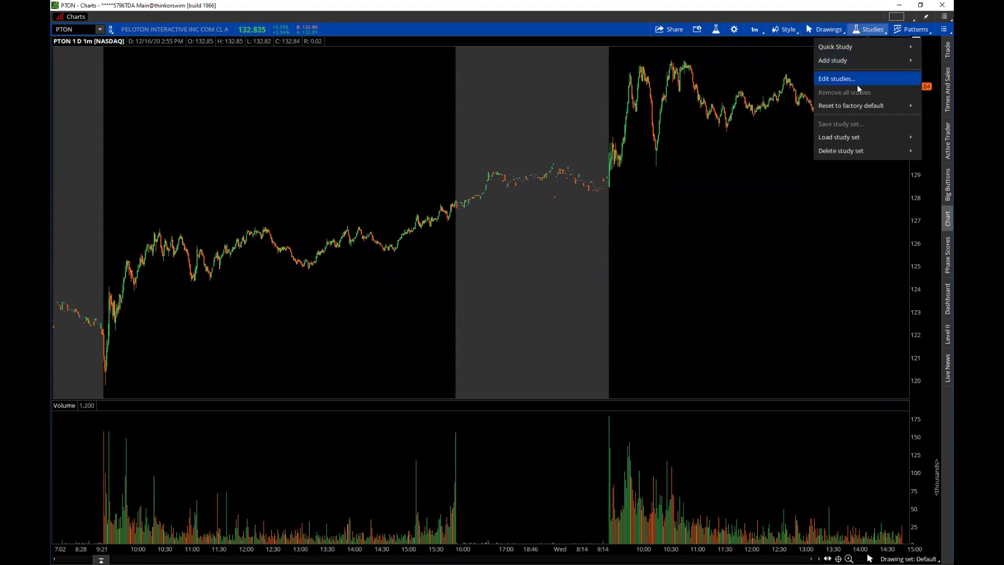
{"action": "mouse_move", "coordinate": [855, 137]}
{"action": "mouse_move", "coordinate": [839, 59]}
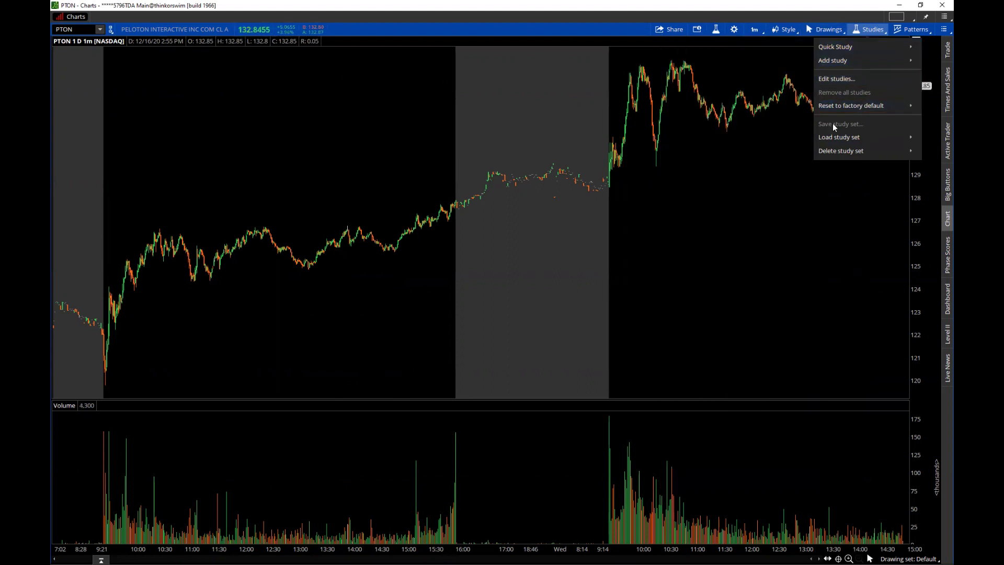
{"action": "mouse_move", "coordinate": [809, 105]}
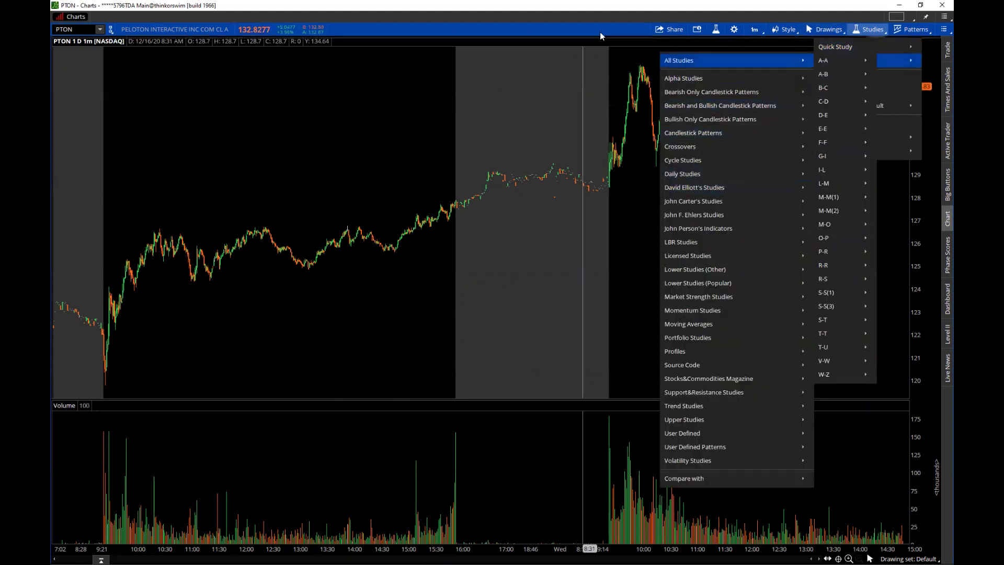
{"action": "left_click", "coordinate": [585, 43]}
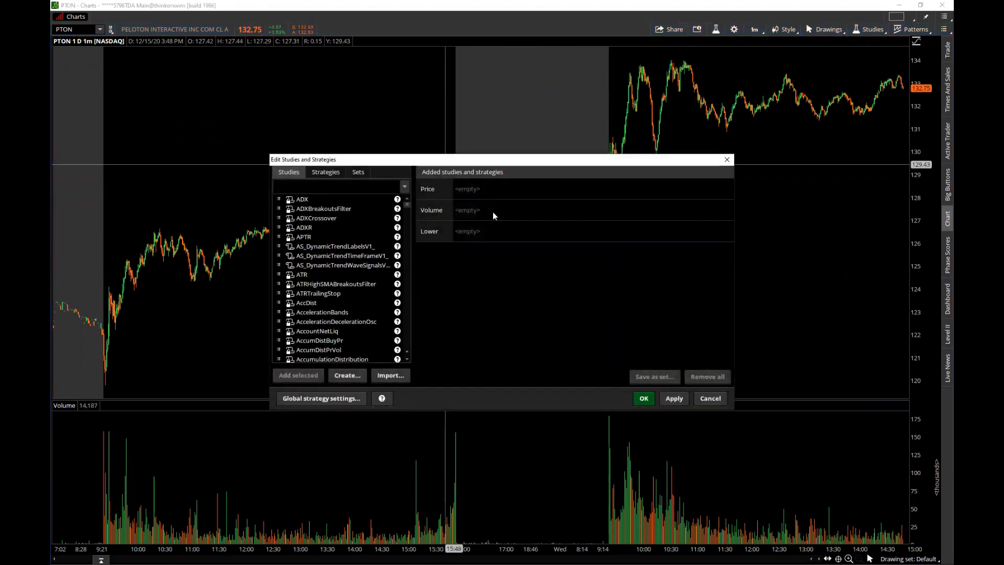
Search the study list for VWAP and add the VWAP study to the price chart
{"action": "left_click", "coordinate": [365, 184]}
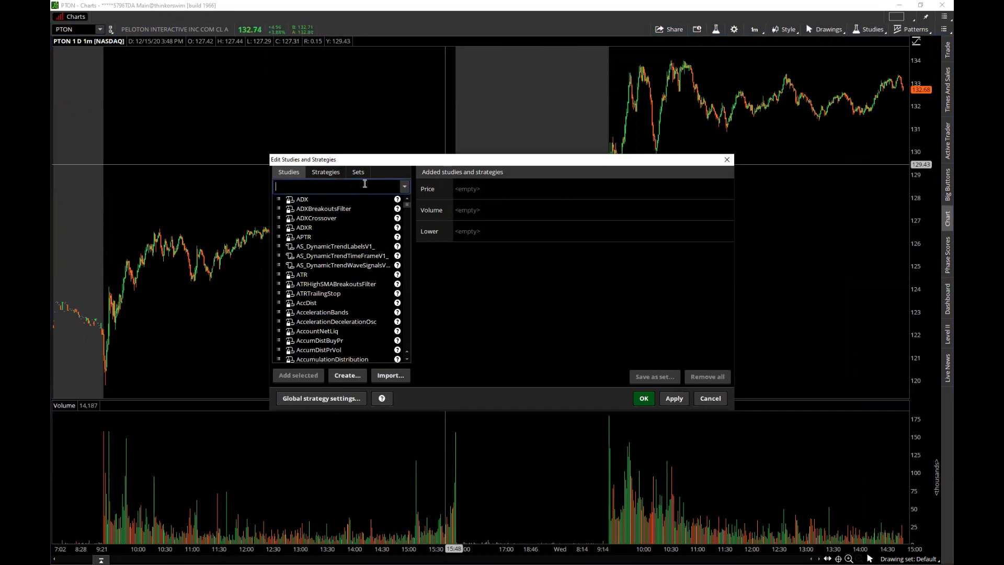
{"action": "type", "text": "VWAP"}
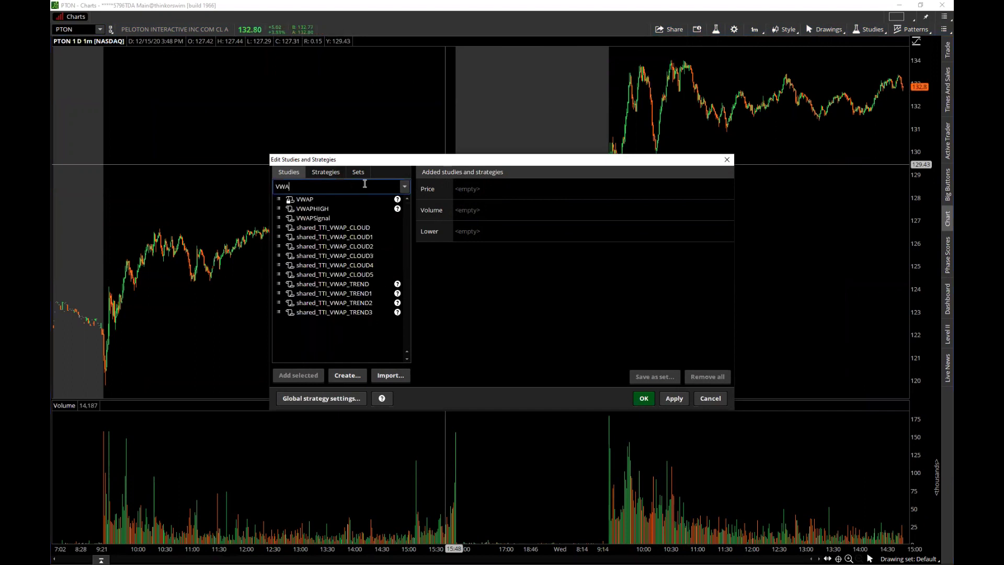
{"action": "double_click", "coordinate": [307, 199]}
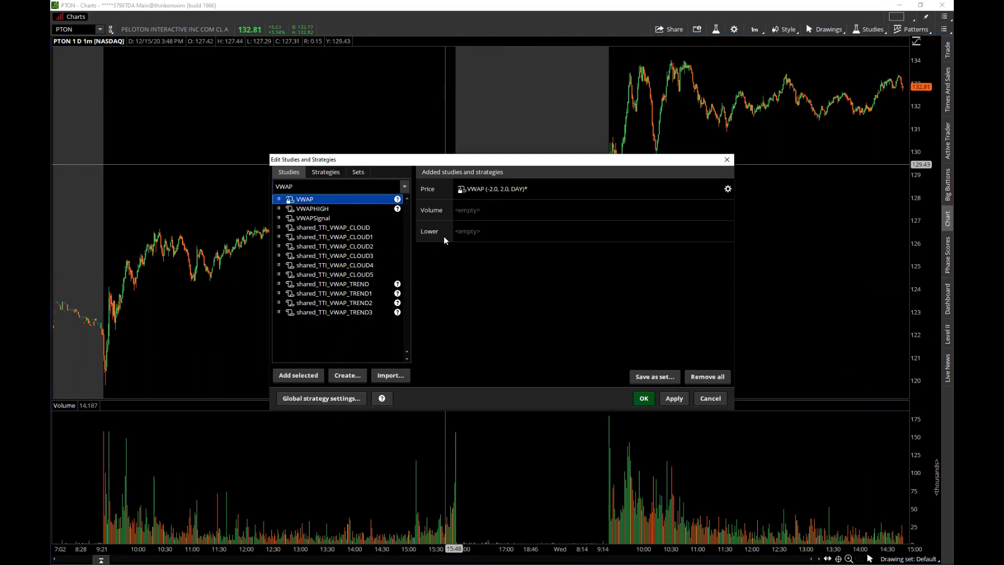
Set the VWAP study's num dev dn and num dev up inputs to 0.0
{"action": "left_click", "coordinate": [487, 191]}
{"action": "double_click", "coordinate": [508, 190]}
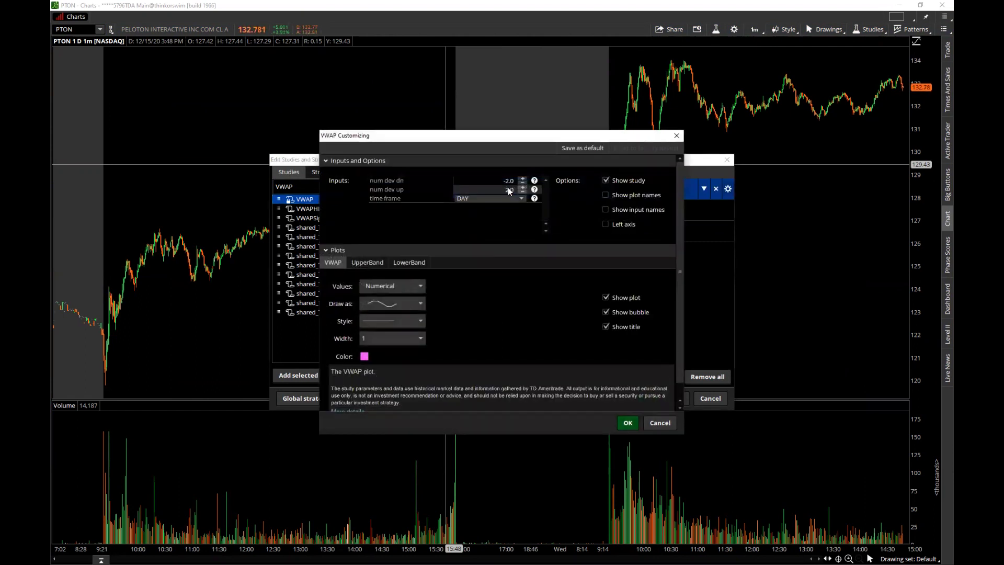
{"action": "left_click", "coordinate": [507, 180]}
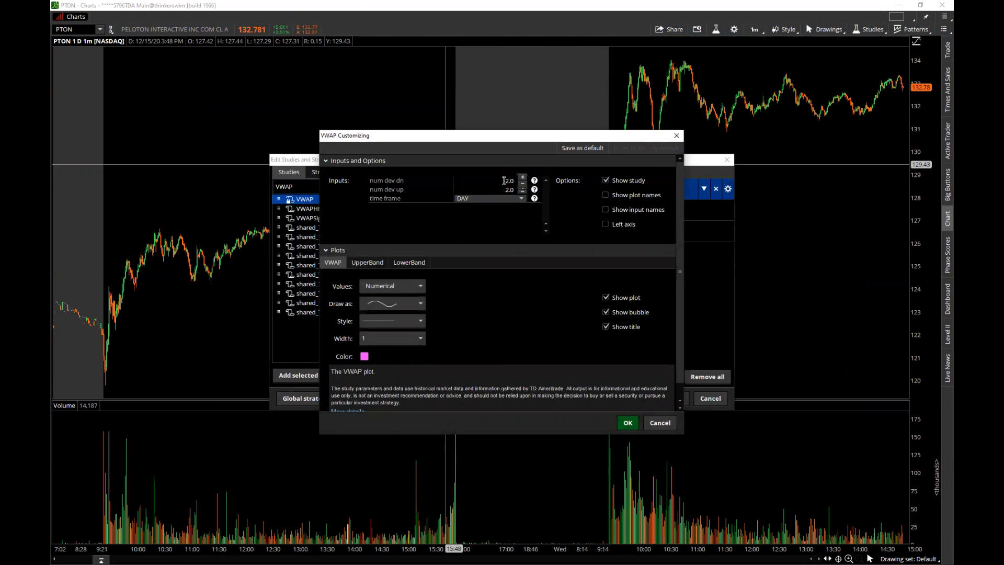
{"action": "left_click", "coordinate": [521, 179]}
{"action": "left_click", "coordinate": [521, 178]}
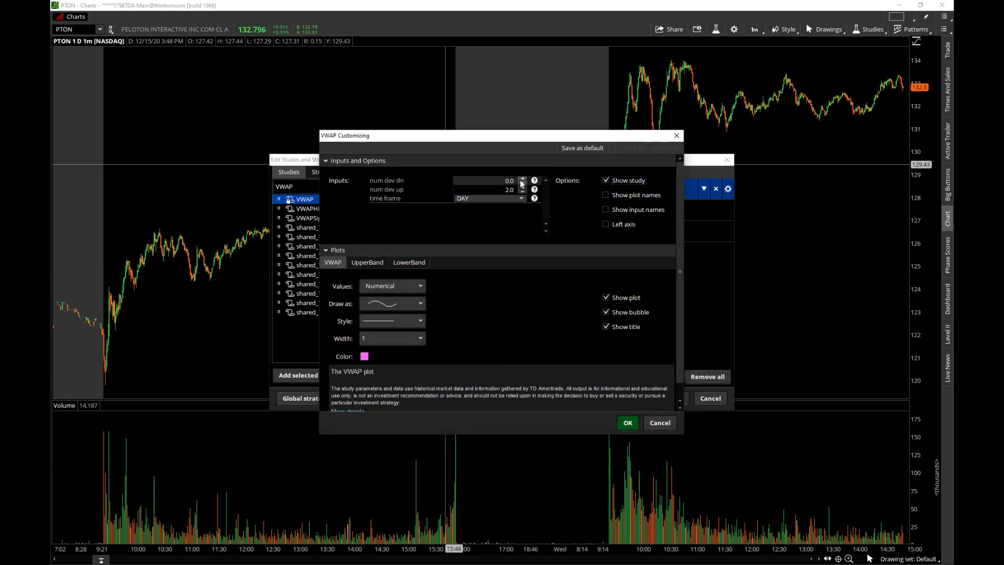
{"action": "left_click", "coordinate": [517, 190]}
{"action": "type", "text": "0"}
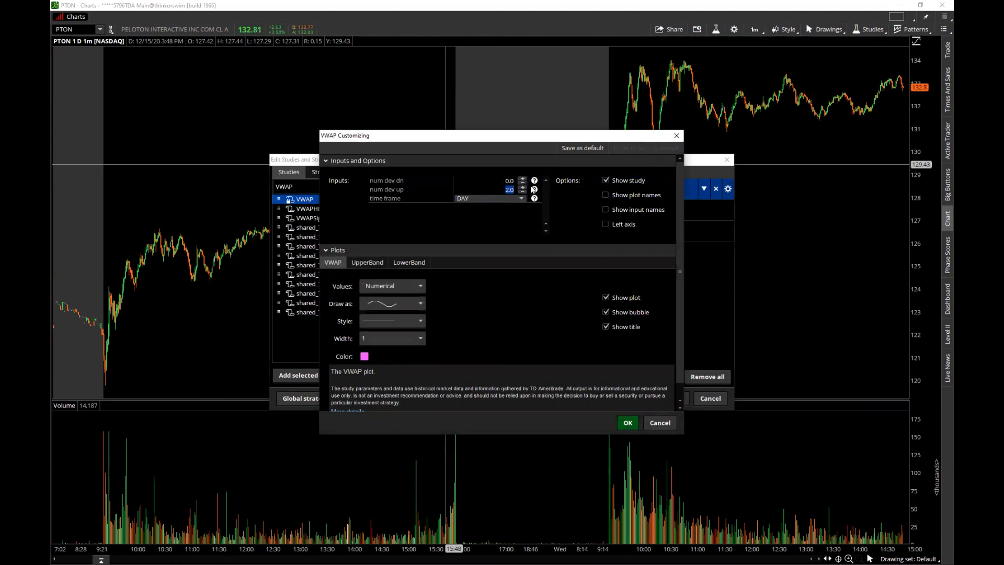
{"action": "key", "text": "Tab"}
Set the VWAP plot's line width to 2 and apply the study to the chart
{"action": "left_click", "coordinate": [369, 341]}
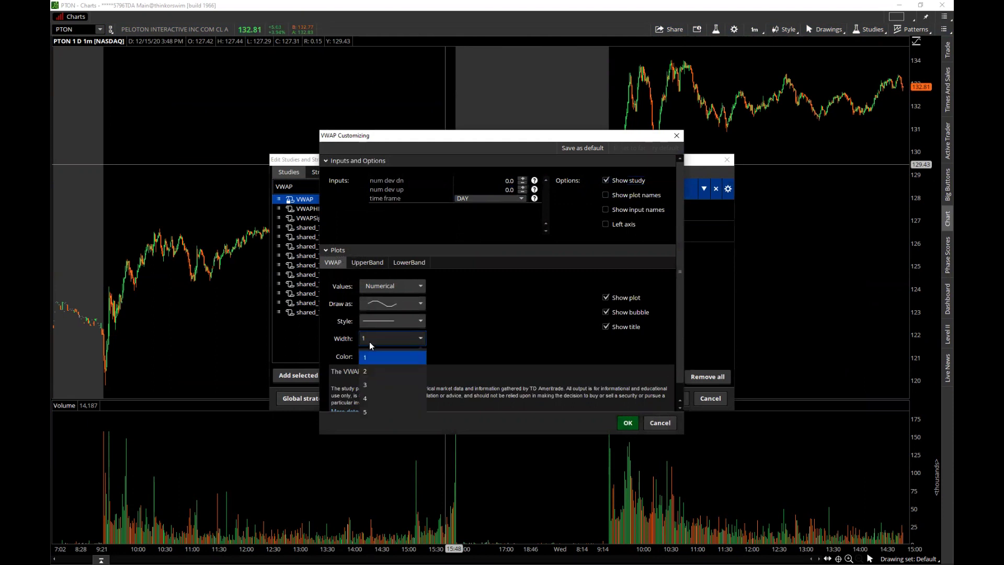
{"action": "left_click", "coordinate": [369, 372]}
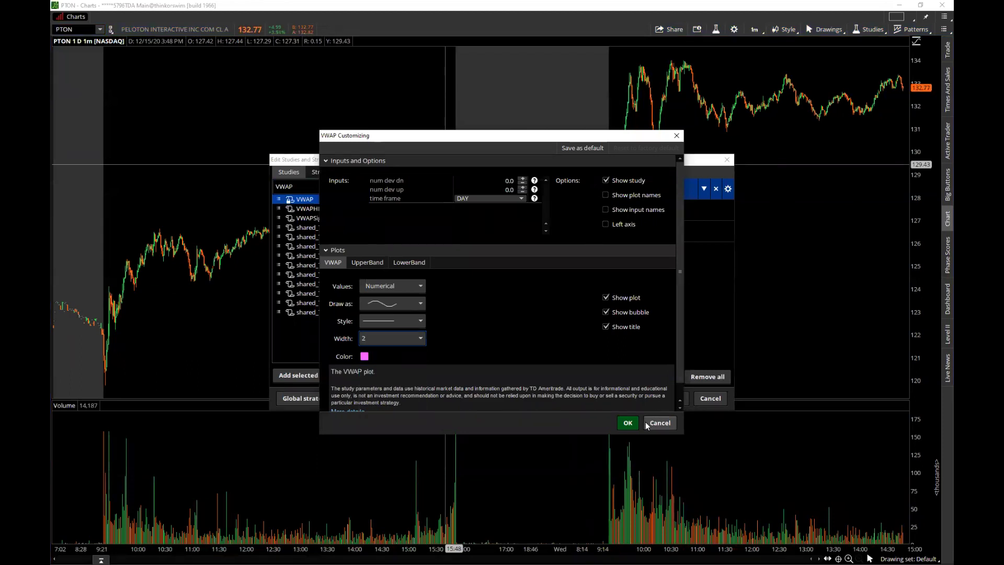
{"action": "left_click", "coordinate": [628, 423]}
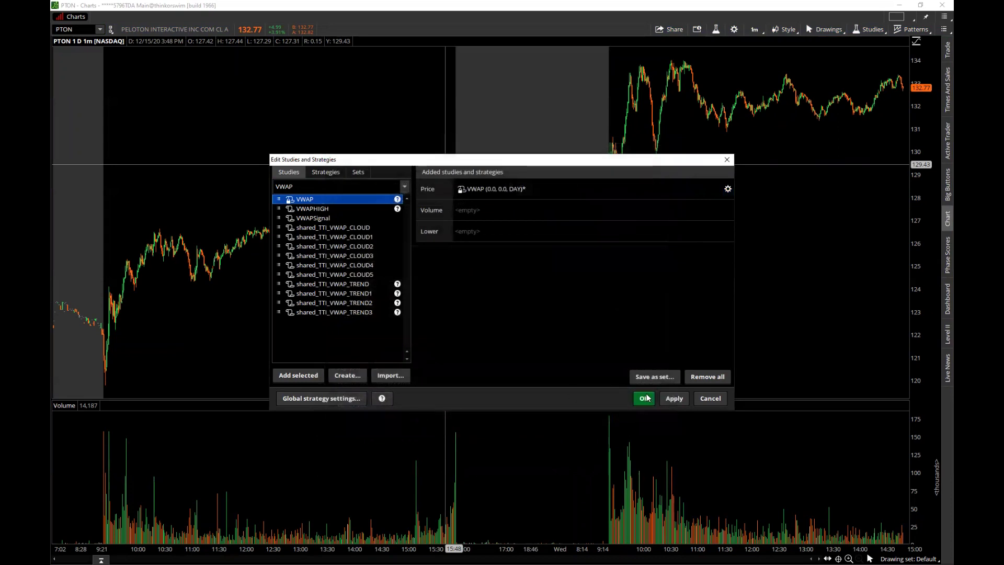
{"action": "left_click", "coordinate": [669, 399]}
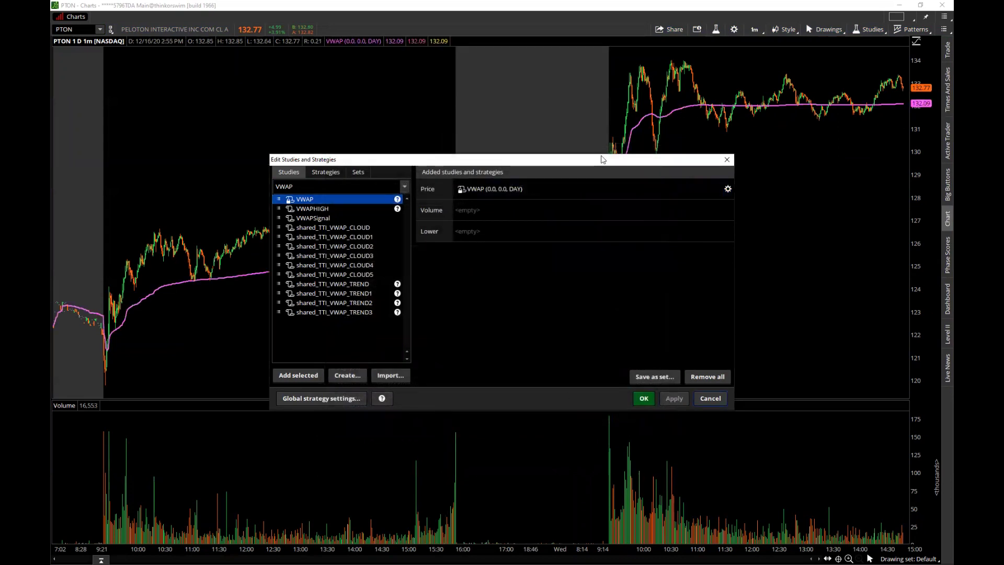
Search the study list for OPEN and add the OpeningPrint study to the price chart
{"action": "left_click_drag", "start_coordinate": [602, 160], "coordinate": [632, 130]}
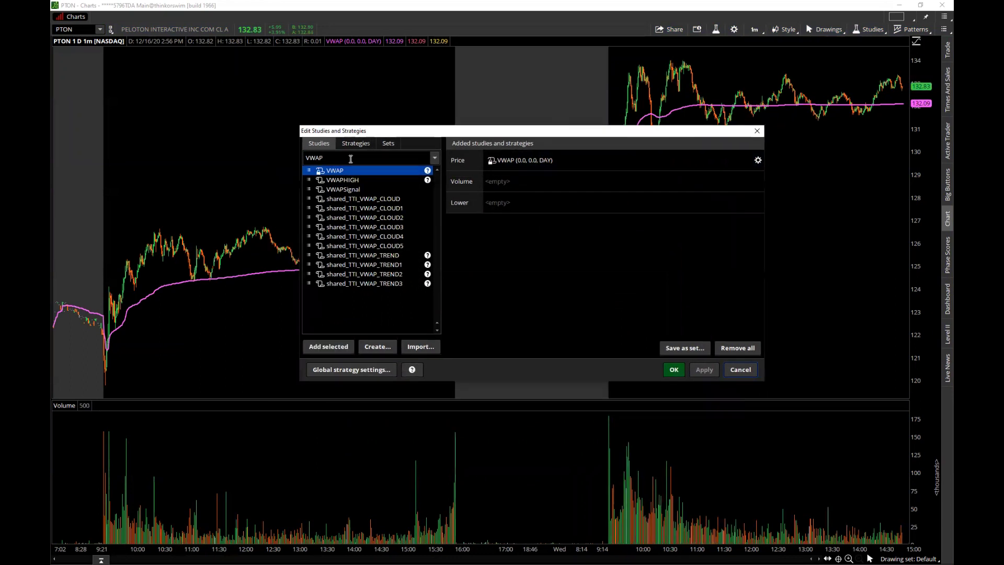
{"action": "left_click_drag", "start_coordinate": [339, 157], "coordinate": [293, 152]}
{"action": "type", "text": "OPEN"}
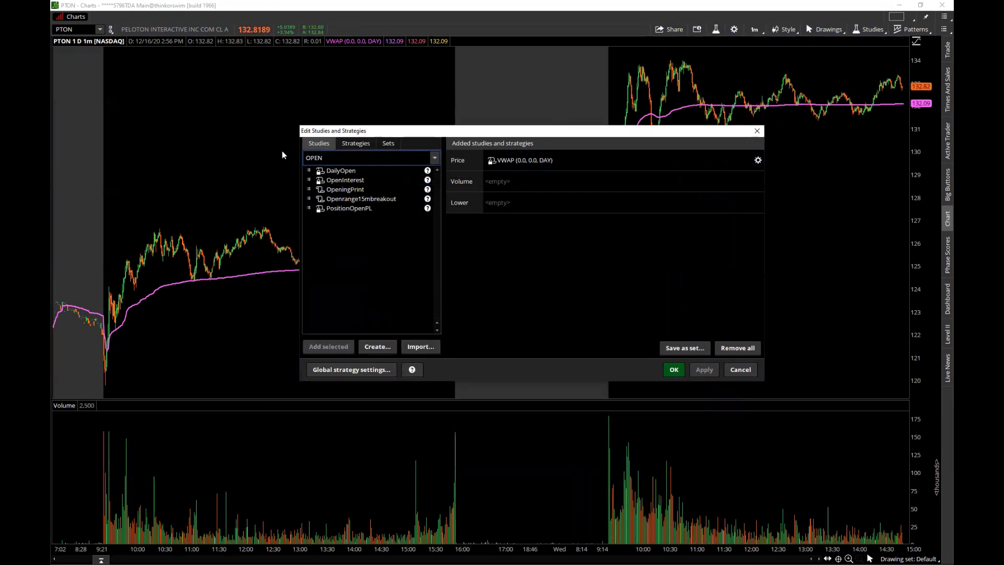
{"action": "double_click", "coordinate": [347, 189]}
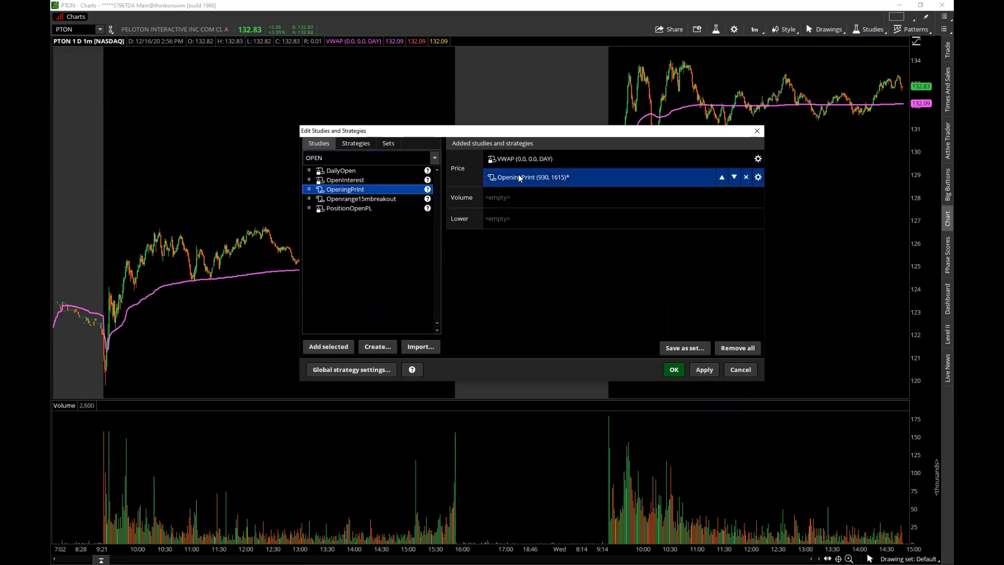
Turn off the plot, bubble and title for the OpeningPrint study's Data plot
{"action": "double_click", "coordinate": [517, 174]}
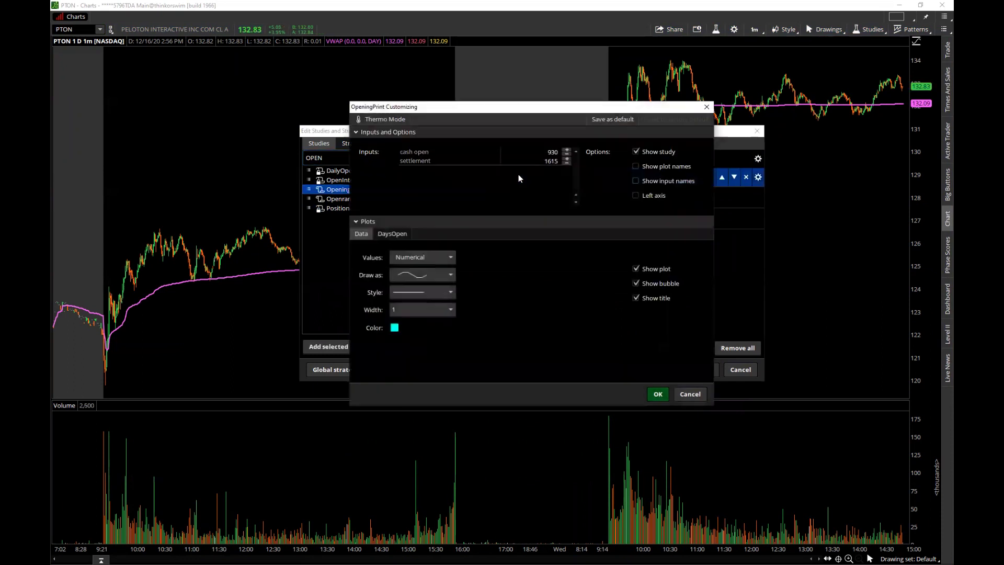
{"action": "left_click", "coordinate": [639, 282]}
{"action": "left_click", "coordinate": [636, 270]}
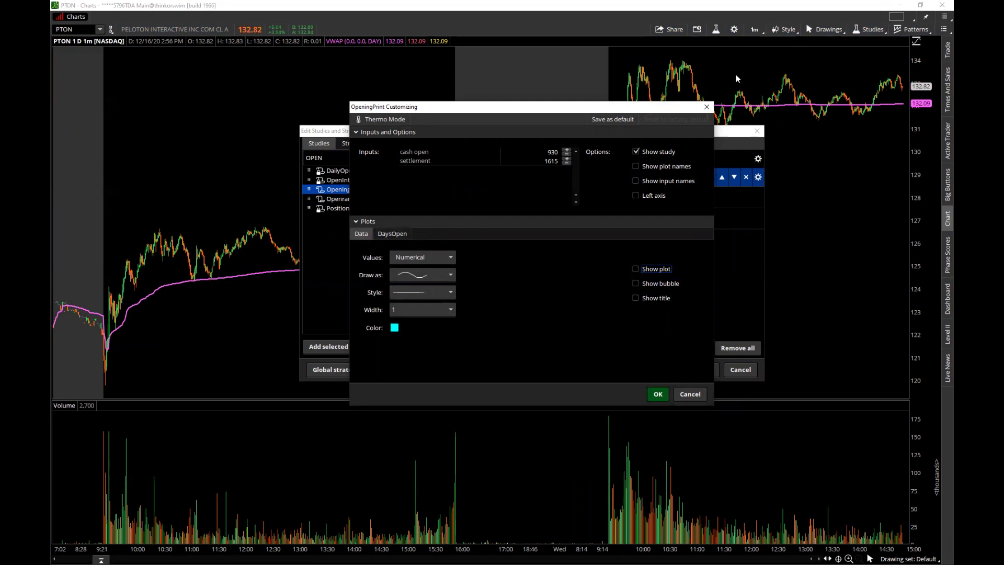
Draw OpeningPrint's DaysOpen plot as an orange dashed line and apply the study to the chart
{"action": "left_click", "coordinate": [389, 234]}
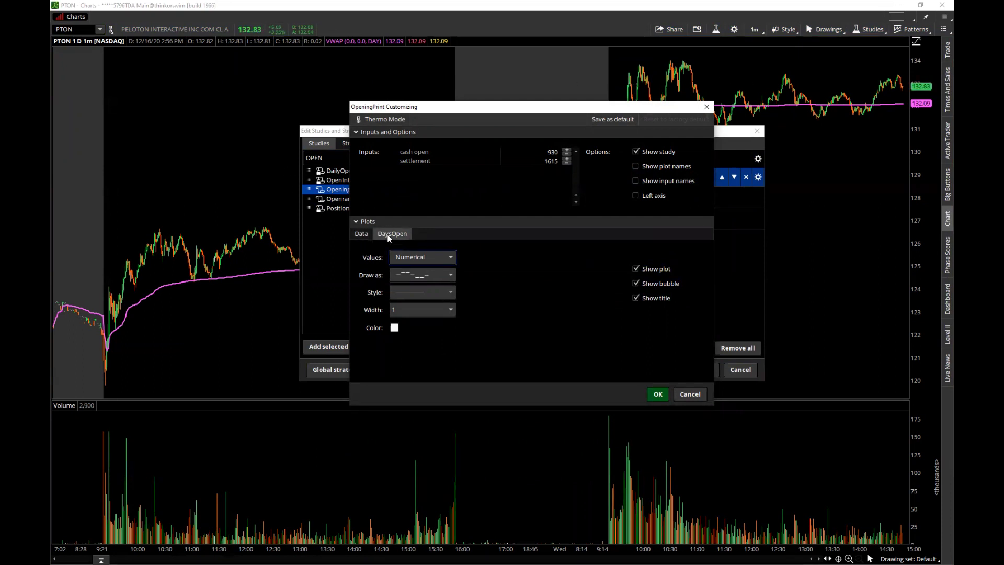
{"action": "left_click", "coordinate": [441, 277]}
{"action": "left_click", "coordinate": [412, 292]}
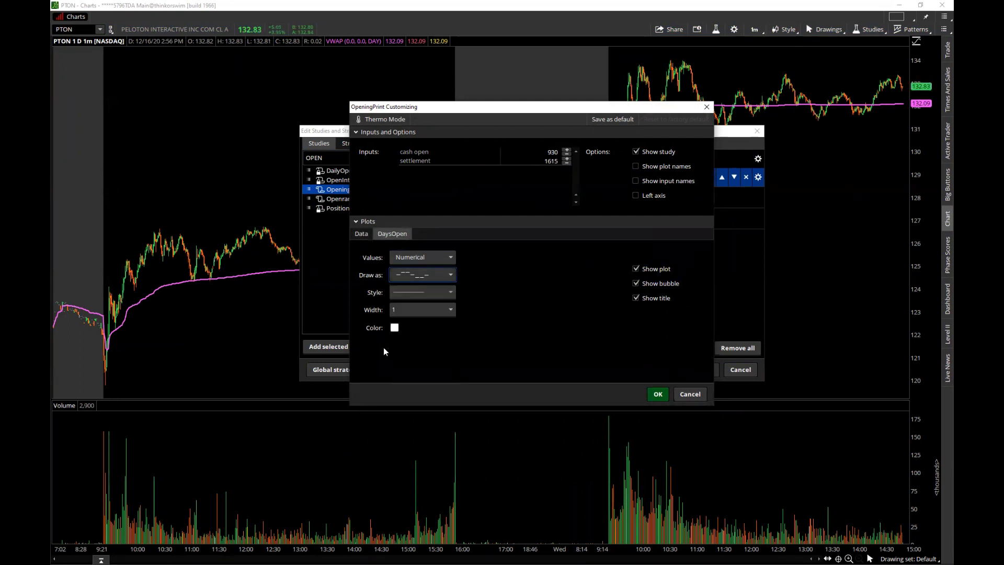
{"action": "left_click", "coordinate": [443, 278]}
{"action": "left_click", "coordinate": [421, 294]}
{"action": "left_click", "coordinate": [422, 294]}
{"action": "left_click", "coordinate": [426, 352]}
{"action": "left_click", "coordinate": [394, 327]}
{"action": "left_click", "coordinate": [402, 373]}
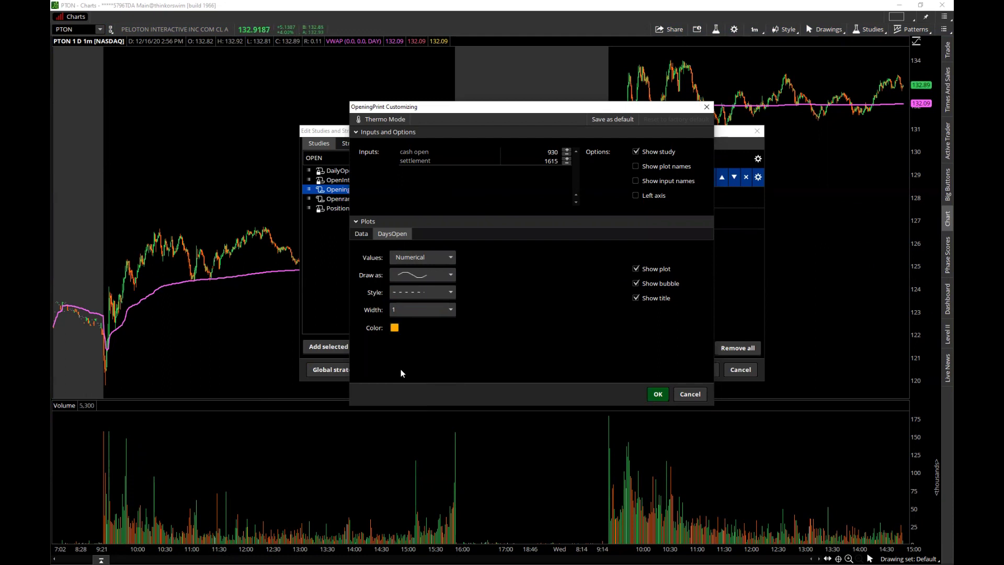
{"action": "left_click", "coordinate": [659, 394]}
{"action": "left_click", "coordinate": [704, 370]}
{"action": "left_click_drag", "start_coordinate": [647, 133], "coordinate": [609, 194]}
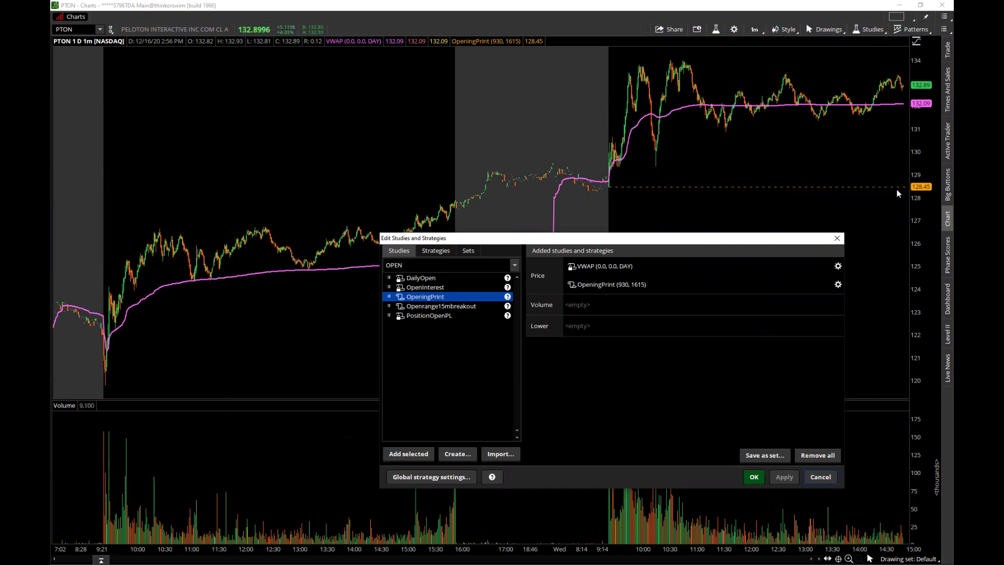
Search the study list for PRIOR and add the PriorDayClose study to the price chart
{"action": "left_click_drag", "start_coordinate": [679, 238], "coordinate": [684, 179]}
{"action": "left_click_drag", "start_coordinate": [411, 205], "coordinate": [348, 204]}
{"action": "type", "text": "PRIOR"}
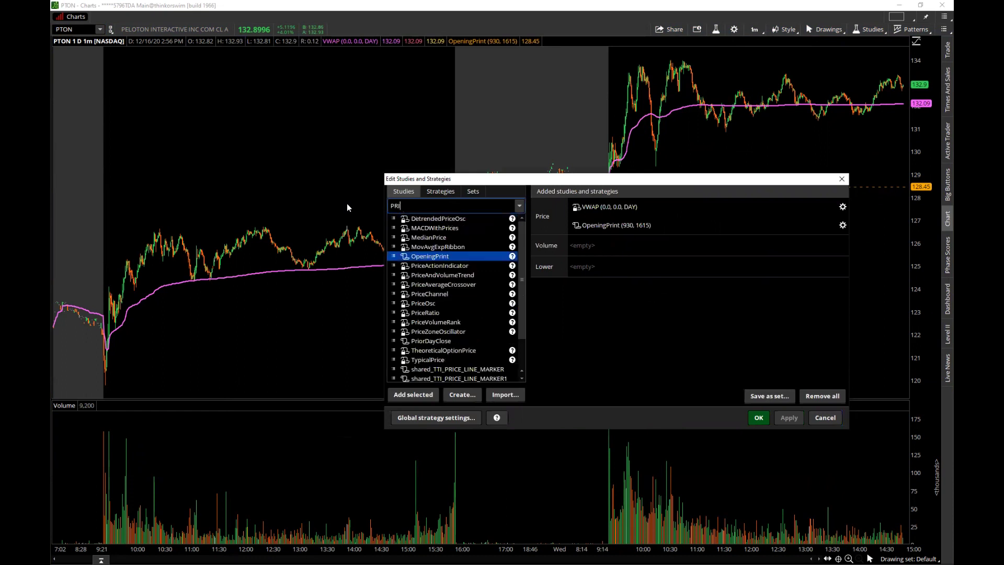
{"action": "double_click", "coordinate": [439, 221]}
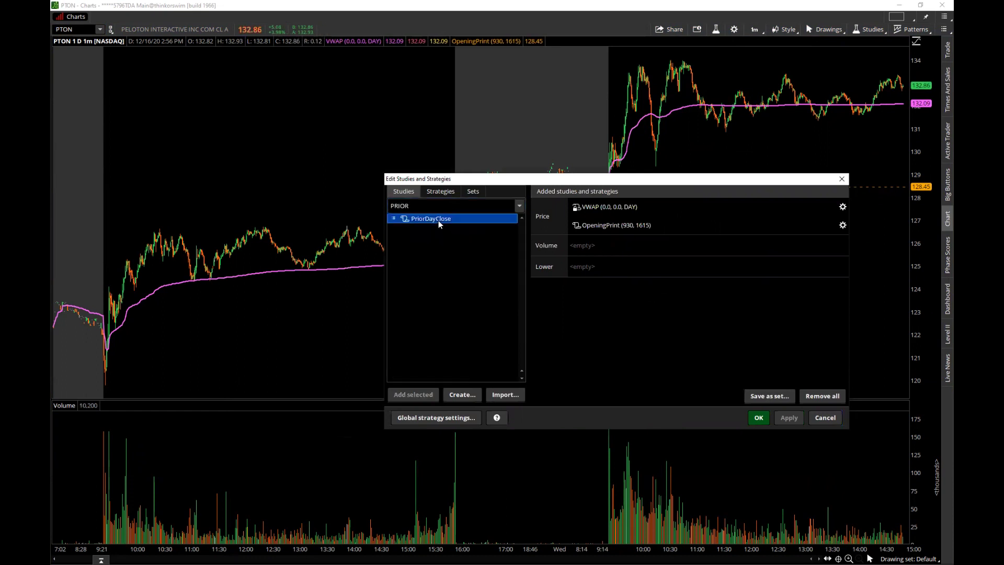
Draw the PriorDayClose study's plot as a green dashed line and apply it to the chart
{"action": "double_click", "coordinate": [617, 243]}
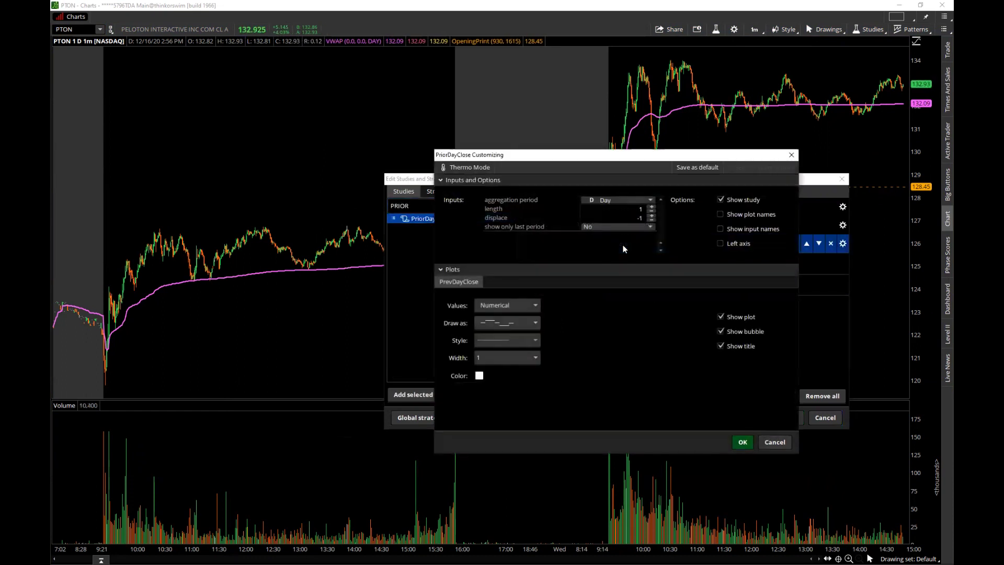
{"action": "left_click", "coordinate": [479, 376]}
{"action": "left_click", "coordinate": [491, 400]}
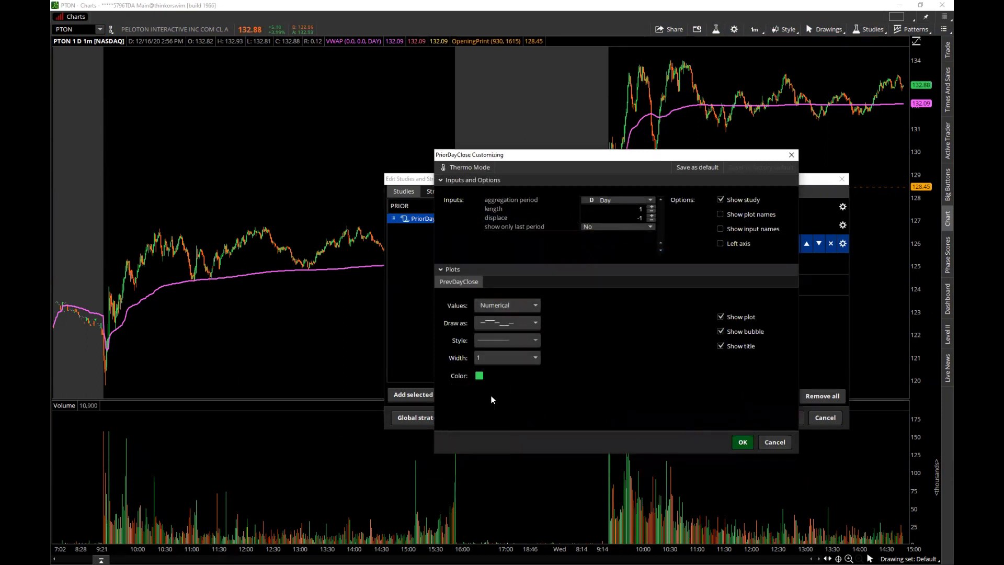
{"action": "left_click", "coordinate": [506, 322]}
{"action": "scroll", "coordinate": [506, 361], "scroll_direction": "up", "scroll_amount": 2}
{"action": "left_click", "coordinate": [506, 343]}
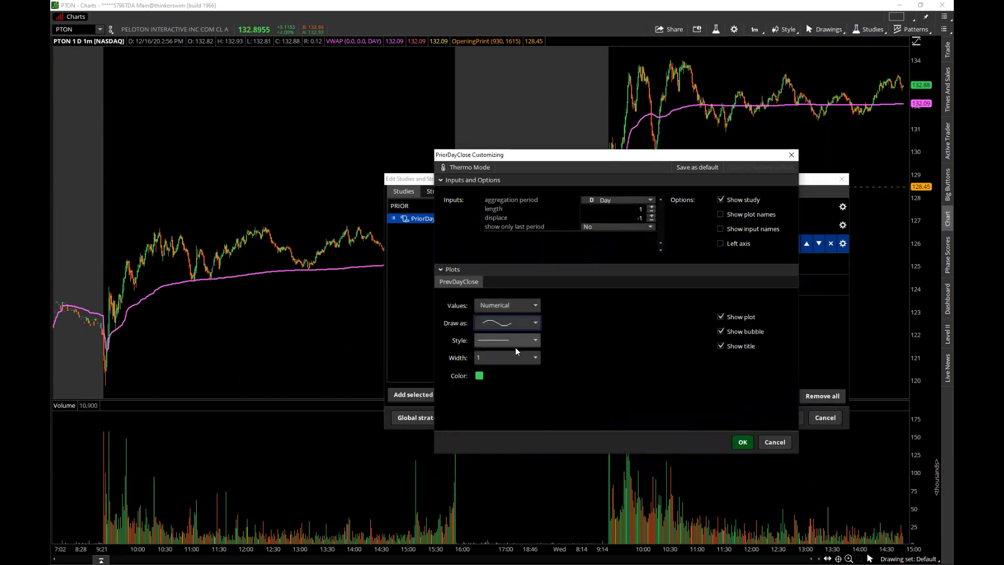
{"action": "left_click", "coordinate": [516, 341]}
{"action": "left_click", "coordinate": [507, 398]}
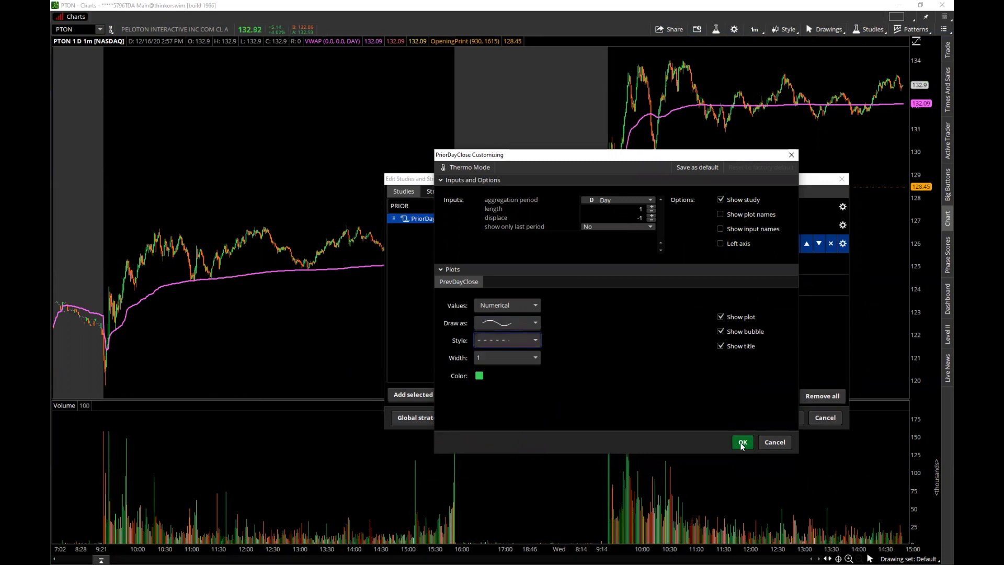
{"action": "left_click", "coordinate": [742, 442]}
{"action": "left_click", "coordinate": [792, 420]}
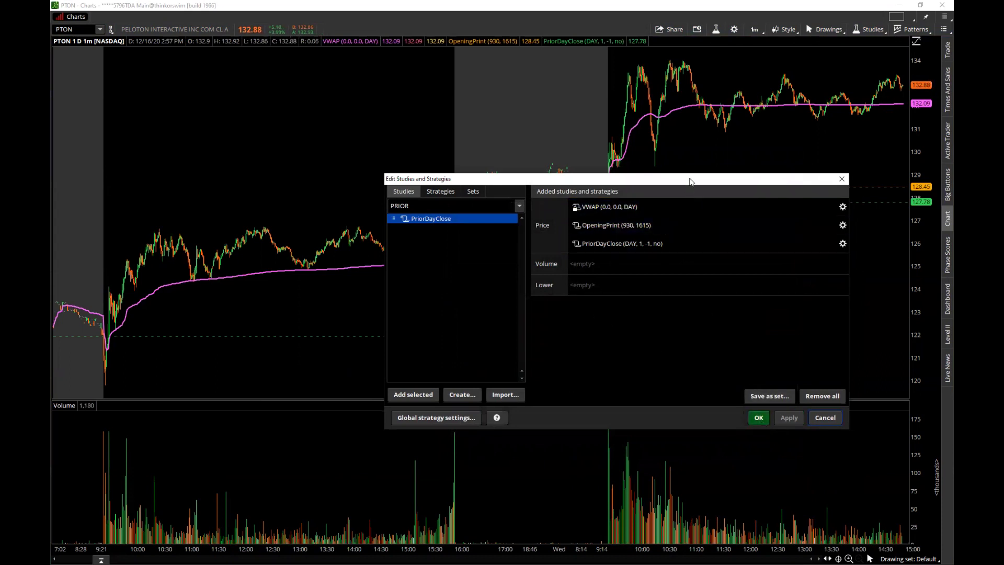
{"action": "left_click_drag", "start_coordinate": [690, 181], "coordinate": [708, 222]}
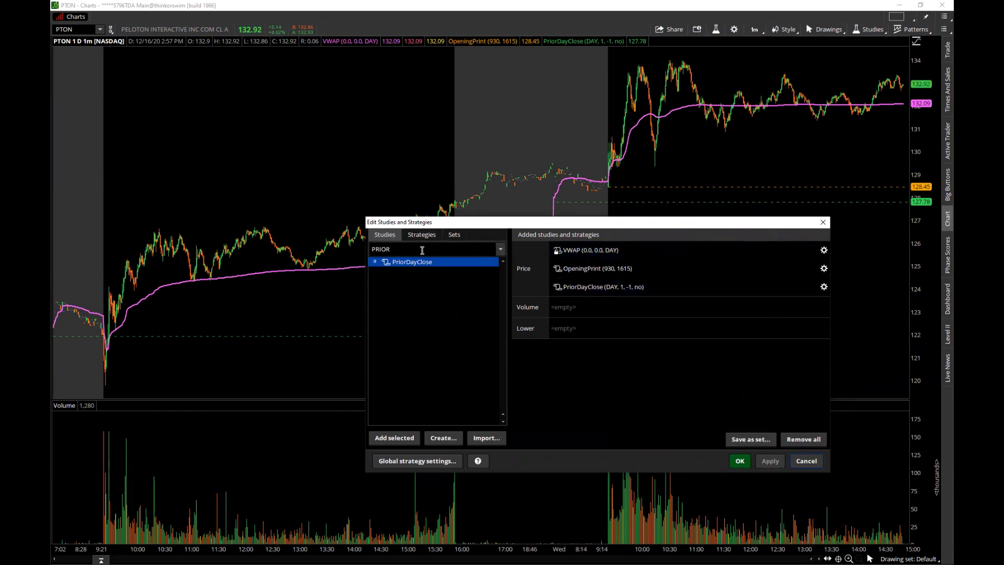
Search the study list for MOV and add the MovAvgExponential study to the price chart
{"action": "double_click", "coordinate": [371, 246]}
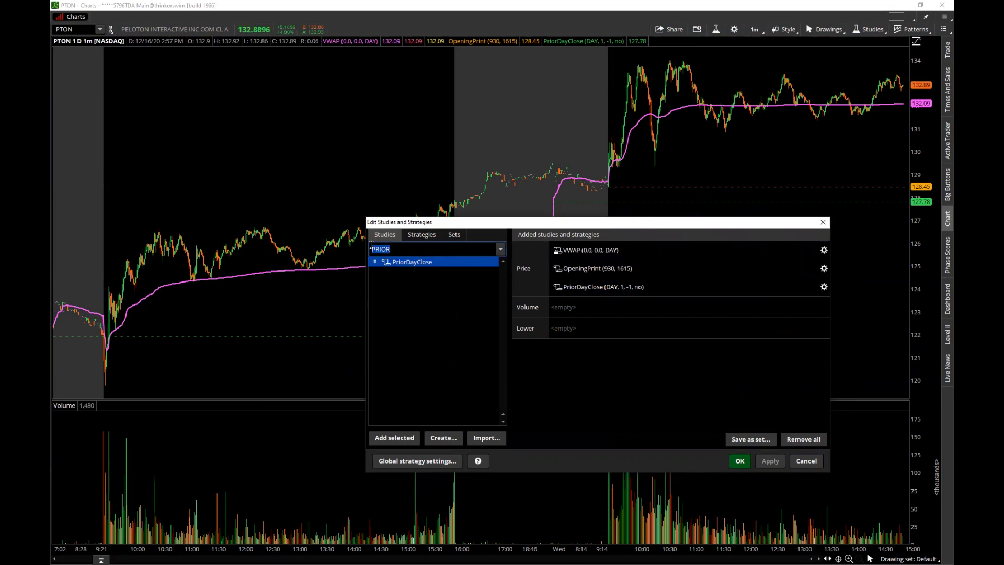
{"action": "key", "text": "BackSpace"}
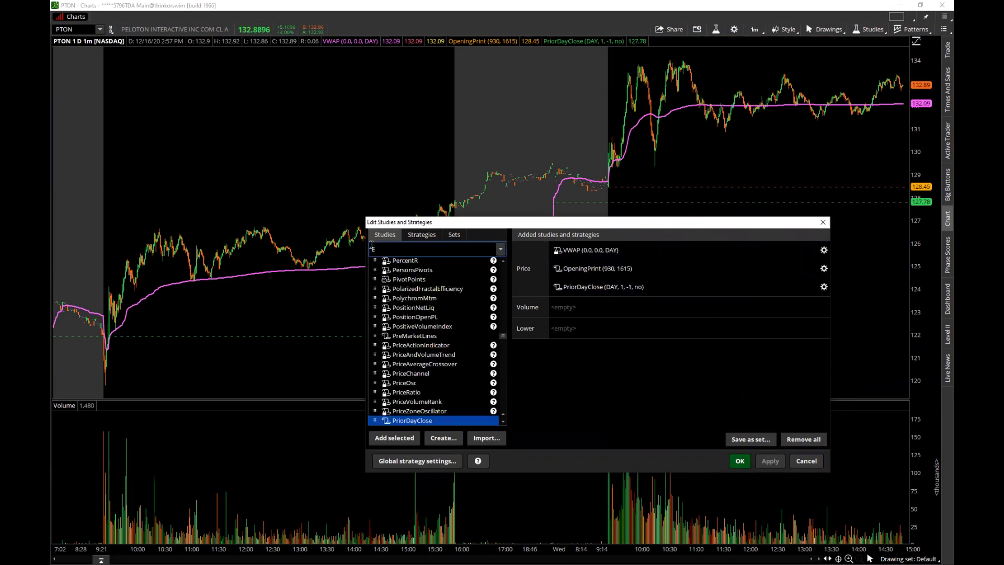
{"action": "type", "text": "EM"}
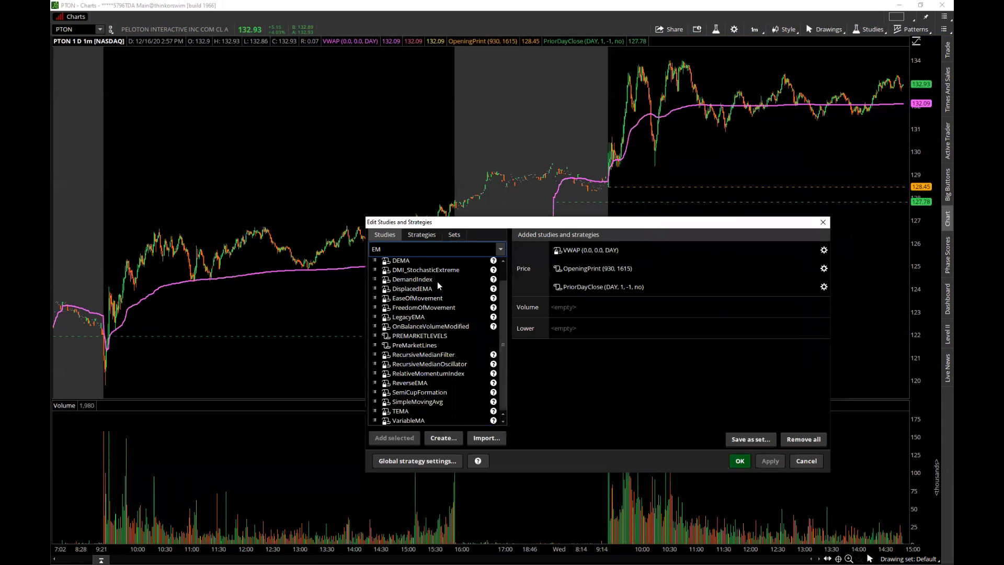
{"action": "key", "text": "BackSpace"}
{"action": "key", "text": "BackSpace"}
{"action": "type", "text": "MOV"}
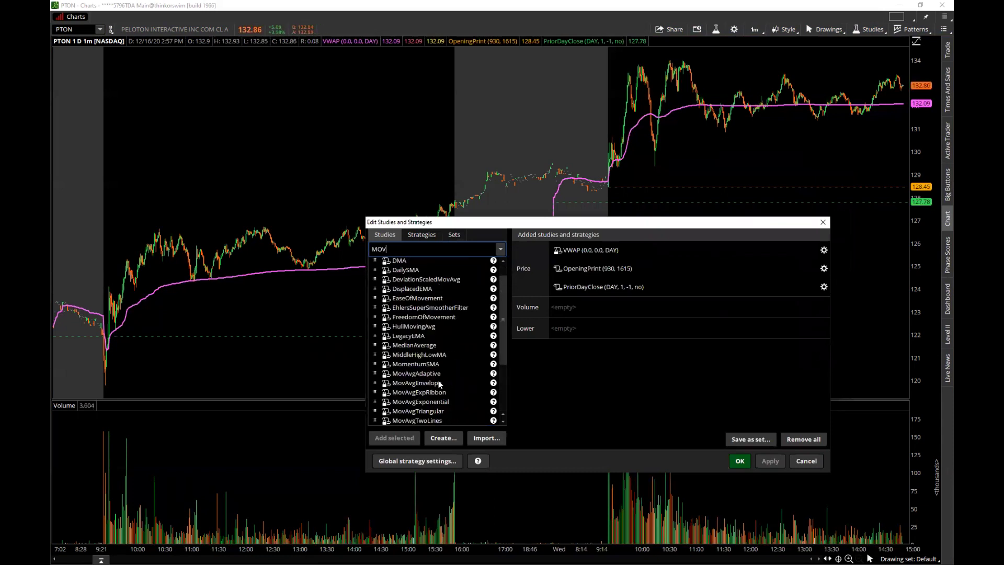
{"action": "double_click", "coordinate": [439, 401]}
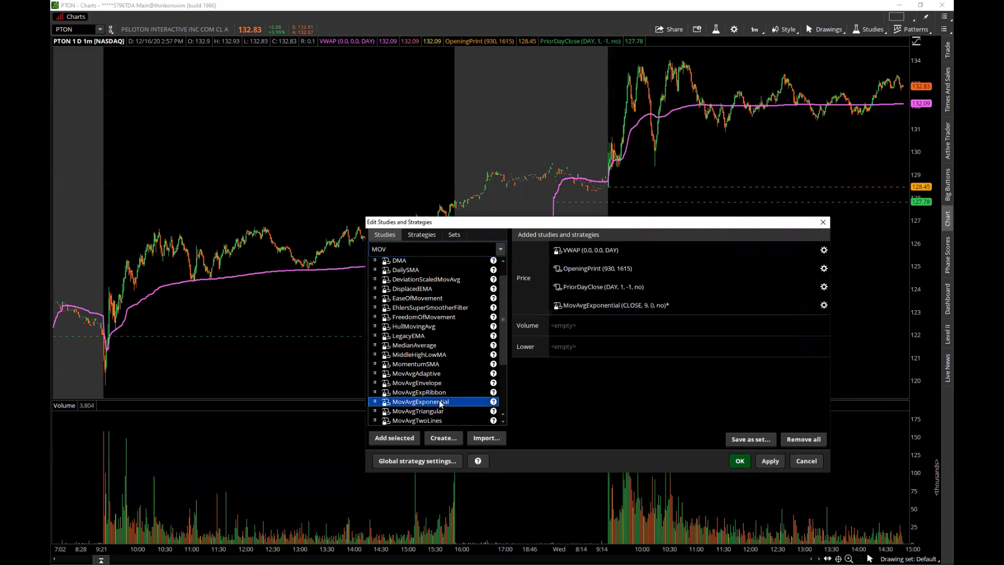
Set the MovAvgExponential study's length to 22 and apply it to the chart
{"action": "double_click", "coordinate": [656, 304]}
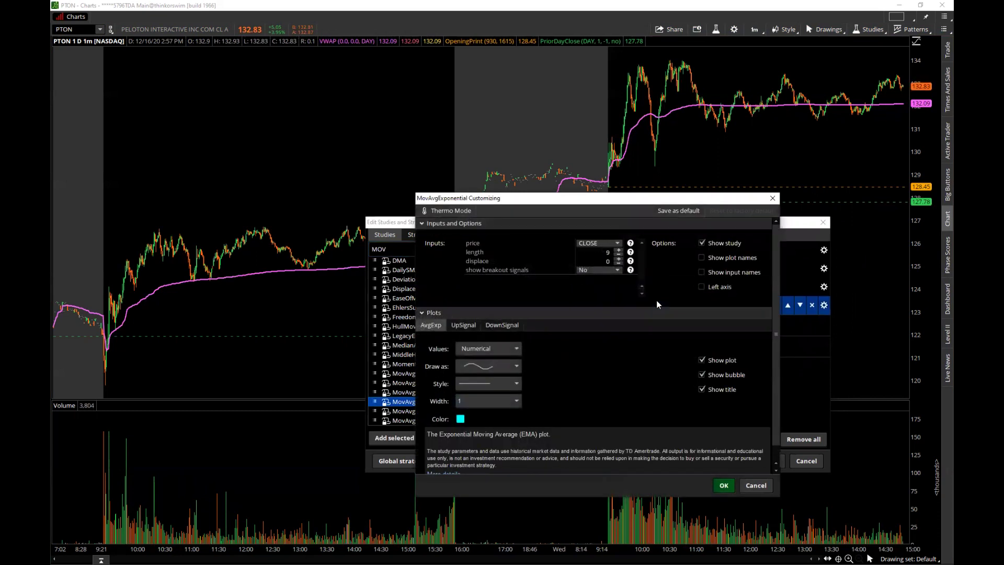
{"action": "double_click", "coordinate": [607, 252]}
{"action": "type", "text": "22"}
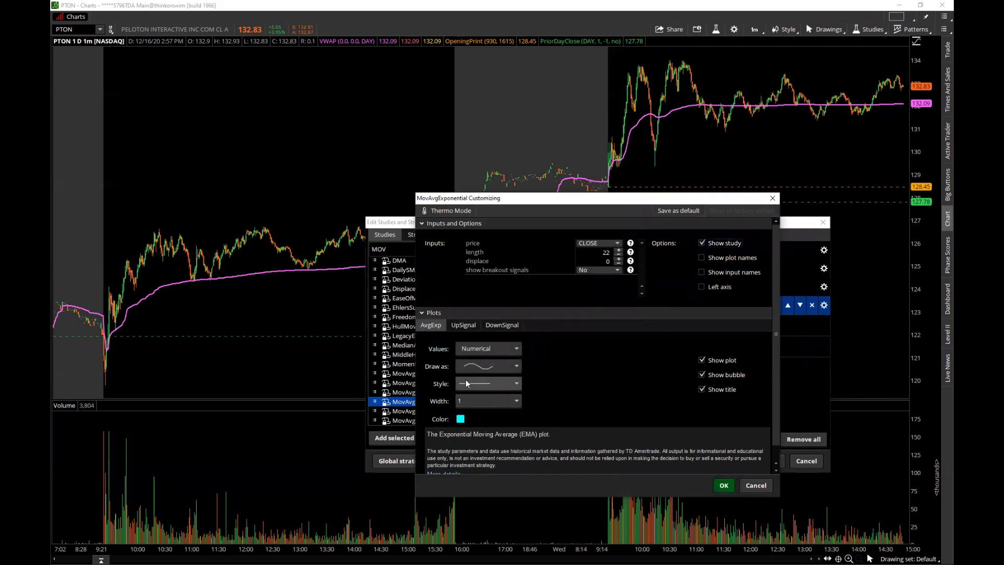
{"action": "left_click", "coordinate": [724, 485]}
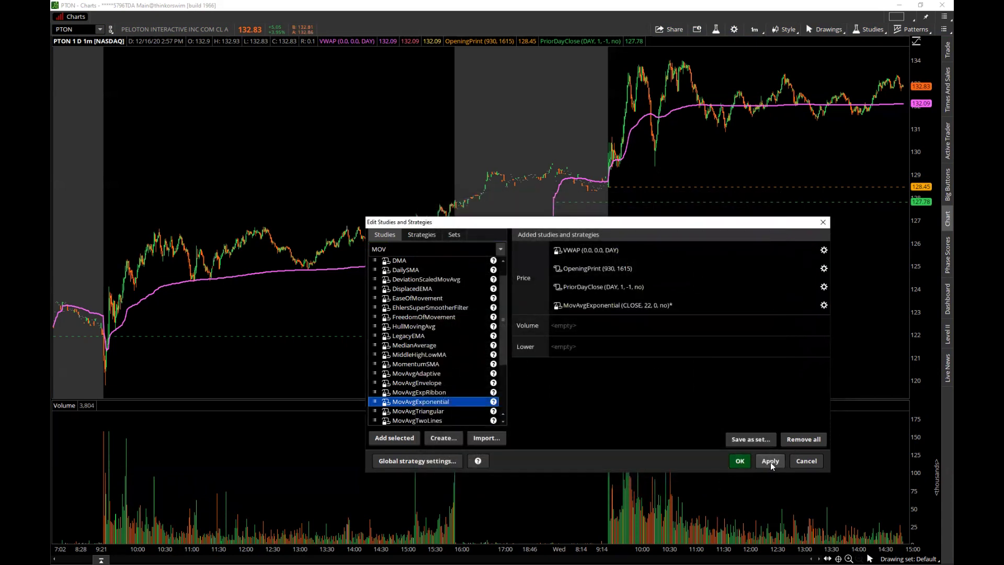
{"action": "left_click", "coordinate": [769, 462]}
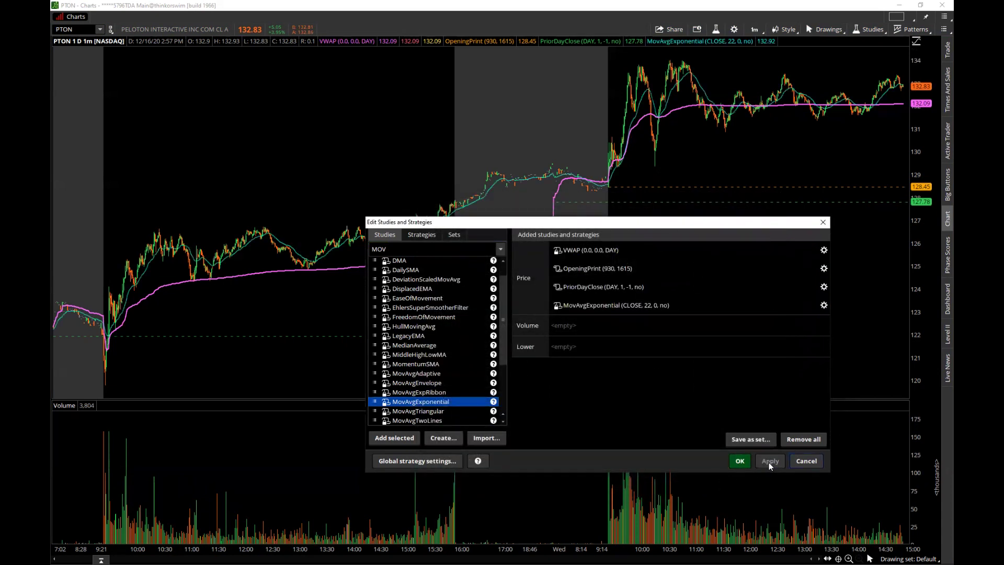
Set the line width of MovAvgExponential's AvgExp plot to 2, apply it and finish editing the studies
{"action": "double_click", "coordinate": [617, 307]}
{"action": "left_click", "coordinate": [481, 402]}
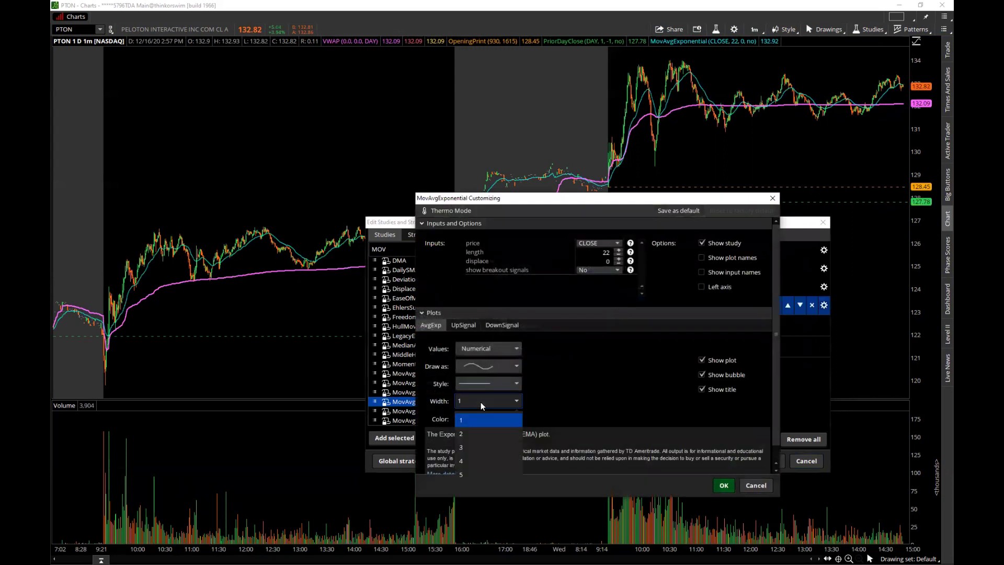
{"action": "left_click", "coordinate": [470, 434]}
{"action": "left_click", "coordinate": [724, 485]}
{"action": "left_click", "coordinate": [768, 462]}
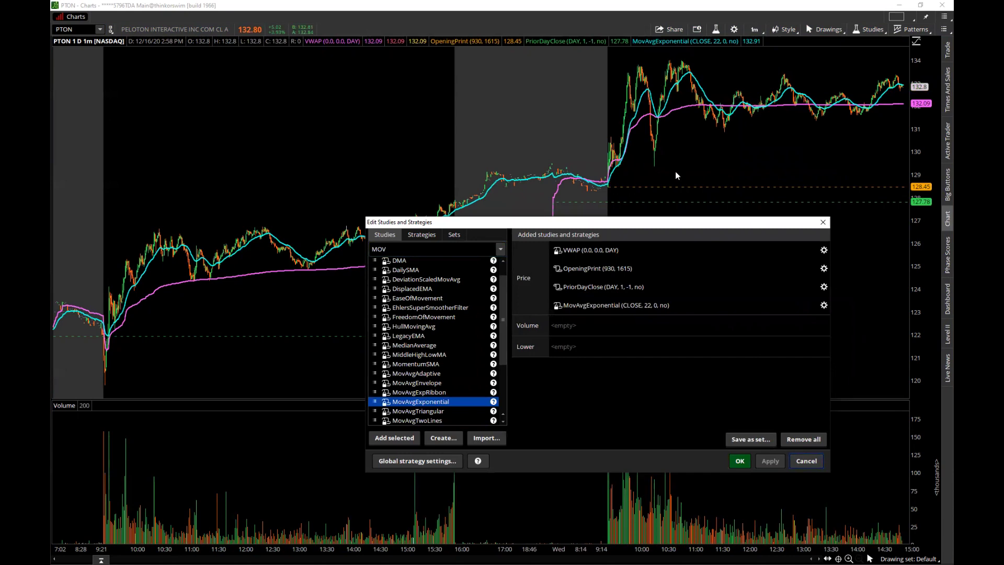
{"action": "left_click", "coordinate": [744, 463]}
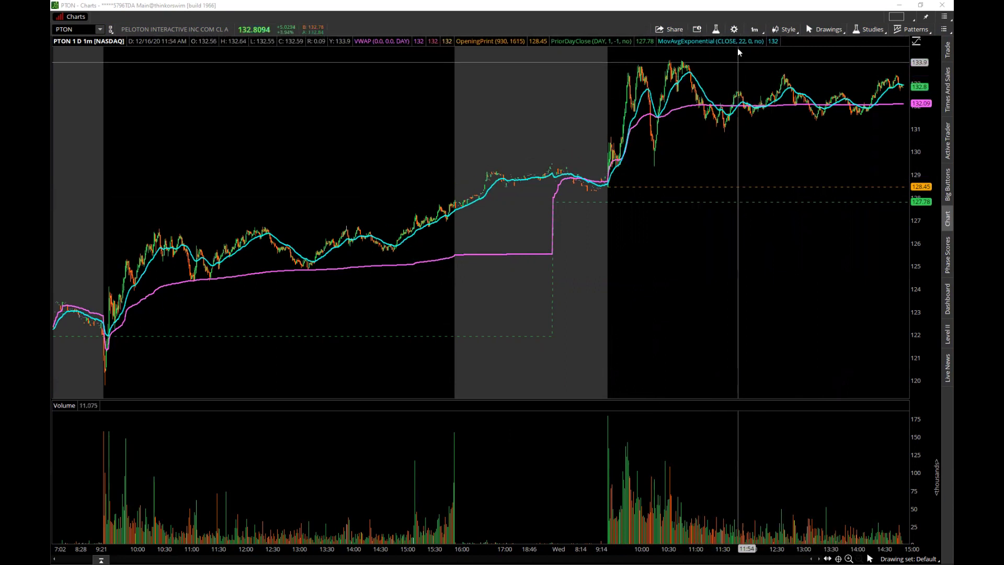
Set the chart's time axis expansion area to 35 bars to the right and apply the setting
{"action": "left_click", "coordinate": [733, 29]}
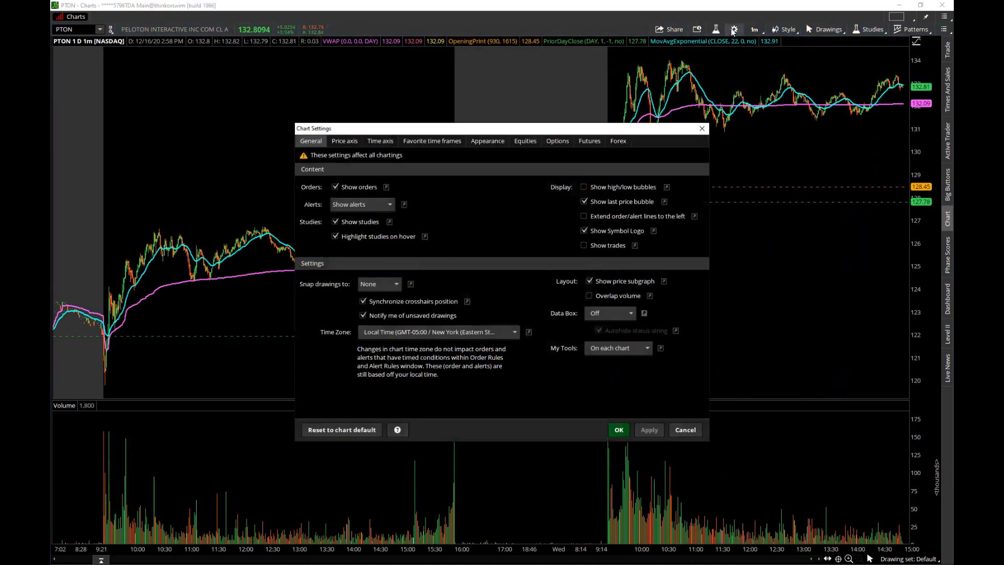
{"action": "left_click", "coordinate": [379, 142]}
{"action": "left_click", "coordinate": [579, 175]}
{"action": "type", "text": "35"}
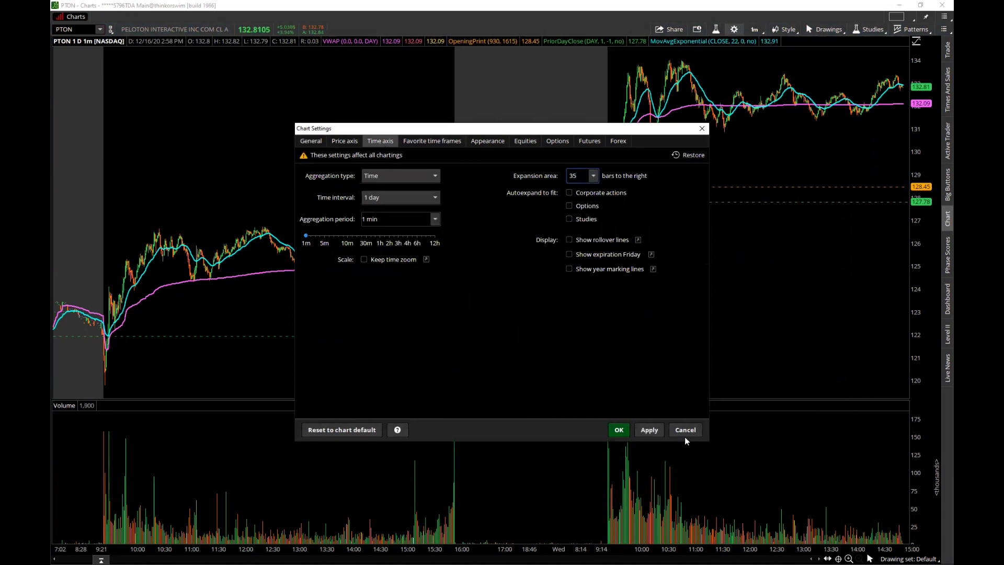
{"action": "left_click", "coordinate": [653, 432]}
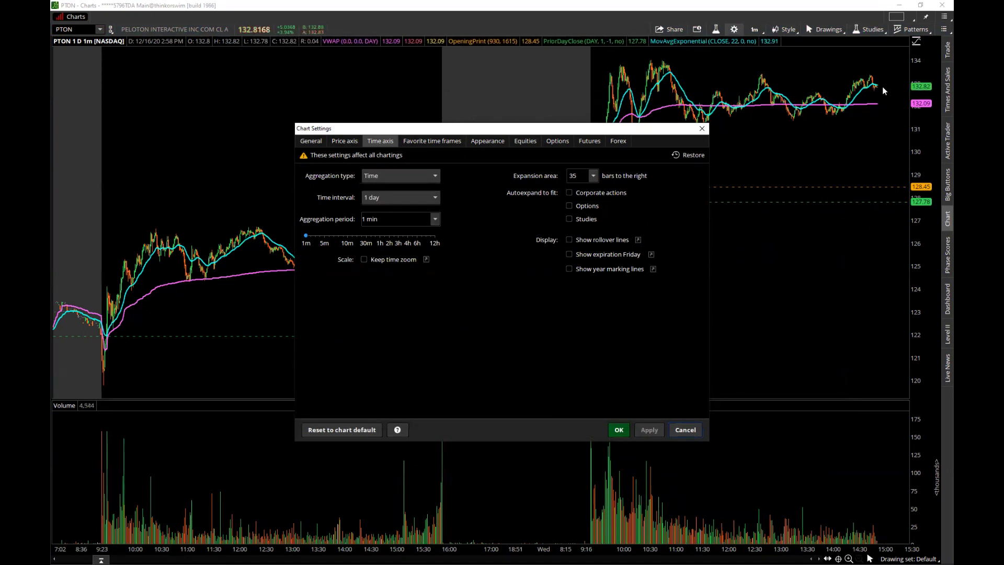
Turn the Extended-Hours Trading session off and back on for equities, applying each change, and close the chart settings
{"action": "left_click", "coordinate": [526, 141]}
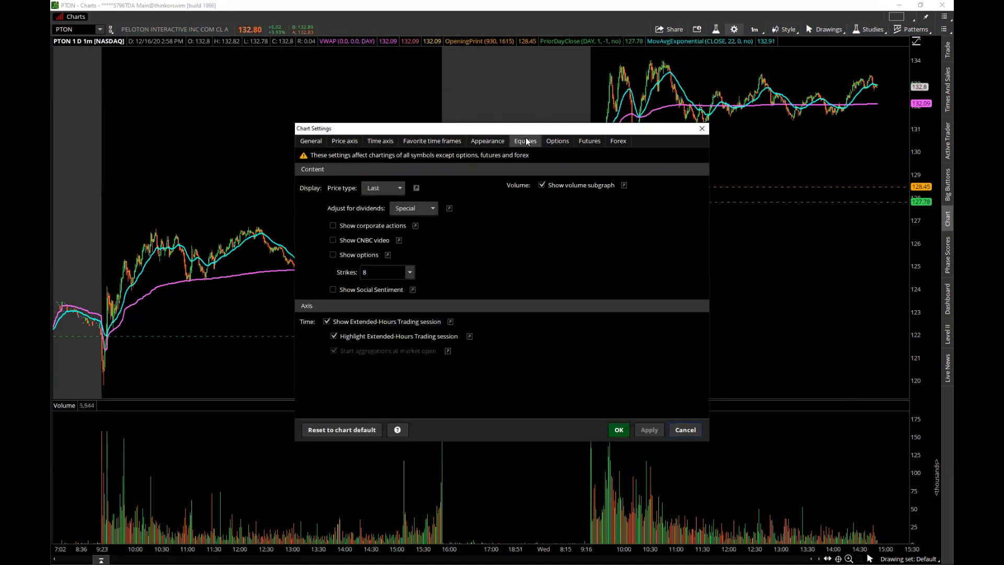
{"action": "left_click", "coordinate": [327, 322]}
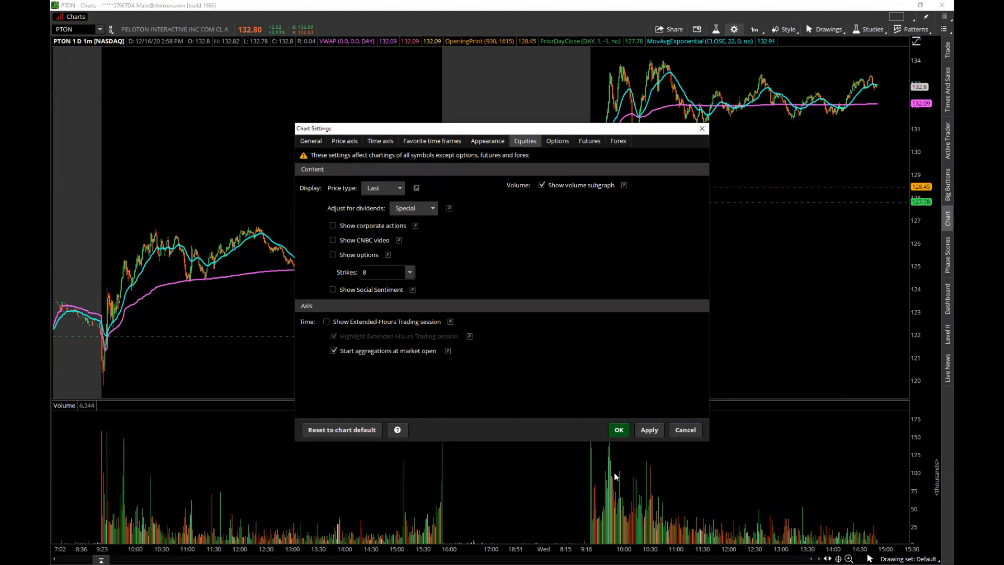
{"action": "left_click", "coordinate": [648, 429]}
{"action": "left_click", "coordinate": [327, 322]}
{"action": "left_click", "coordinate": [649, 430]}
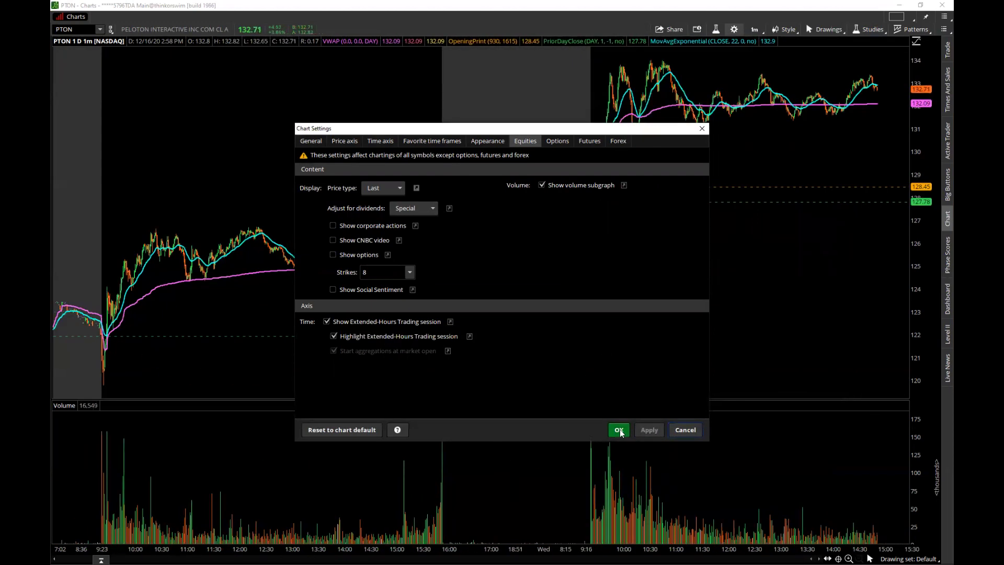
{"action": "left_click", "coordinate": [619, 430]}
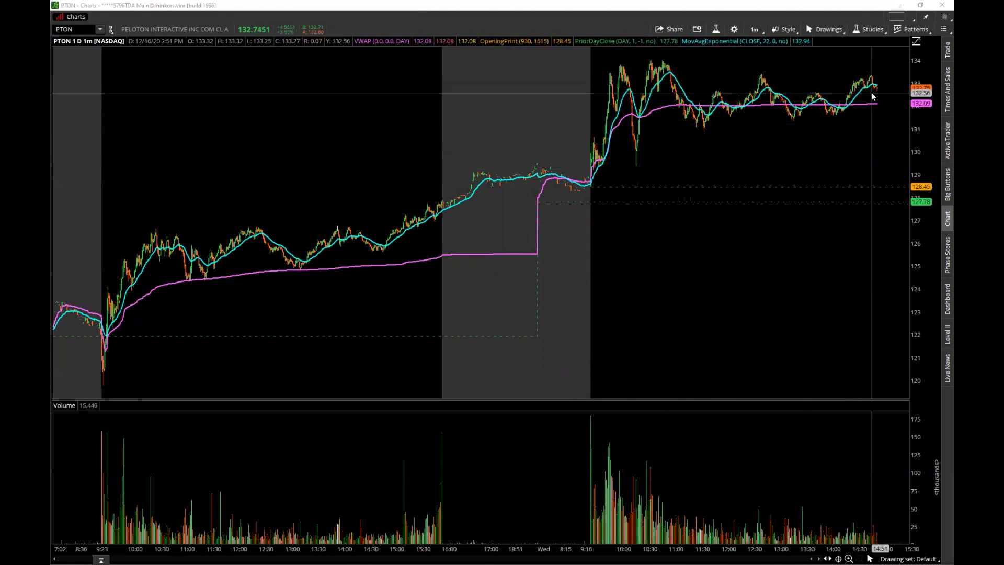
Search the study list for OPEN and add the Openrange15mbreakout study to the price chart
{"action": "left_click", "coordinate": [717, 30]}
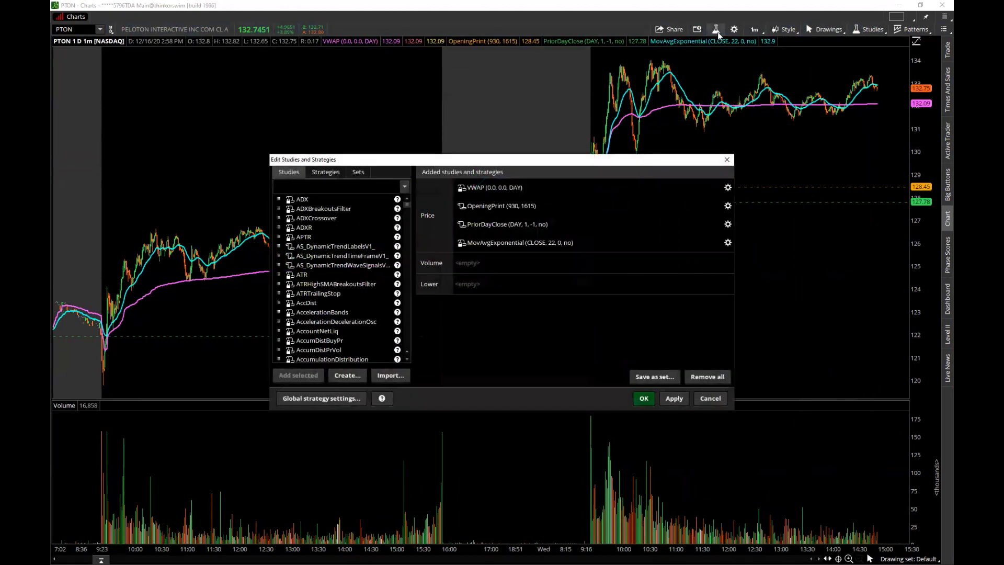
{"action": "left_click", "coordinate": [350, 186]}
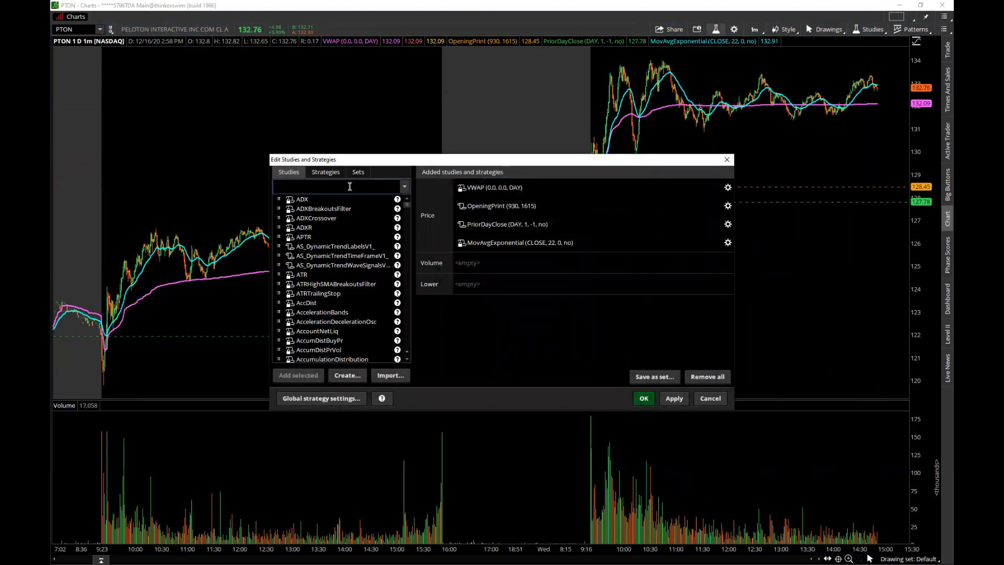
{"action": "type", "text": "OPEN"}
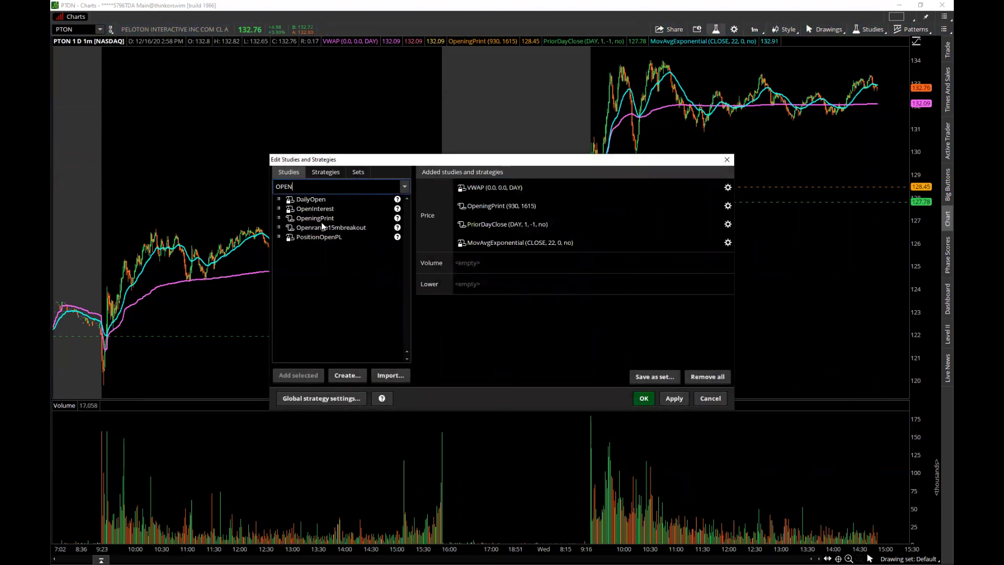
{"action": "left_click", "coordinate": [337, 228]}
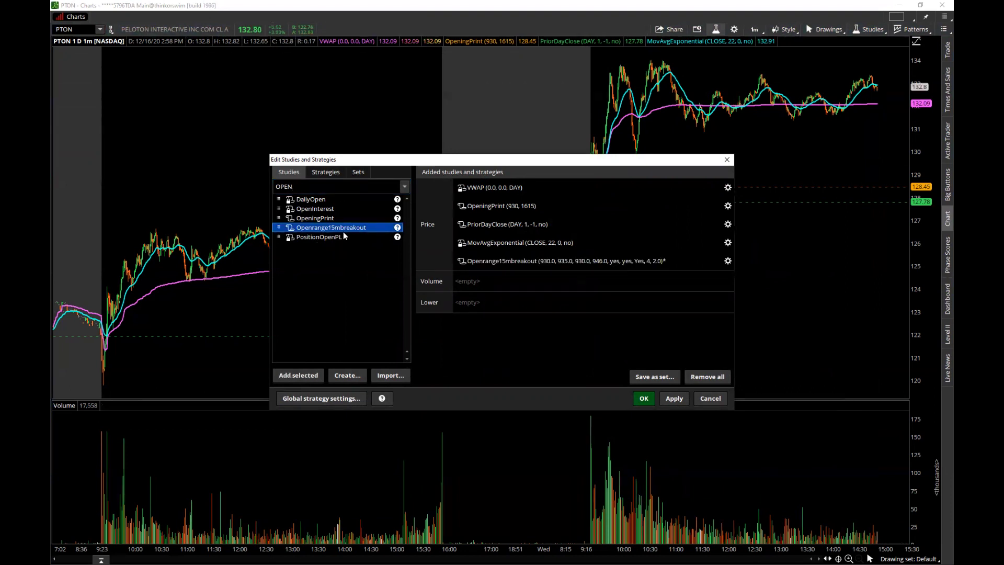
Examine the settings of the Openrange15mbreakout study's plots, including d10, d8, d6, ORL2ext, ORH2ext and ORLext
{"action": "double_click", "coordinate": [598, 260]}
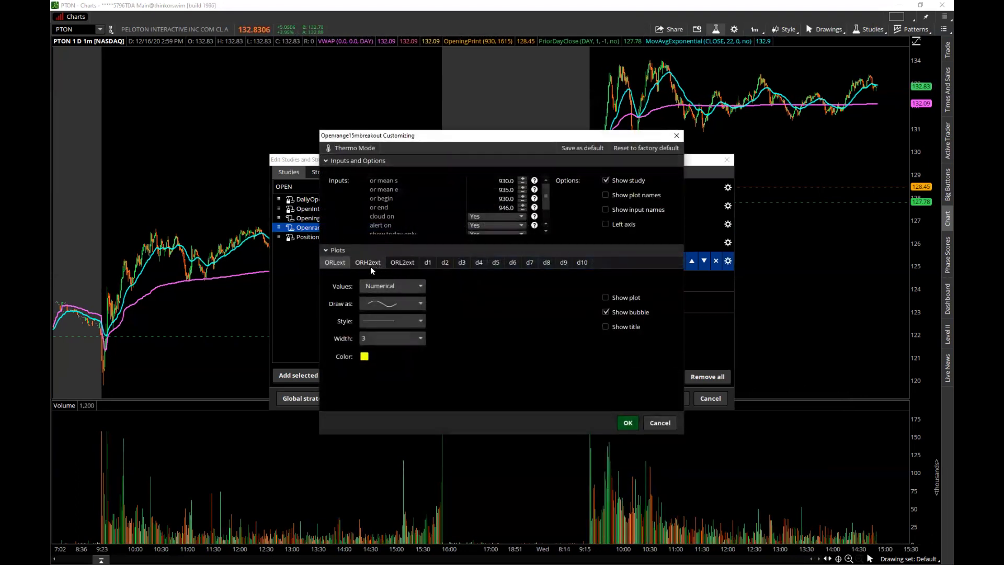
{"action": "left_click", "coordinate": [582, 263]}
{"action": "left_click", "coordinate": [545, 261]}
{"action": "left_click", "coordinate": [512, 262]}
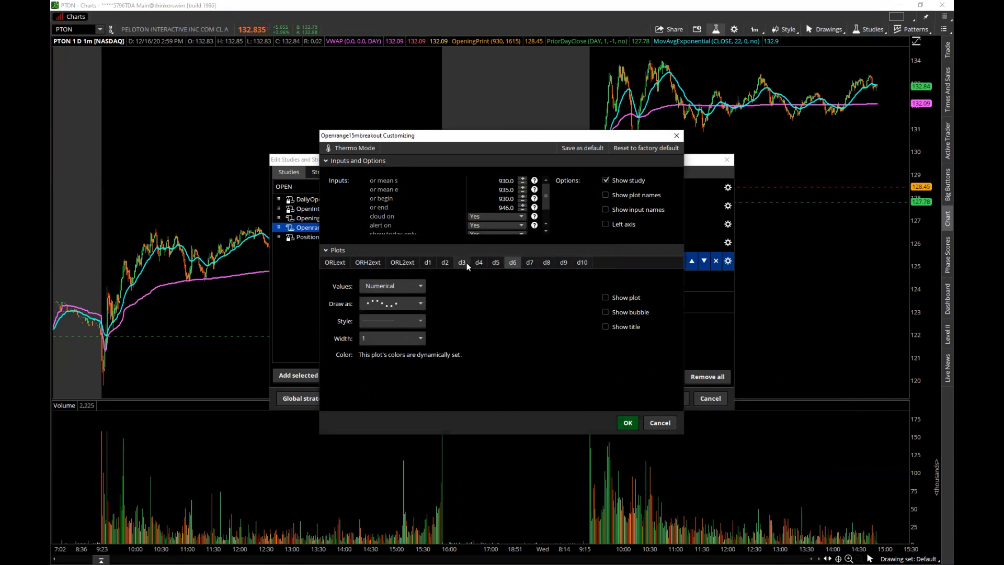
{"action": "left_click", "coordinate": [403, 262]}
{"action": "left_click", "coordinate": [369, 263]}
{"action": "left_click", "coordinate": [335, 262]}
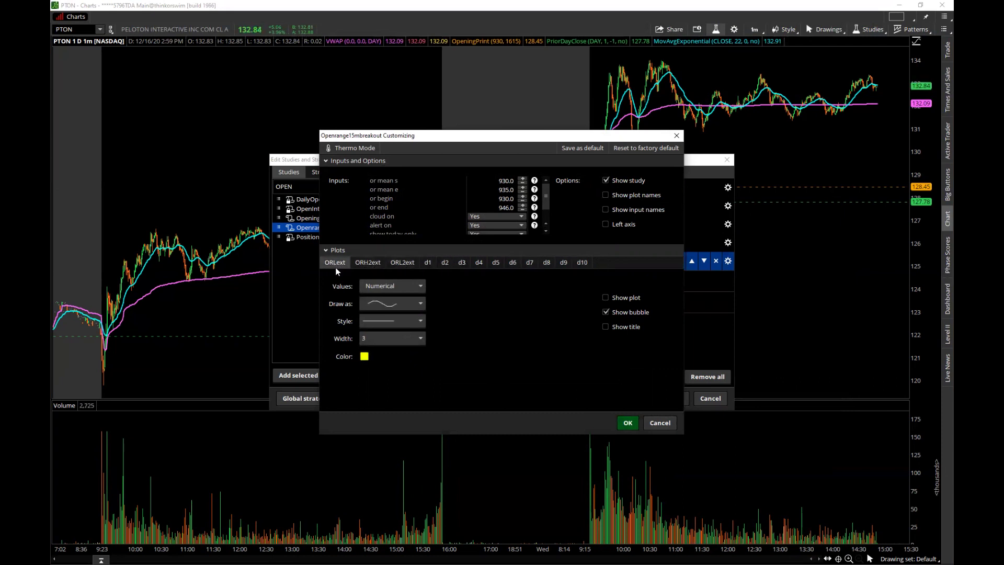
{"action": "left_click", "coordinate": [627, 424]}
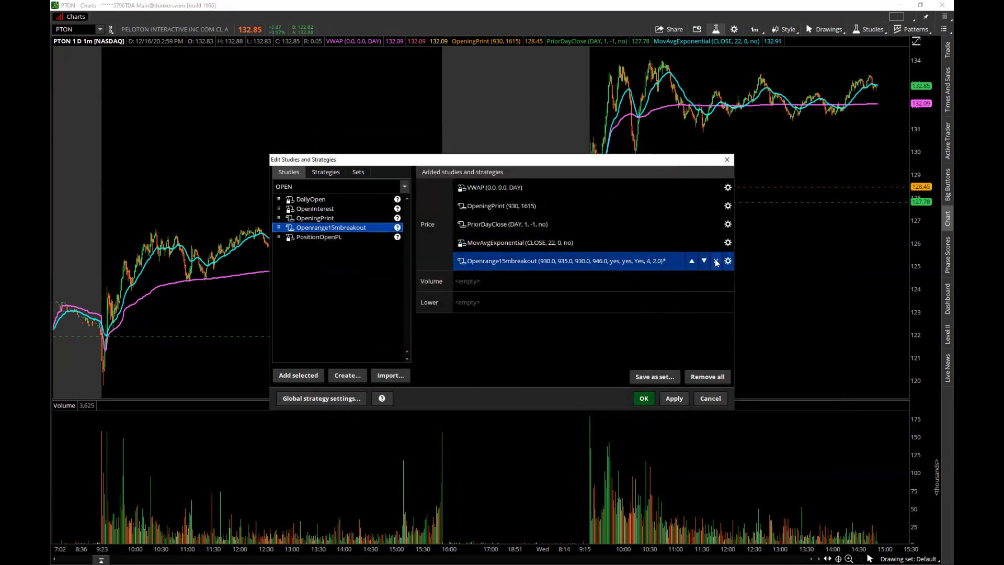
Remove the Openrange15mbreakout study from the added studies and finish editing the studies
{"action": "left_click", "coordinate": [714, 261]}
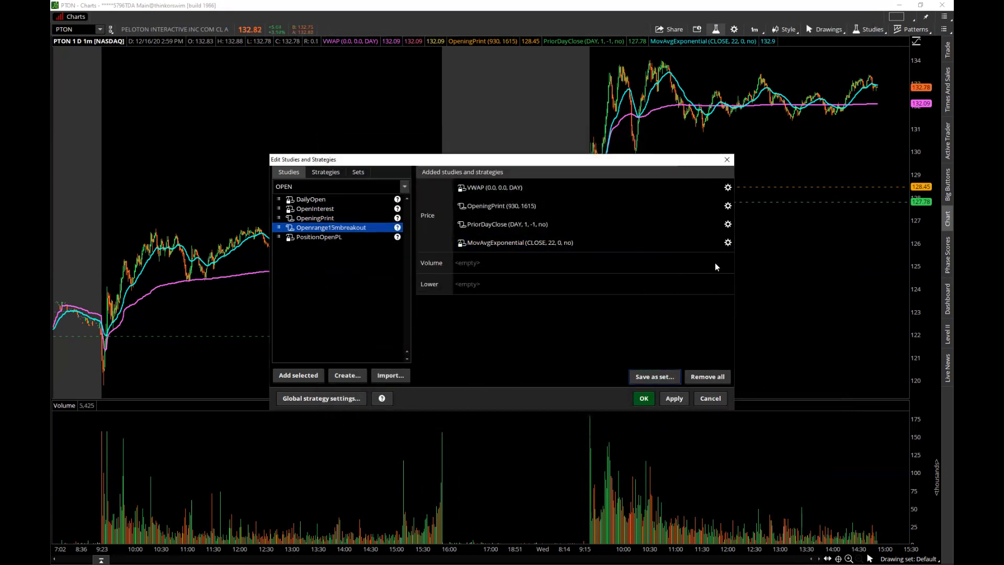
{"action": "left_click", "coordinate": [644, 398]}
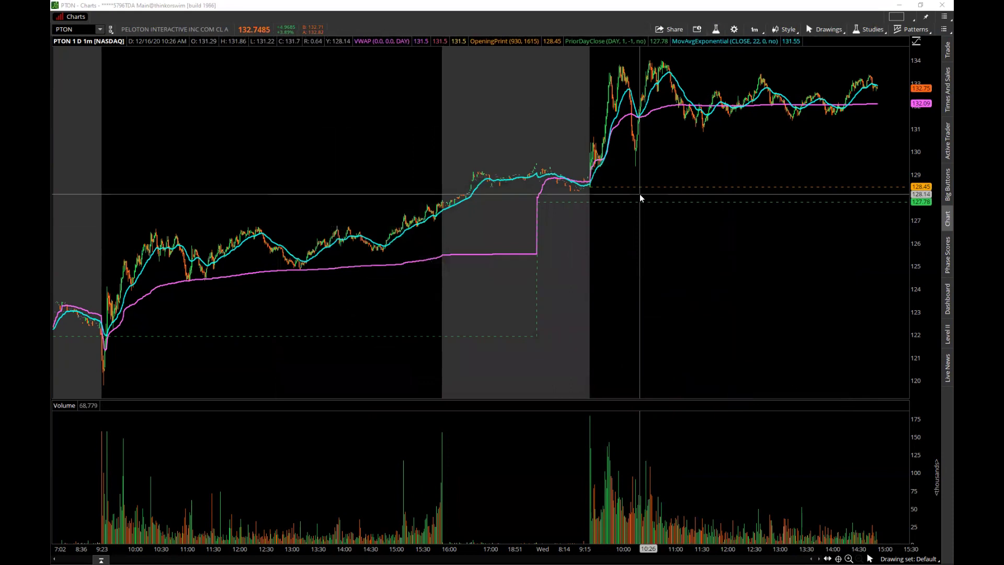
Save the chart's added studies as a study set named TRADE INTRADAY
{"action": "left_click", "coordinate": [716, 29]}
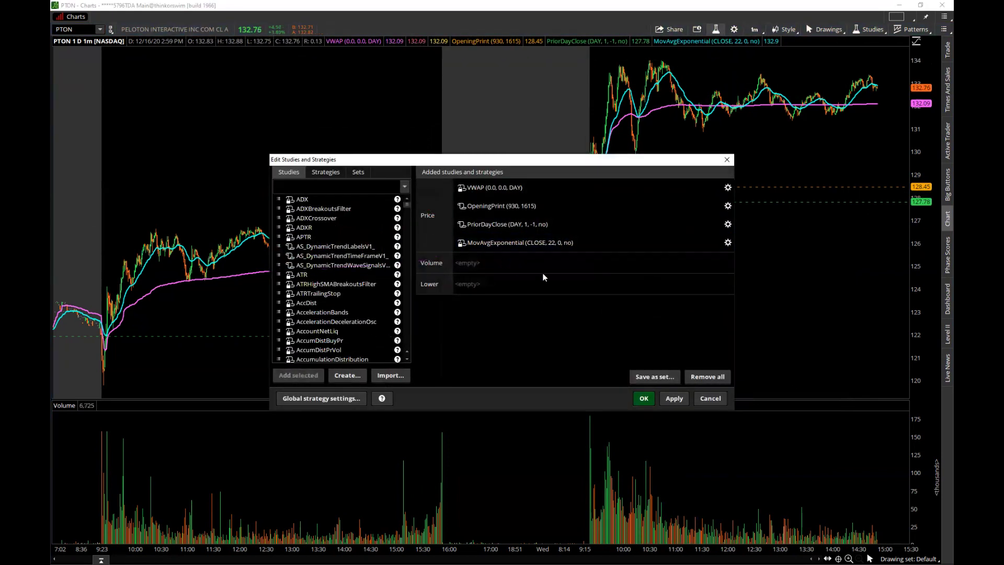
{"action": "left_click", "coordinate": [658, 376]}
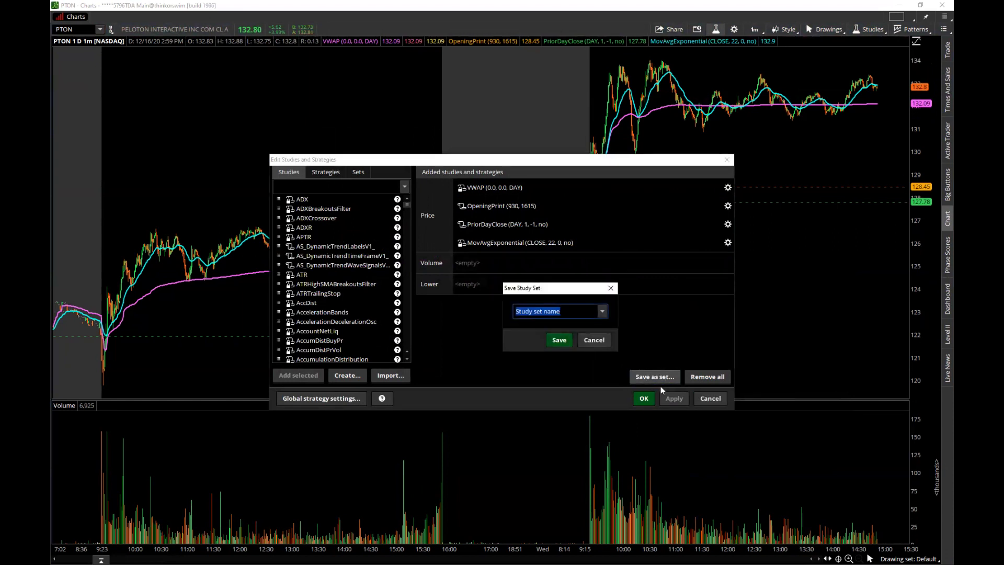
{"action": "type", "text": "t"}
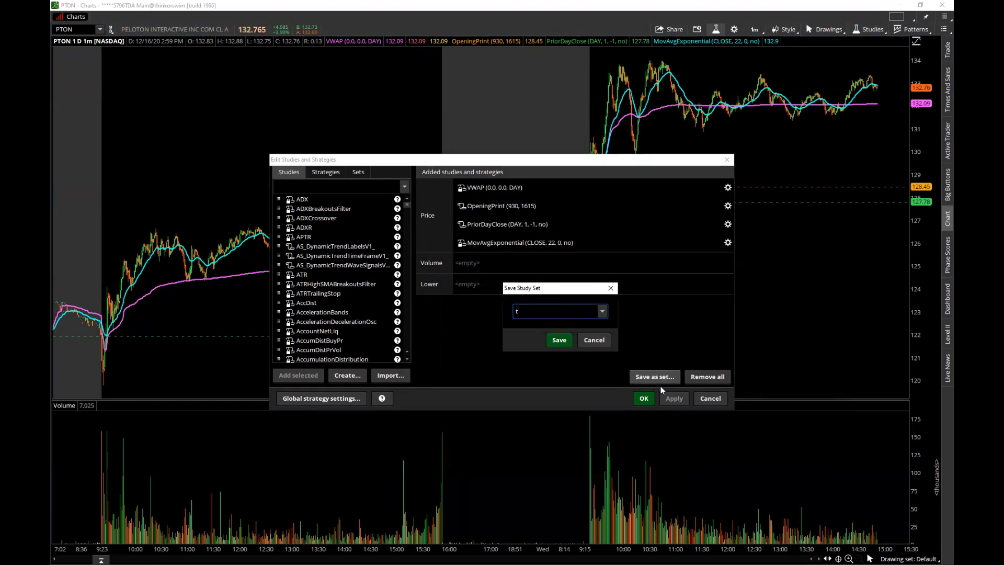
{"action": "key", "text": "BackSpace"}
{"action": "type", "text": "TRADE"}
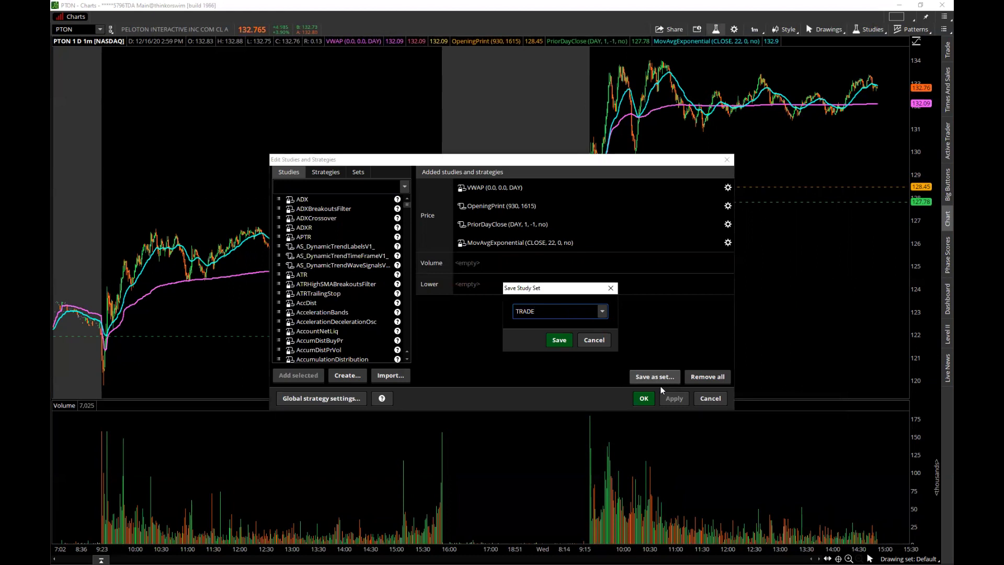
{"action": "type", "text": " INTRADAY"}
{"action": "left_click", "coordinate": [566, 339]}
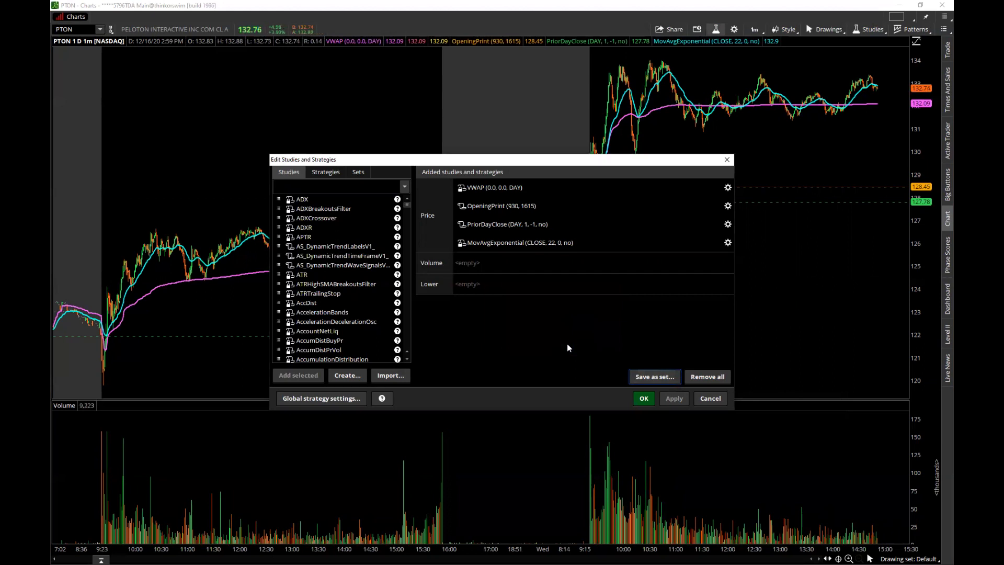
Inspect which studies the saved TRADE INTRADAY set contains
{"action": "left_click", "coordinate": [359, 176]}
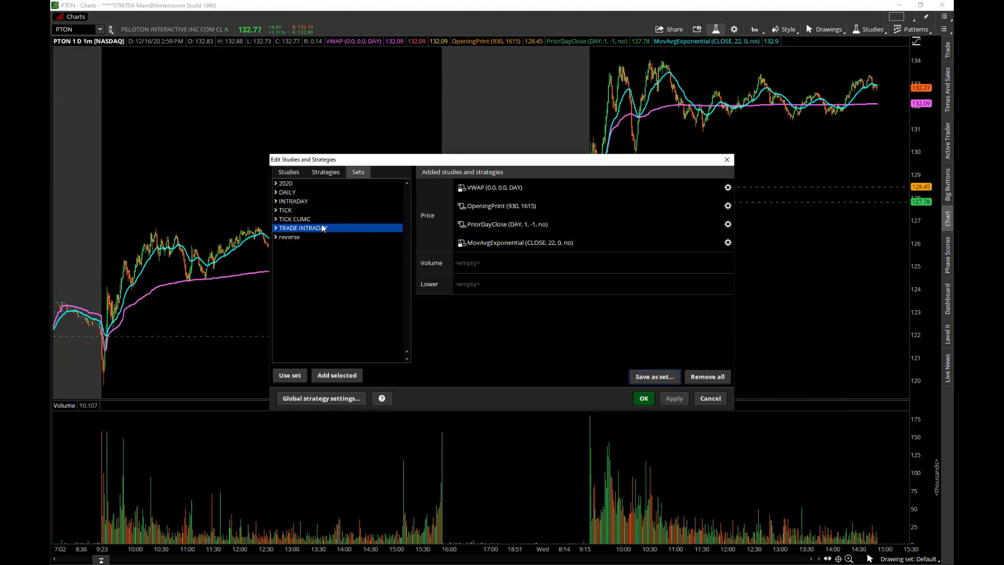
{"action": "left_click", "coordinate": [276, 228]}
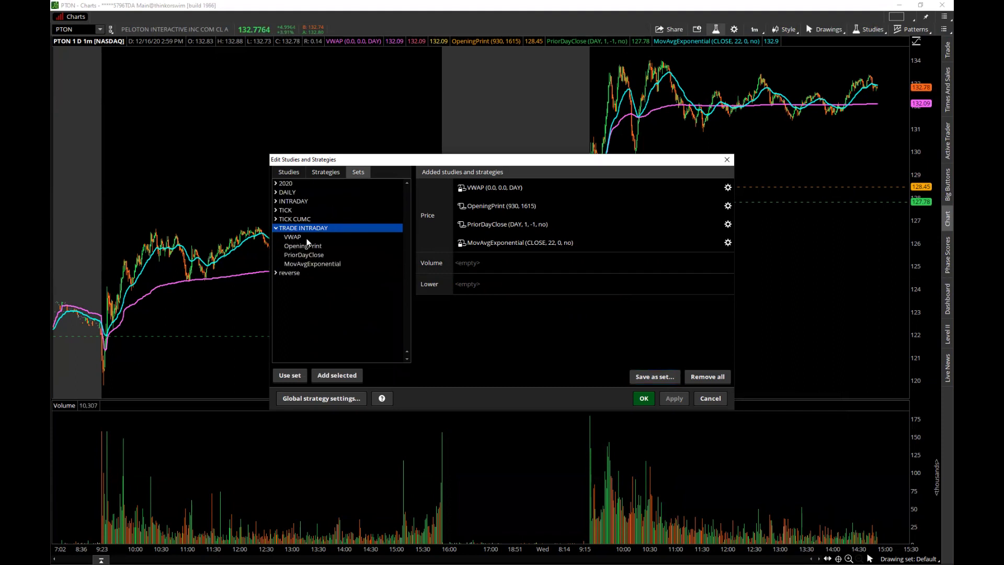
{"action": "left_click", "coordinate": [278, 228]}
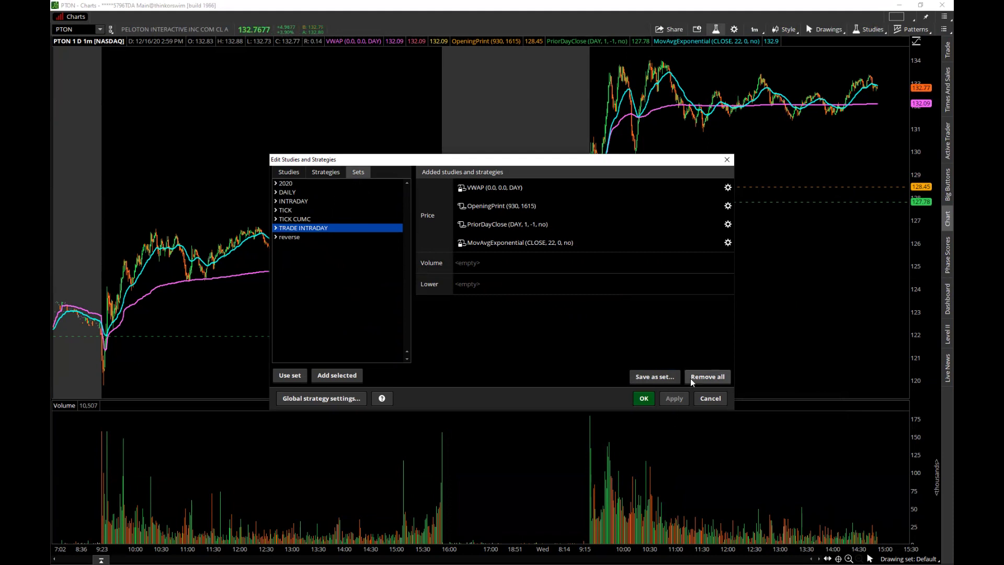
Remove all studies from the chart and add them back from the TRADE INTRADAY set, applying each change
{"action": "left_click", "coordinate": [714, 382]}
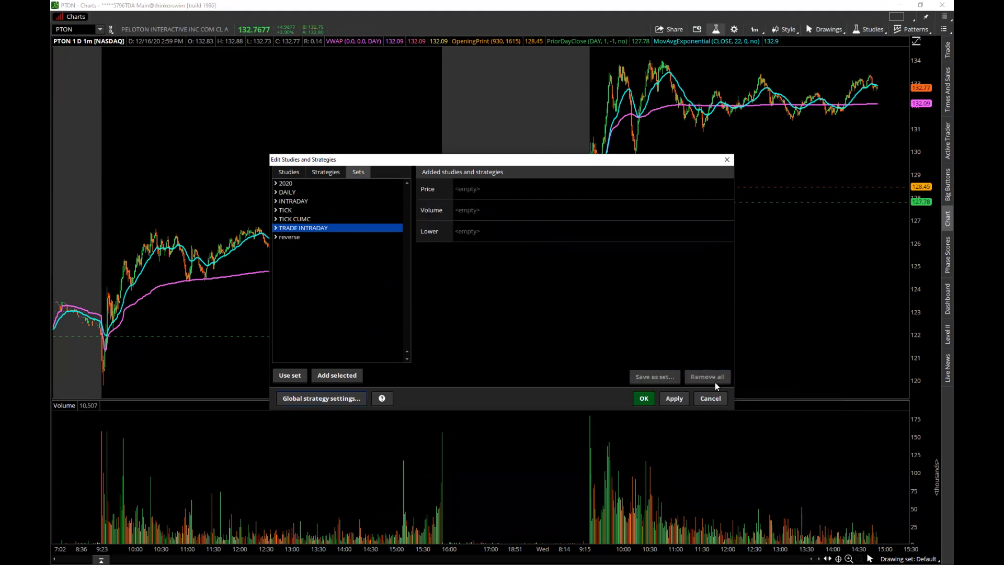
{"action": "left_click", "coordinate": [672, 401]}
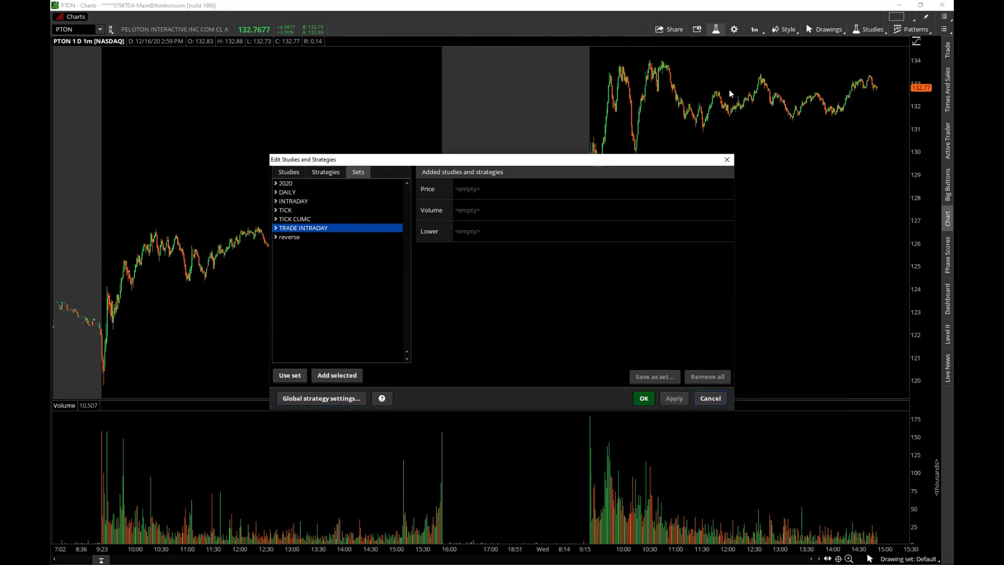
{"action": "right_click", "coordinate": [302, 228]}
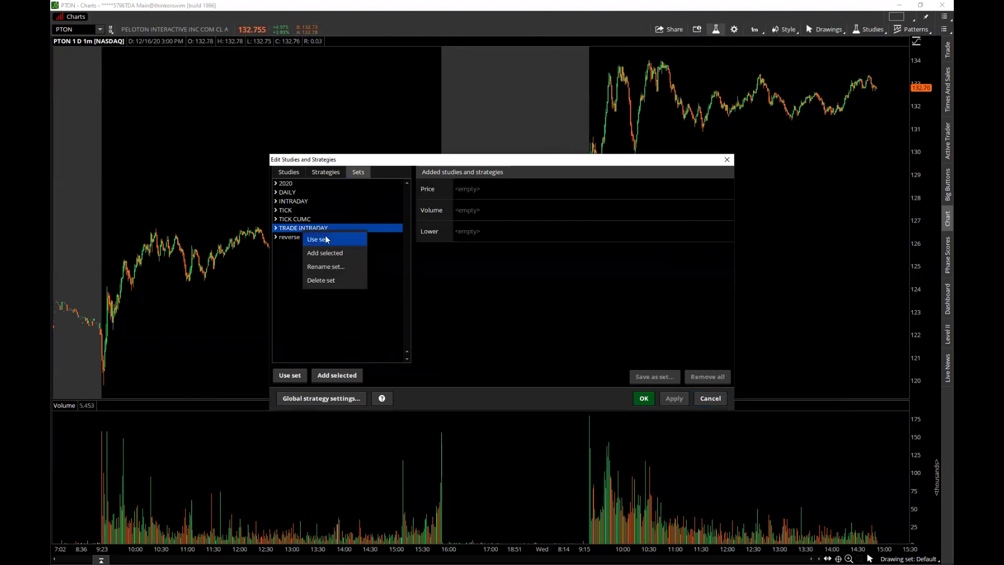
{"action": "left_click", "coordinate": [330, 252]}
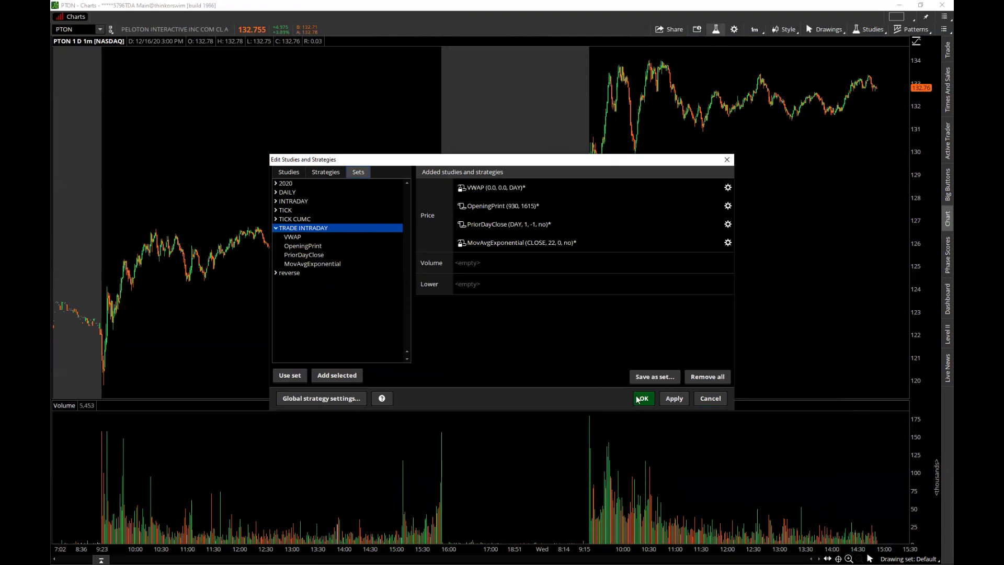
{"action": "left_click", "coordinate": [675, 399]}
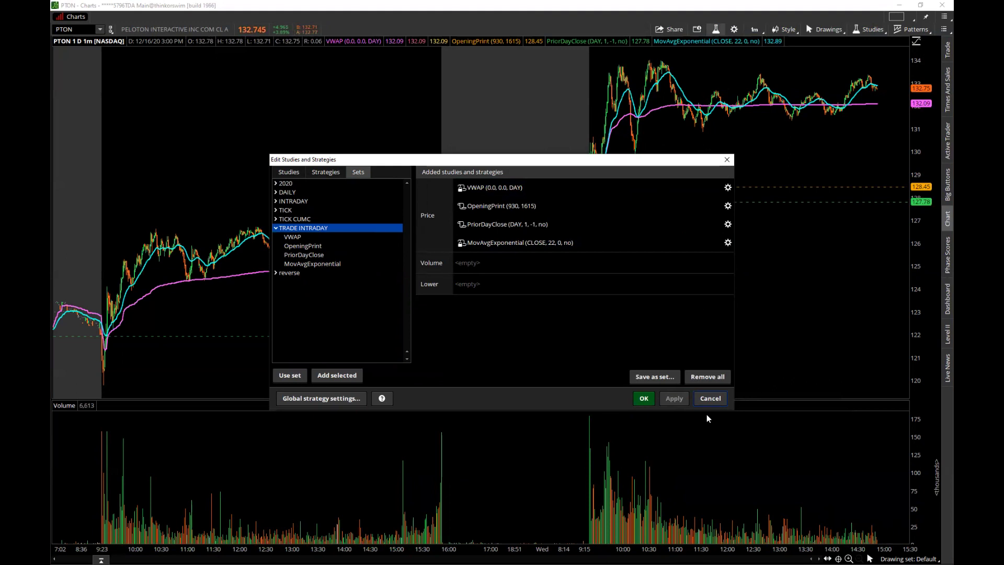
{"action": "left_click", "coordinate": [651, 400]}
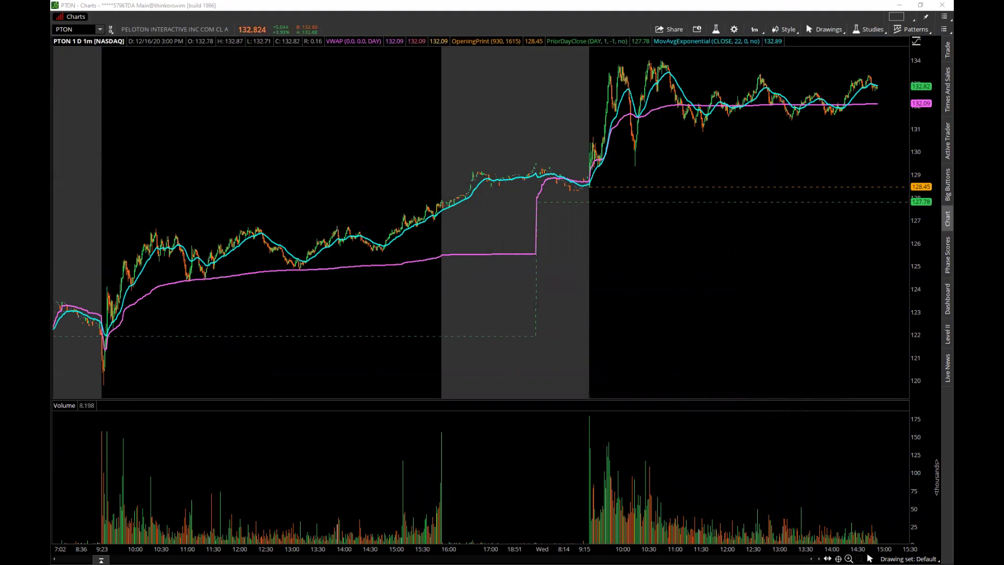
Save the chart style as ONE MIN DAY with its patterns and study set included
{"action": "left_click", "coordinate": [780, 29]}
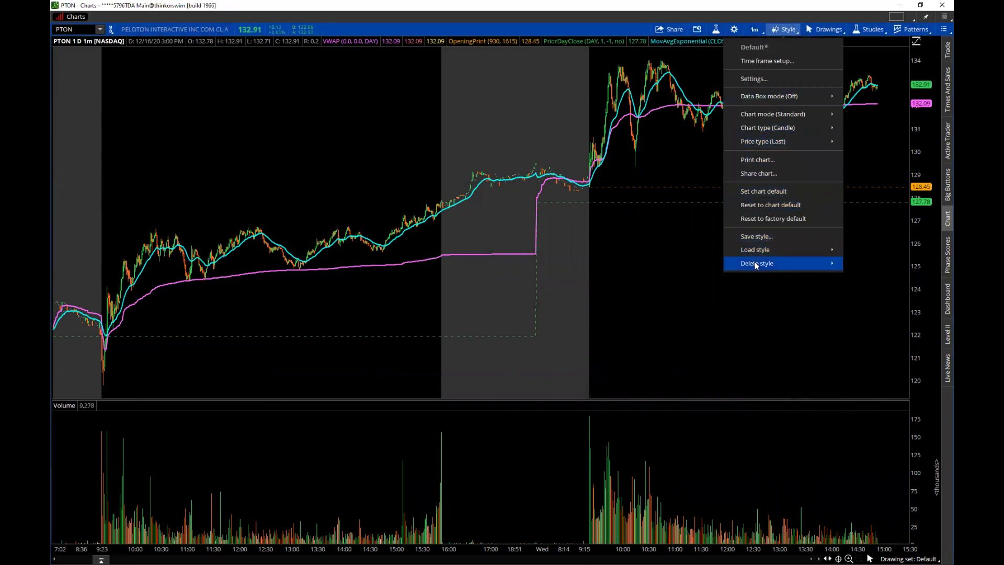
{"action": "mouse_move", "coordinate": [760, 267]}
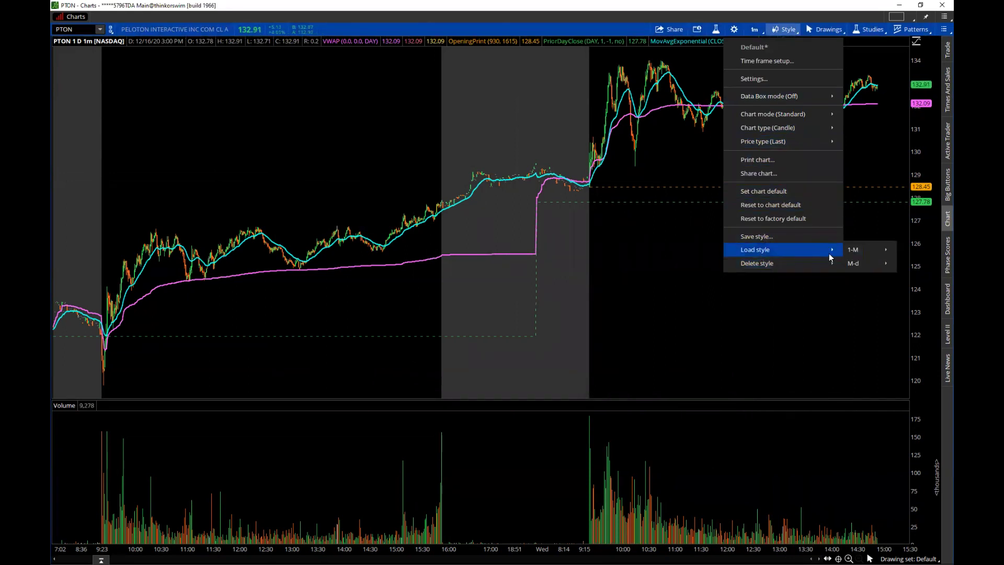
{"action": "left_click", "coordinate": [751, 236]}
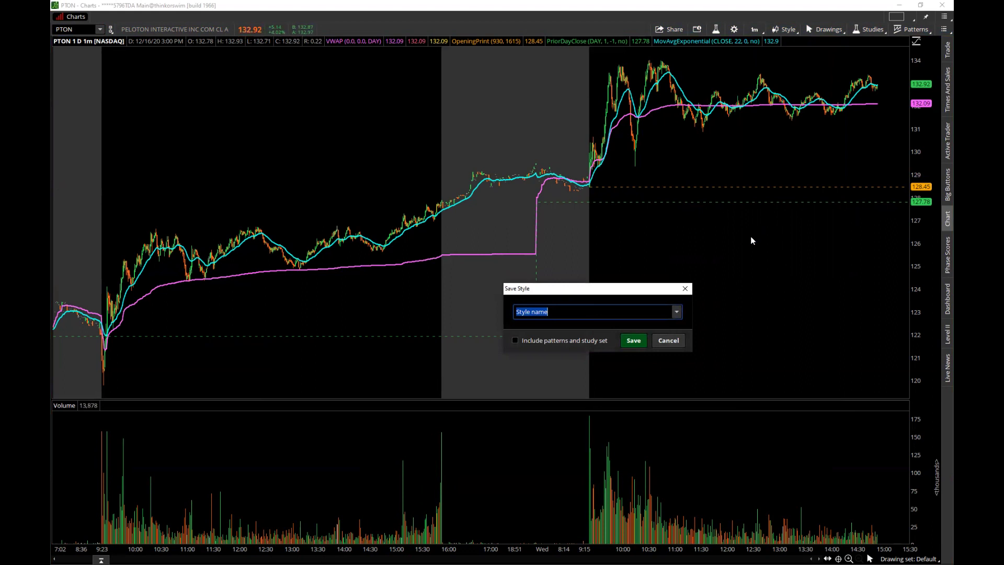
{"action": "type", "text": "ONE MI"}
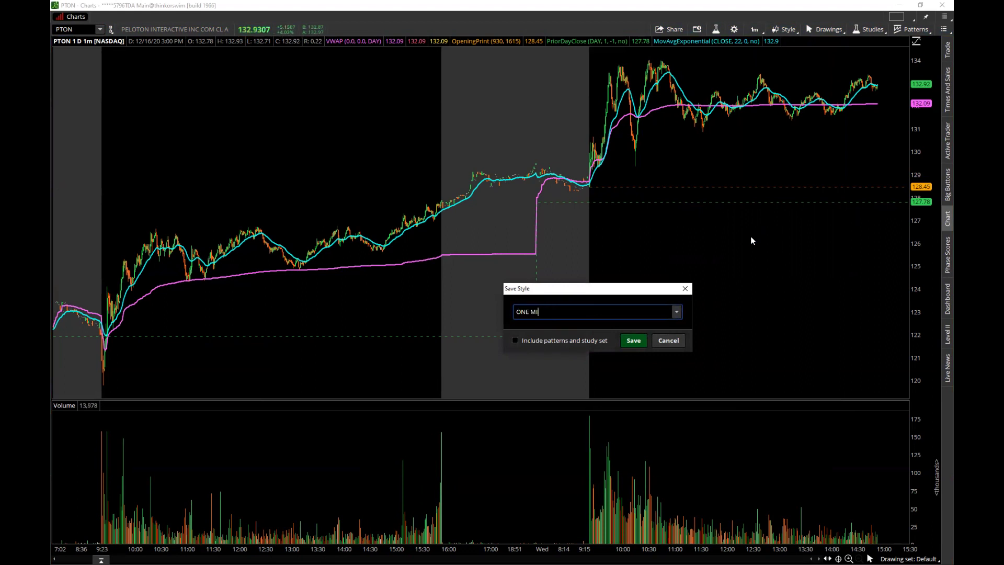
{"action": "type", "text": "N DAY"}
{"action": "left_click", "coordinate": [515, 340]}
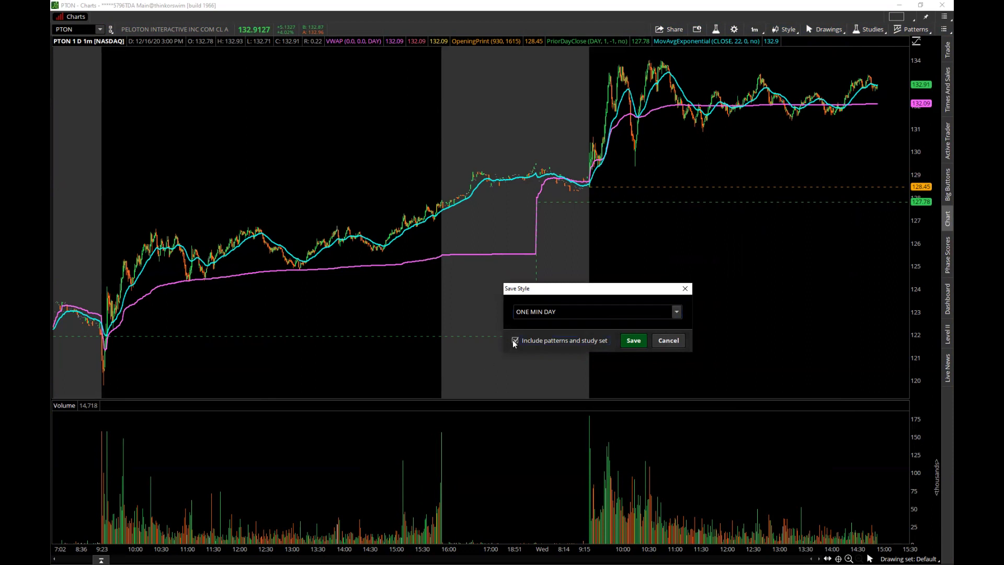
{"action": "left_click", "coordinate": [641, 343]}
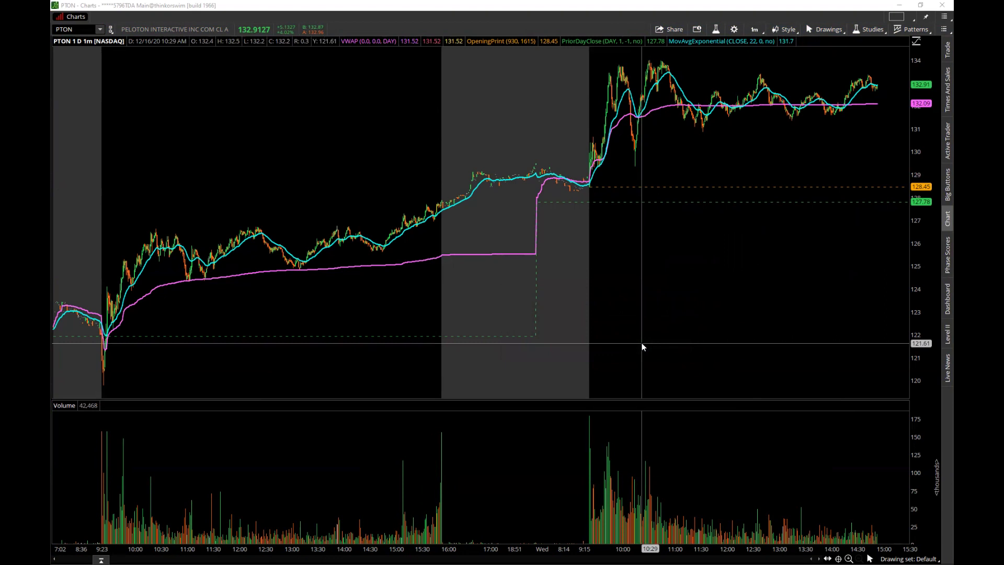
Load the saved 1 M TRADE style onto the PTON chart
{"action": "left_click", "coordinate": [781, 31]}
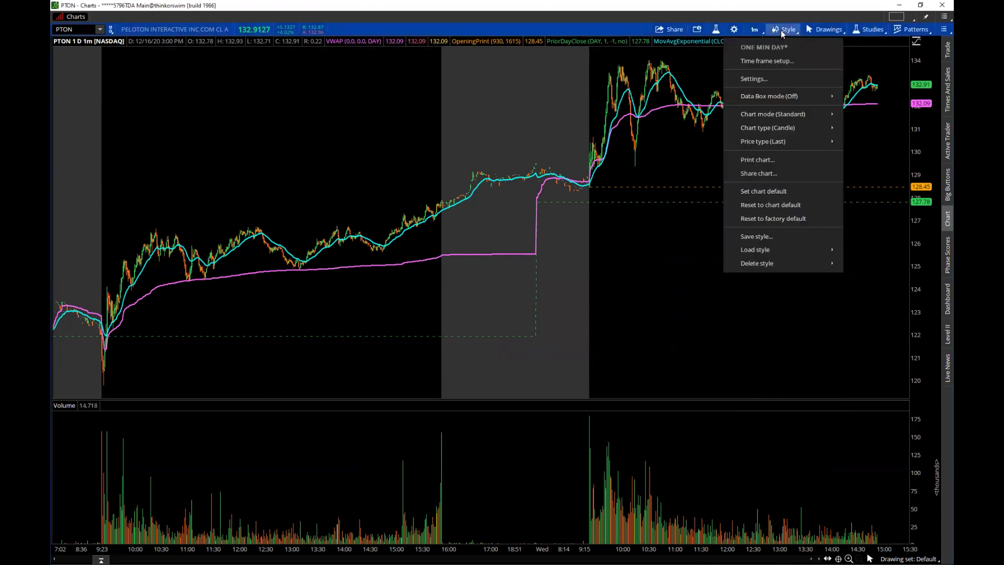
{"action": "mouse_move", "coordinate": [778, 252]}
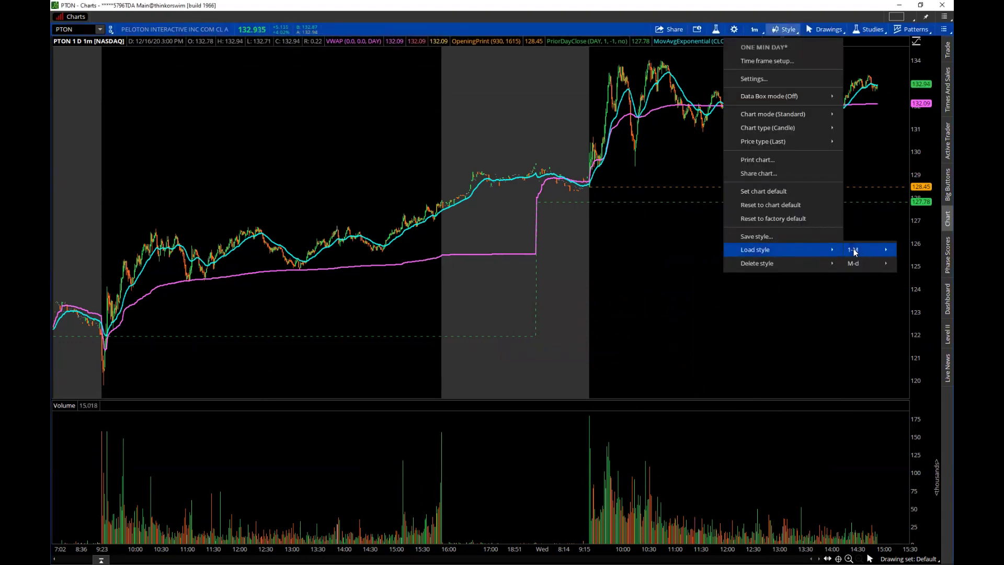
{"action": "mouse_move", "coordinate": [861, 252]}
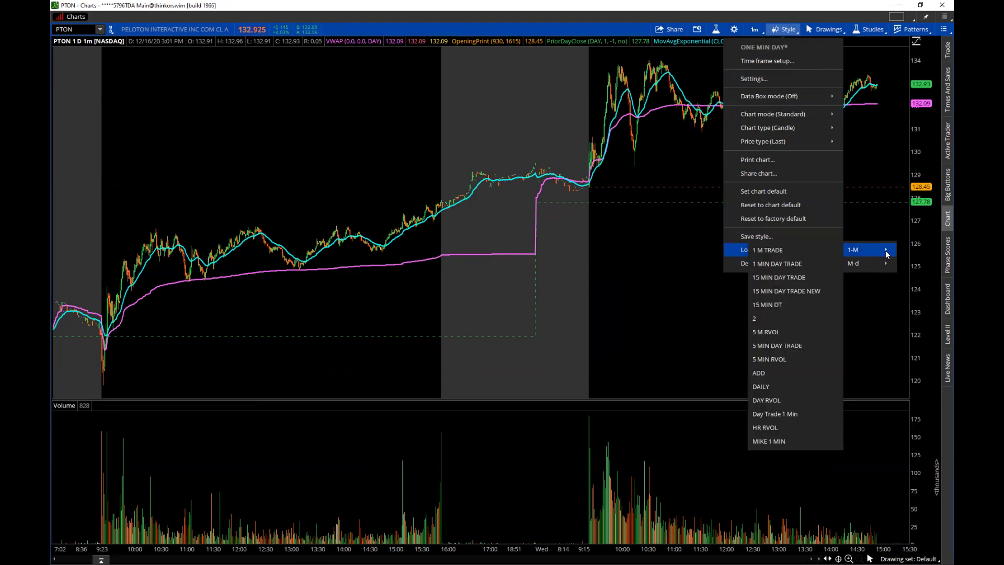
{"action": "left_click", "coordinate": [792, 250]}
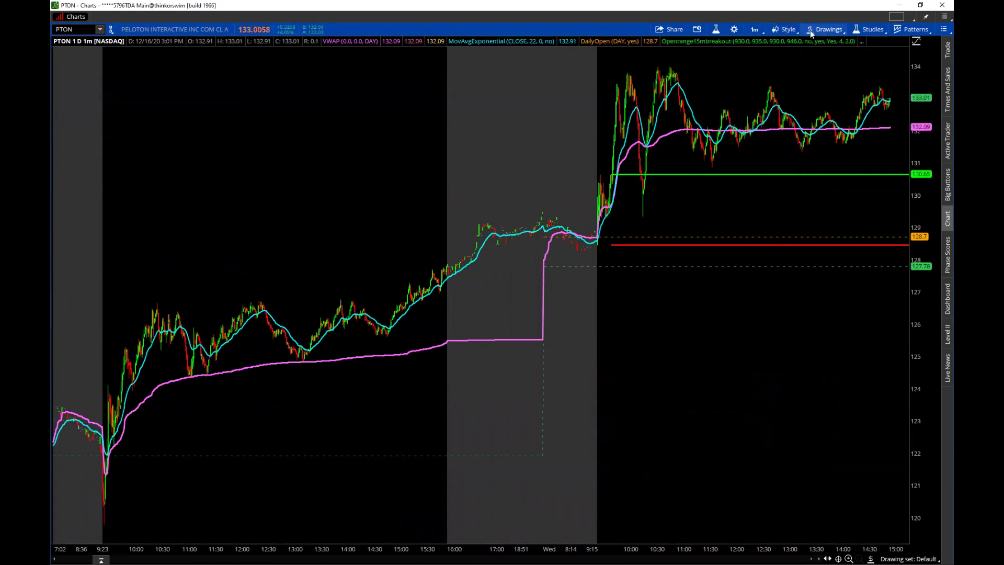
Examine the chart's equities and appearance settings, including the color choices for the candles' Fill up, and close the settings
{"action": "left_click", "coordinate": [734, 29]}
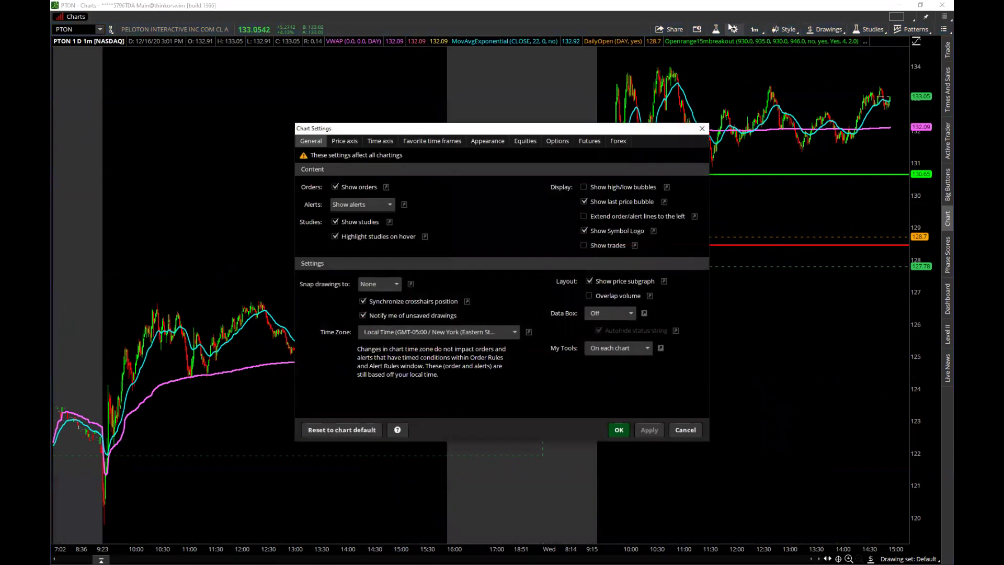
{"action": "left_click", "coordinate": [525, 141]}
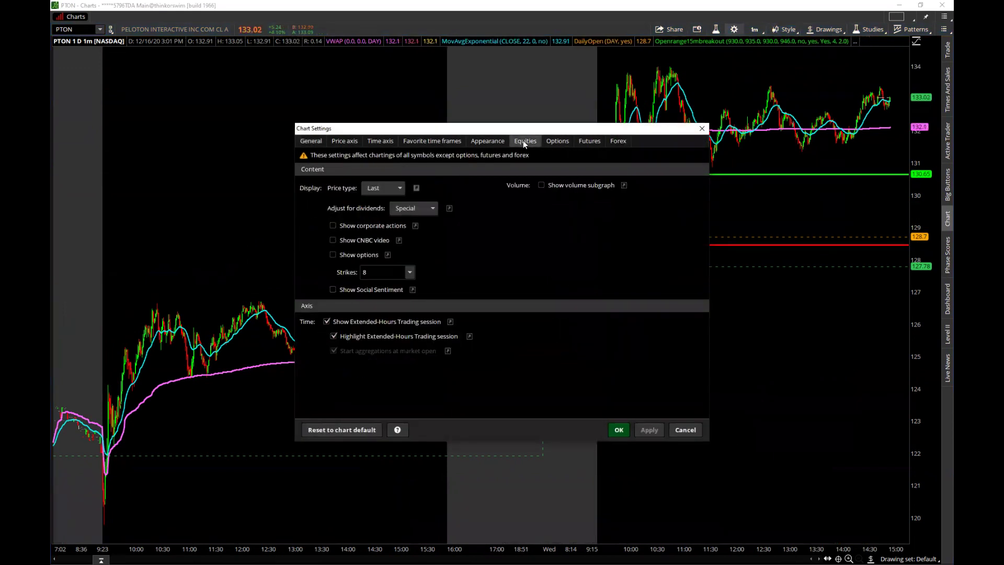
{"action": "left_click", "coordinate": [487, 141]}
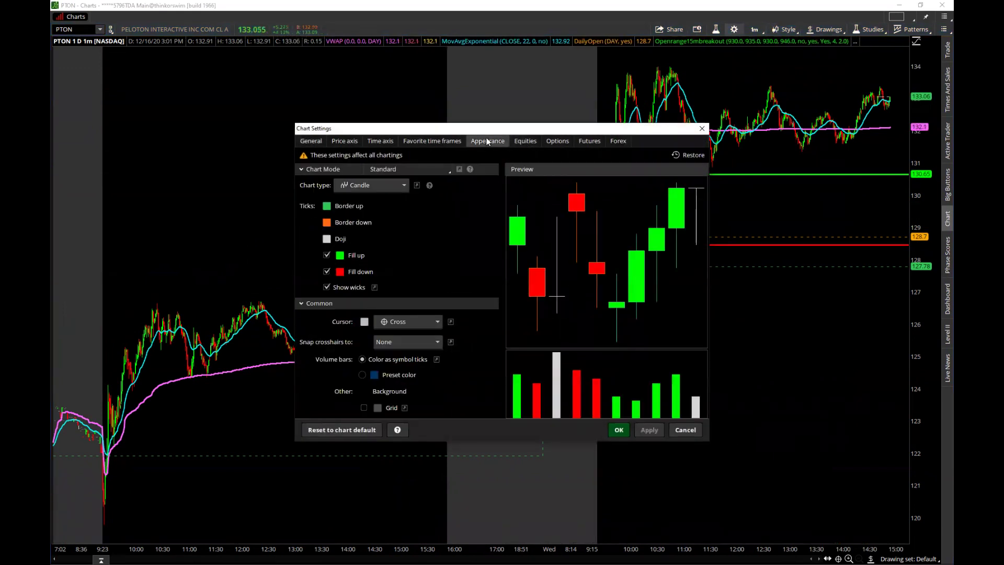
{"action": "left_click", "coordinate": [340, 257]}
{"action": "left_click", "coordinate": [340, 256]}
{"action": "left_click", "coordinate": [339, 256]}
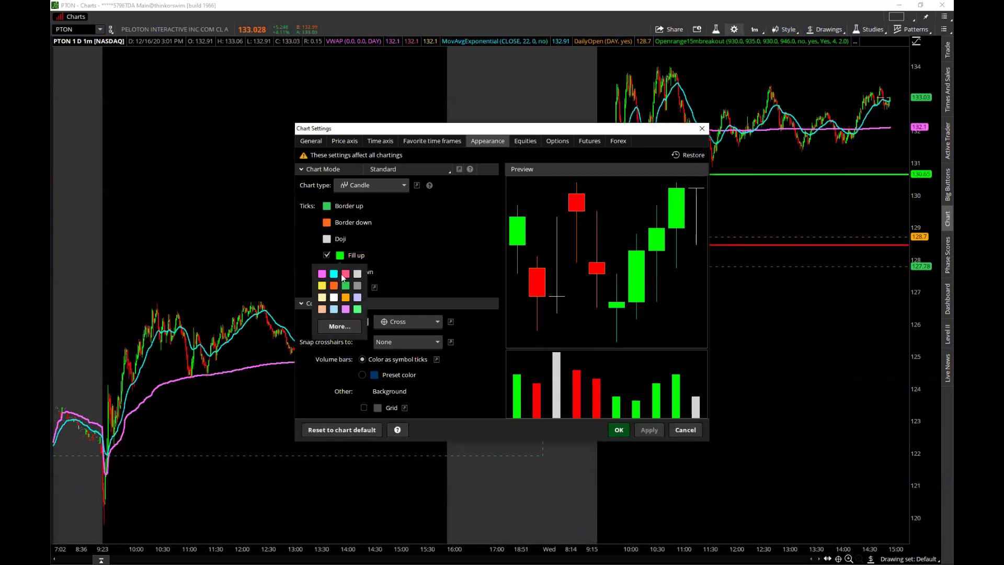
{"action": "left_click", "coordinate": [346, 327]}
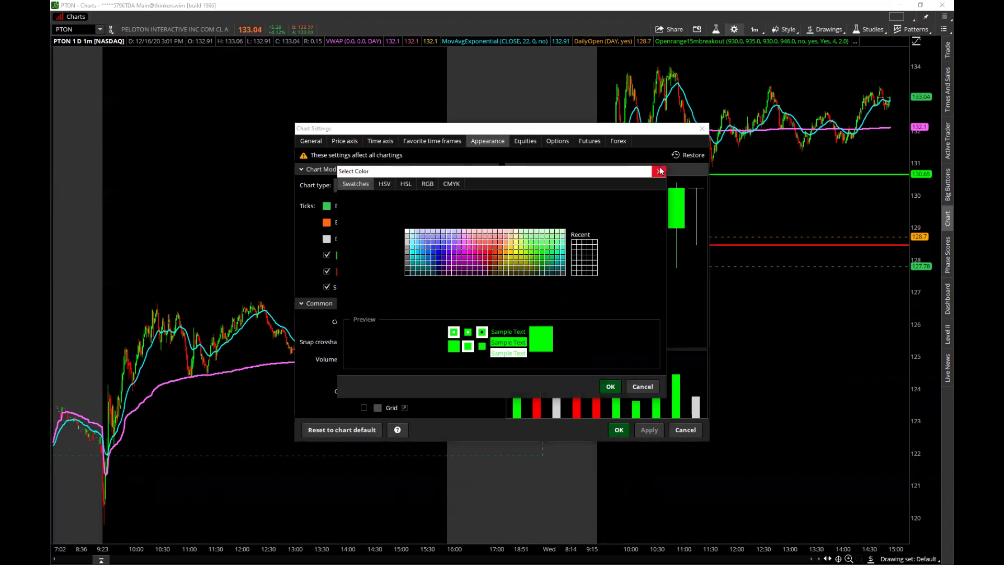
{"action": "left_click", "coordinate": [610, 387]}
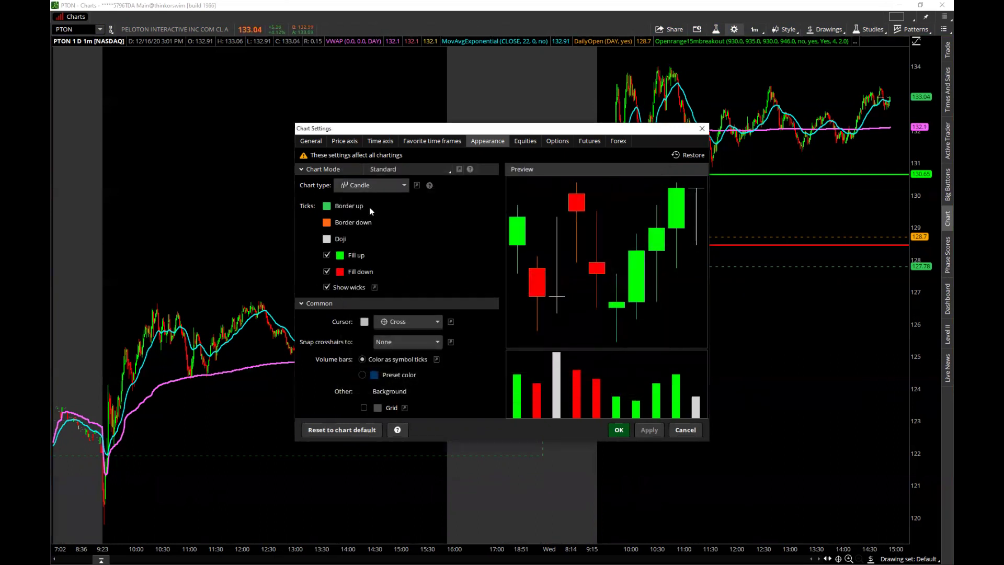
{"action": "left_click", "coordinate": [702, 128]}
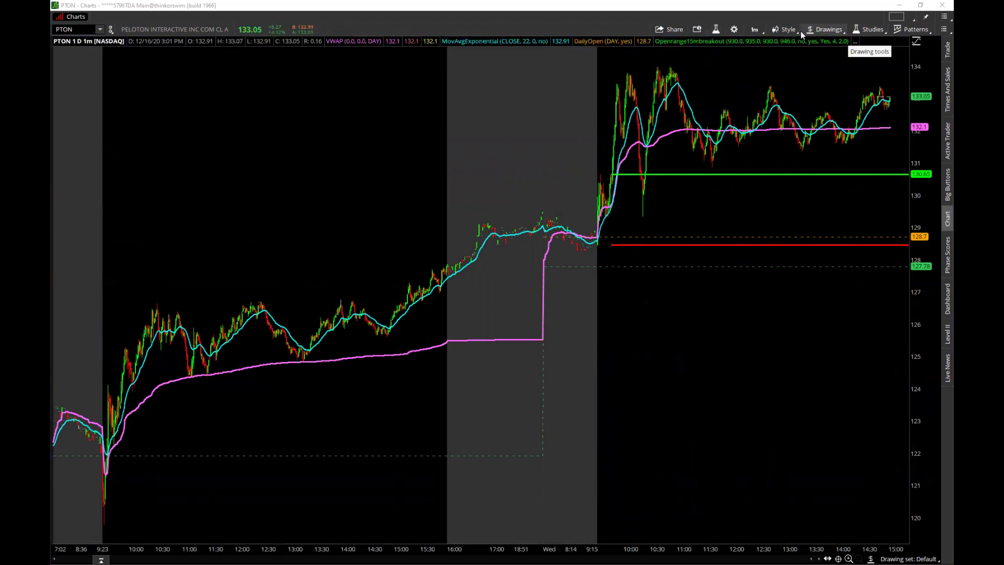
Close the detached PTON chart window, view the Flexible Grid in the main window and return to the single chart view
{"action": "left_click", "coordinate": [941, 6]}
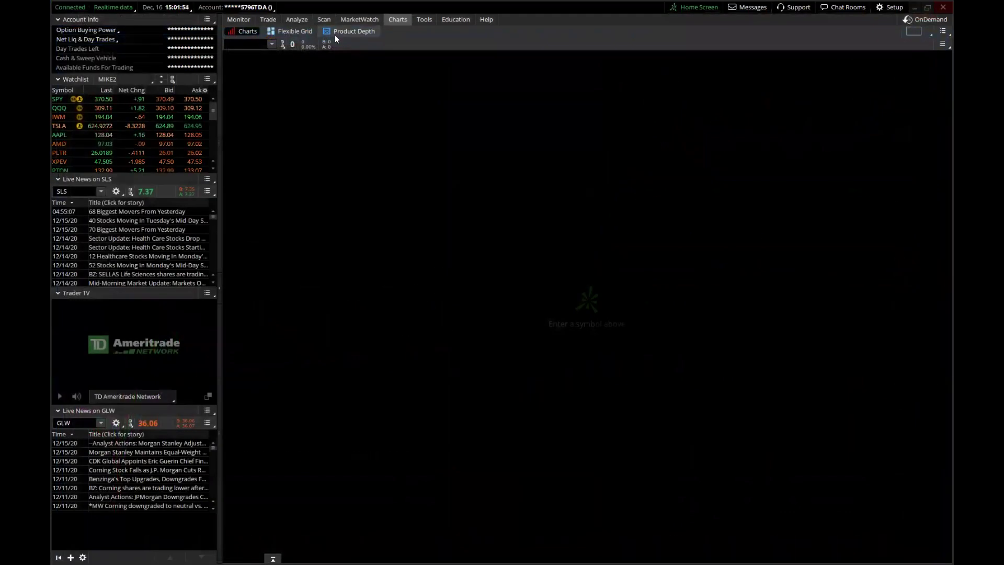
{"action": "left_click", "coordinate": [288, 30]}
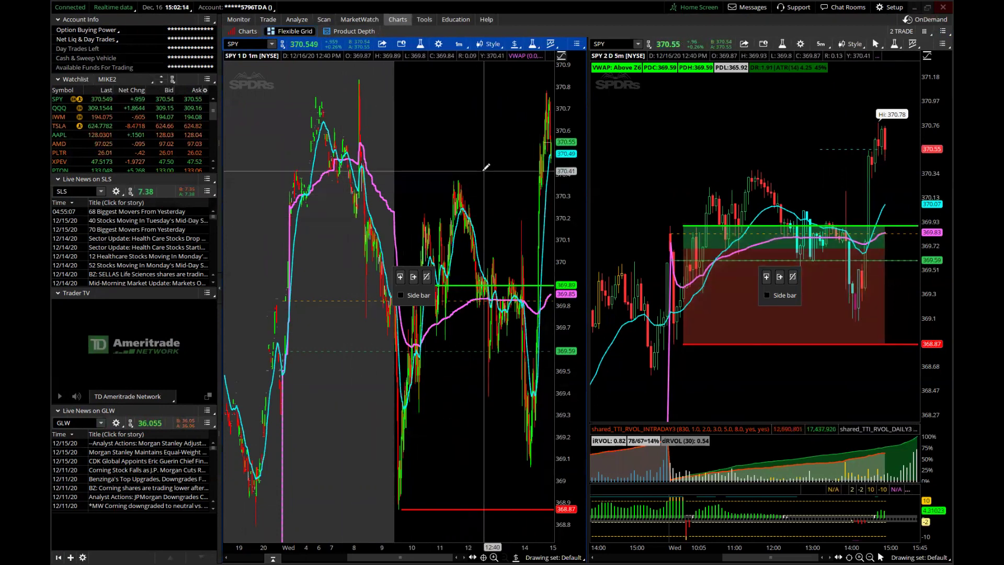
{"action": "left_click", "coordinate": [240, 44]}
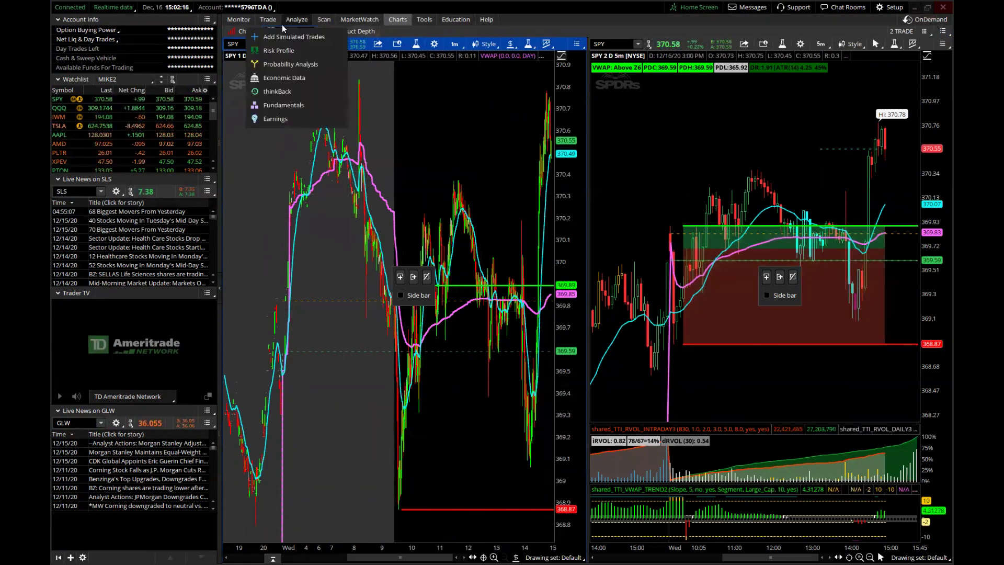
{"action": "left_click", "coordinate": [238, 40]}
{"action": "left_click", "coordinate": [241, 33]}
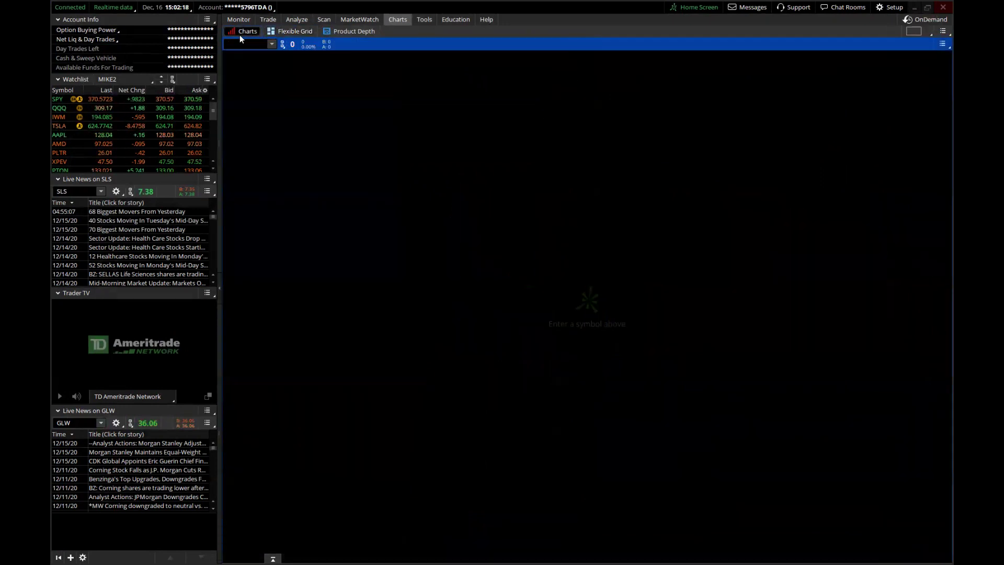
Detach the empty chart into its own window and load the symbol PTON in it
{"action": "left_click", "coordinate": [942, 31]}
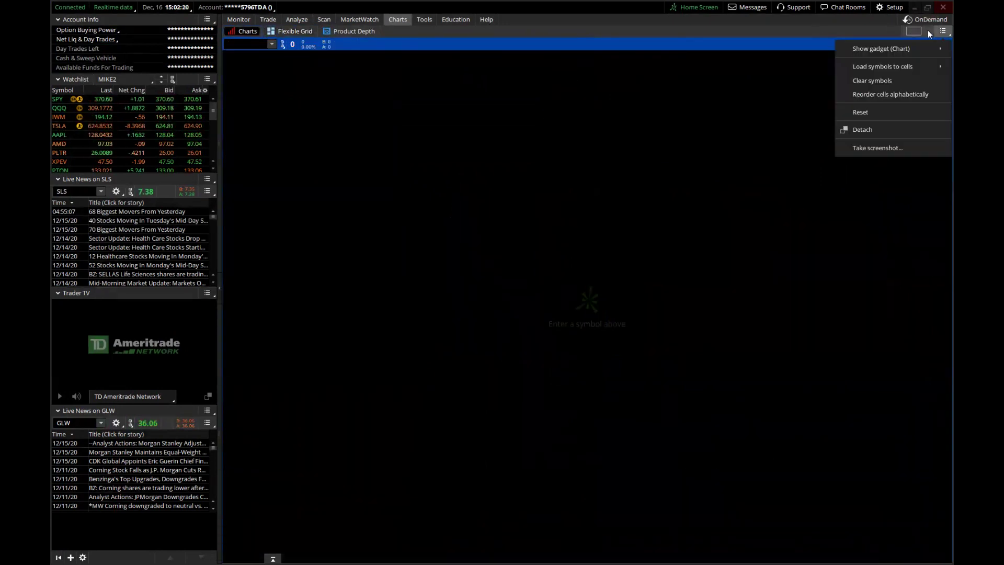
{"action": "left_click", "coordinate": [862, 134]}
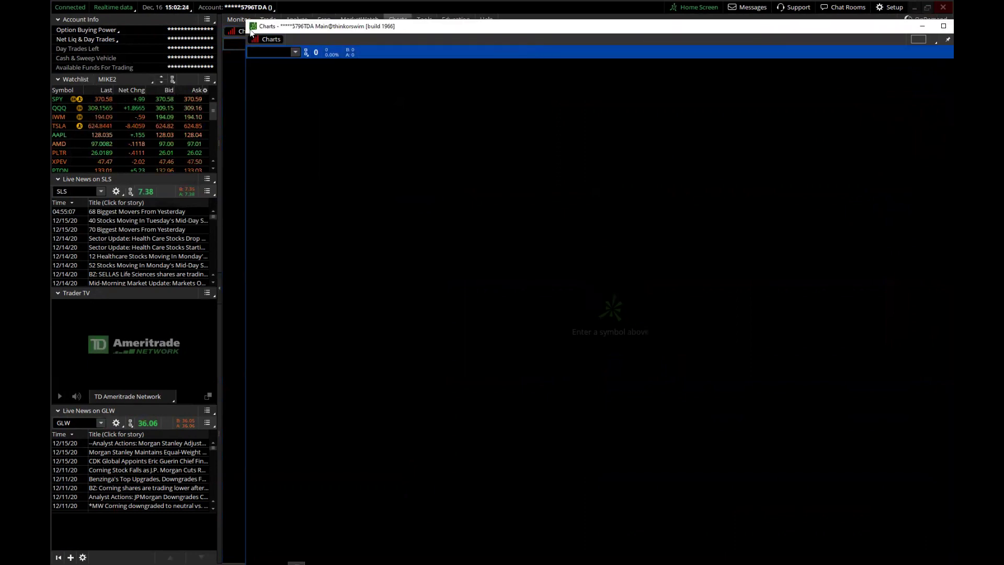
{"action": "left_click", "coordinate": [262, 49]}
{"action": "type", "text": "PTON"}
{"action": "key", "text": "Return"}
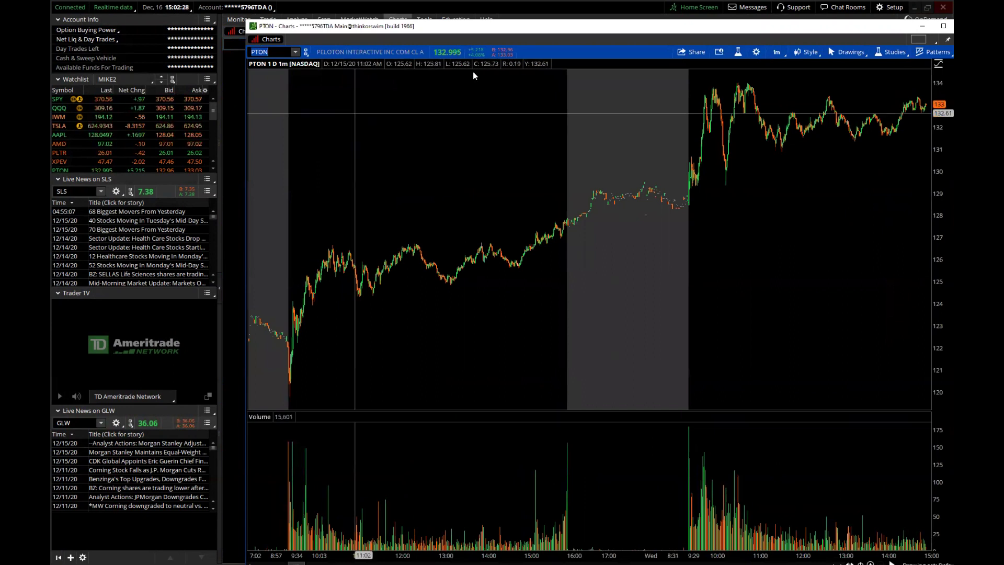
Load the saved ONE MIN DAY style onto the detached PTON chart
{"action": "left_click", "coordinate": [800, 52]}
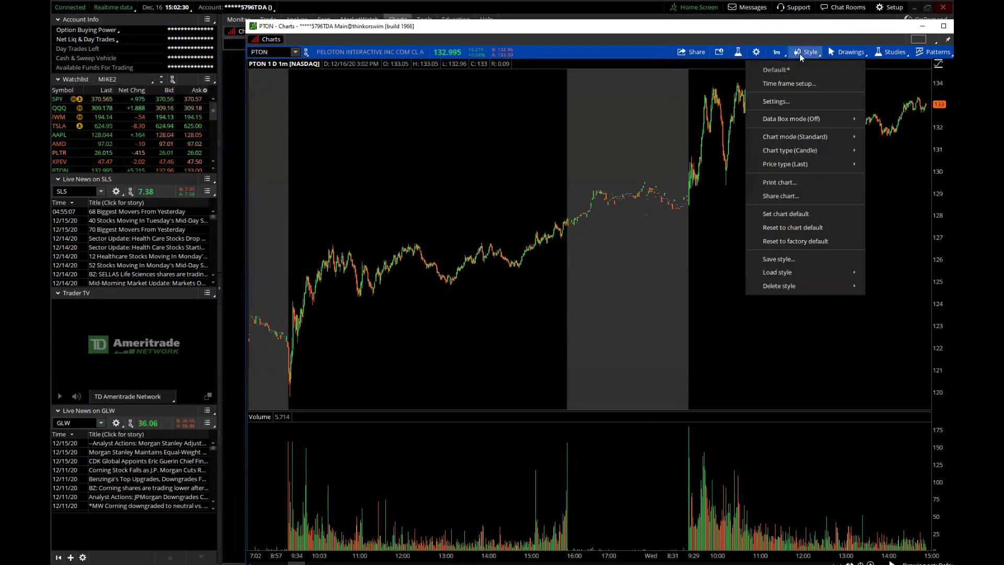
{"action": "mouse_move", "coordinate": [792, 276]}
{"action": "mouse_move", "coordinate": [874, 277]}
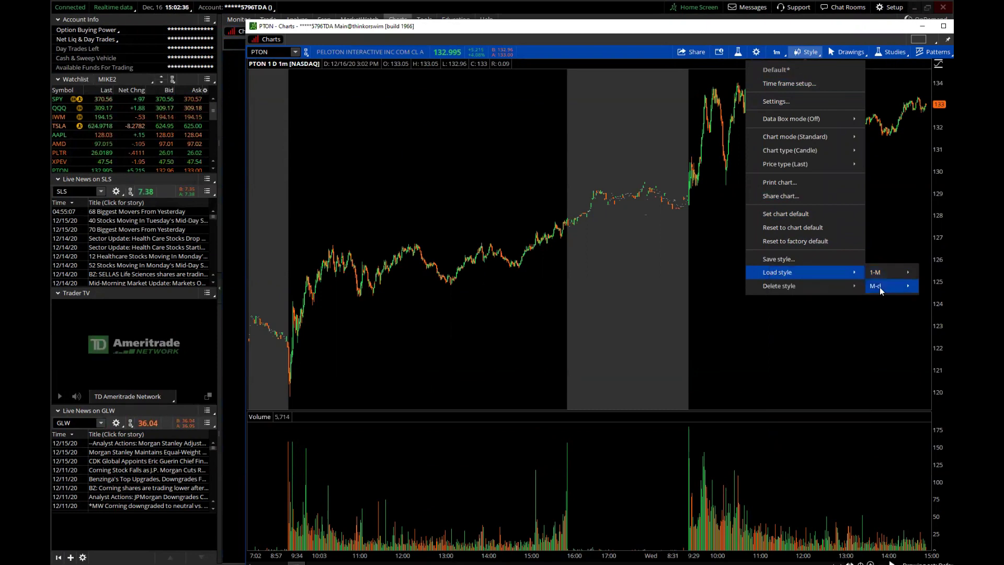
{"action": "left_click", "coordinate": [814, 343]}
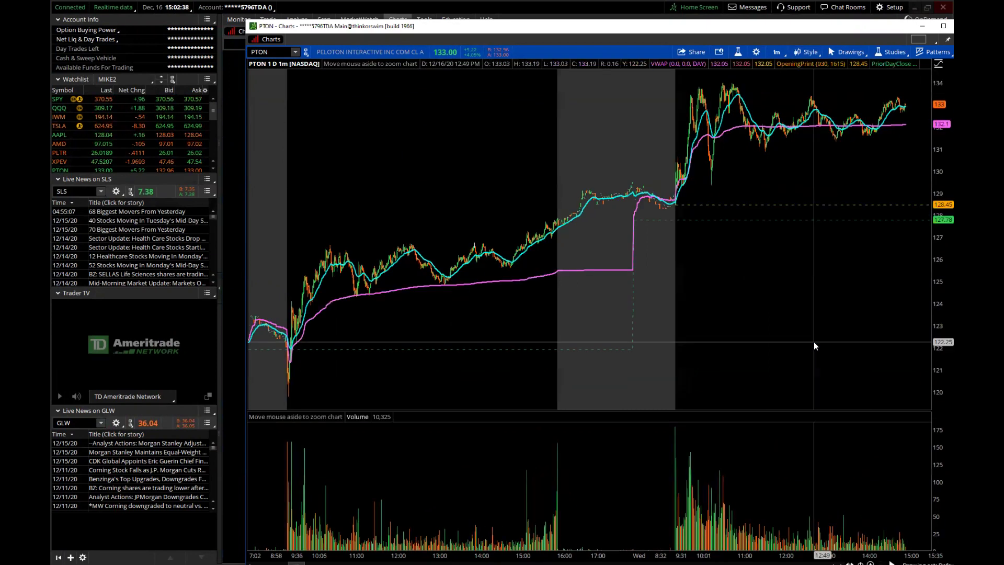
{"action": "left_click_drag", "start_coordinate": [800, 124], "coordinate": [652, 199]}
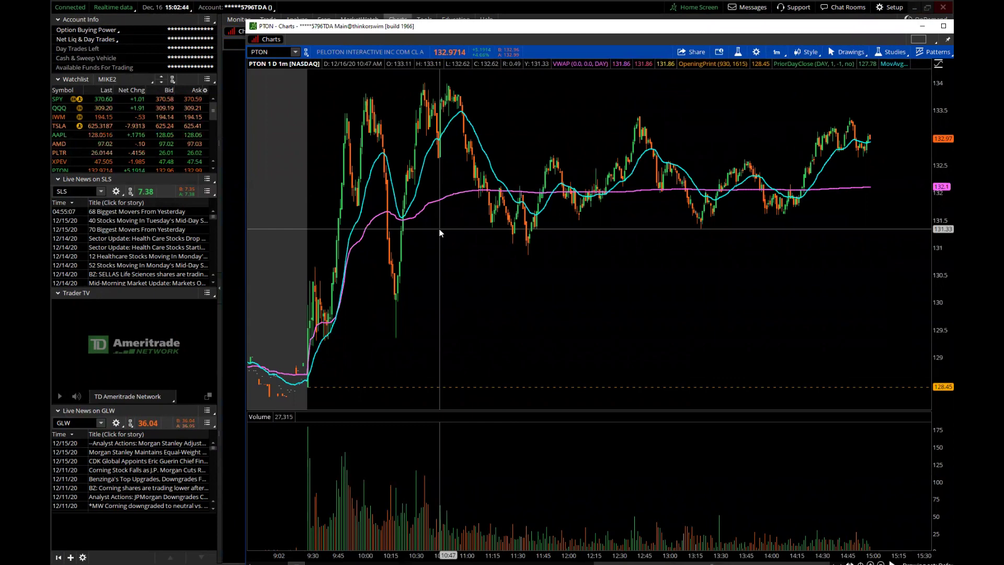
Pin the quick-access tools bar above the PTON chart and delete its 1 M TRADE button
{"action": "mouse_move", "coordinate": [426, 68]}
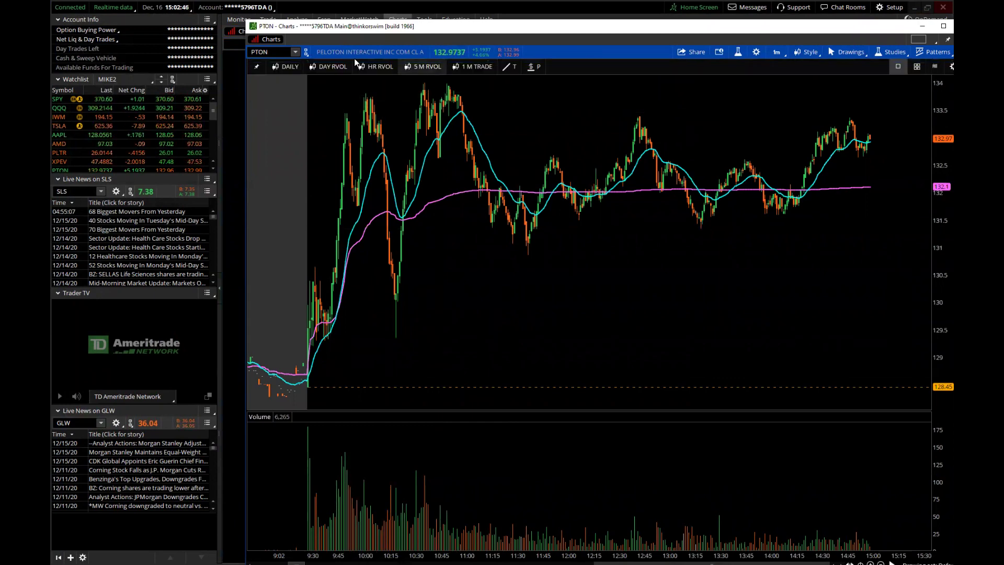
{"action": "left_click", "coordinate": [257, 66]}
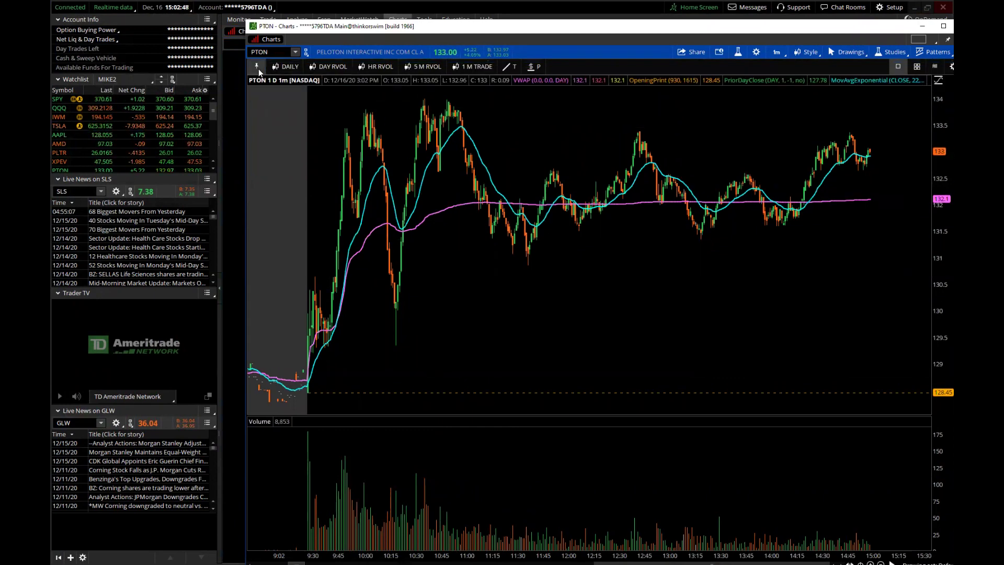
{"action": "left_click", "coordinate": [936, 67]}
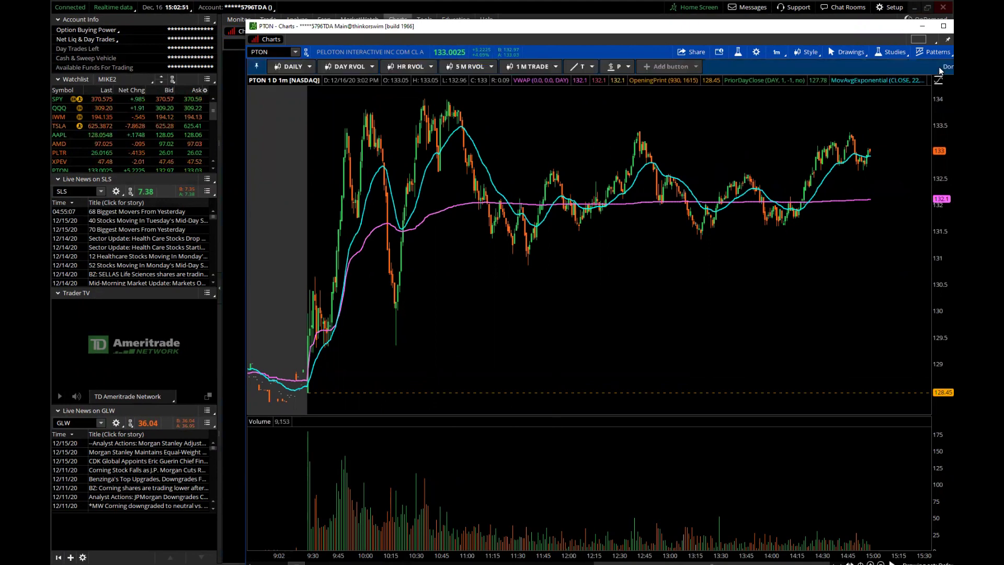
{"action": "left_click", "coordinate": [537, 71]}
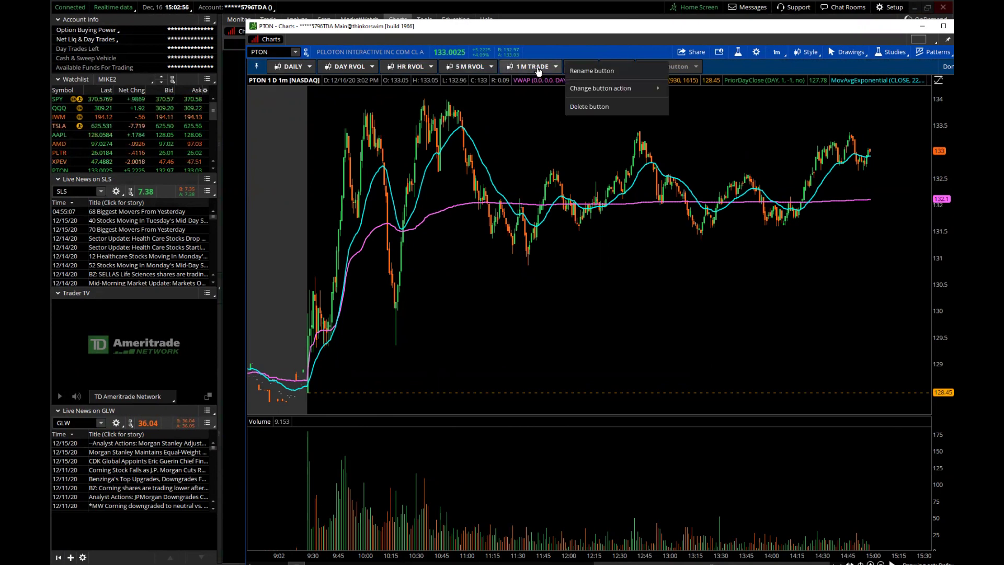
{"action": "left_click", "coordinate": [590, 107]}
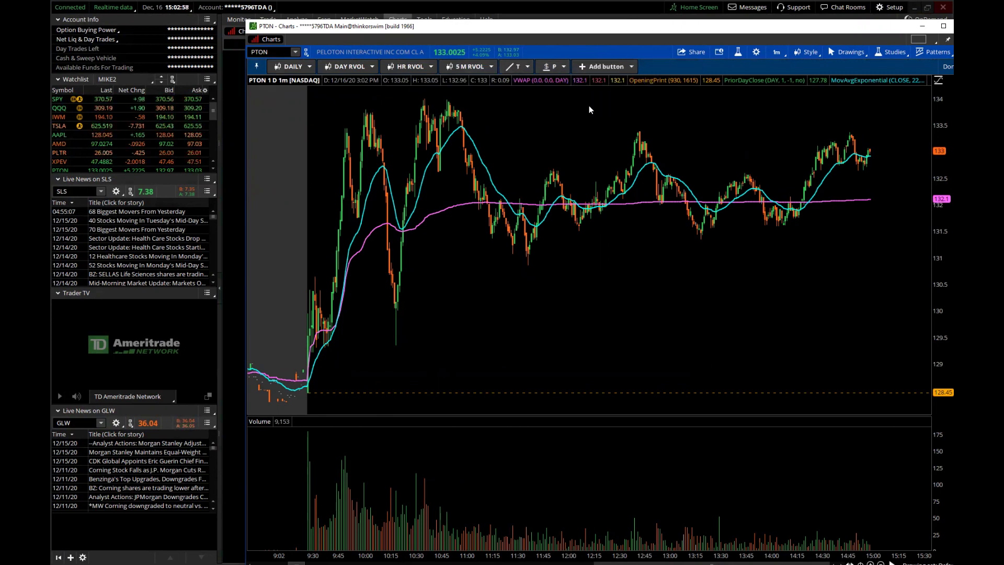
Add a ONE MIN DAY style button to the quick-access bar, and use the bar to load 5 M RVOL and return to ONE MIN DAY
{"action": "left_click", "coordinate": [606, 67]}
{"action": "mouse_move", "coordinate": [660, 111]}
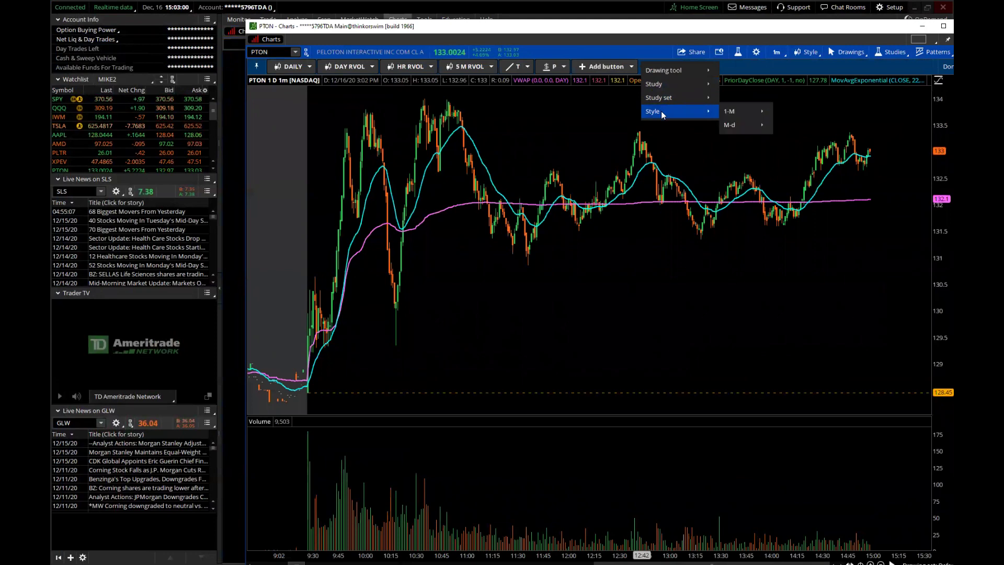
{"action": "mouse_move", "coordinate": [747, 114]}
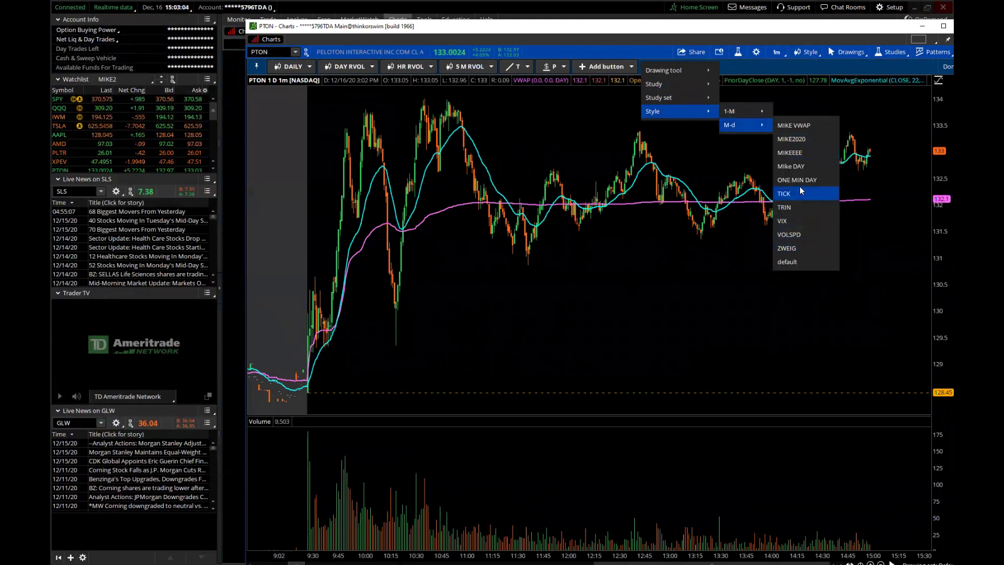
{"action": "left_click", "coordinate": [800, 181]}
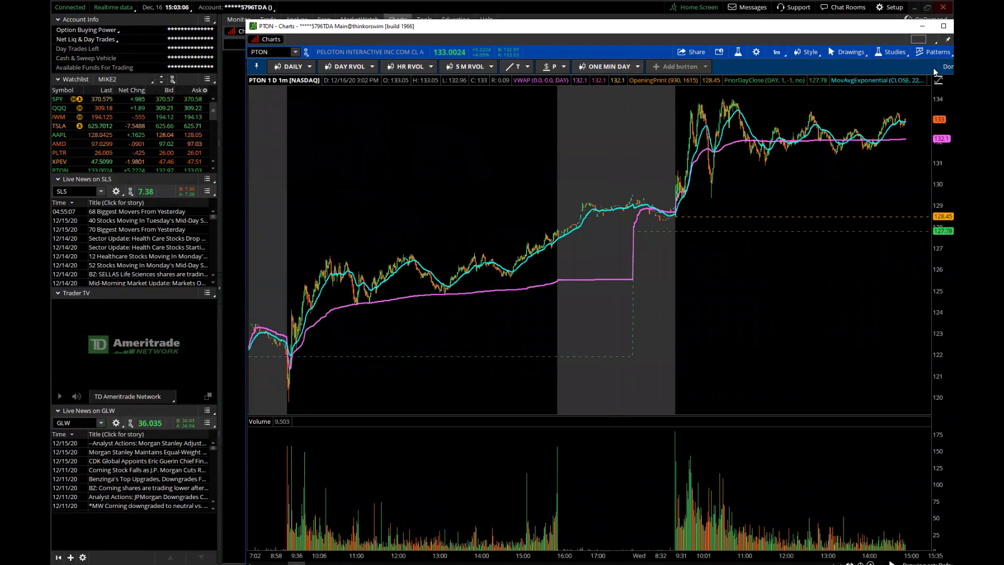
{"action": "left_click", "coordinate": [948, 67]}
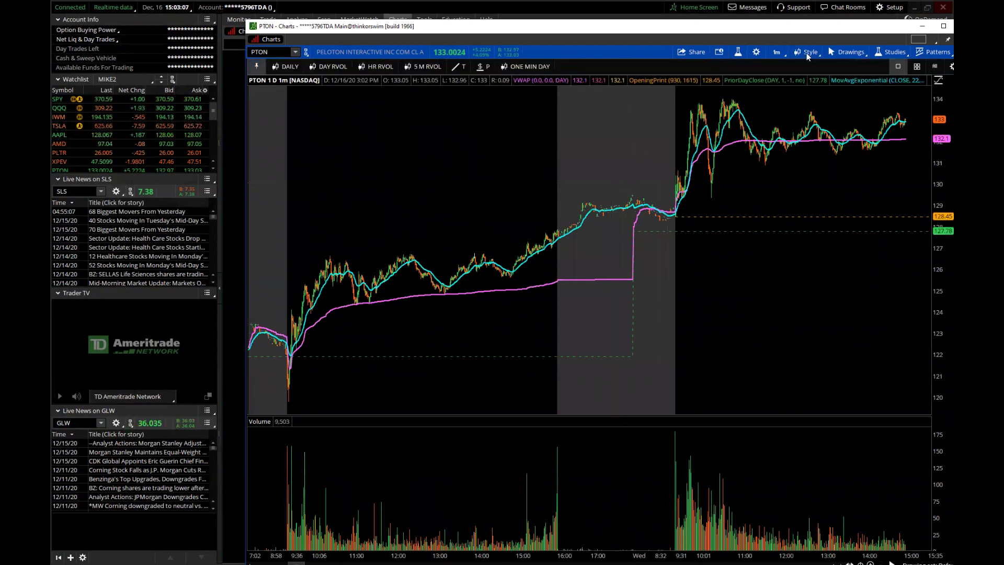
{"action": "left_click", "coordinate": [427, 67]}
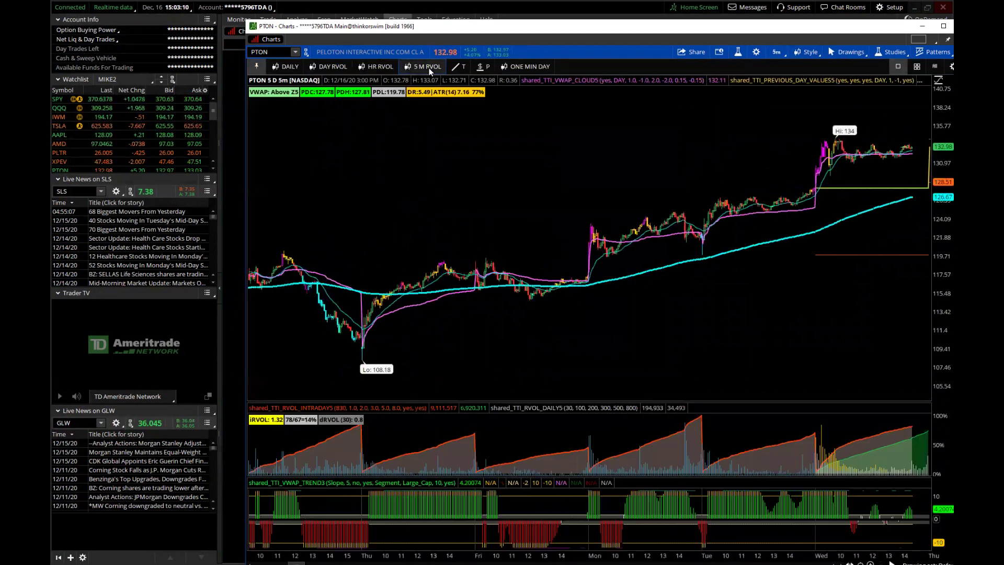
{"action": "left_click", "coordinate": [535, 68]}
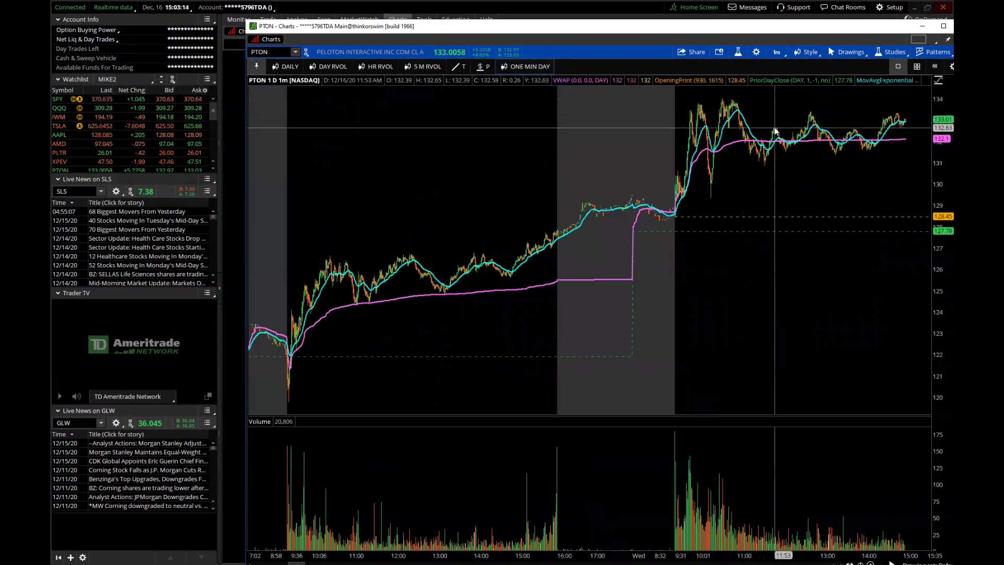
Delete the ONE MIN DAY button from the quick-access bar
{"action": "left_click", "coordinate": [935, 67]}
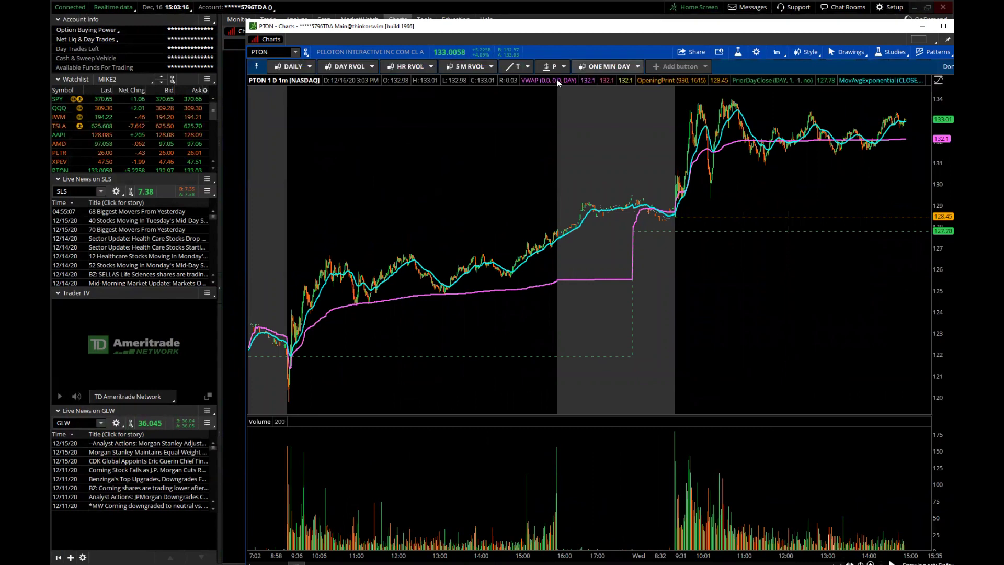
{"action": "left_click", "coordinate": [638, 66]}
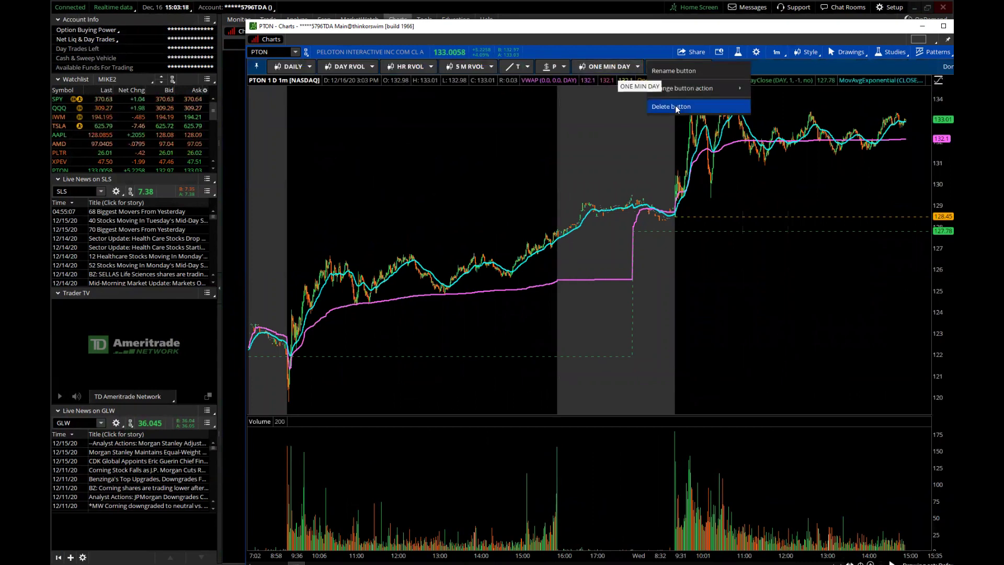
{"action": "left_click", "coordinate": [675, 105]}
Add a 1 M TRADE style button to the quick-access bar, place it right after 5 M RVOL and finish editing the bar
{"action": "left_click", "coordinate": [610, 67]}
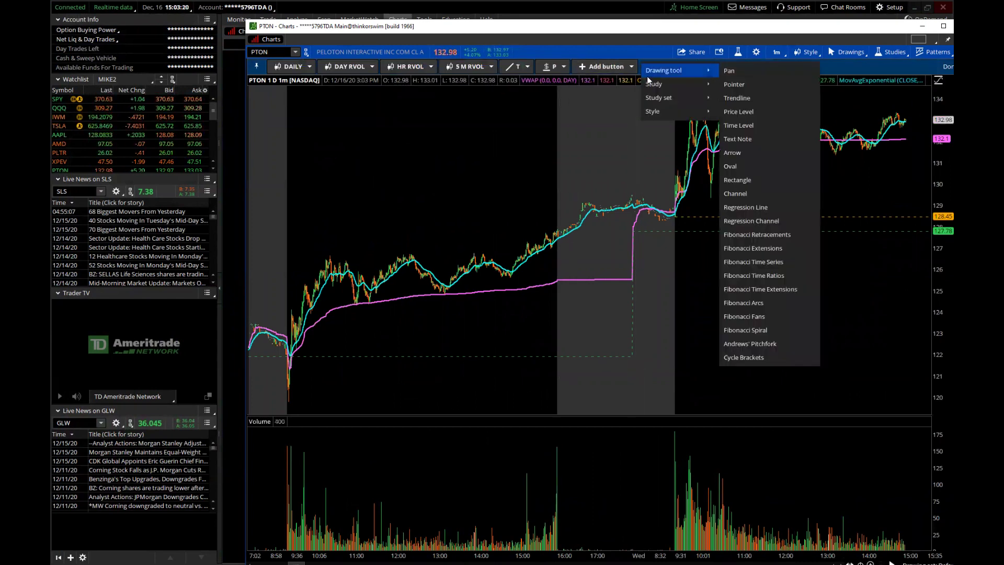
{"action": "mouse_move", "coordinate": [661, 115]}
{"action": "mouse_move", "coordinate": [740, 115]}
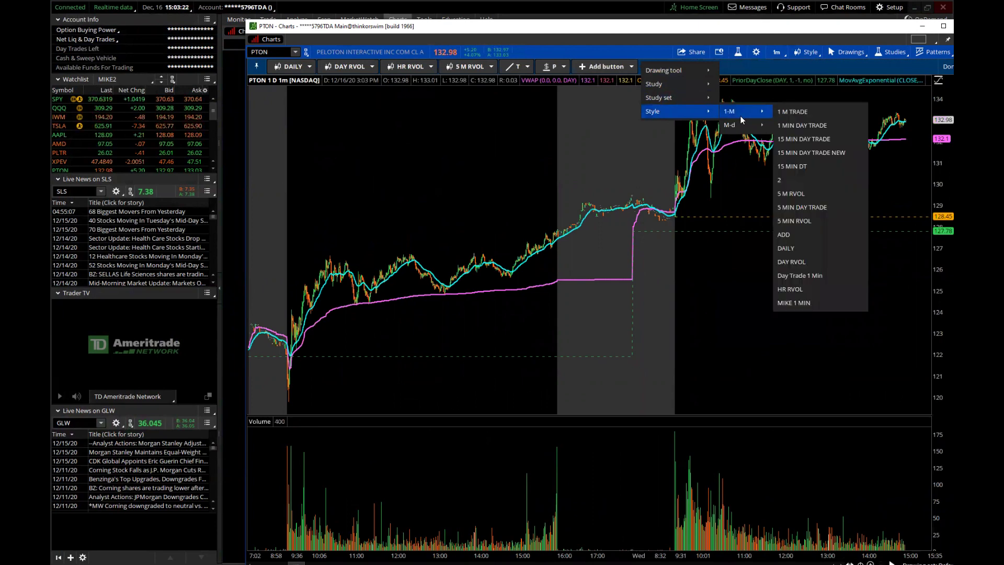
{"action": "left_click", "coordinate": [792, 112]}
{"action": "left_click_drag", "start_coordinate": [584, 66], "coordinate": [510, 68]}
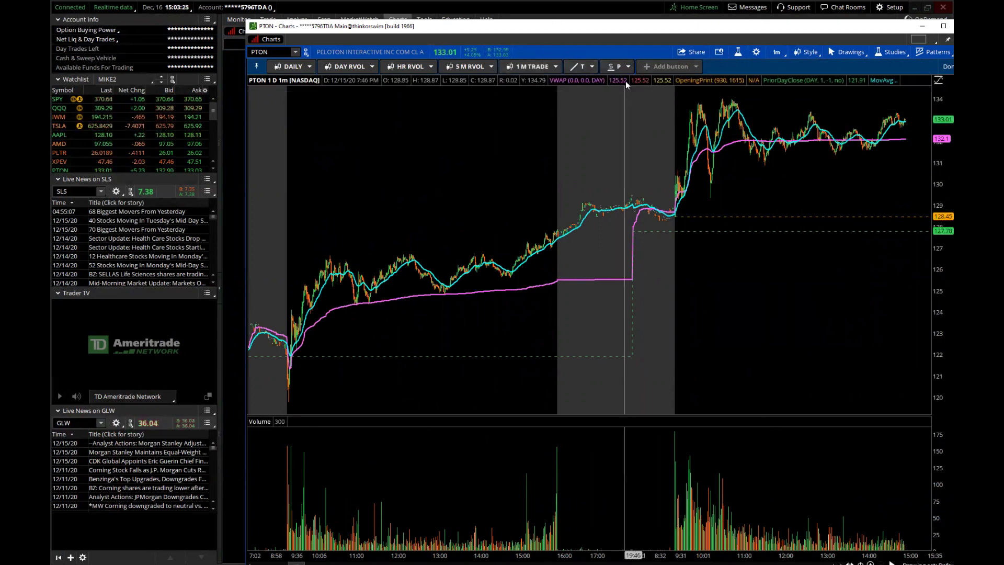
{"action": "left_click", "coordinate": [947, 67]}
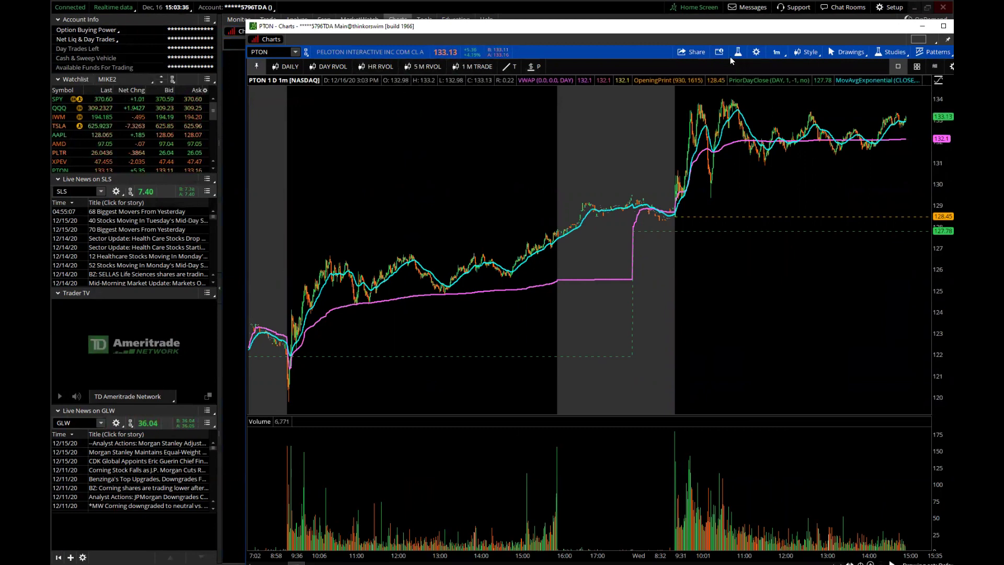
View the general chart settings of the PTON chart, apply them as they are and close the dialog
{"action": "left_click", "coordinate": [756, 52]}
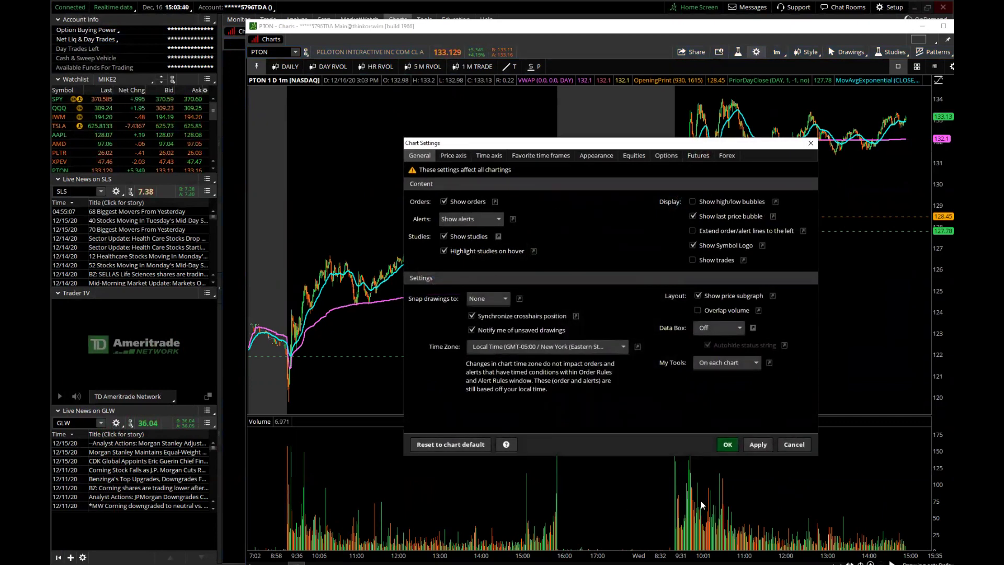
{"action": "left_click", "coordinate": [757, 445]}
{"action": "left_click", "coordinate": [727, 445]}
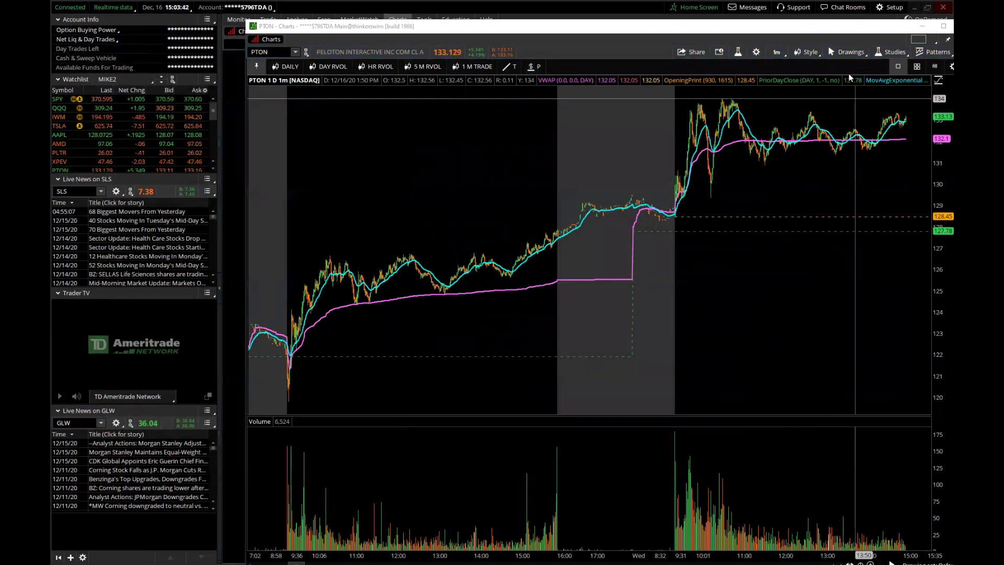
Hide all studies on the PTON chart and show them again
{"action": "left_click", "coordinate": [808, 52]}
{"action": "left_click", "coordinate": [757, 177]}
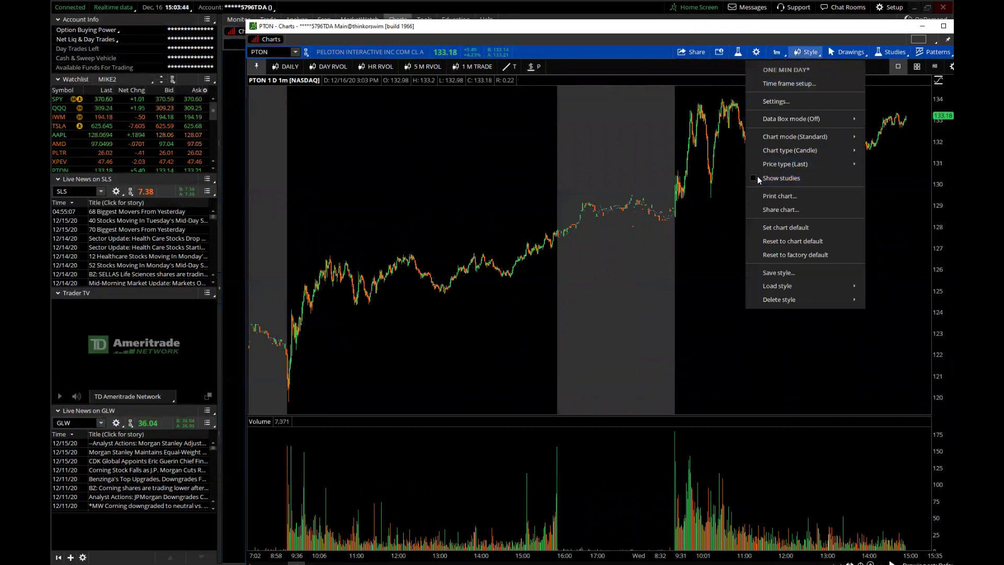
{"action": "left_click", "coordinate": [757, 176]}
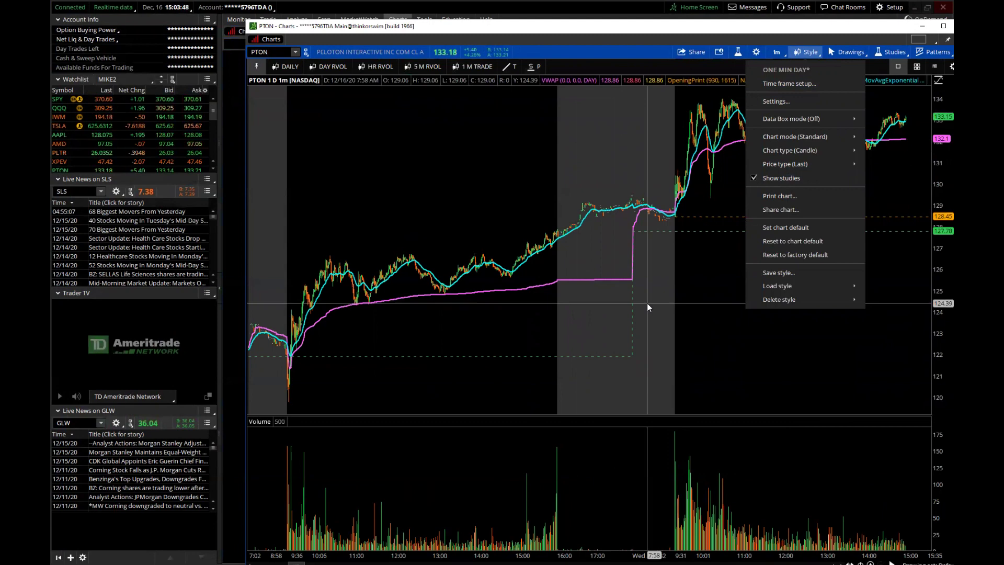
{"action": "left_click", "coordinate": [646, 52]}
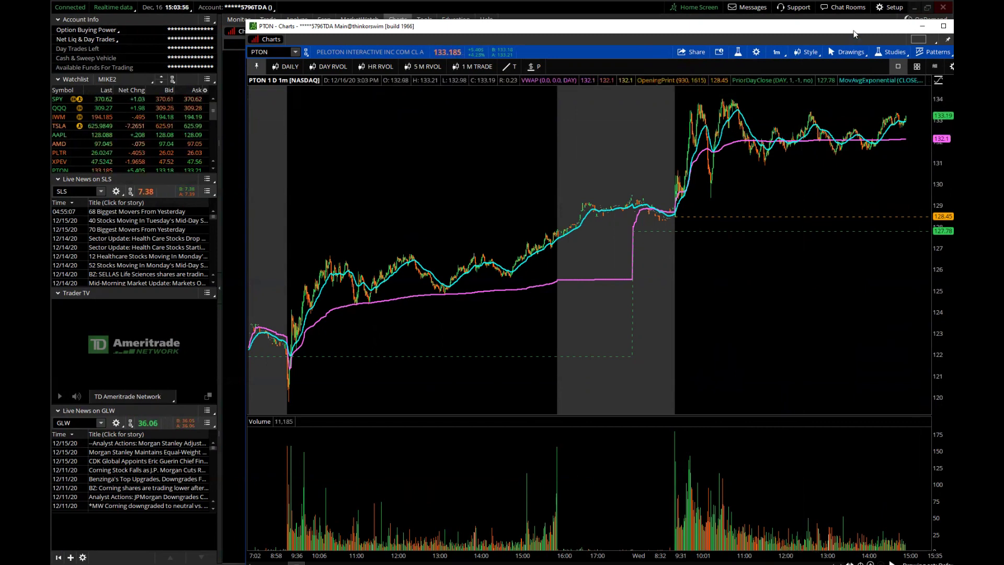
Move the detached chart window so its whole width is in view and switch the drawing set to INTRADAY
{"action": "left_click_drag", "start_coordinate": [849, 32], "coordinate": [765, 29]}
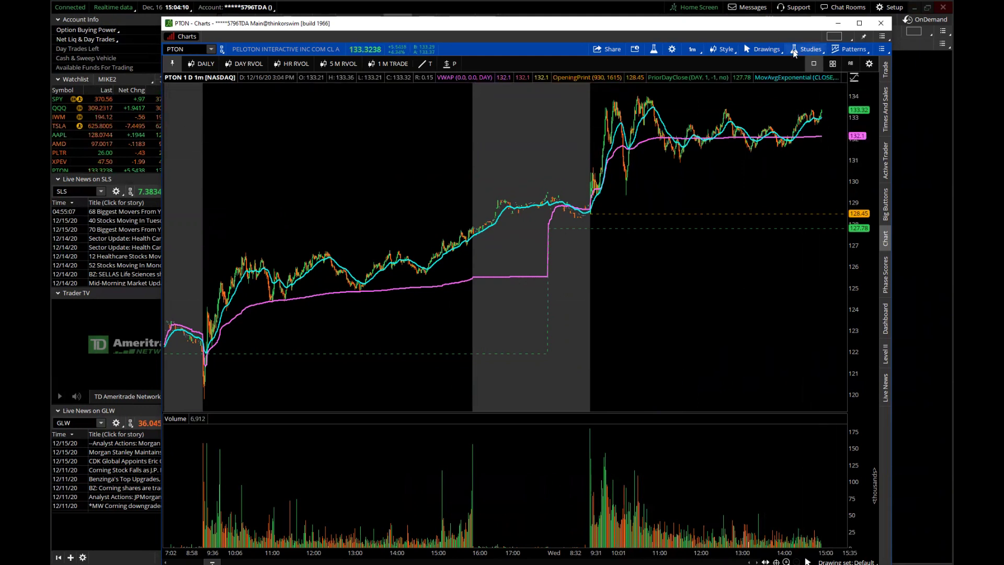
{"action": "left_click", "coordinate": [770, 49]}
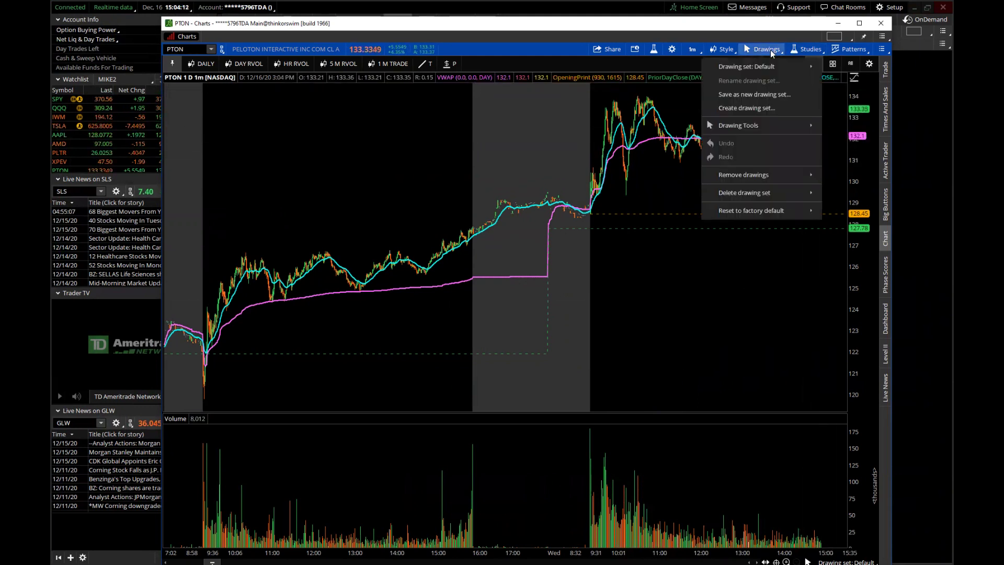
{"action": "mouse_move", "coordinate": [732, 65]}
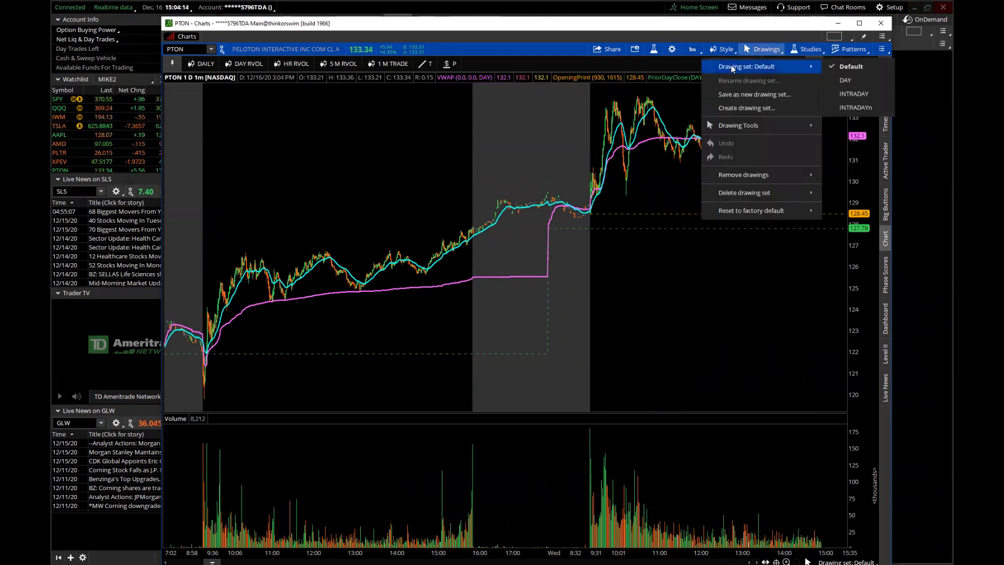
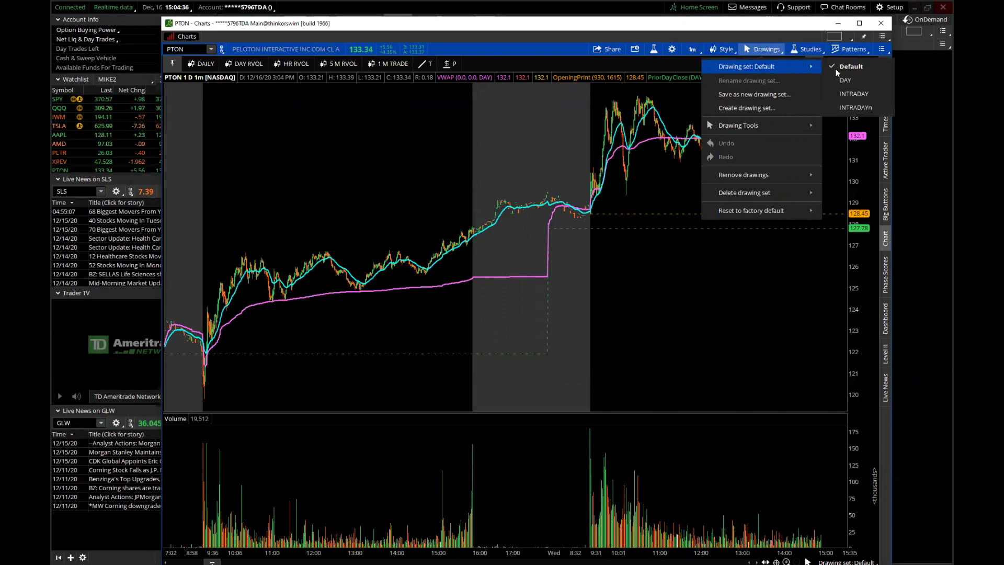
{"action": "left_click", "coordinate": [847, 94]}
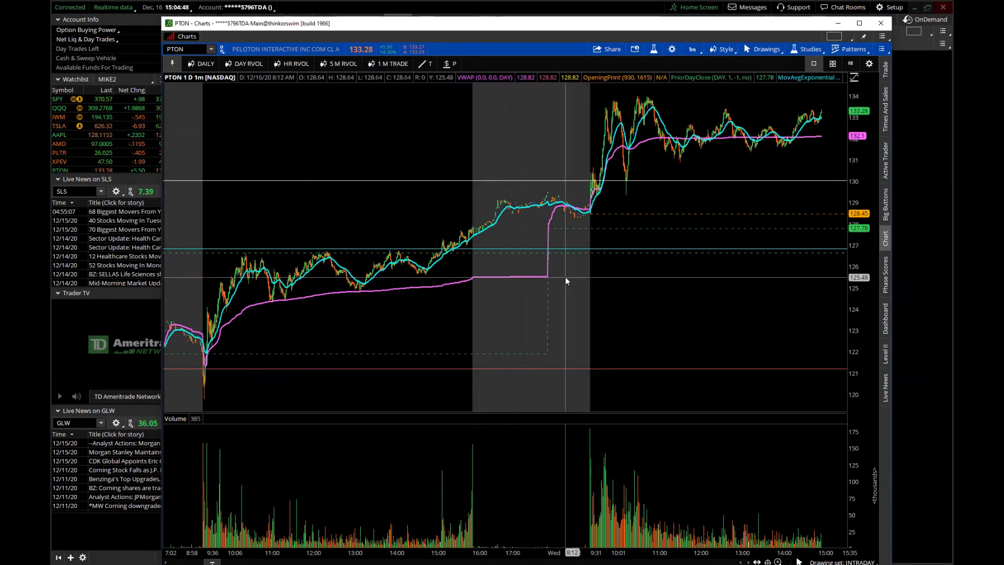
Clear all drawings from the INTRADAY drawing set on the PTON chart and confirm the removal
{"action": "right_click", "coordinate": [742, 103]}
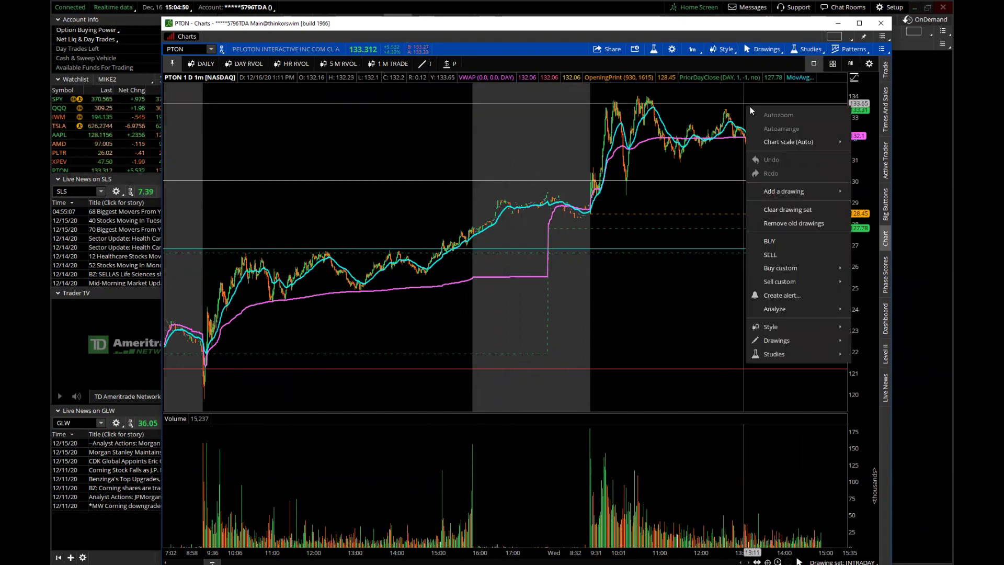
{"action": "left_click", "coordinate": [802, 214]}
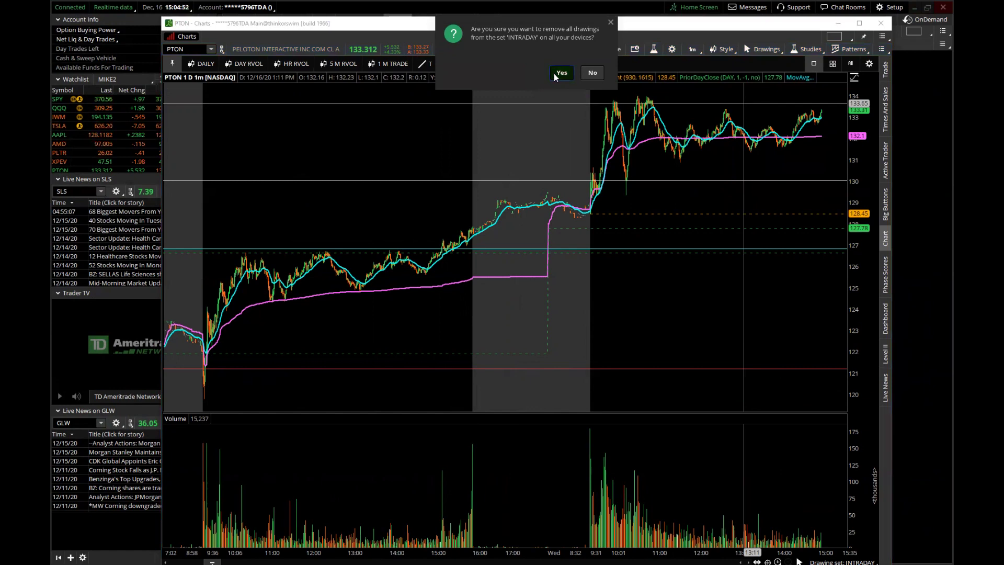
{"action": "left_click", "coordinate": [560, 74]}
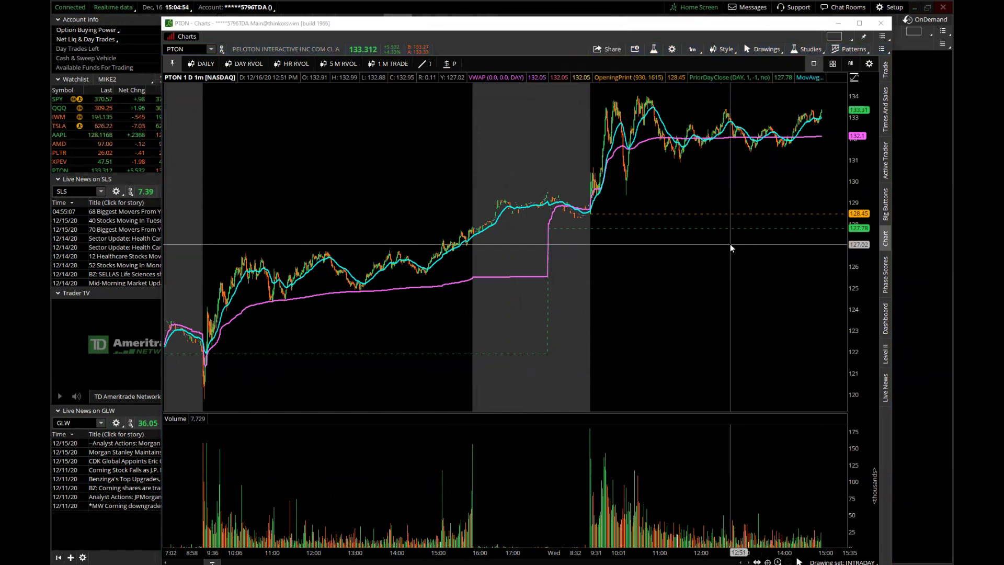
Switch the drawing set to Default and clear all of its drawings
{"action": "left_click", "coordinate": [853, 49]}
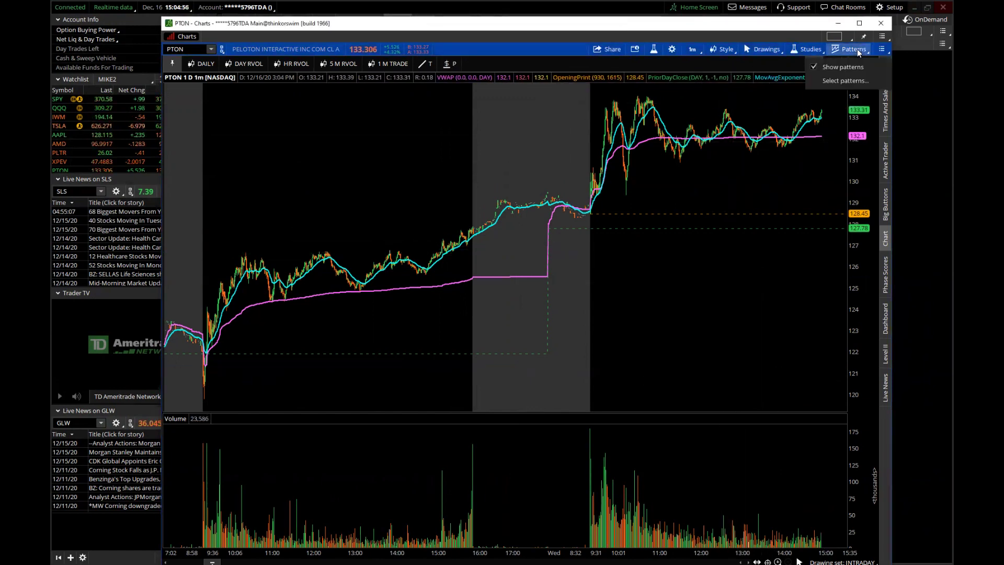
{"action": "left_click", "coordinate": [762, 50]}
{"action": "mouse_move", "coordinate": [790, 69]}
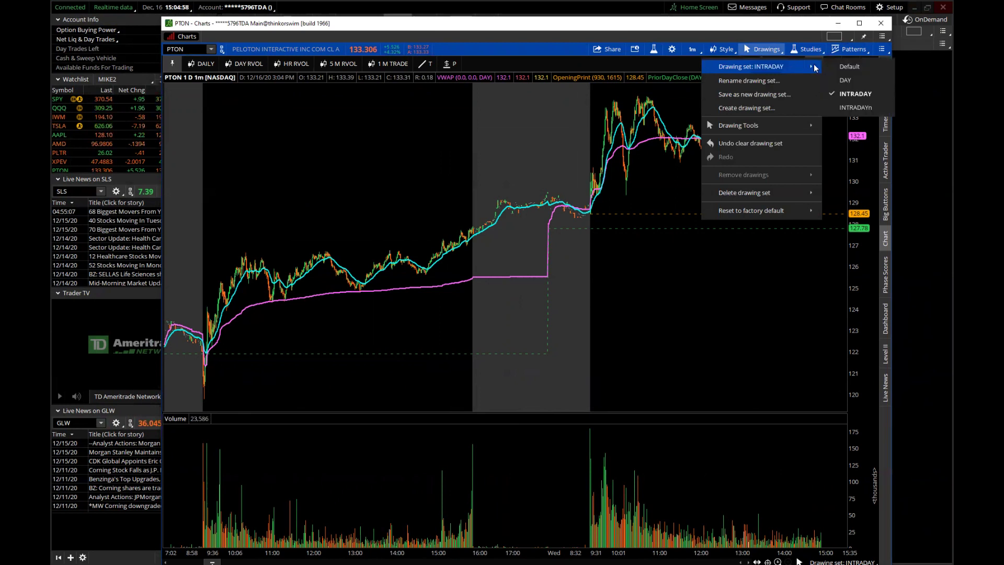
{"action": "left_click", "coordinate": [849, 66]}
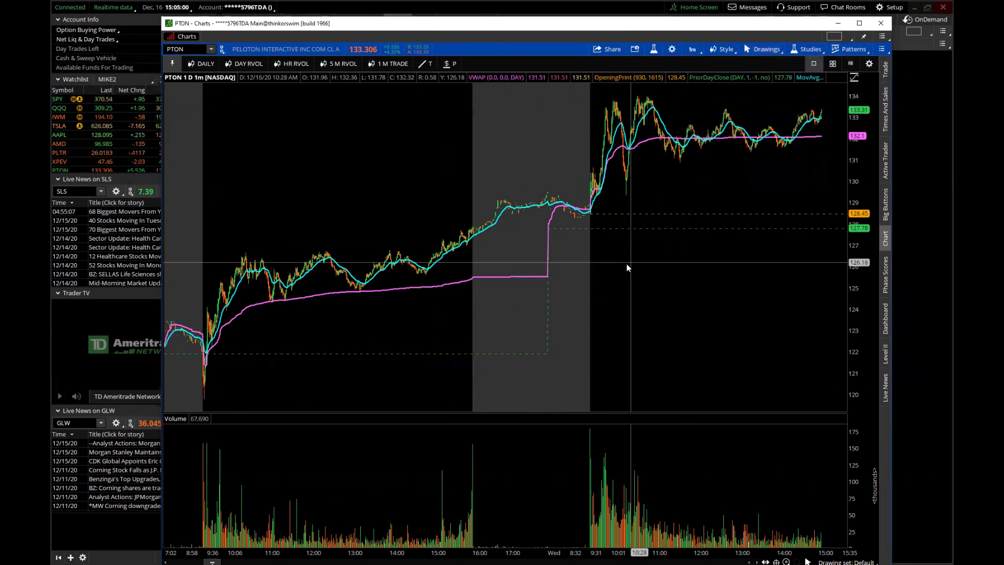
{"action": "right_click", "coordinate": [407, 128]}
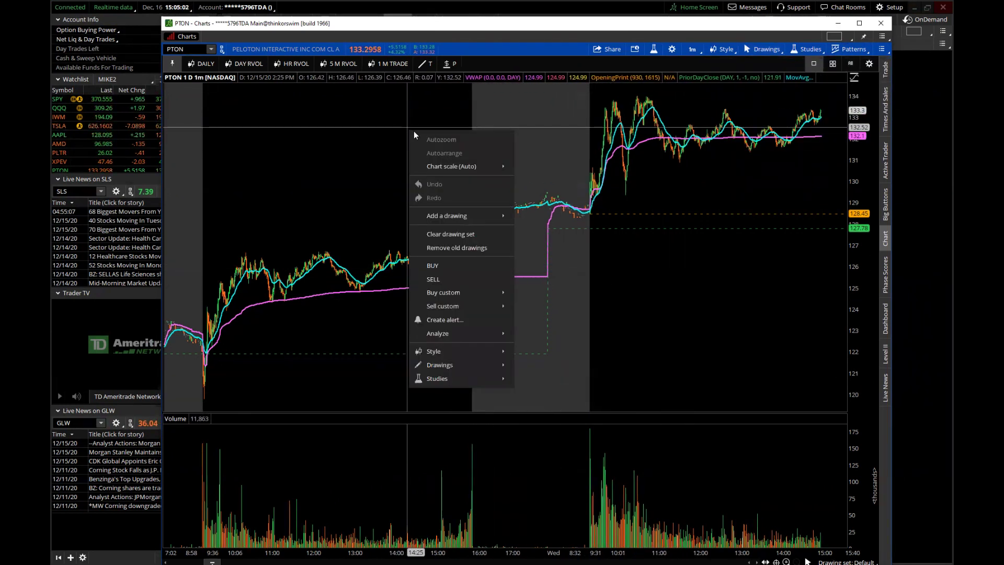
{"action": "left_click", "coordinate": [453, 233]}
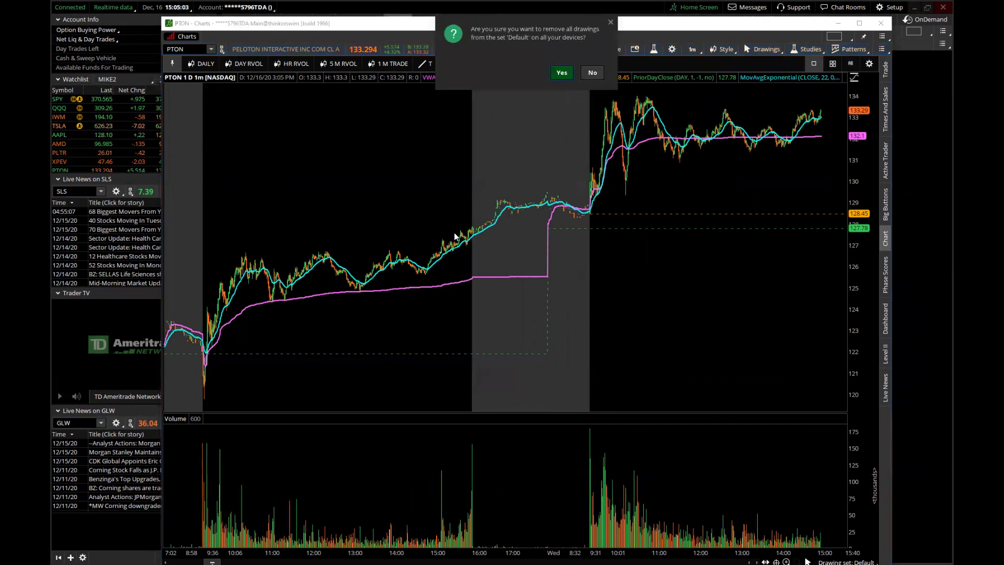
{"action": "left_click", "coordinate": [561, 74]}
Place a price level at about 127.88 on the PTON chart and colour it cyan
{"action": "left_click", "coordinate": [449, 65]}
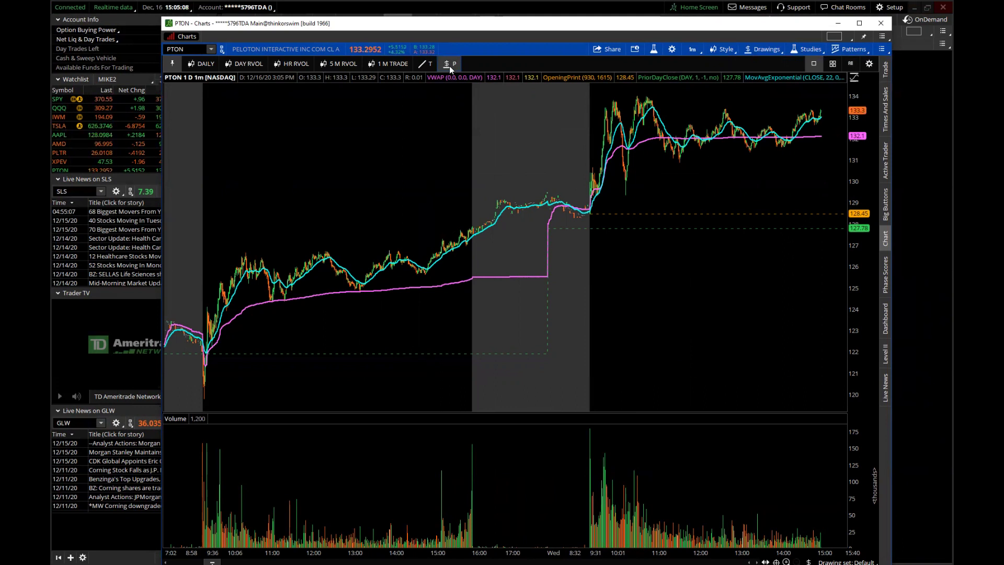
{"action": "right_click", "coordinate": [234, 227]}
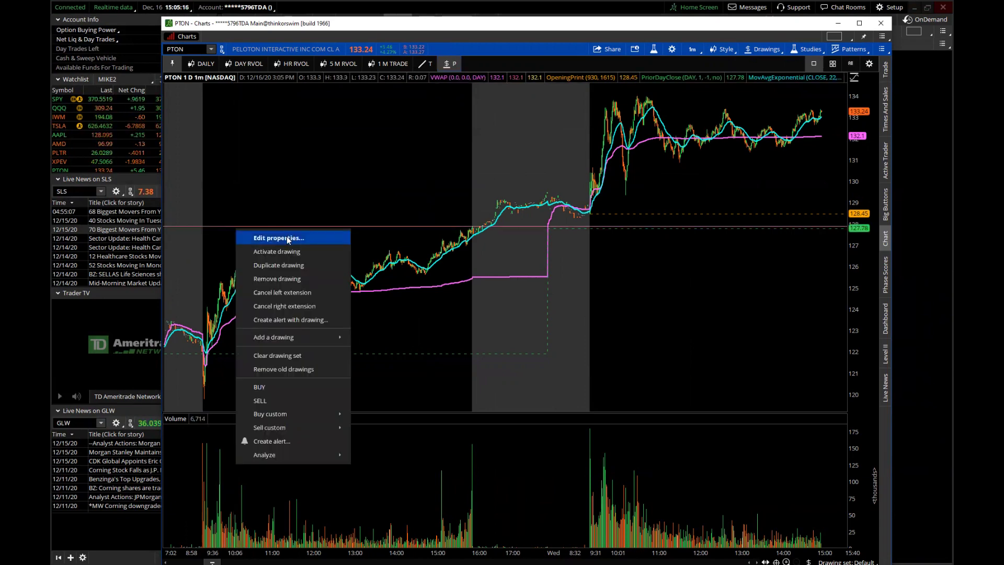
{"action": "left_click", "coordinate": [279, 238]}
{"action": "left_click", "coordinate": [418, 374]}
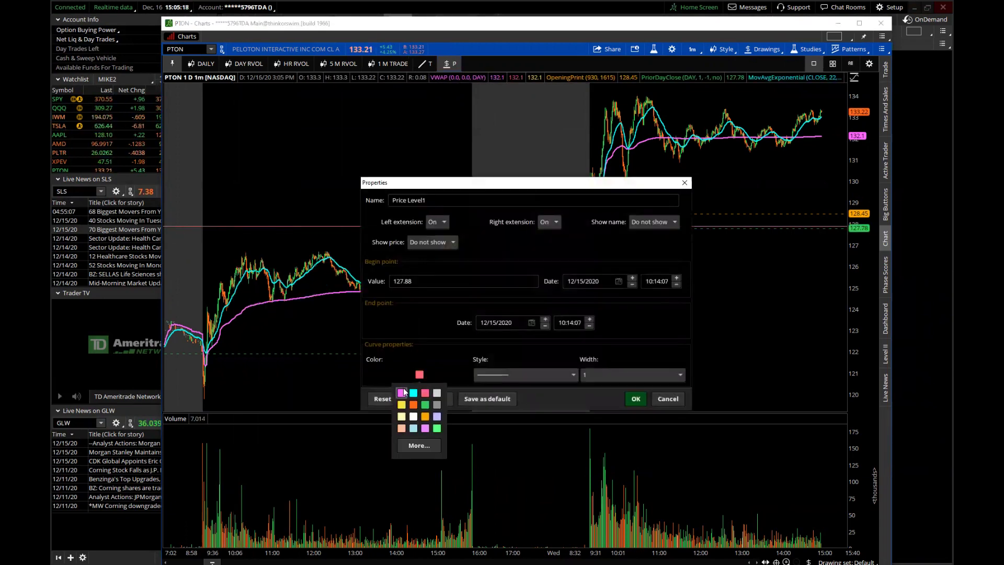
{"action": "left_click", "coordinate": [413, 392]}
{"action": "left_click", "coordinate": [635, 398]}
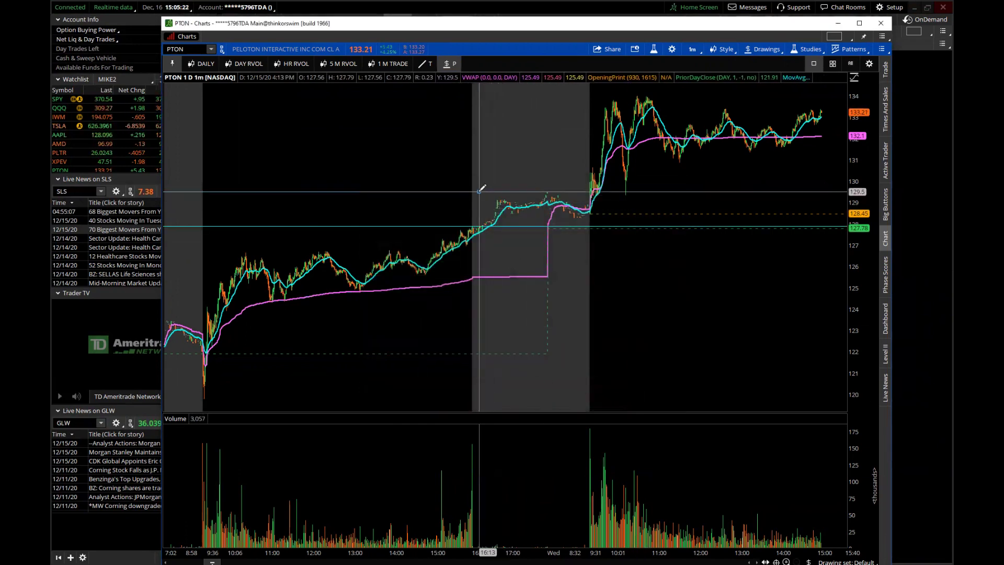
Add a second price level at about 129.5 and colour it white
{"action": "right_click", "coordinate": [479, 192]}
{"action": "left_click", "coordinate": [520, 202]}
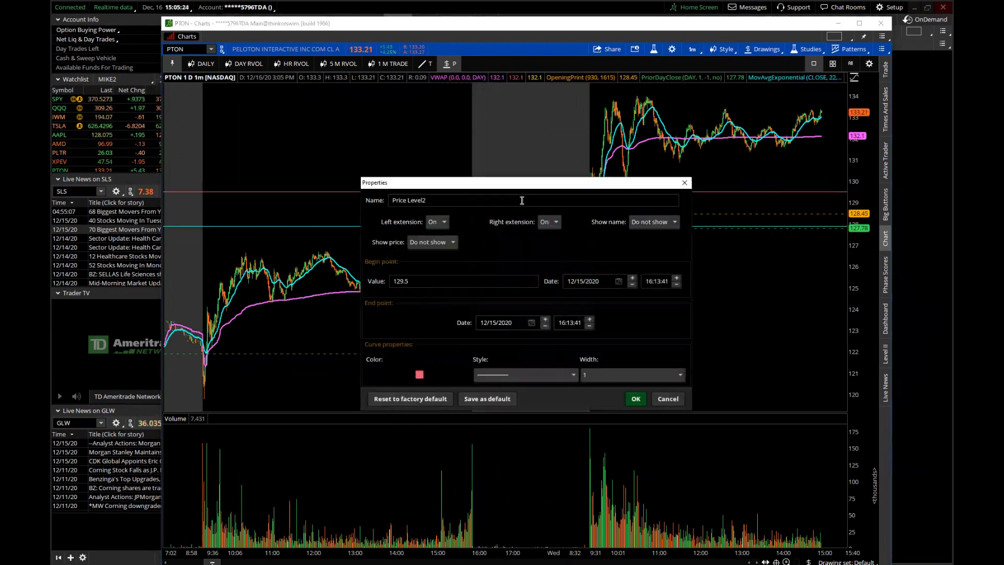
{"action": "left_click", "coordinate": [418, 375]}
{"action": "left_click", "coordinate": [414, 416]}
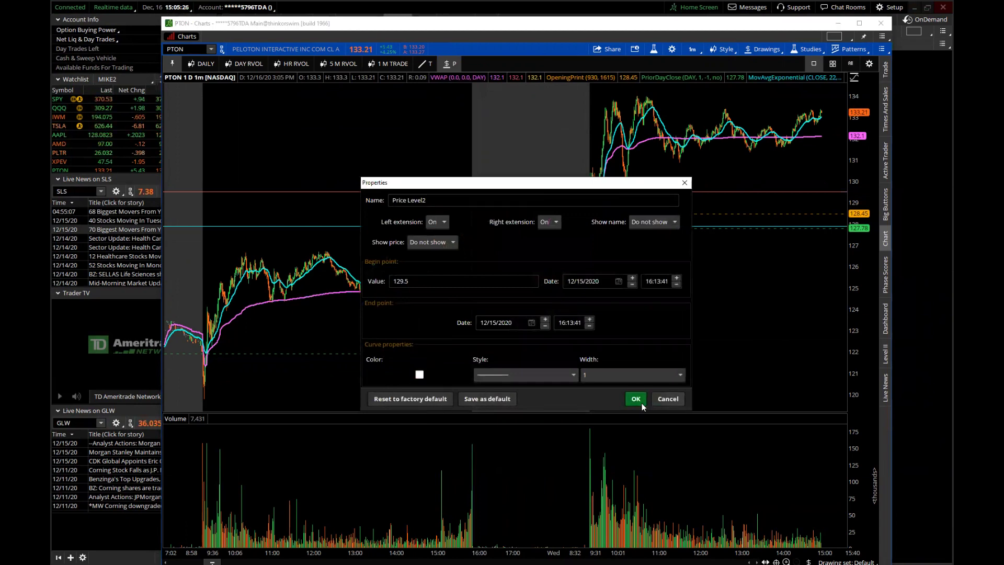
{"action": "left_click", "coordinate": [635, 399]}
Save the two price levels as a new drawing set named INTRADY A and check it in the list of drawing sets
{"action": "left_click", "coordinate": [757, 48]}
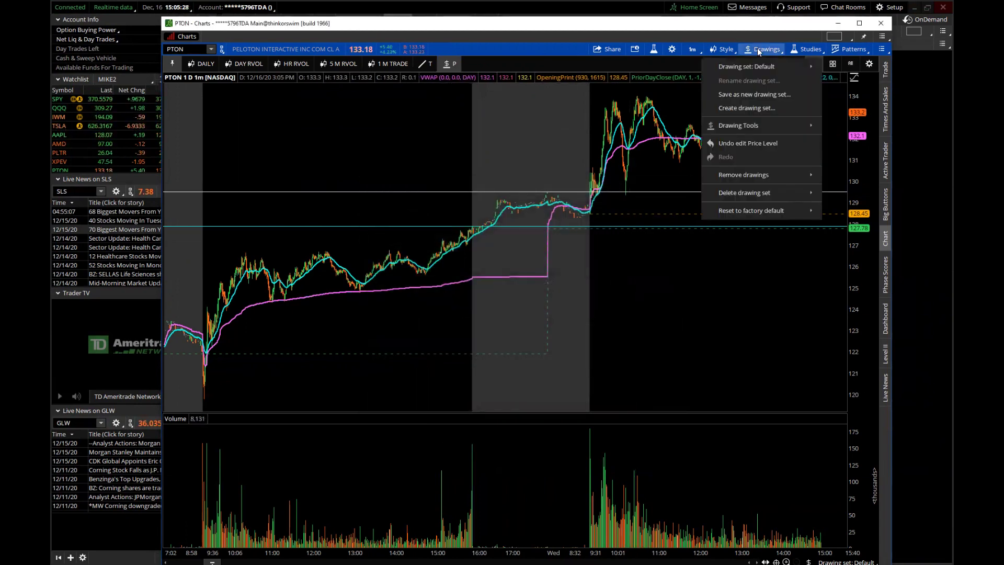
{"action": "mouse_move", "coordinate": [750, 69]}
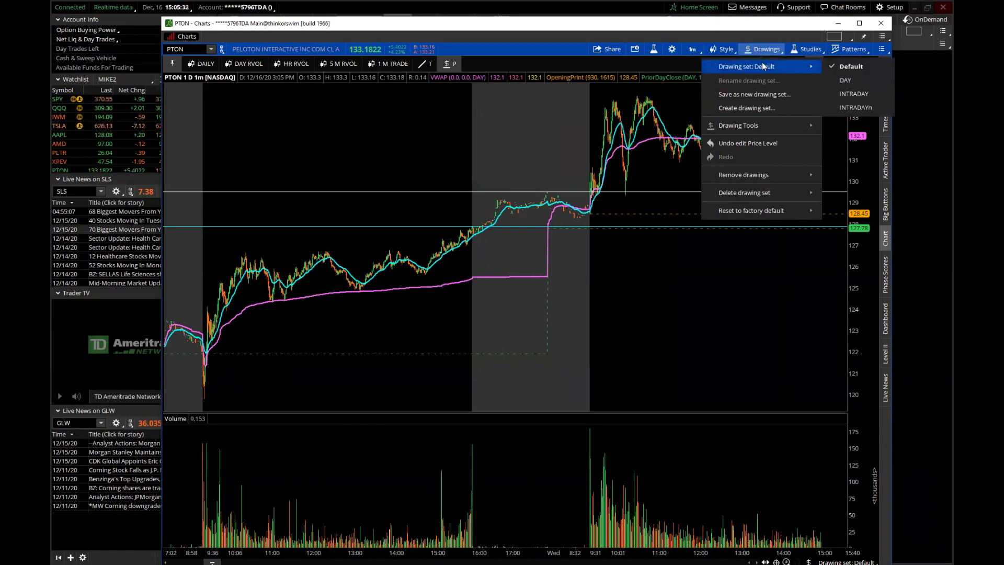
{"action": "left_click", "coordinate": [774, 95]}
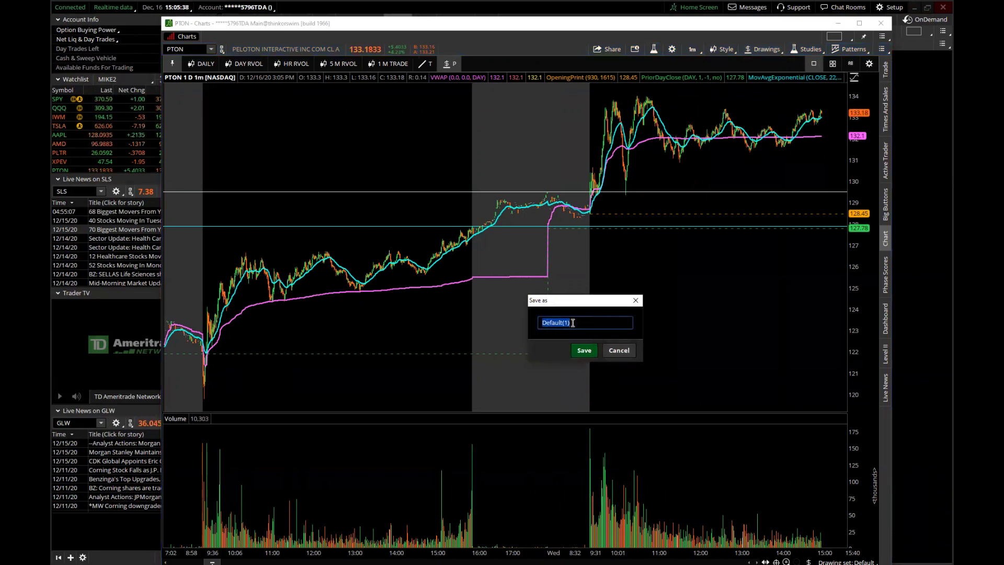
{"action": "key", "text": "BackSpace"}
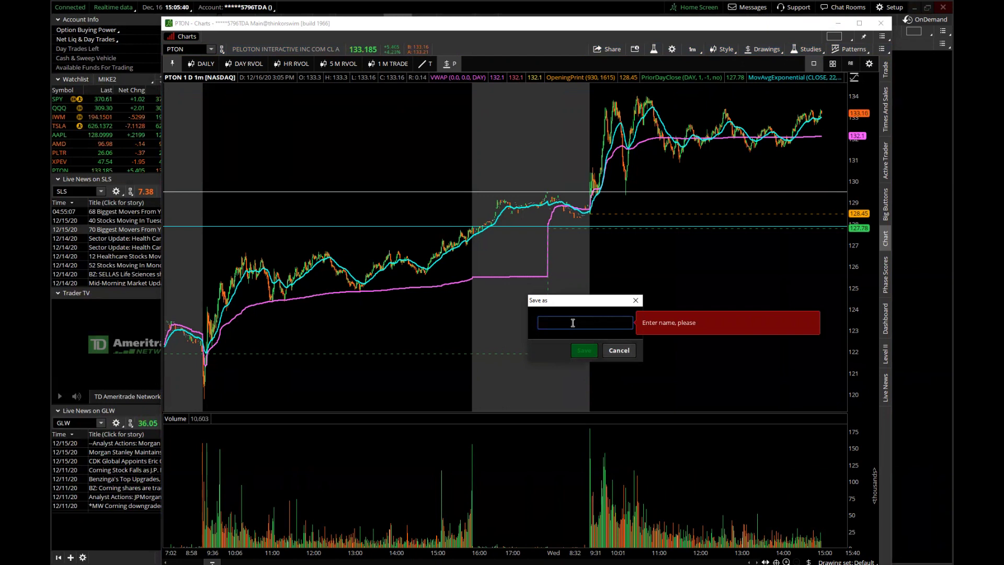
{"action": "type", "text": "INTRADY A"}
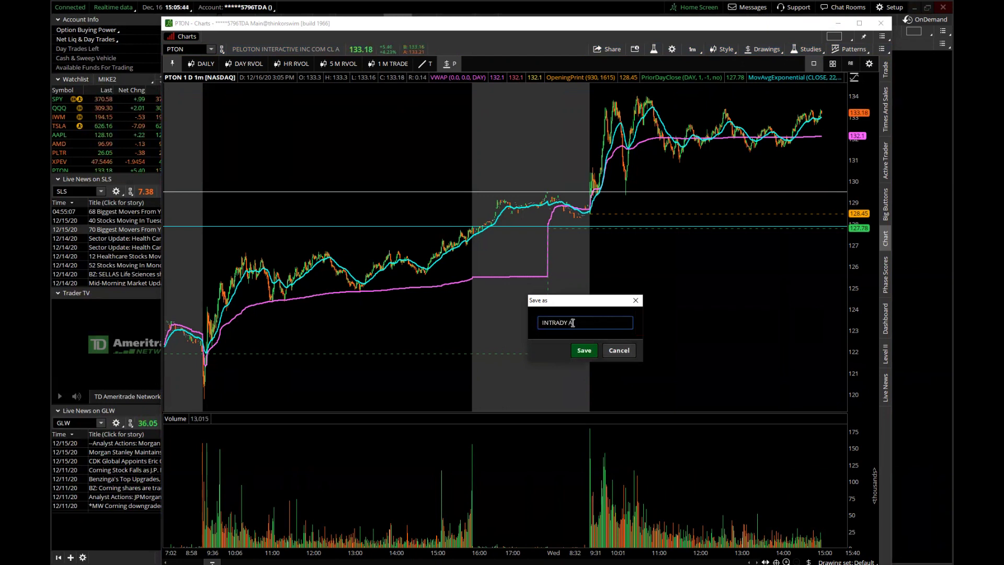
{"action": "left_click", "coordinate": [573, 349]}
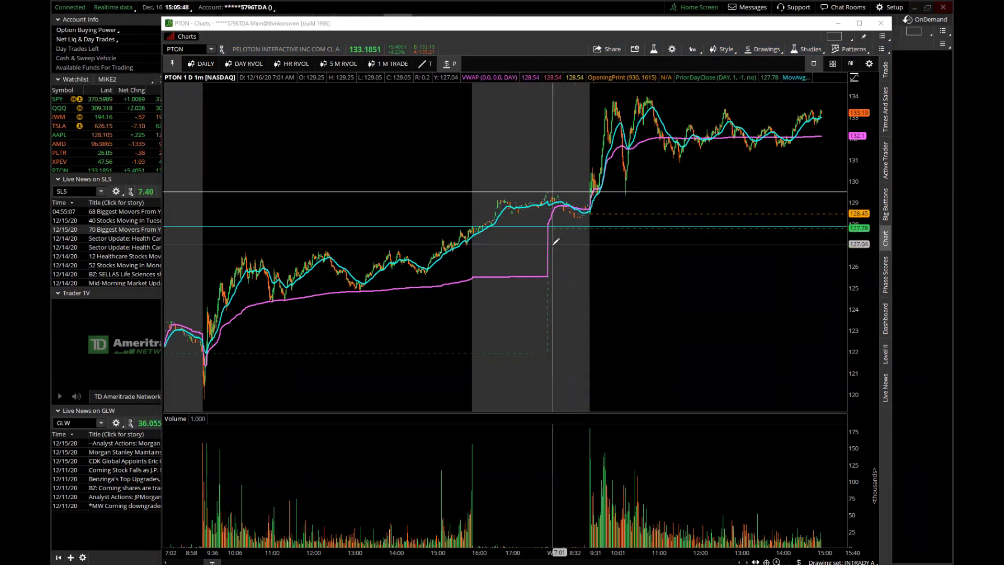
{"action": "left_click", "coordinate": [762, 53]}
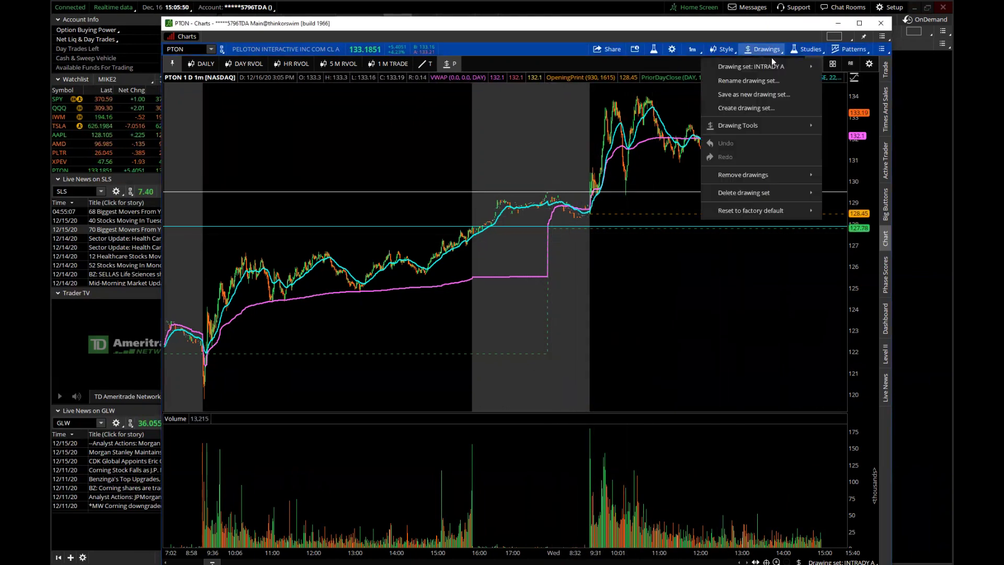
{"action": "mouse_move", "coordinate": [775, 68]}
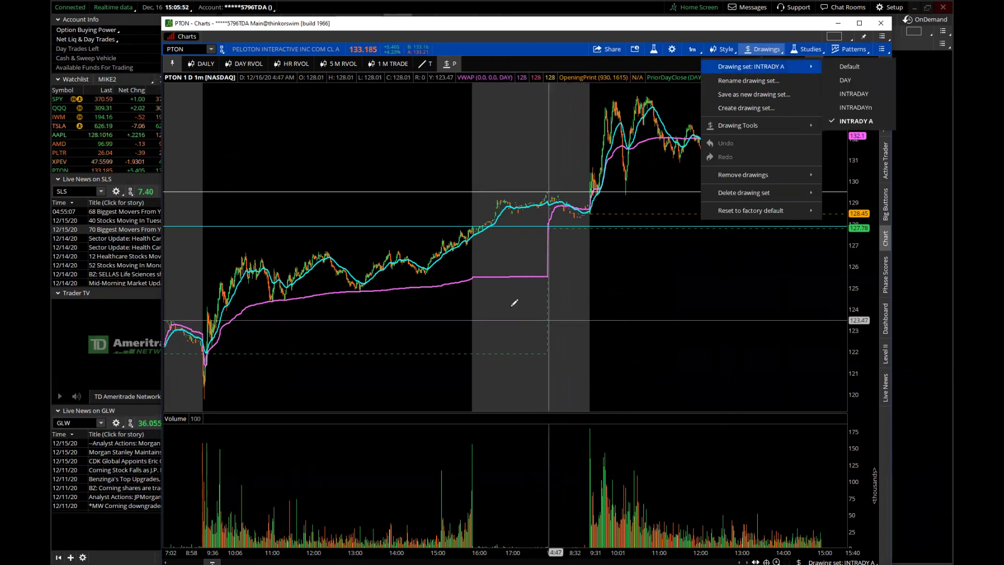
{"action": "left_click", "coordinate": [769, 272]}
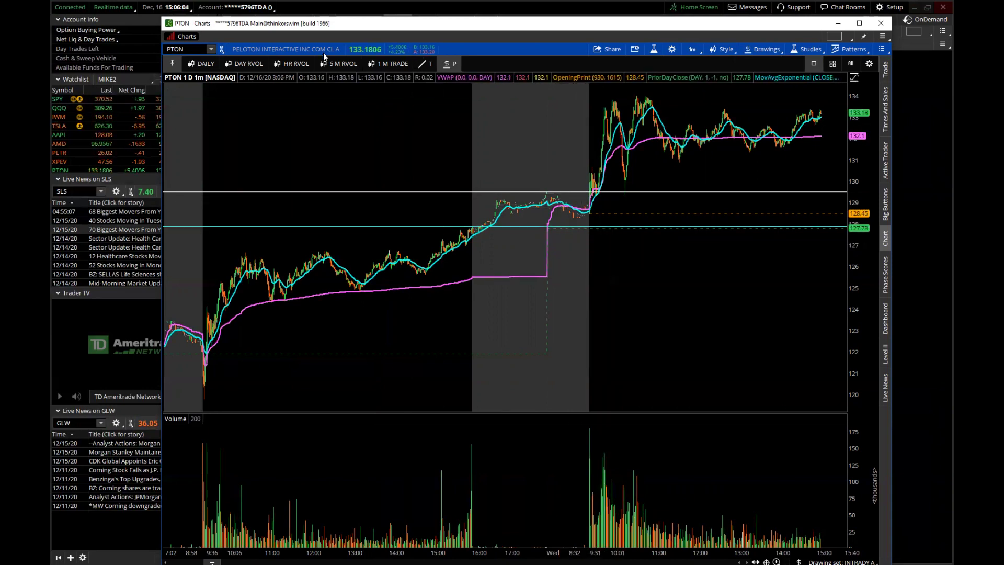
Load the HR RVOL, DAILY and 1 M TRADE styles in turn to view the price levels on each chart
{"action": "left_click", "coordinate": [294, 64]}
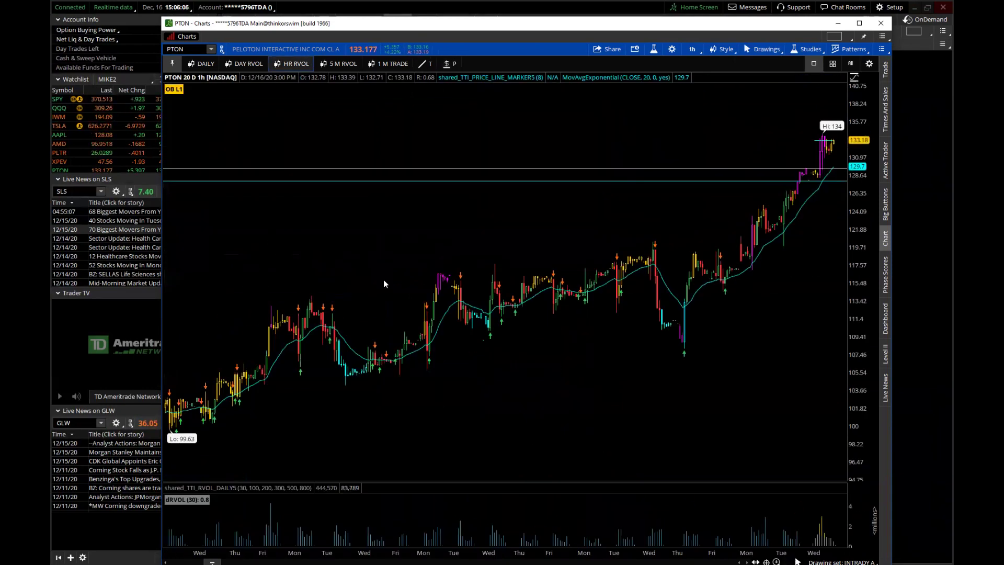
{"action": "right_click", "coordinate": [592, 109]}
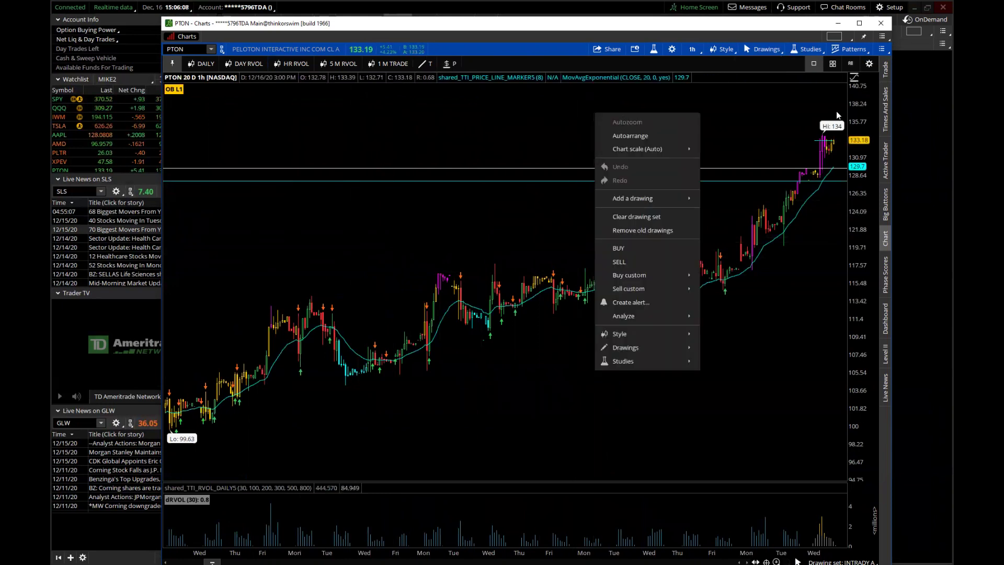
{"action": "left_click", "coordinate": [585, 196]}
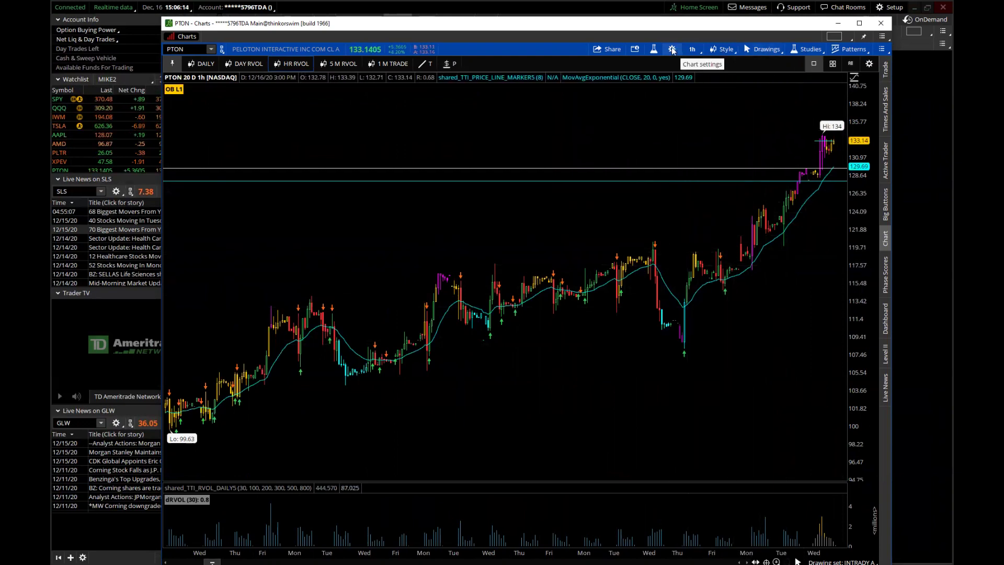
{"action": "left_click", "coordinate": [207, 64]}
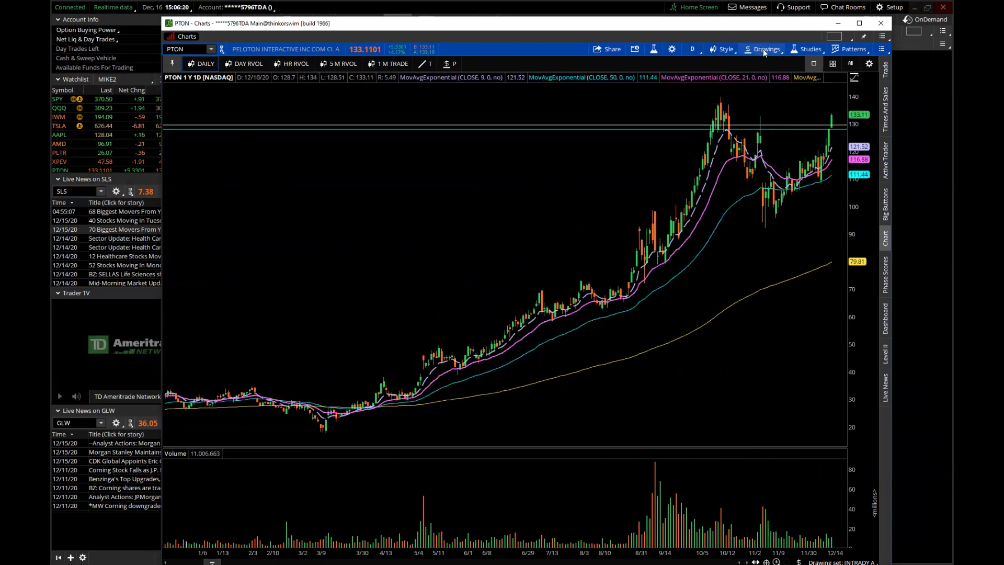
{"action": "left_click", "coordinate": [391, 62]}
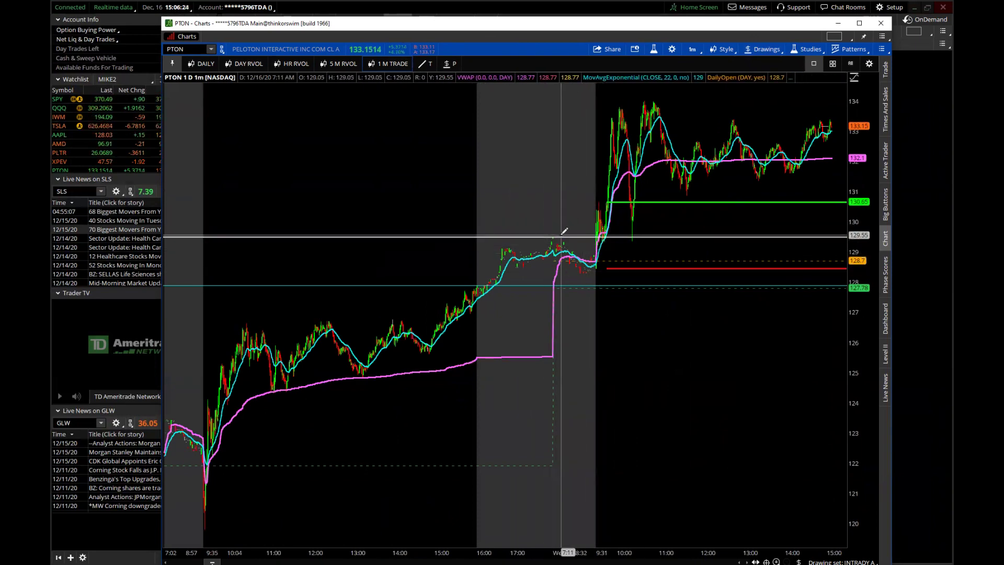
Zoom in on the 12/16/20 session and widen the price scale to examine price action around the 129.5 level
{"action": "left_click_drag", "start_coordinate": [515, 235], "coordinate": [880, 241]}
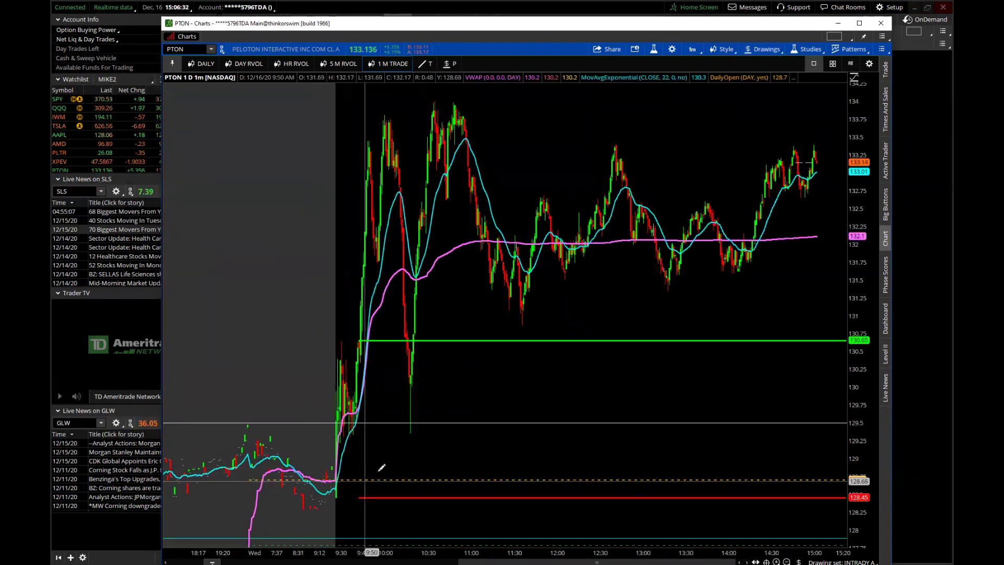
{"action": "left_click_drag", "start_coordinate": [865, 225], "coordinate": [877, 282]}
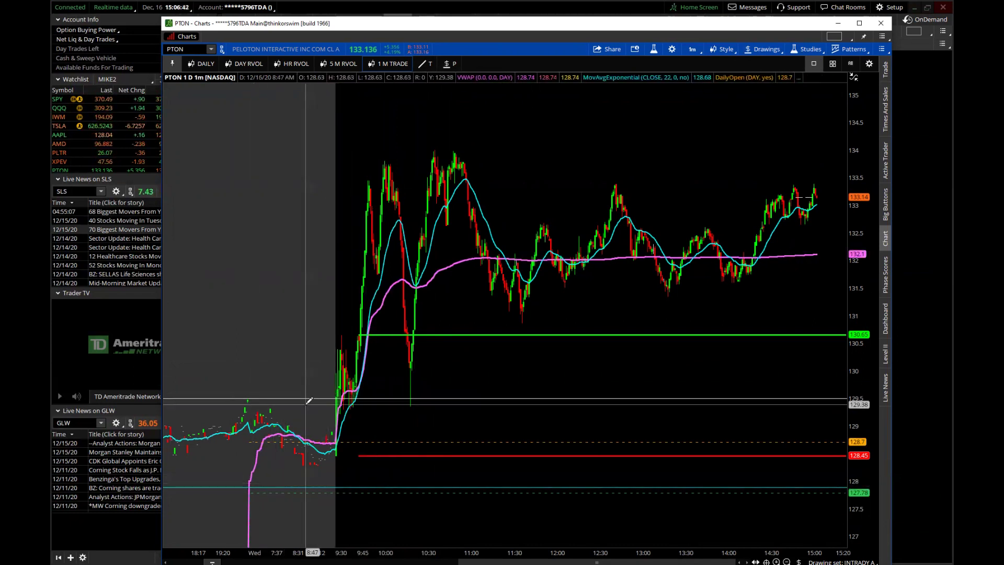
{"action": "mouse_move", "coordinate": [307, 402]}
{"action": "left_mouse_down"}
{"action": "mouse_move", "coordinate": [523, 376]}
{"action": "mouse_move", "coordinate": [382, 104]}
{"action": "mouse_move", "coordinate": [224, 359]}
{"action": "mouse_move", "coordinate": [303, 397]}
{"action": "left_mouse_up"}
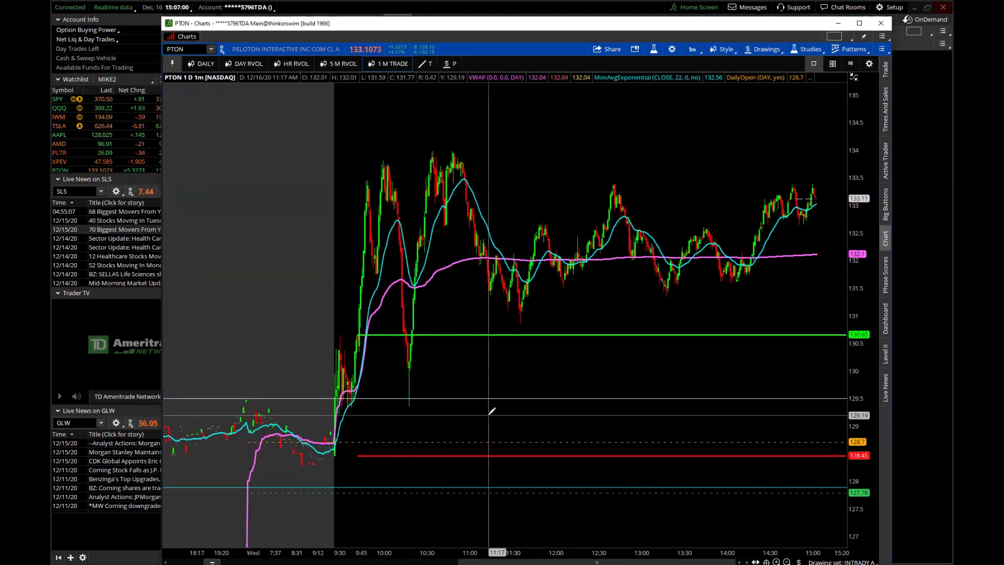
{"action": "left_click_drag", "start_coordinate": [326, 369], "coordinate": [650, 504]}
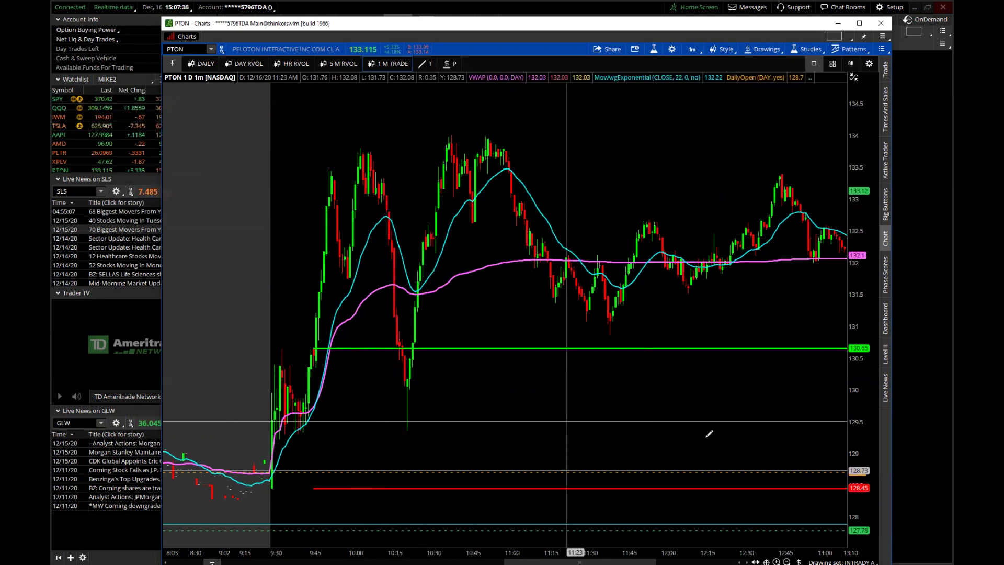
Maximize the detached PTON chart window and load the DAILY style
{"action": "left_click", "coordinate": [860, 23]}
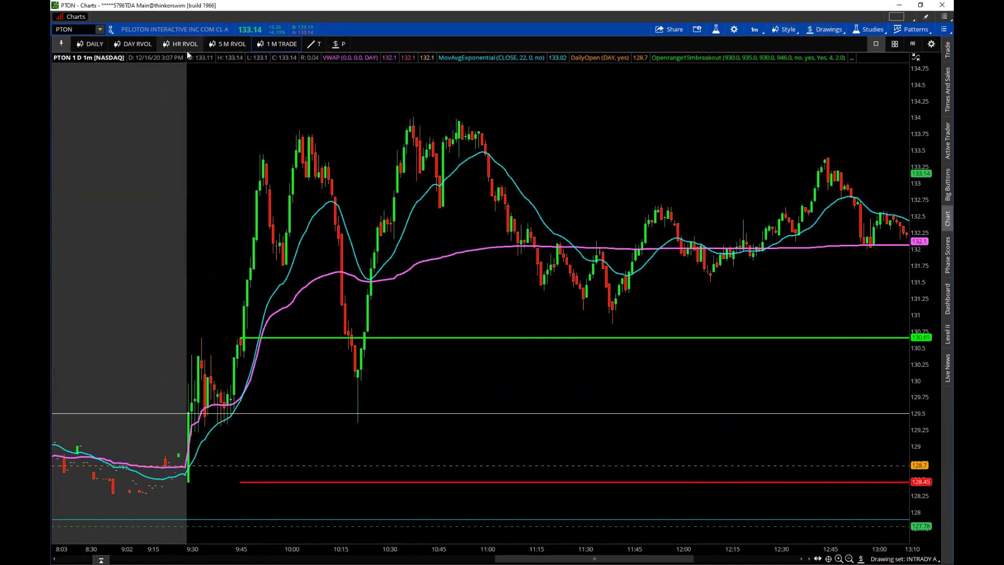
{"action": "left_click", "coordinate": [84, 43]}
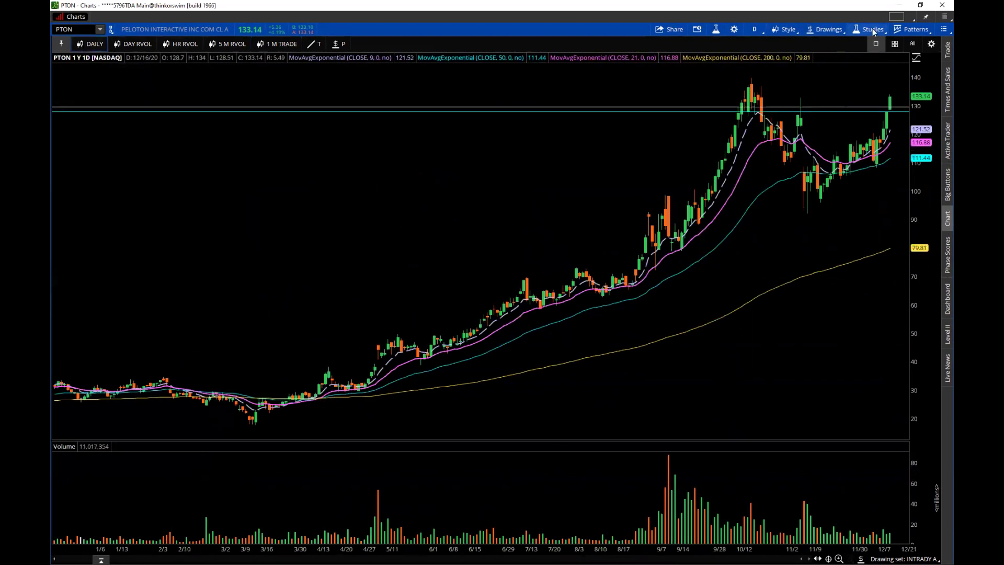
Switch the daily chart to the DAY drawing set and back to INTRADY A to compare their drawings
{"action": "left_click", "coordinate": [838, 30]}
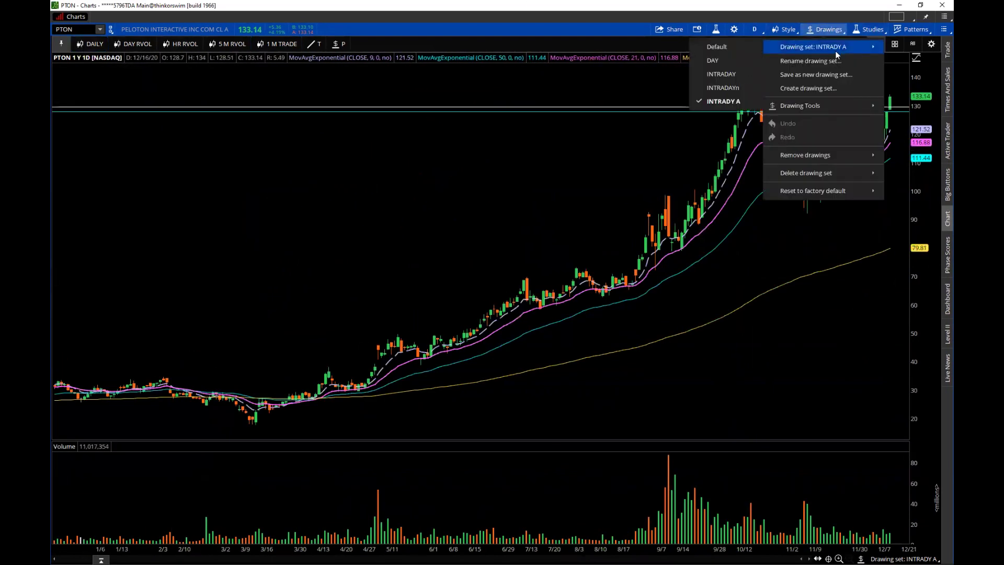
{"action": "mouse_move", "coordinate": [858, 49]}
{"action": "left_click", "coordinate": [728, 58]}
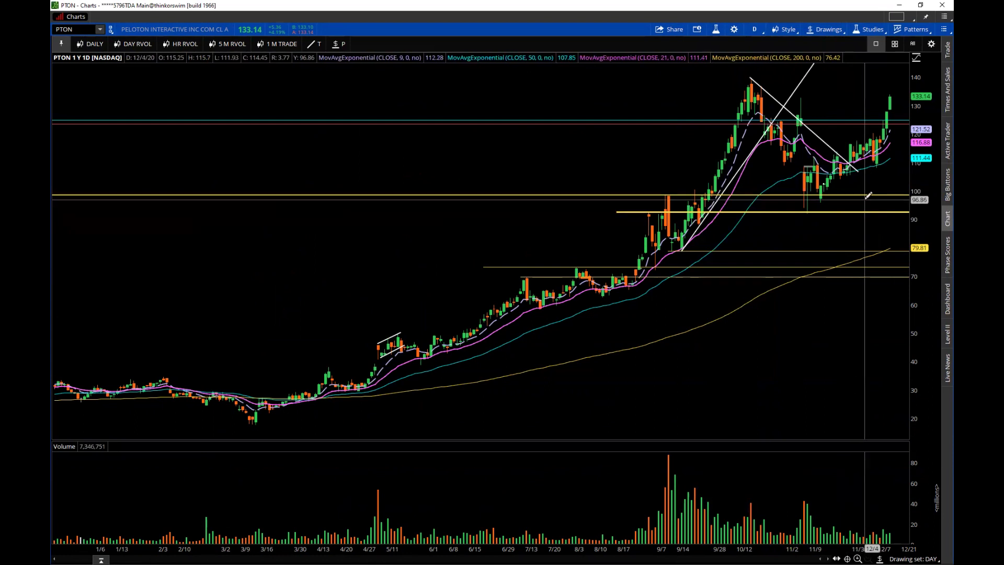
{"action": "left_click", "coordinate": [831, 30]}
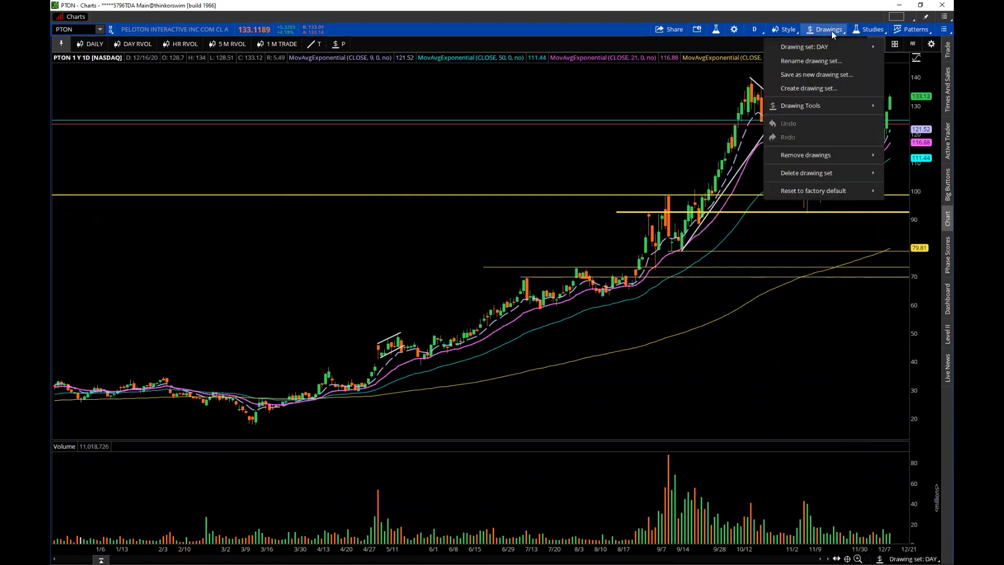
{"action": "mouse_move", "coordinate": [843, 49]}
{"action": "left_click", "coordinate": [738, 102]}
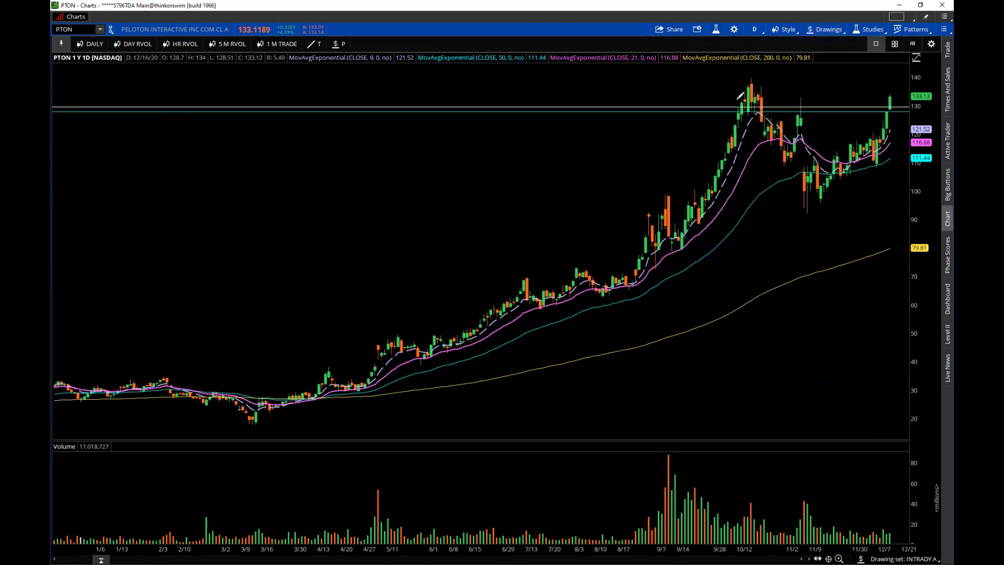
Review the options for removing drawings and close them without choosing any
{"action": "left_click", "coordinate": [826, 29]}
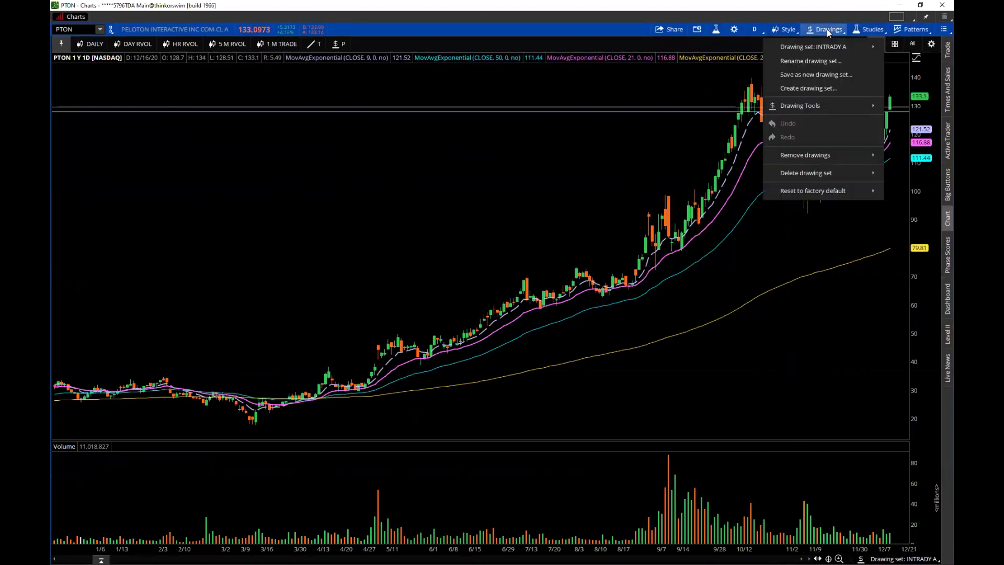
{"action": "mouse_move", "coordinate": [831, 174]}
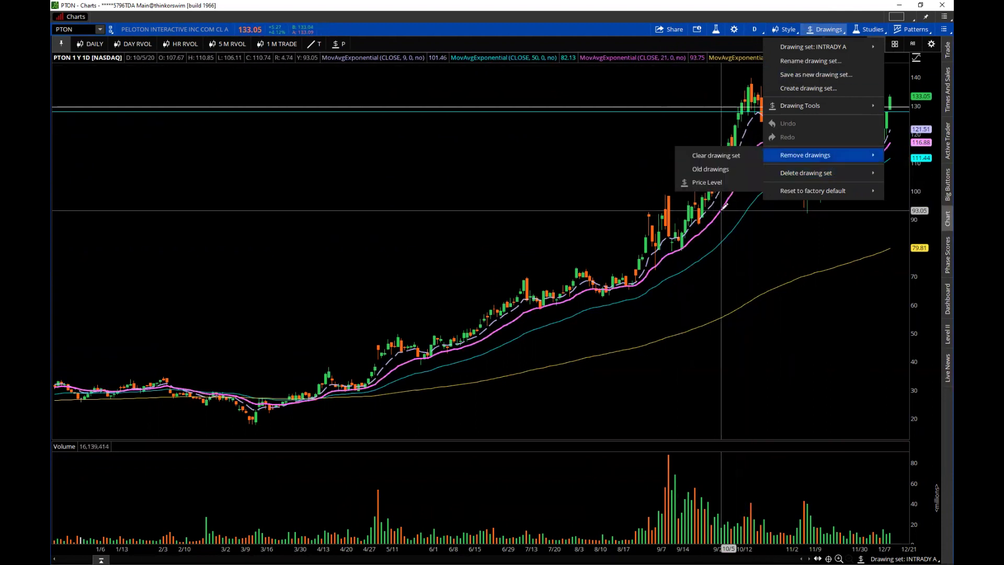
{"action": "left_click", "coordinate": [923, 76]}
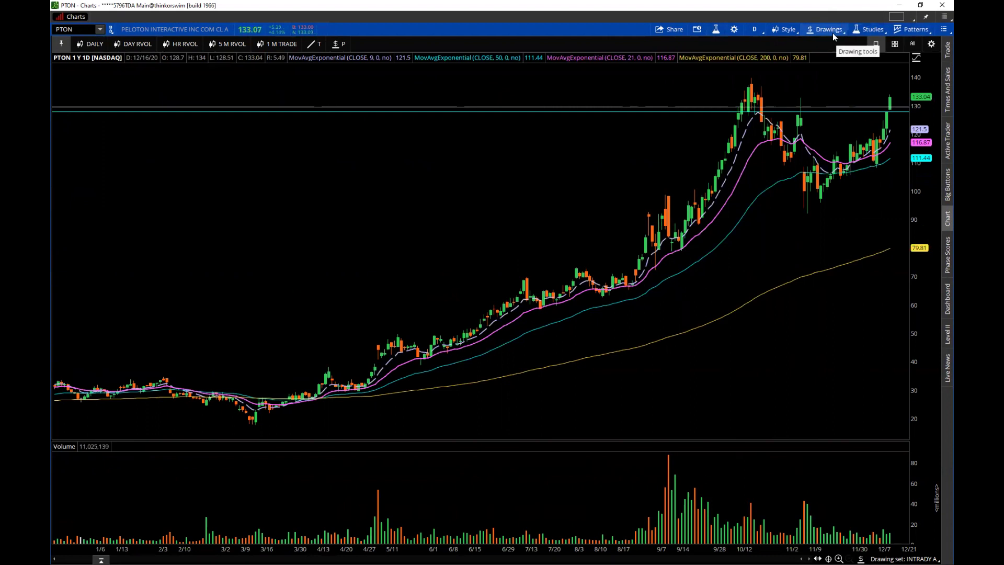
Display the saved chart styles available for loading in the 1-M group
{"action": "left_click", "coordinate": [789, 30]}
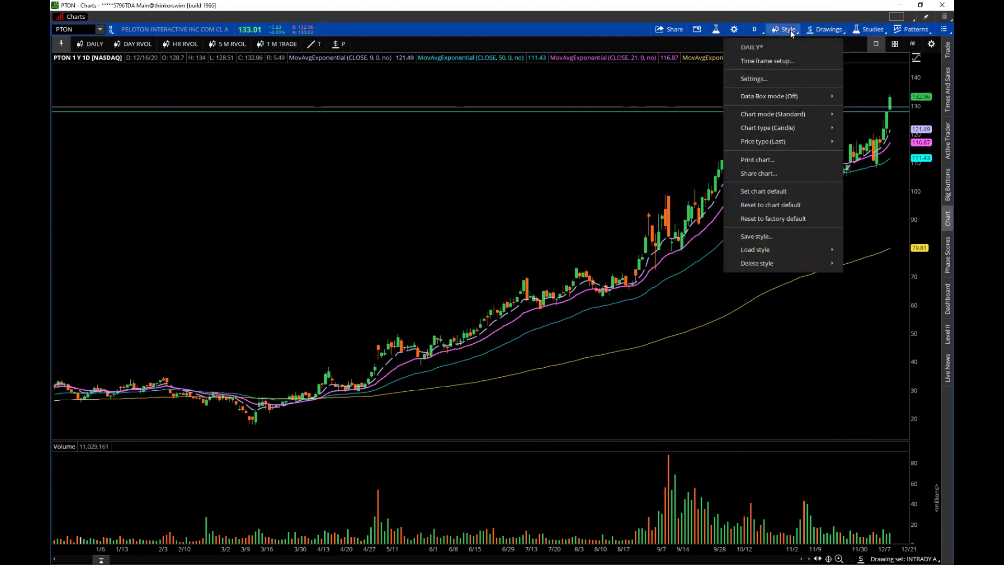
{"action": "mouse_move", "coordinate": [787, 249]}
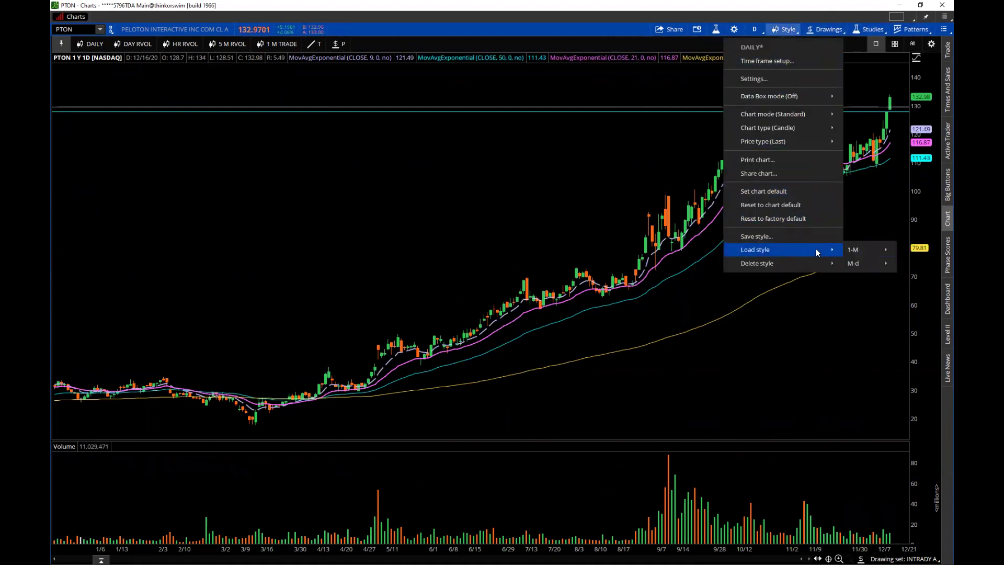
{"action": "mouse_move", "coordinate": [866, 250]}
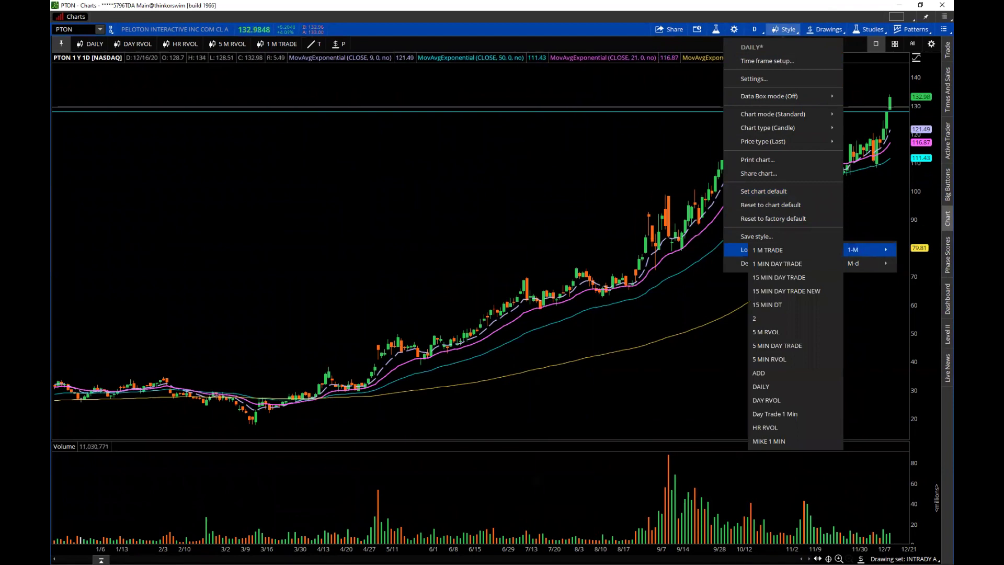